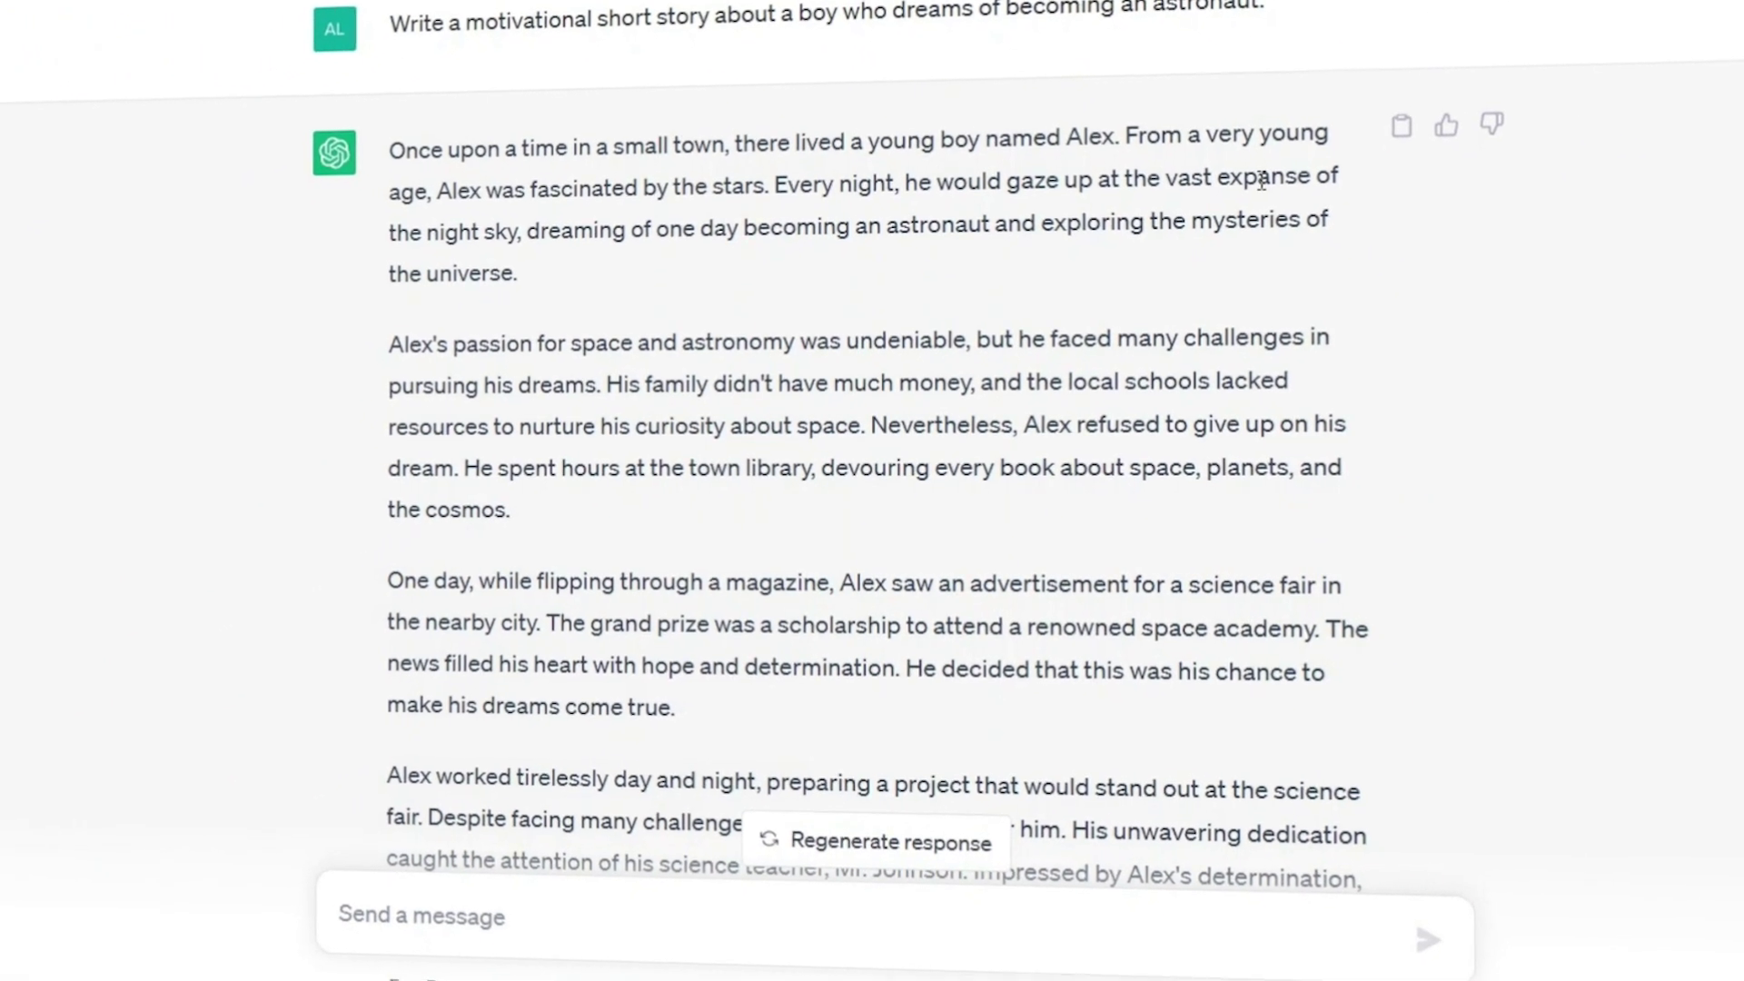
Read through ChatGPT's astronaut-boy story and its list of ten motivational story titles
{"action": "scroll", "coordinate": [1262, 179], "scroll_direction": "down", "scroll_amount": 2}
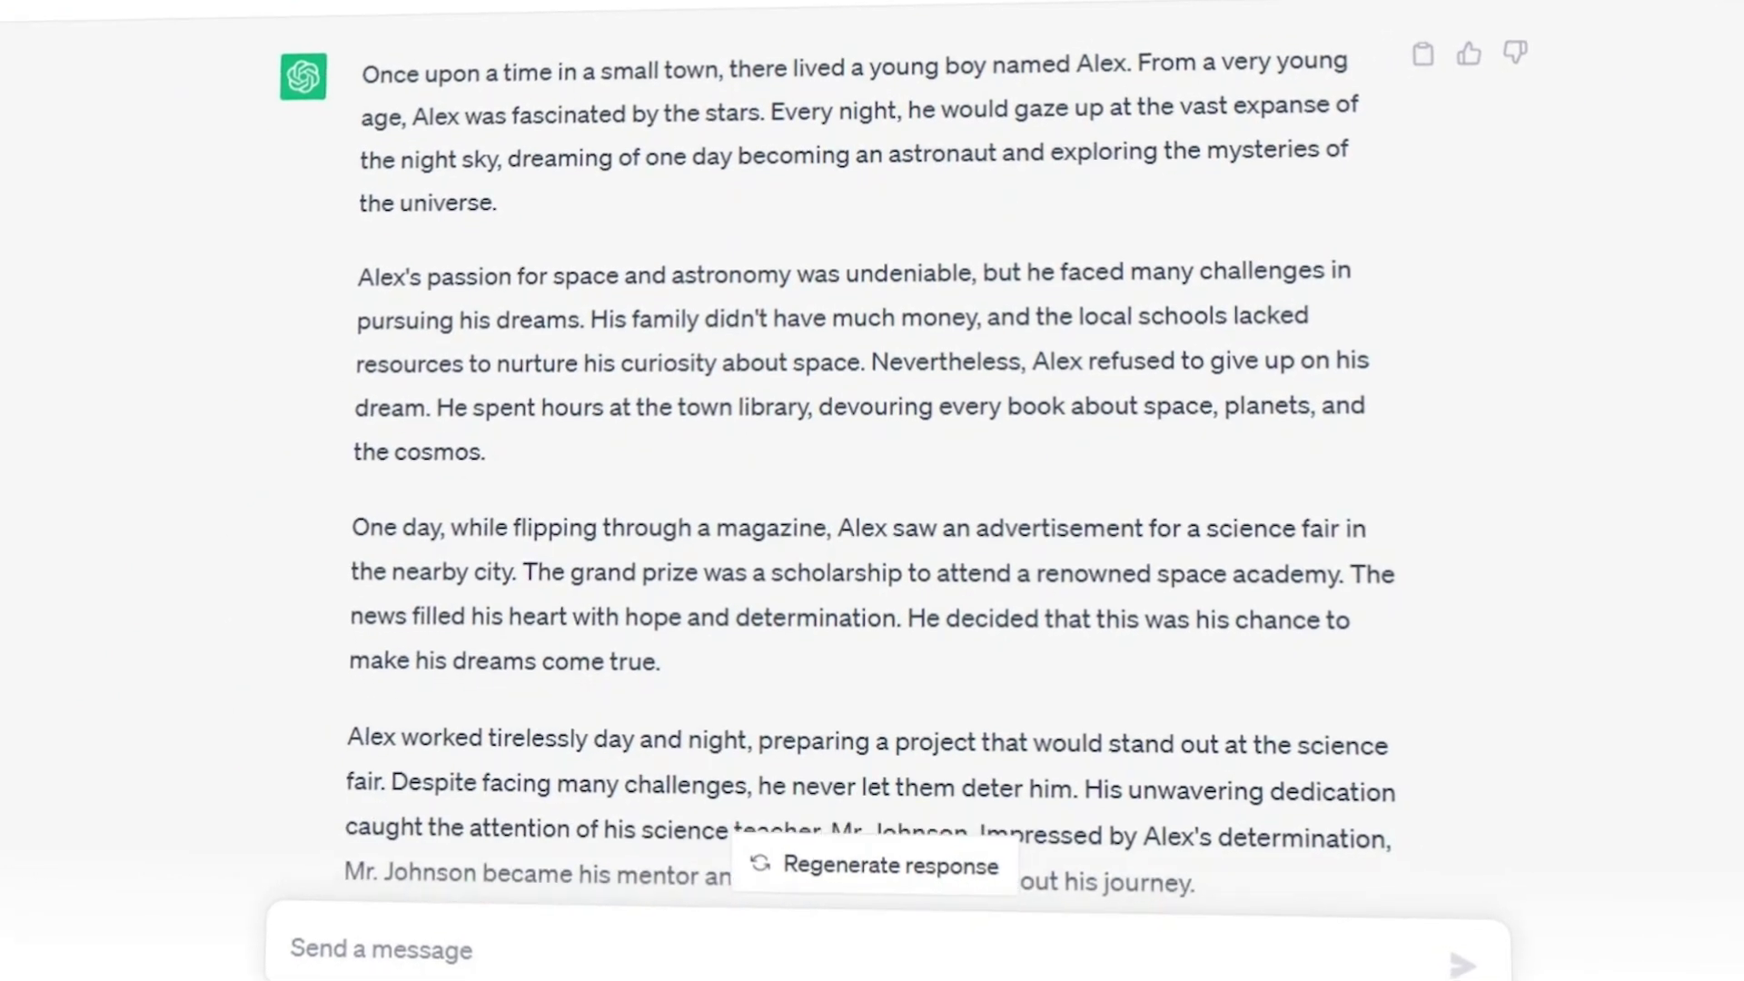
{"action": "scroll", "coordinate": [872, 454], "scroll_direction": "down", "scroll_amount": 8}
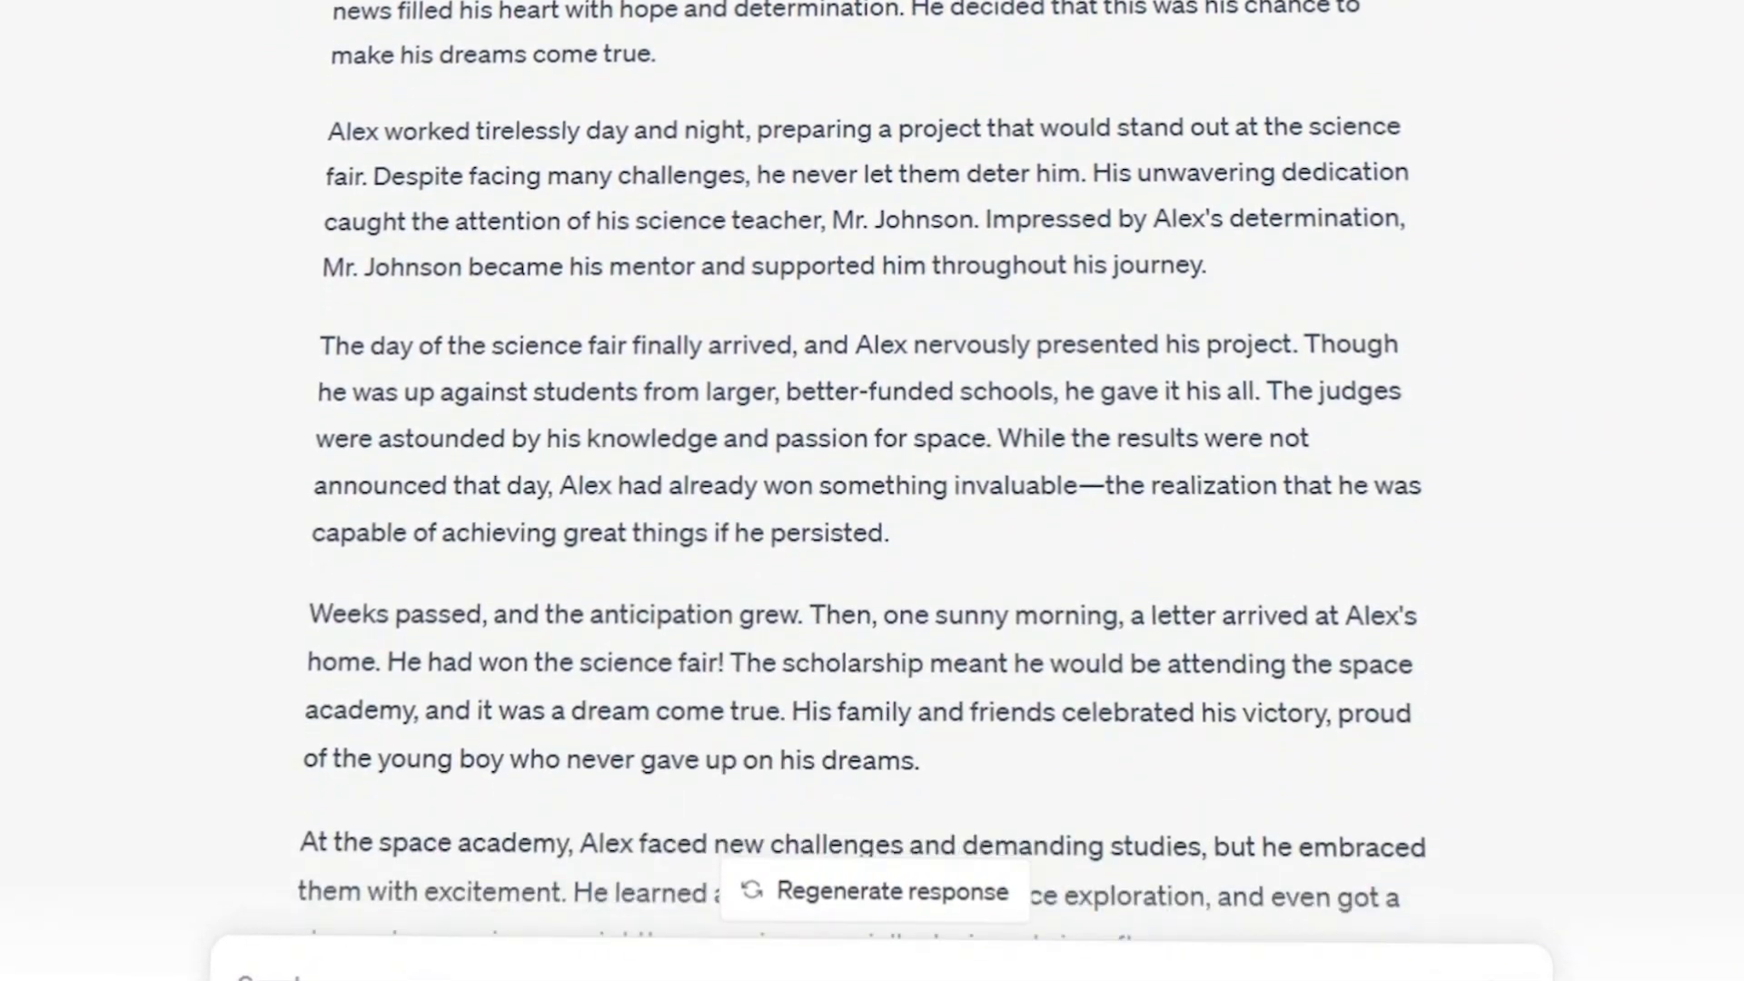
{"action": "scroll", "coordinate": [872, 490], "scroll_direction": "down", "scroll_amount": 10}
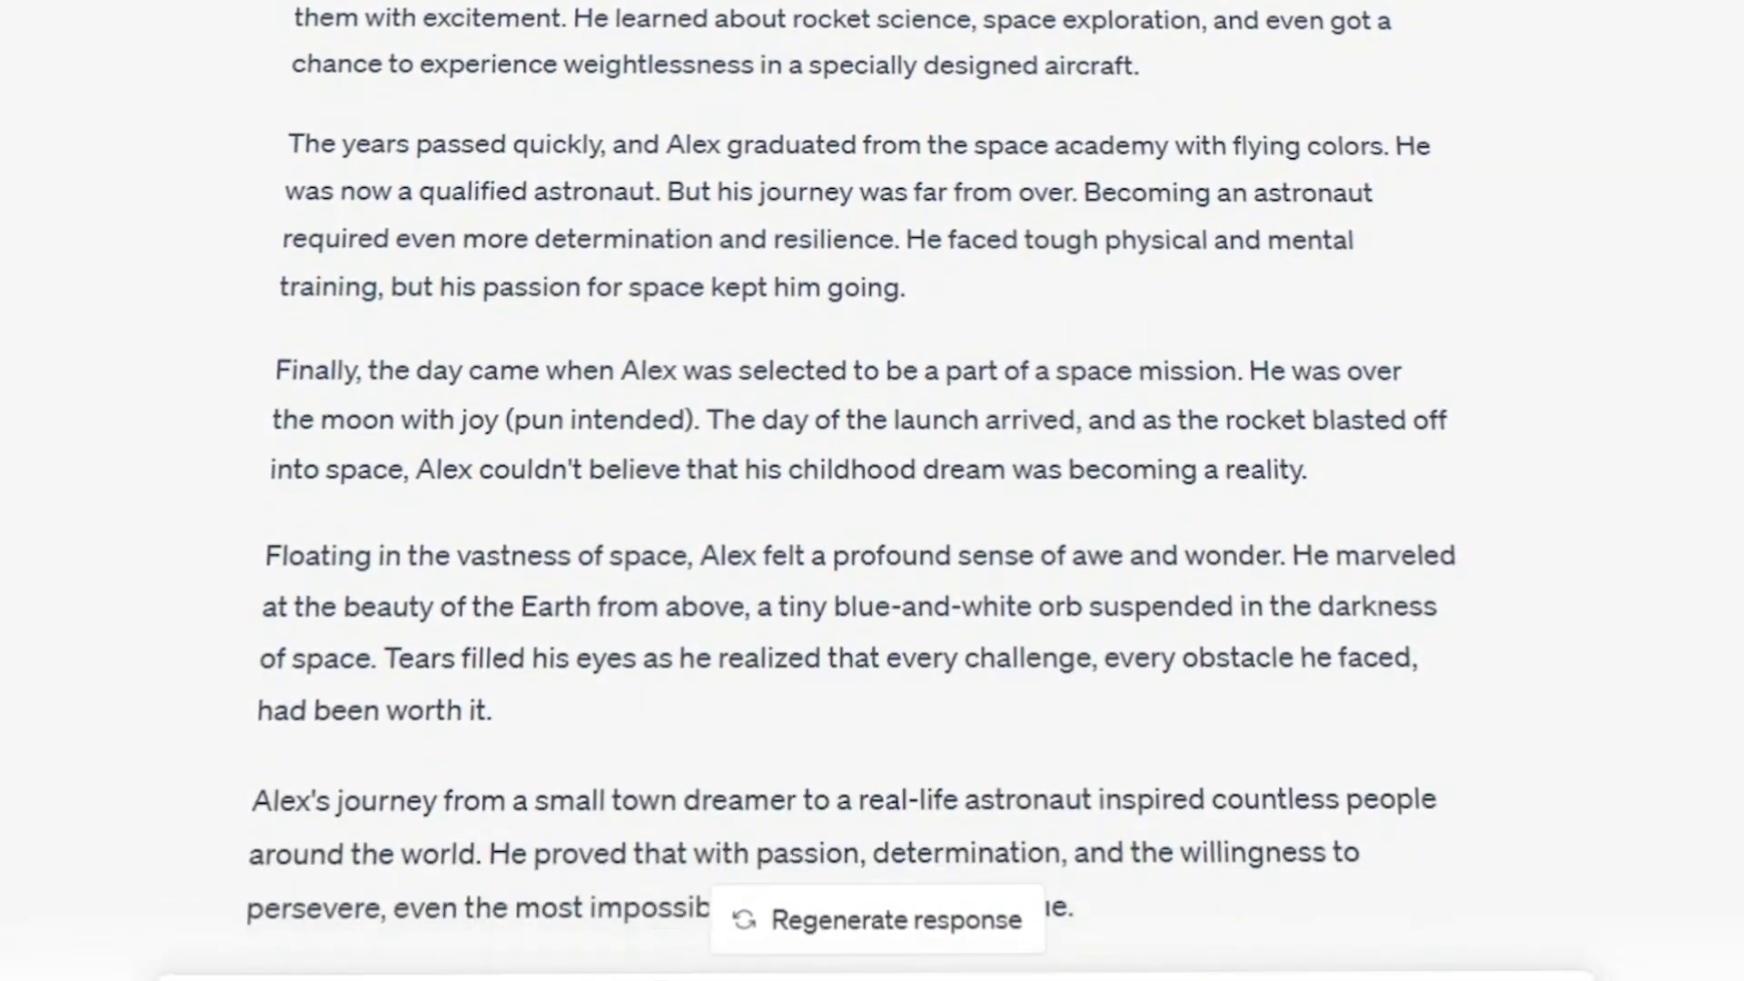
{"action": "scroll", "coordinate": [872, 490], "scroll_direction": "down", "scroll_amount": 3}
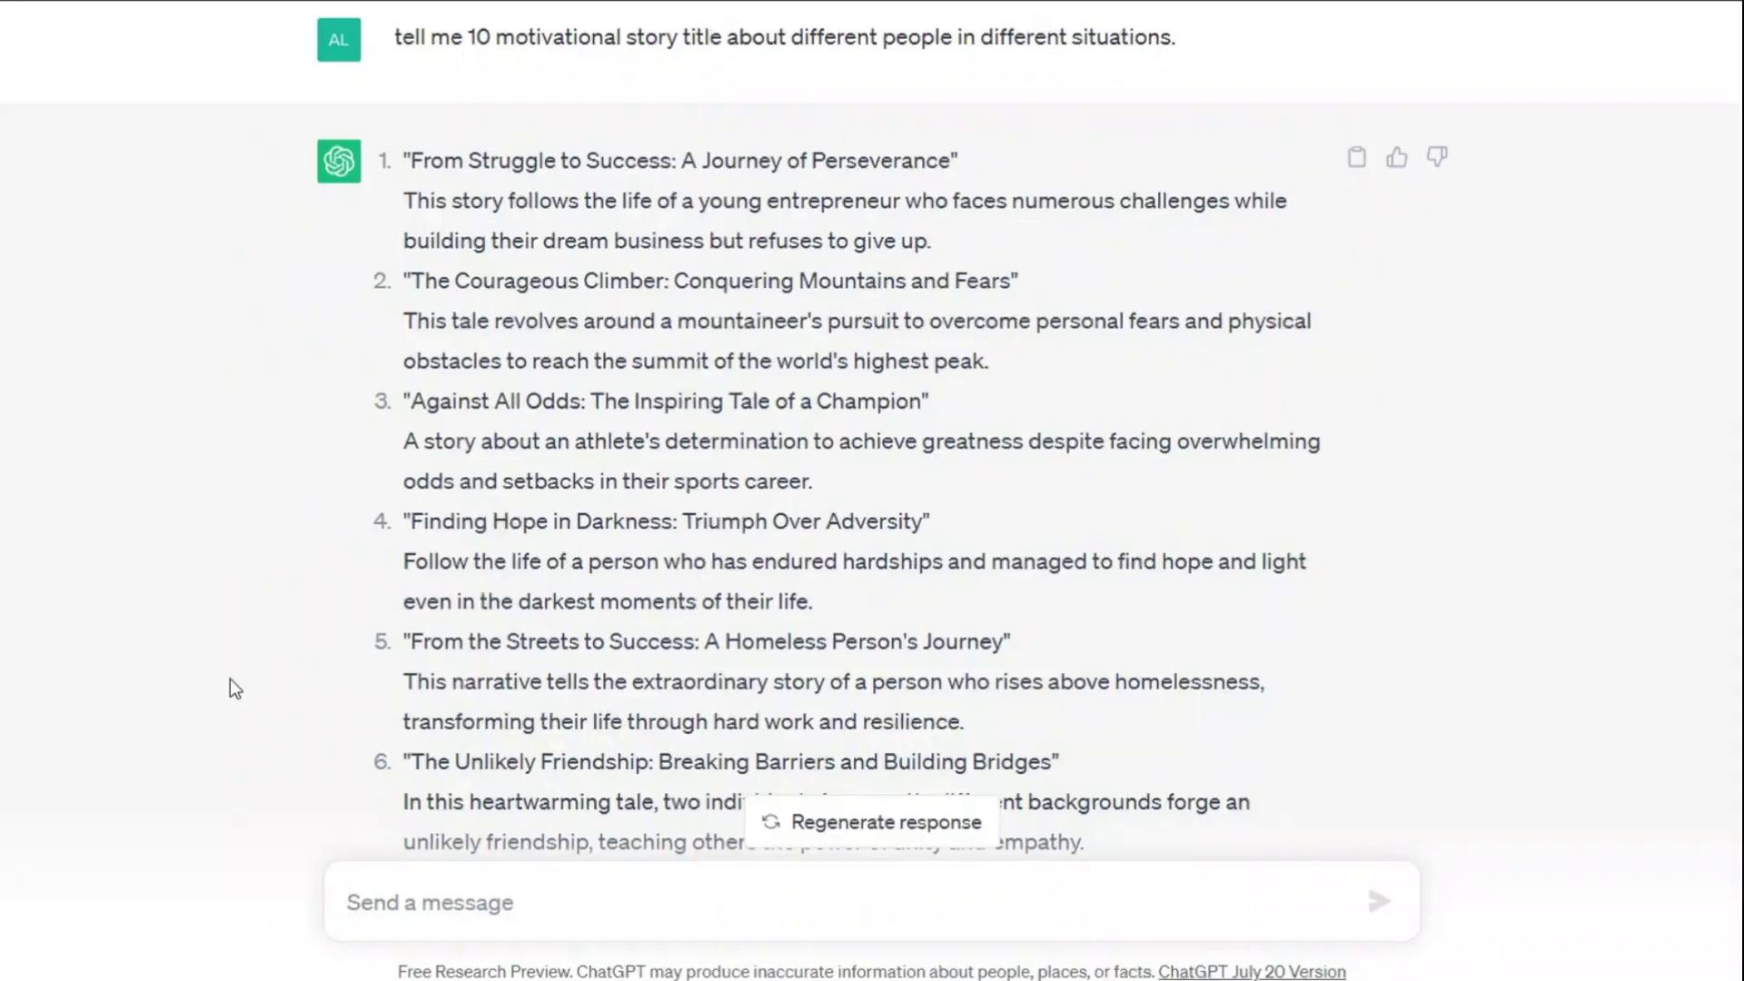
{"action": "scroll", "coordinate": [872, 491], "scroll_direction": "down", "scroll_amount": 5}
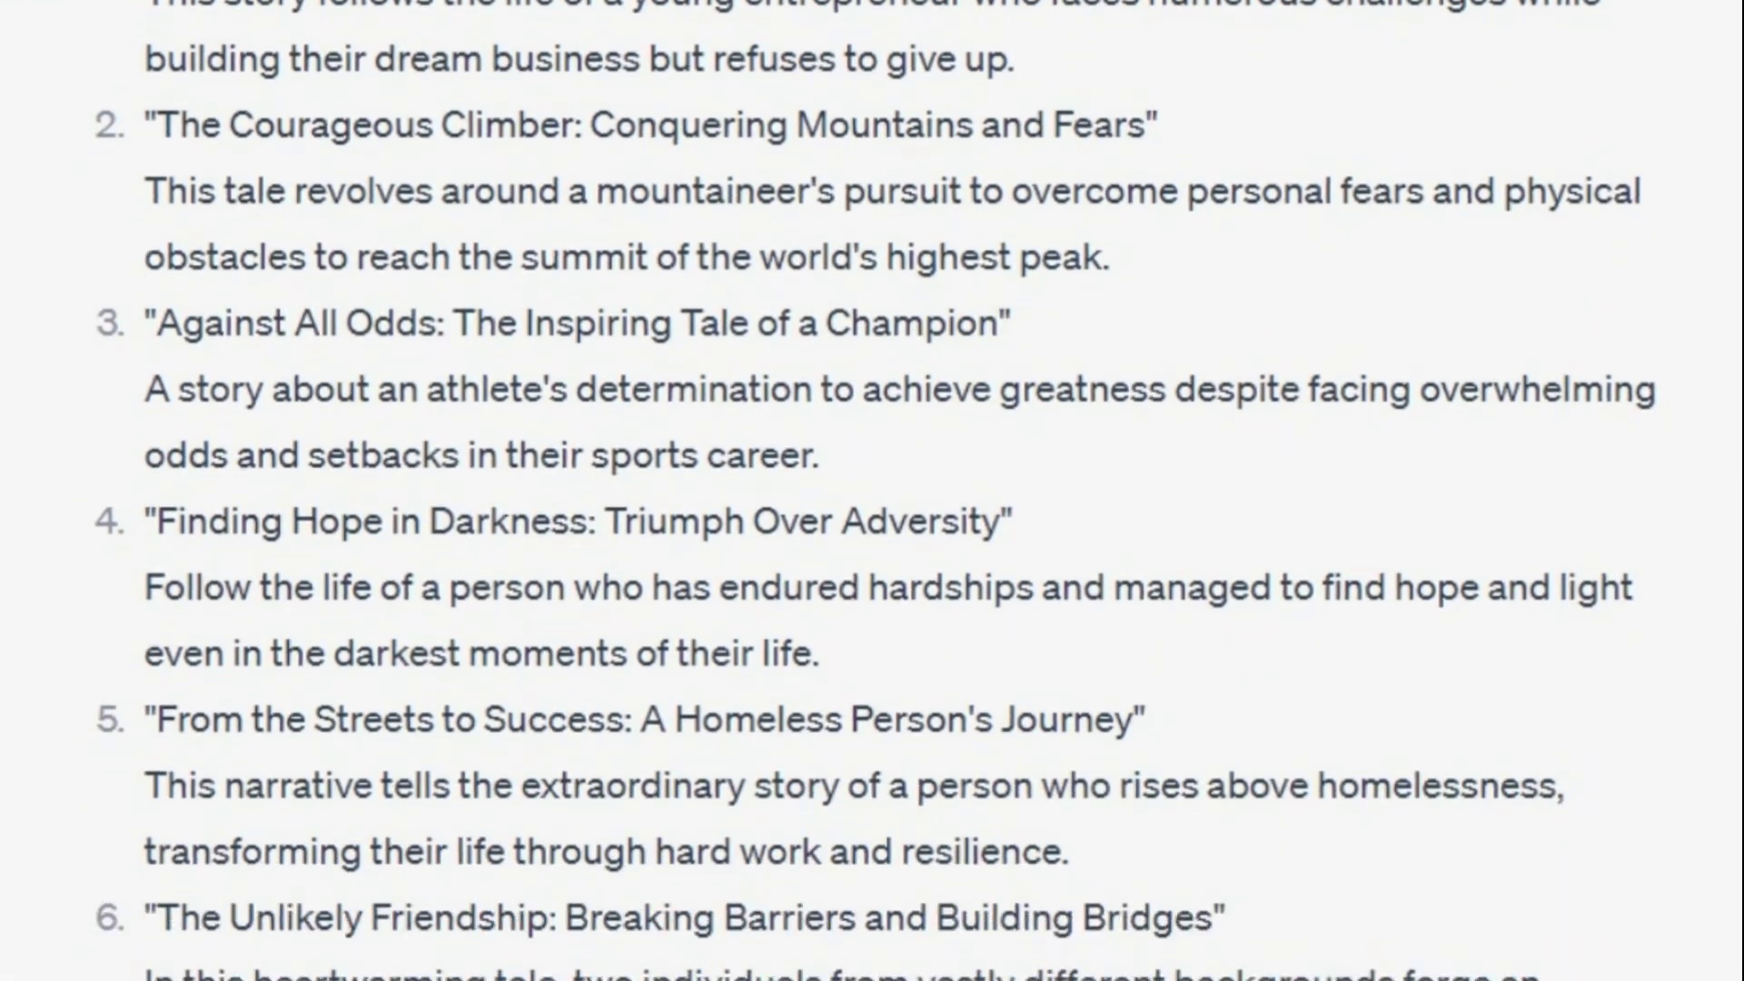
{"action": "scroll", "coordinate": [872, 490], "scroll_direction": "down", "scroll_amount": 10}
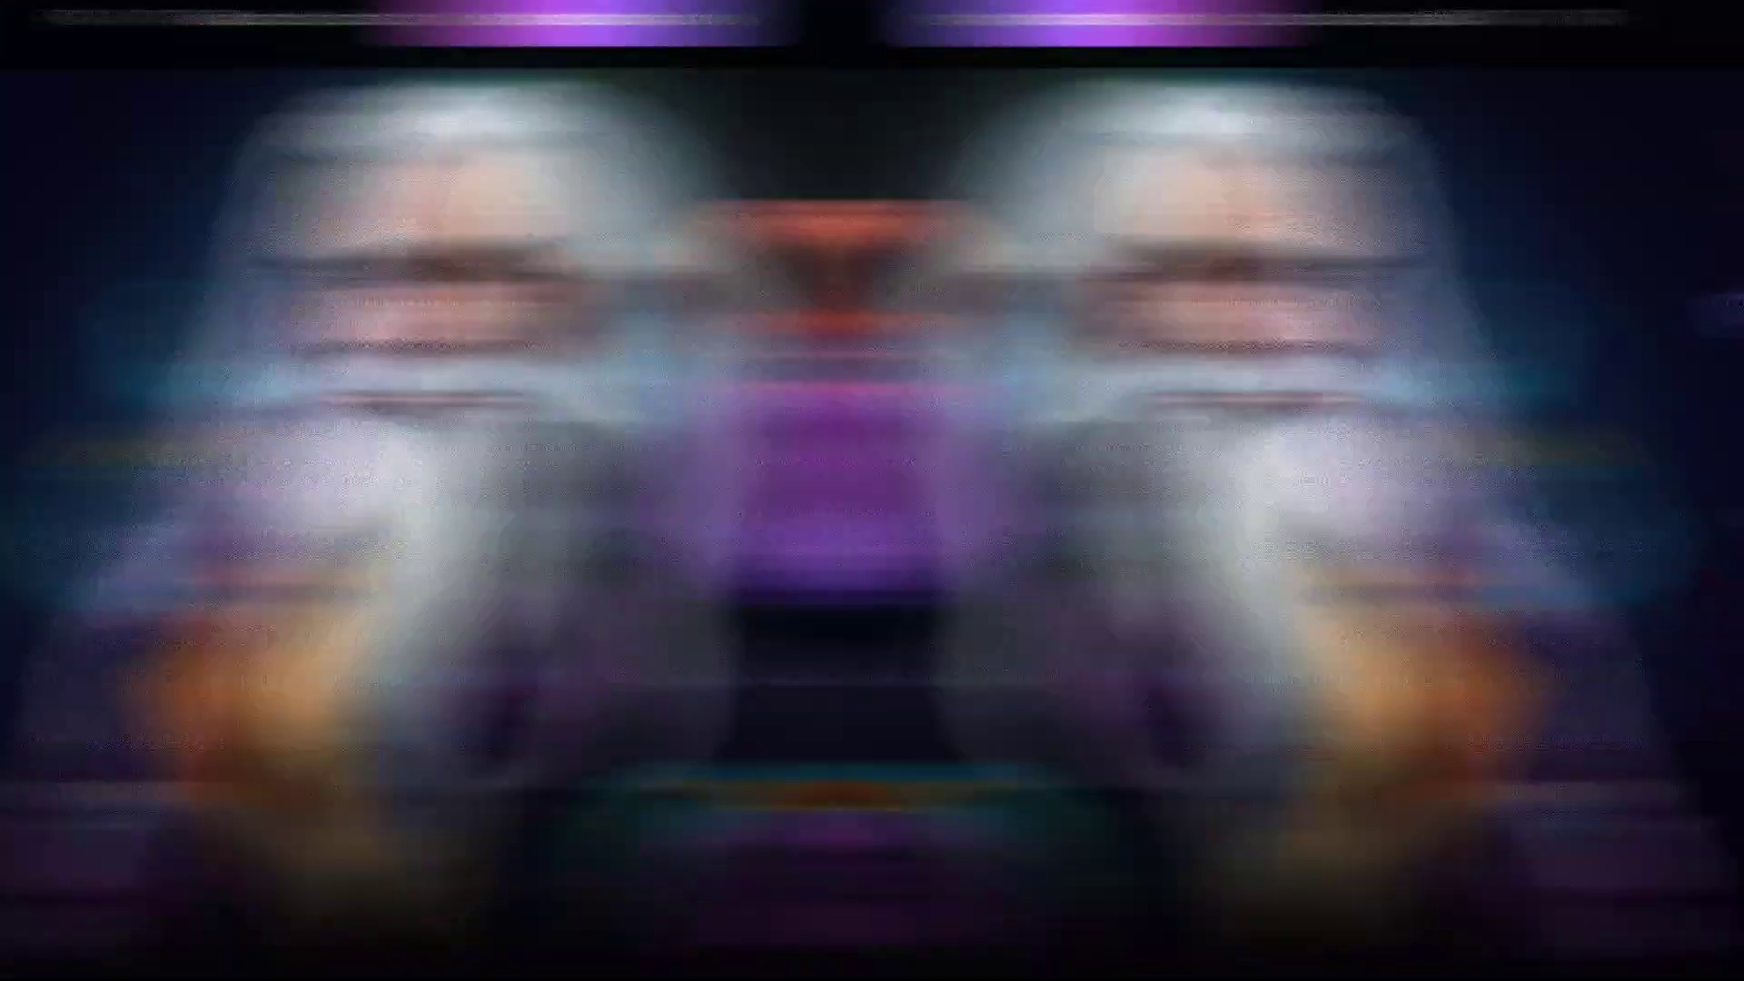
Scroll the Leonardo.Ai homepage and page through the Fine-tuned Models showcase
{"action": "scroll", "coordinate": [872, 490], "scroll_direction": "down", "scroll_amount": 4}
{"action": "scroll", "coordinate": [872, 491], "scroll_direction": "down", "scroll_amount": 20}
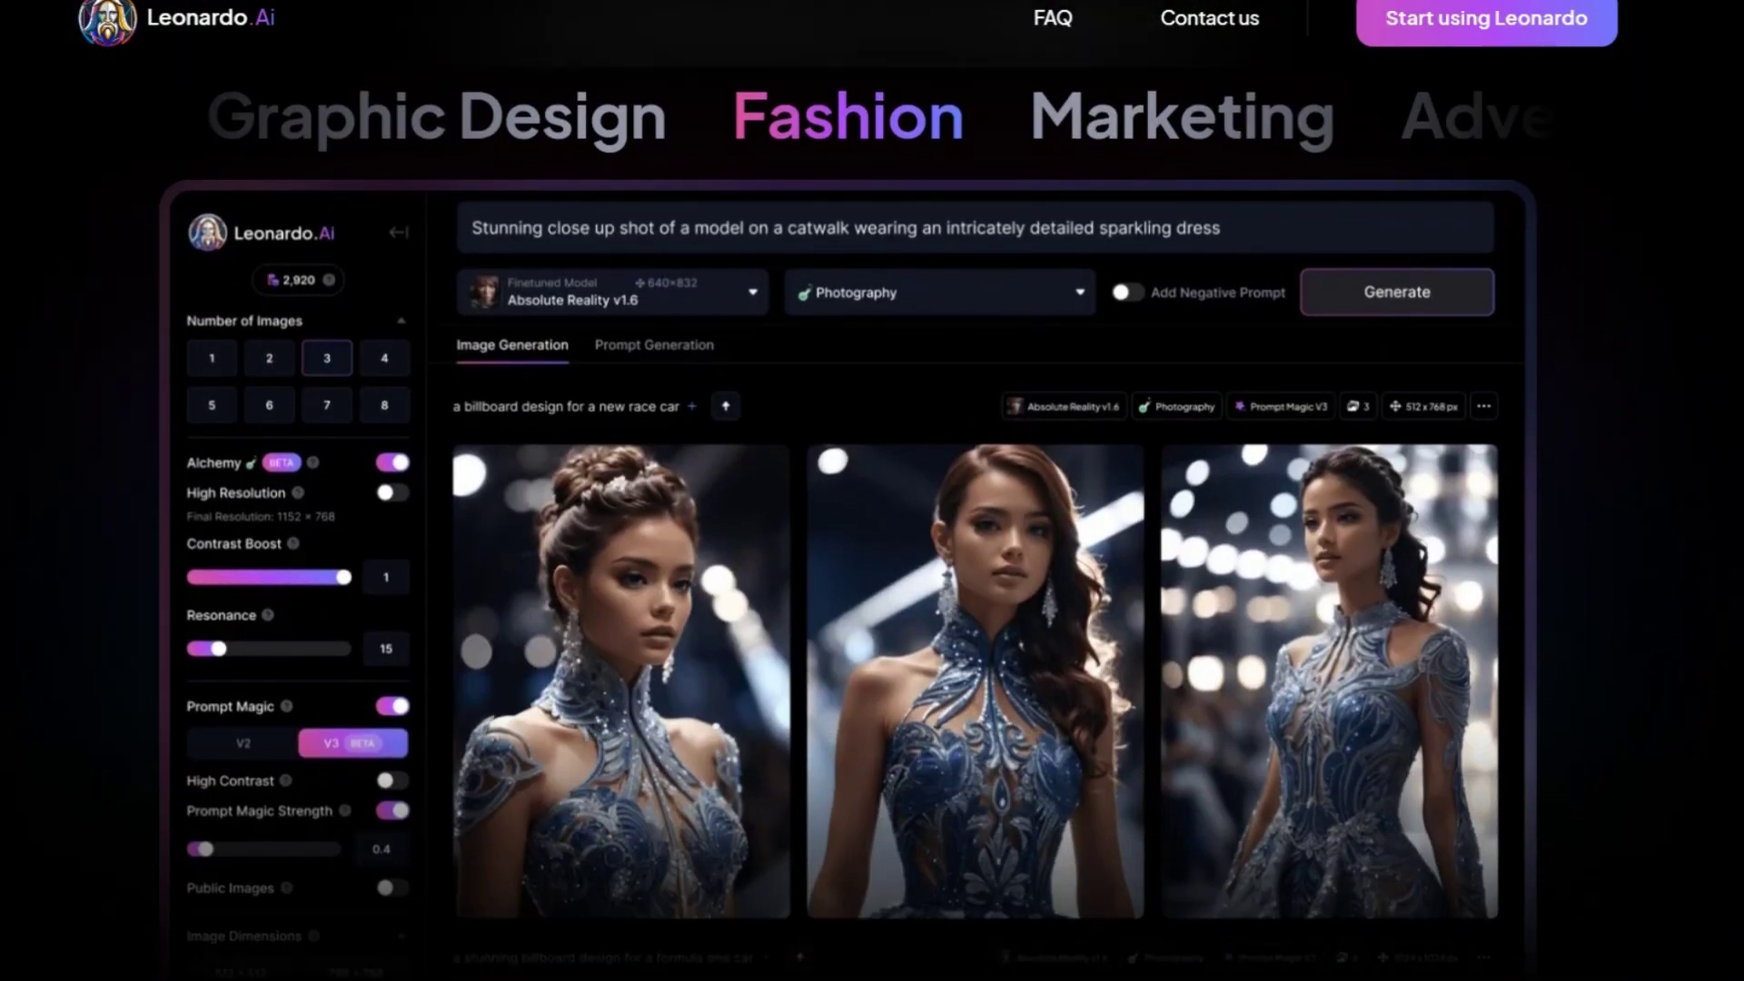
{"action": "scroll", "coordinate": [872, 491], "scroll_direction": "down", "scroll_amount": 15}
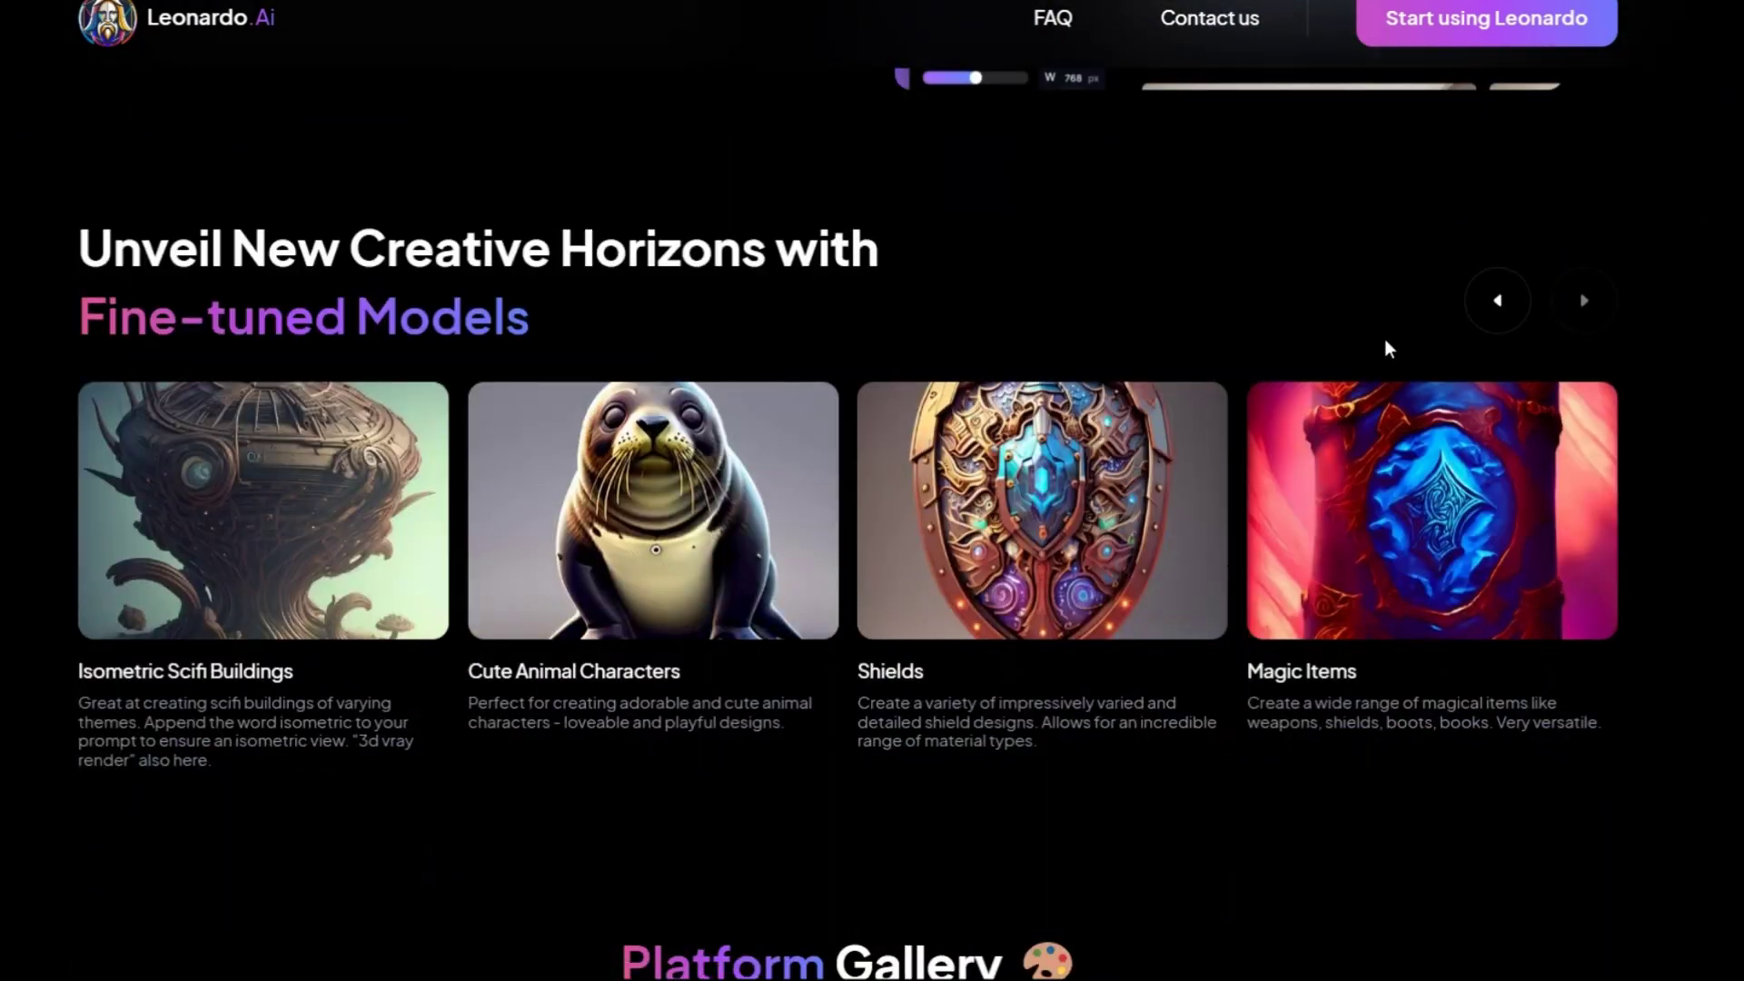
{"action": "left_click", "coordinate": [1508, 307]}
{"action": "left_click", "coordinate": [1508, 306]}
{"action": "left_click", "coordinate": [1500, 301]}
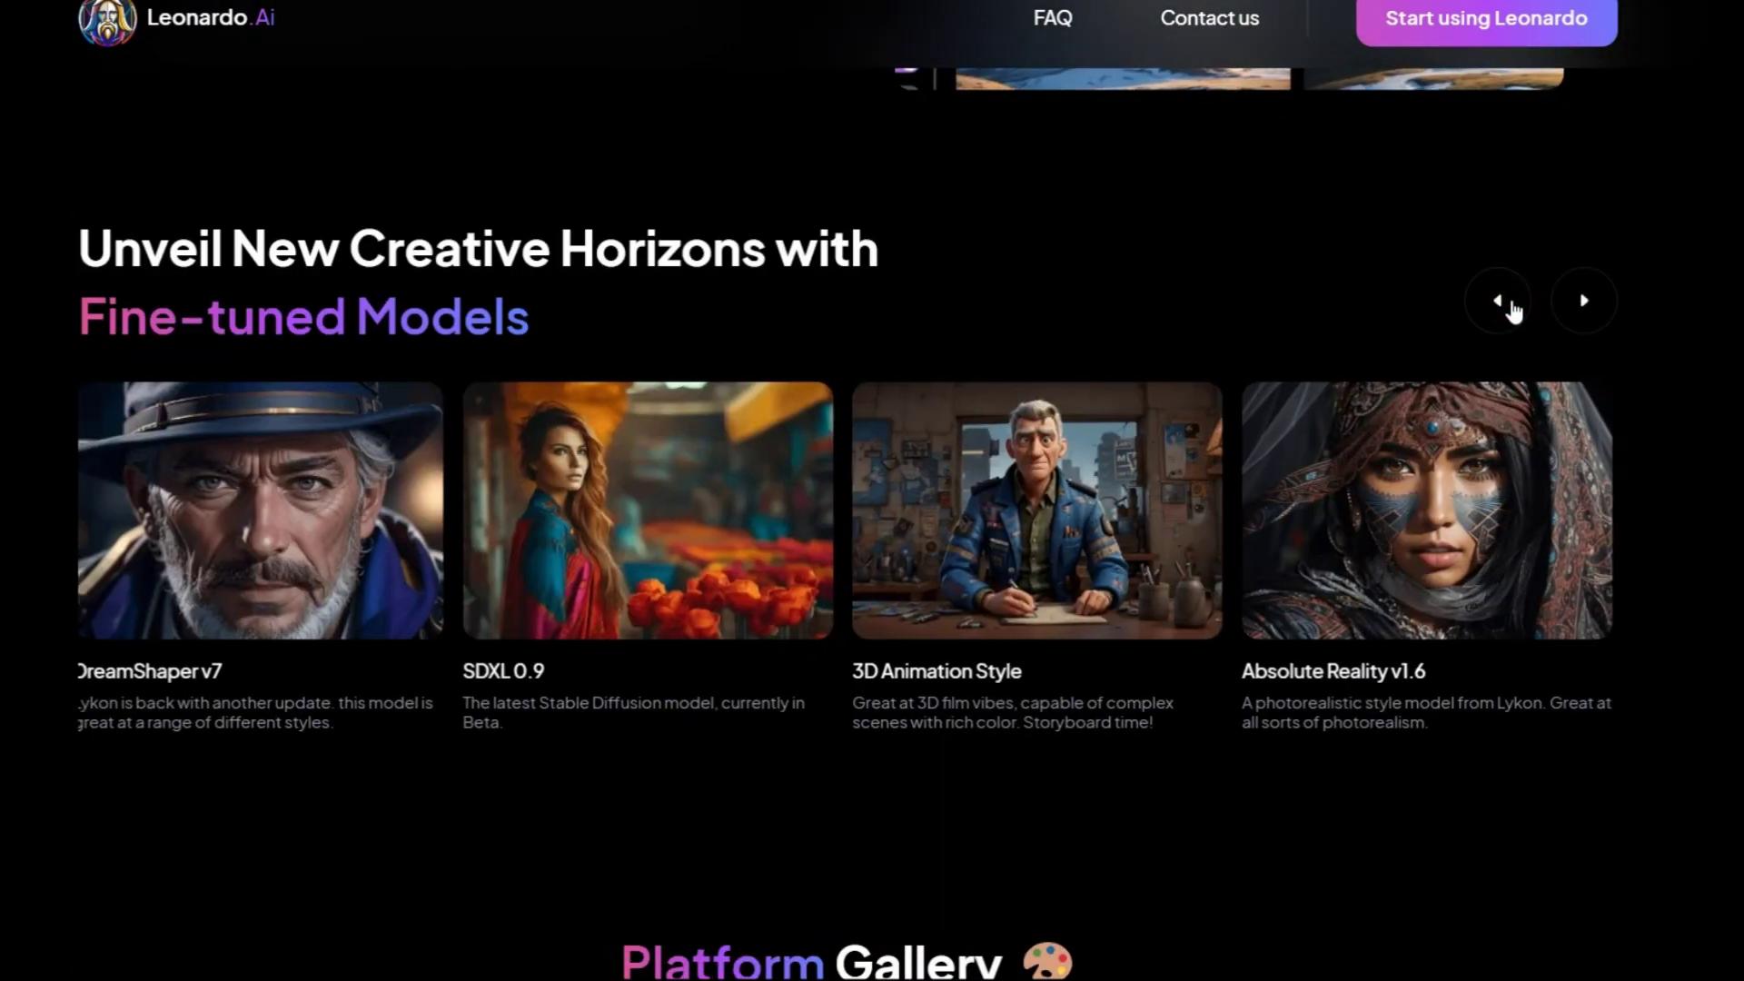
Scroll further down and open the Create an account sign-up form
{"action": "scroll", "coordinate": [15, 490], "scroll_direction": "down", "scroll_amount": 7}
{"action": "scroll", "coordinate": [15, 491], "scroll_direction": "down", "scroll_amount": 10}
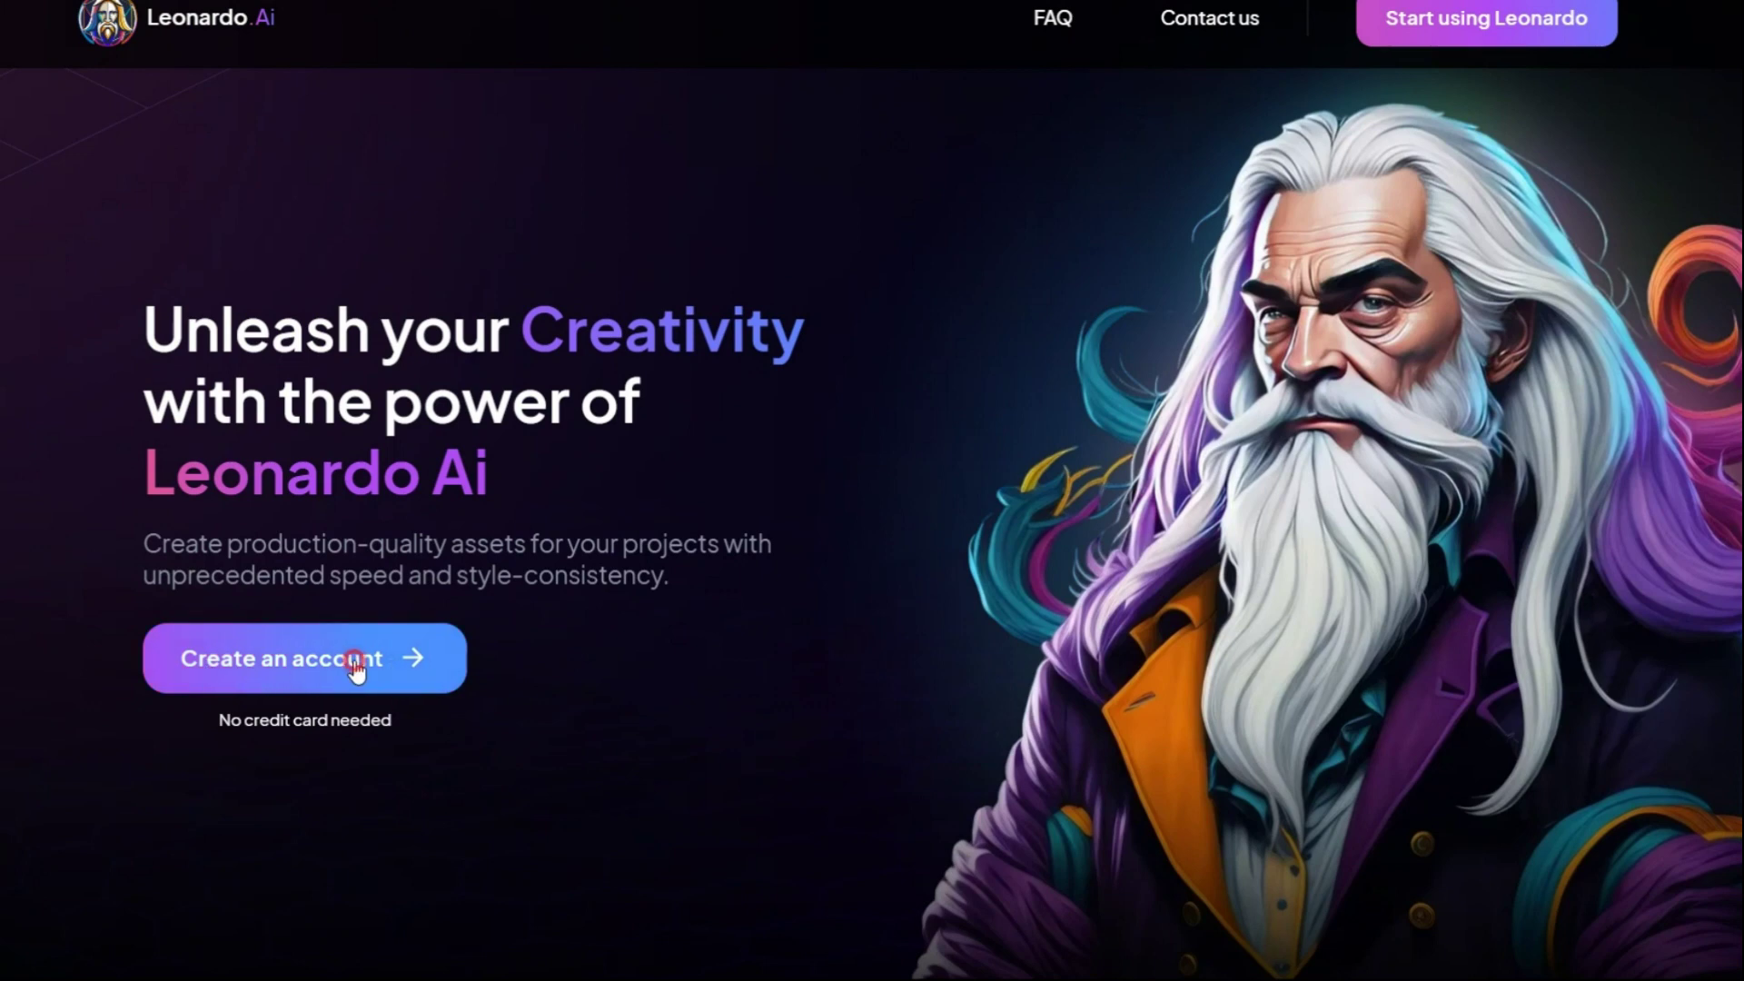
{"action": "left_click", "coordinate": [354, 663]}
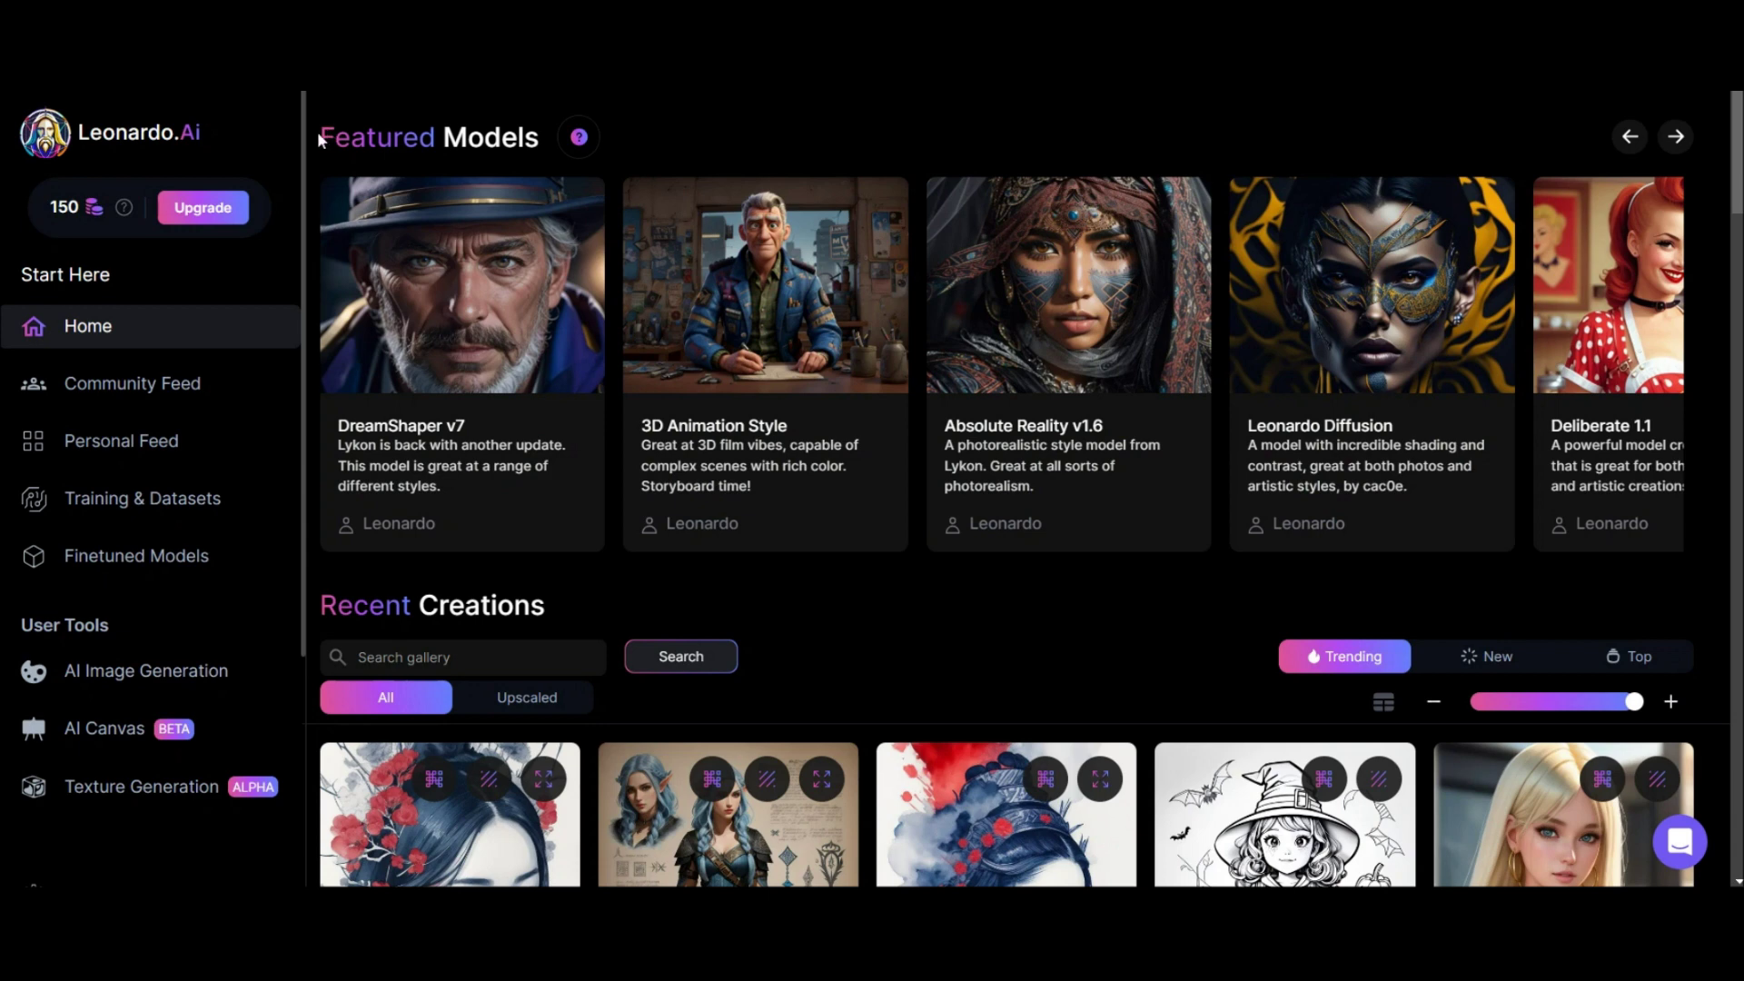
{"action": "left_click", "coordinate": [1674, 138]}
{"action": "left_click", "coordinate": [1666, 148]}
{"action": "left_click", "coordinate": [1630, 138]}
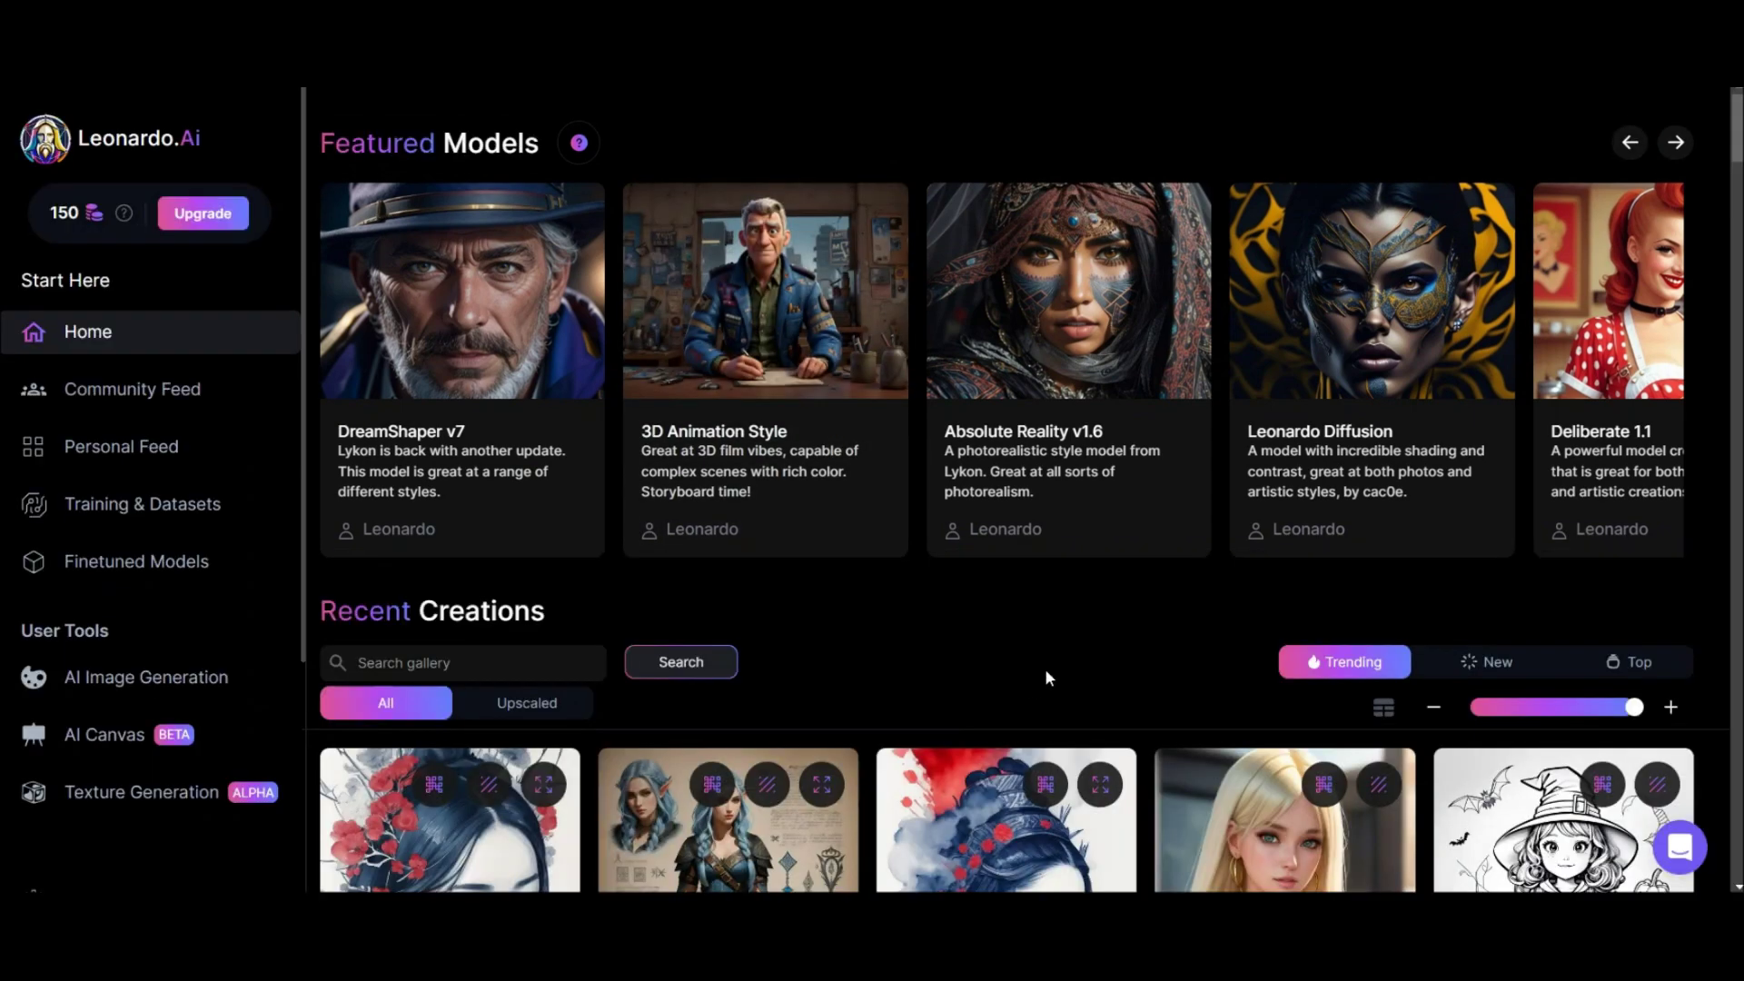
{"action": "scroll", "coordinate": [1040, 668], "scroll_direction": "down", "scroll_amount": 5}
{"action": "scroll", "coordinate": [1144, 677], "scroll_direction": "down", "scroll_amount": 10}
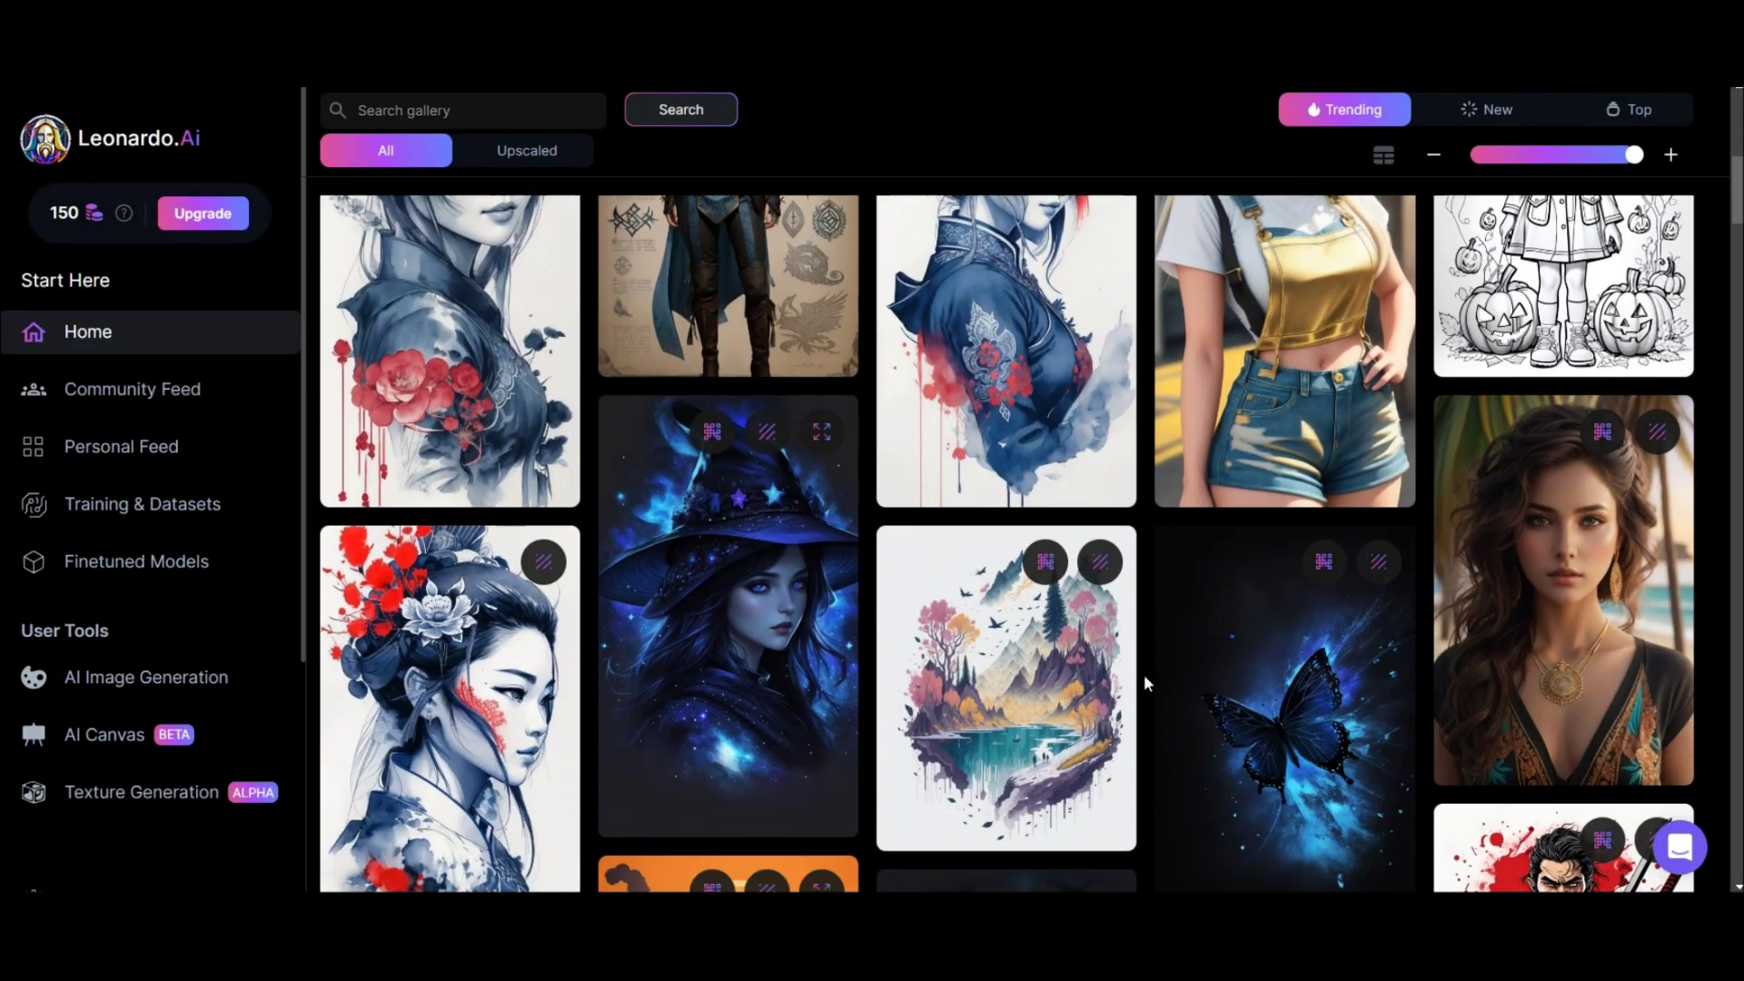
{"action": "scroll", "coordinate": [1142, 674], "scroll_direction": "down", "scroll_amount": 12}
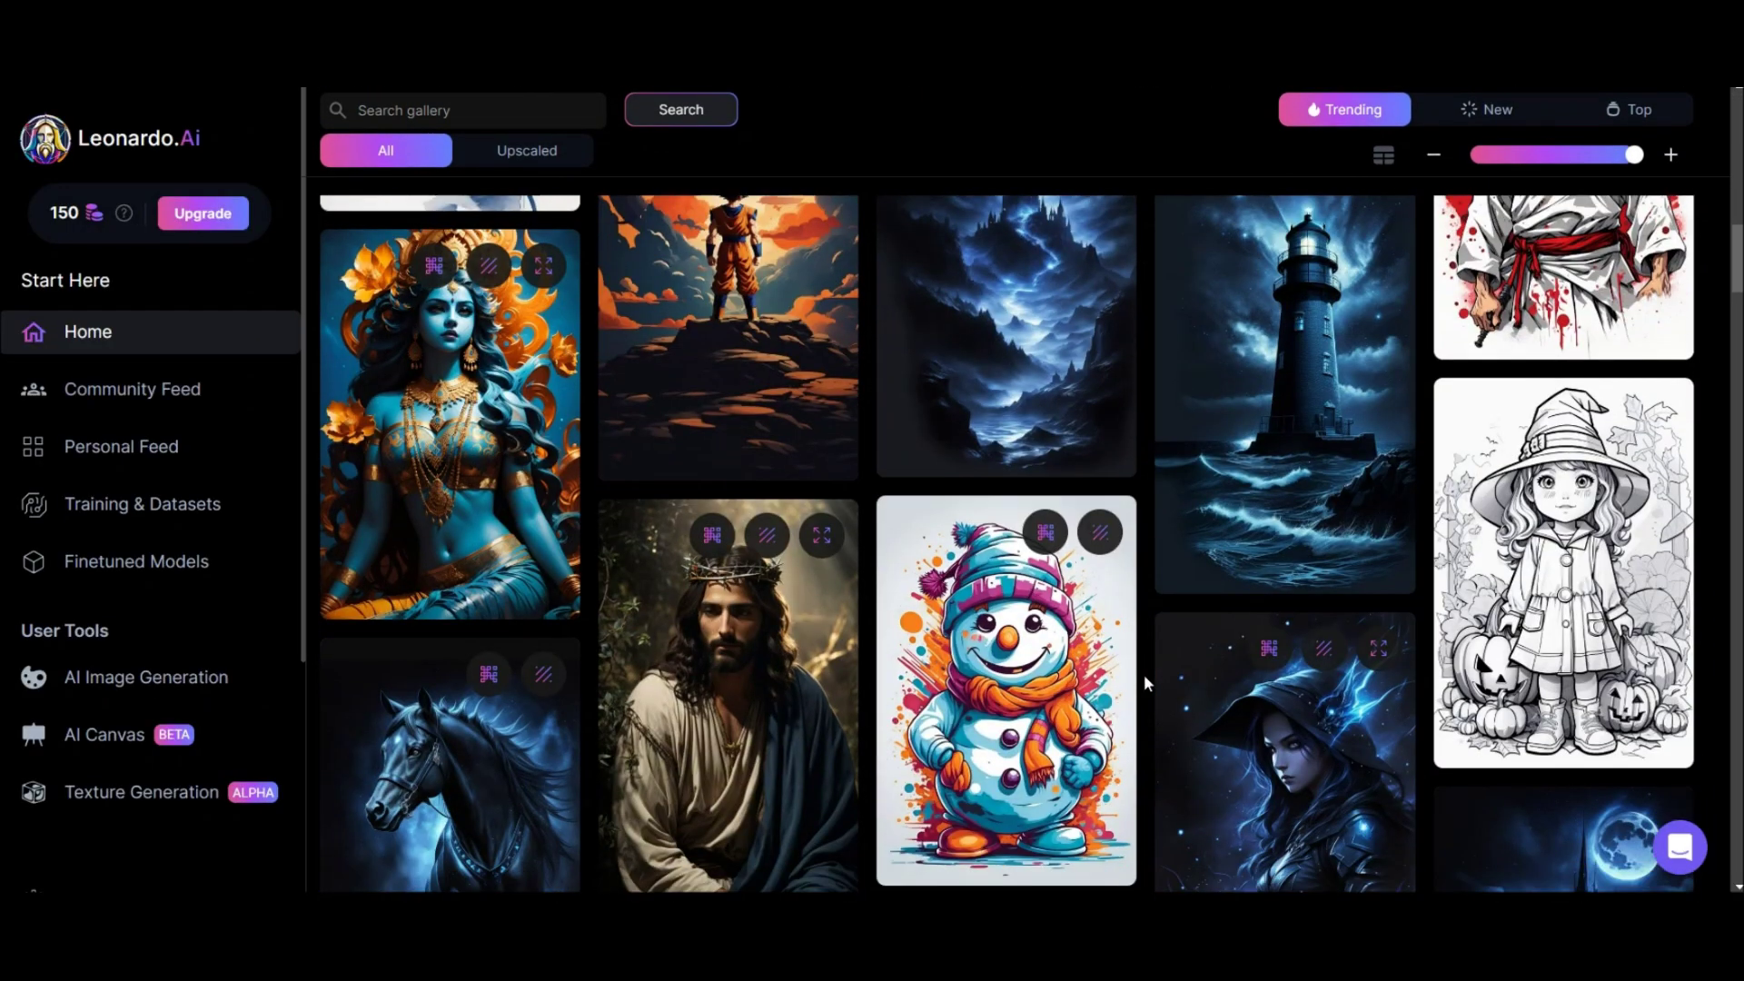
{"action": "scroll", "coordinate": [1144, 676], "scroll_direction": "down", "scroll_amount": 12}
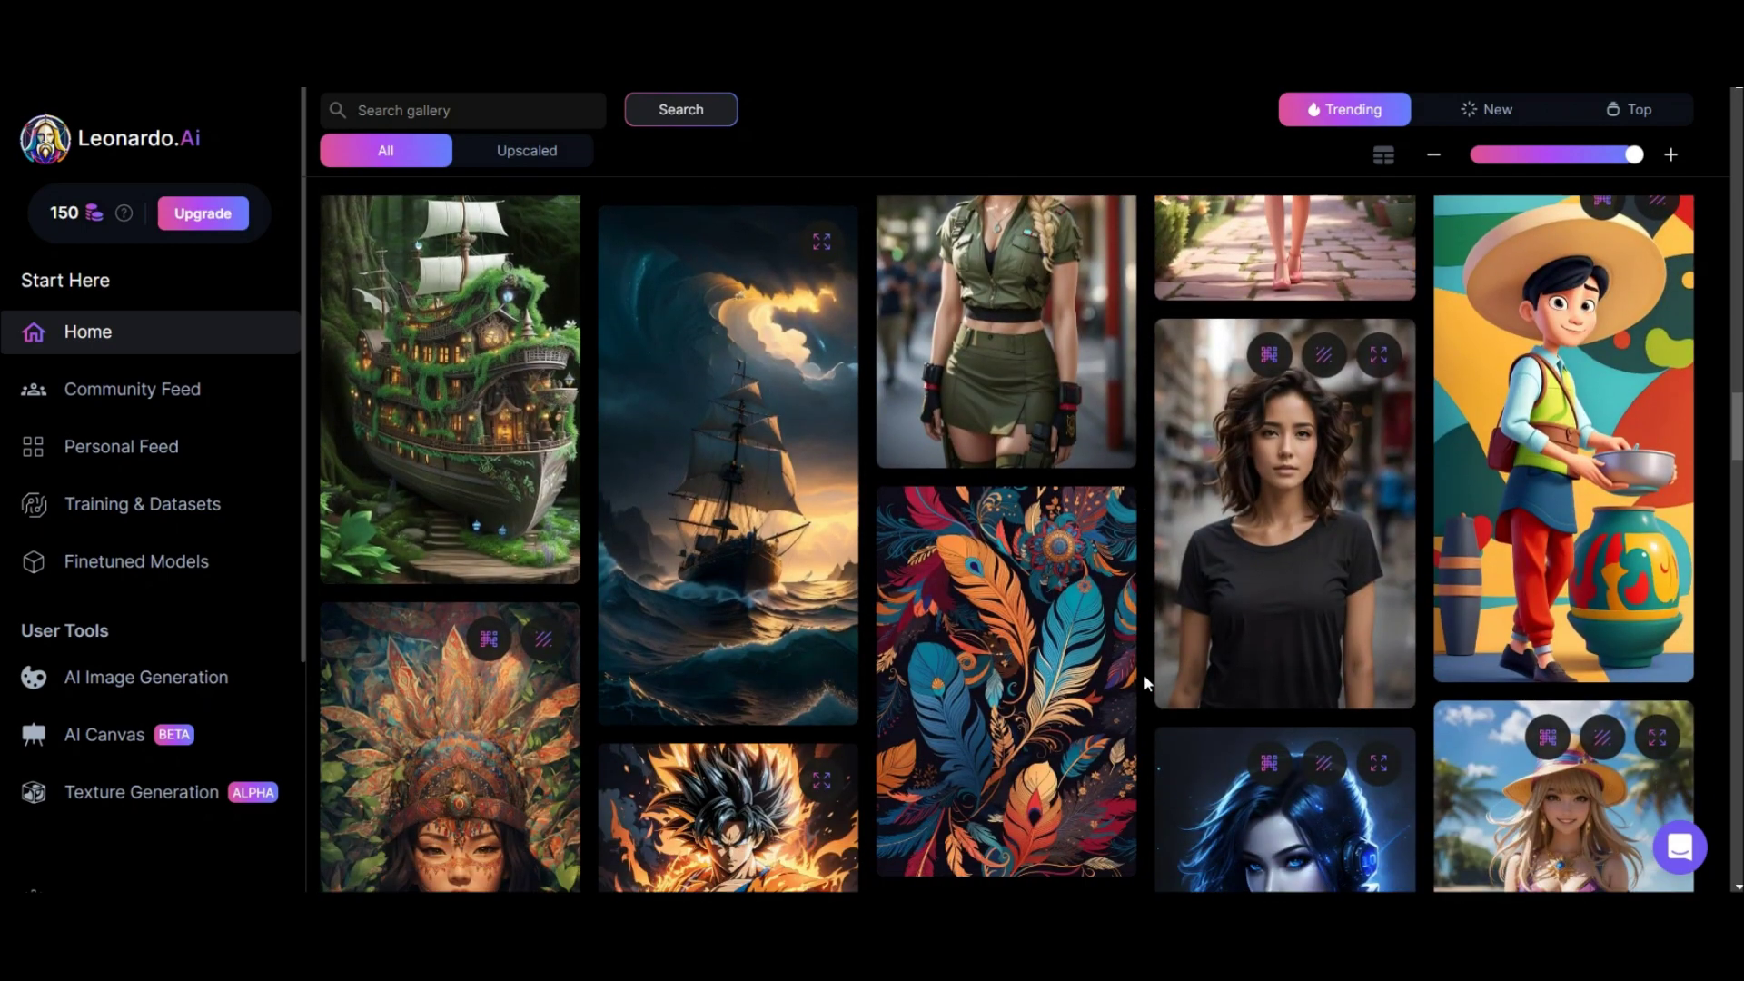
{"action": "scroll", "coordinate": [1143, 674], "scroll_direction": "down", "scroll_amount": 6}
{"action": "scroll", "coordinate": [1144, 681], "scroll_direction": "down", "scroll_amount": 4}
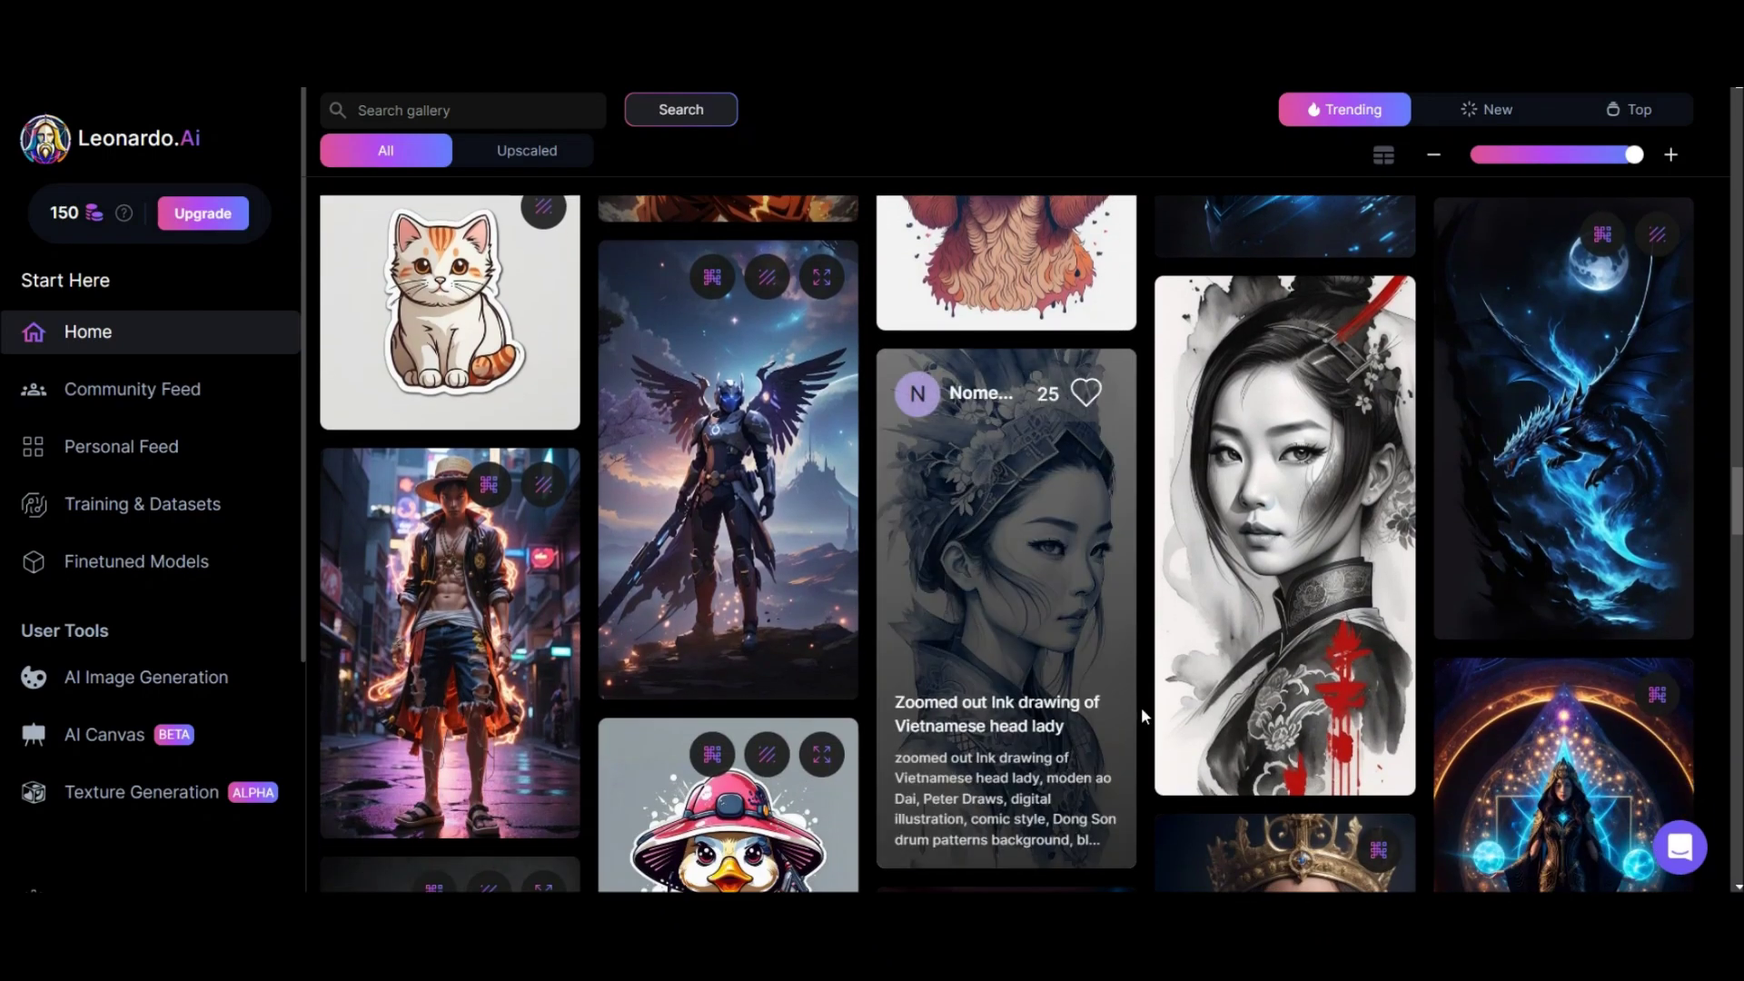
{"action": "scroll", "coordinate": [1140, 707], "scroll_direction": "up", "scroll_amount": 15}
{"action": "scroll", "coordinate": [1141, 707], "scroll_direction": "up", "scroll_amount": 6}
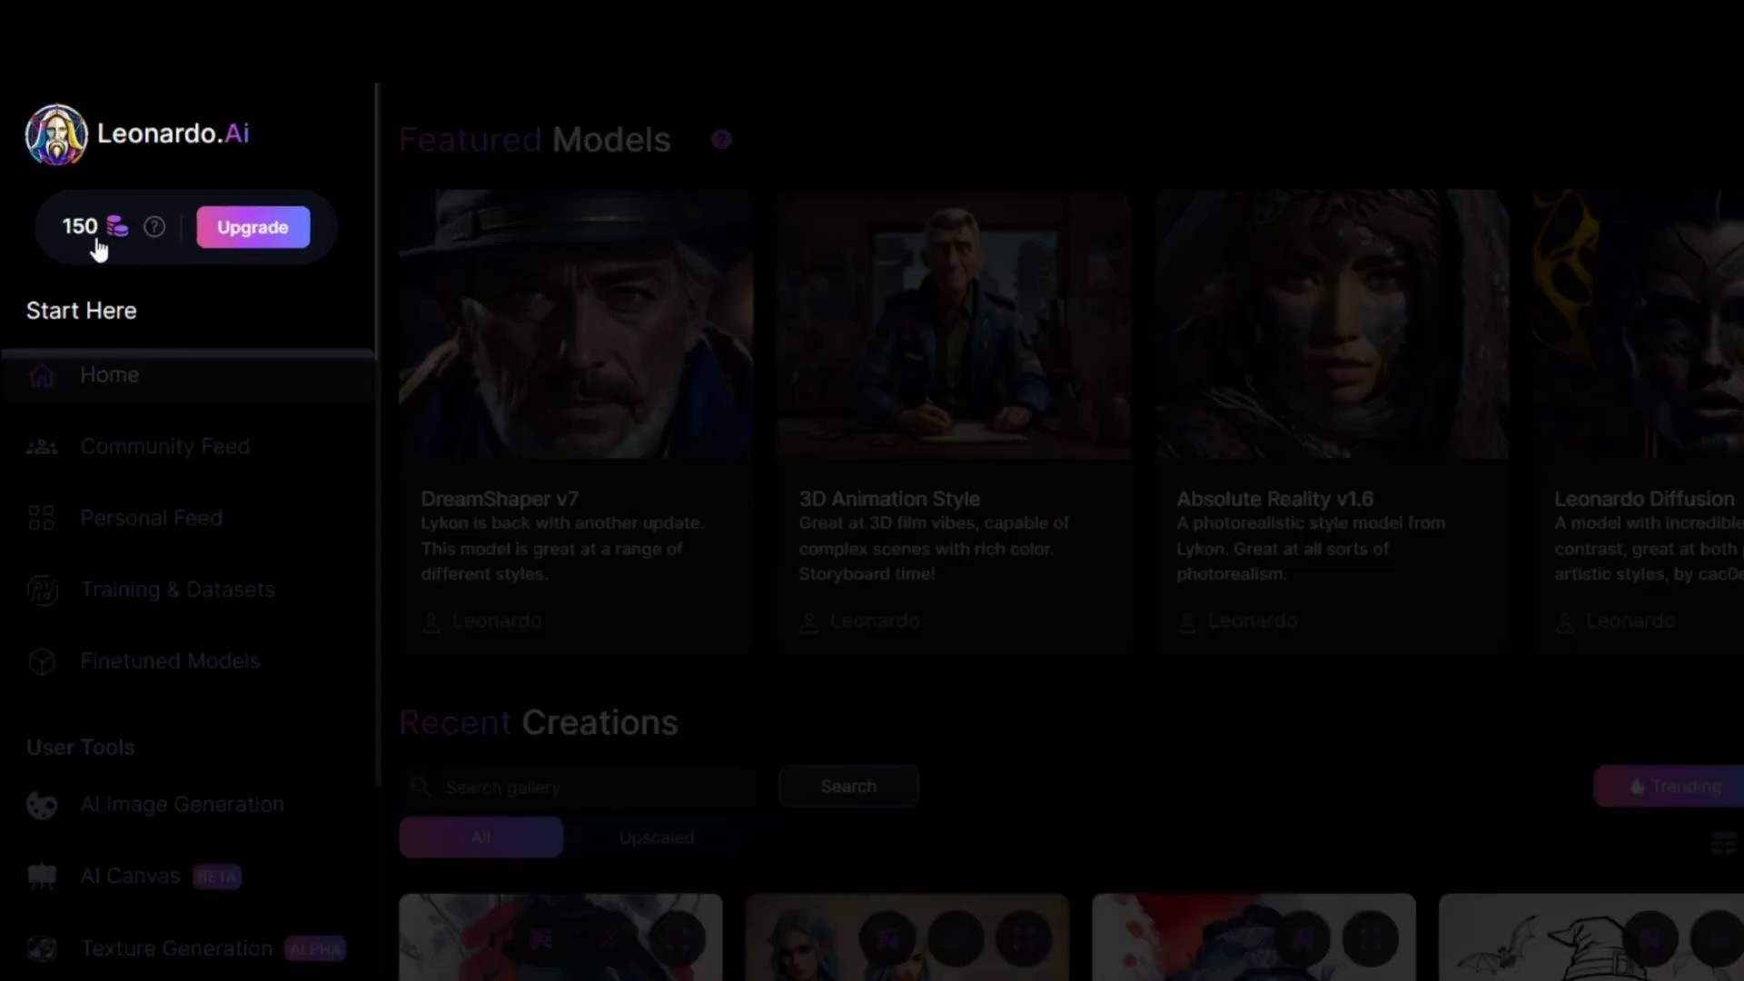
{"action": "mouse_move", "coordinate": [121, 216]}
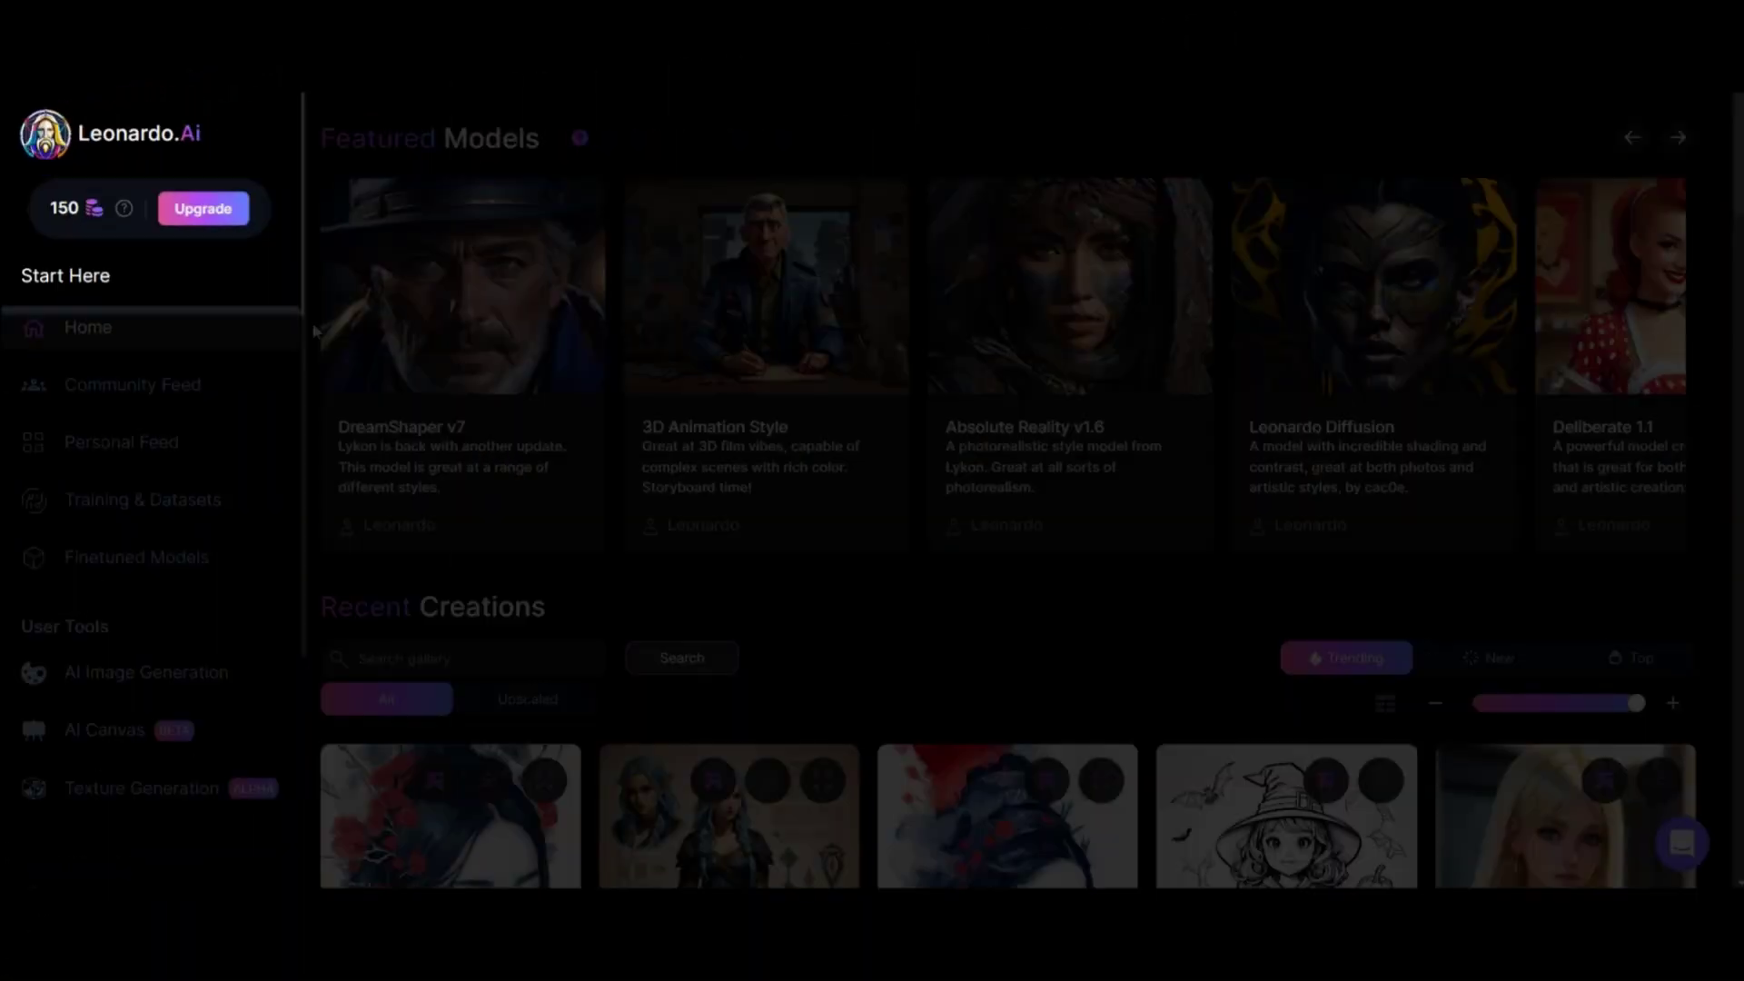
Review the DreamShaper v7 model details, then close them
{"action": "left_click", "coordinate": [481, 329]}
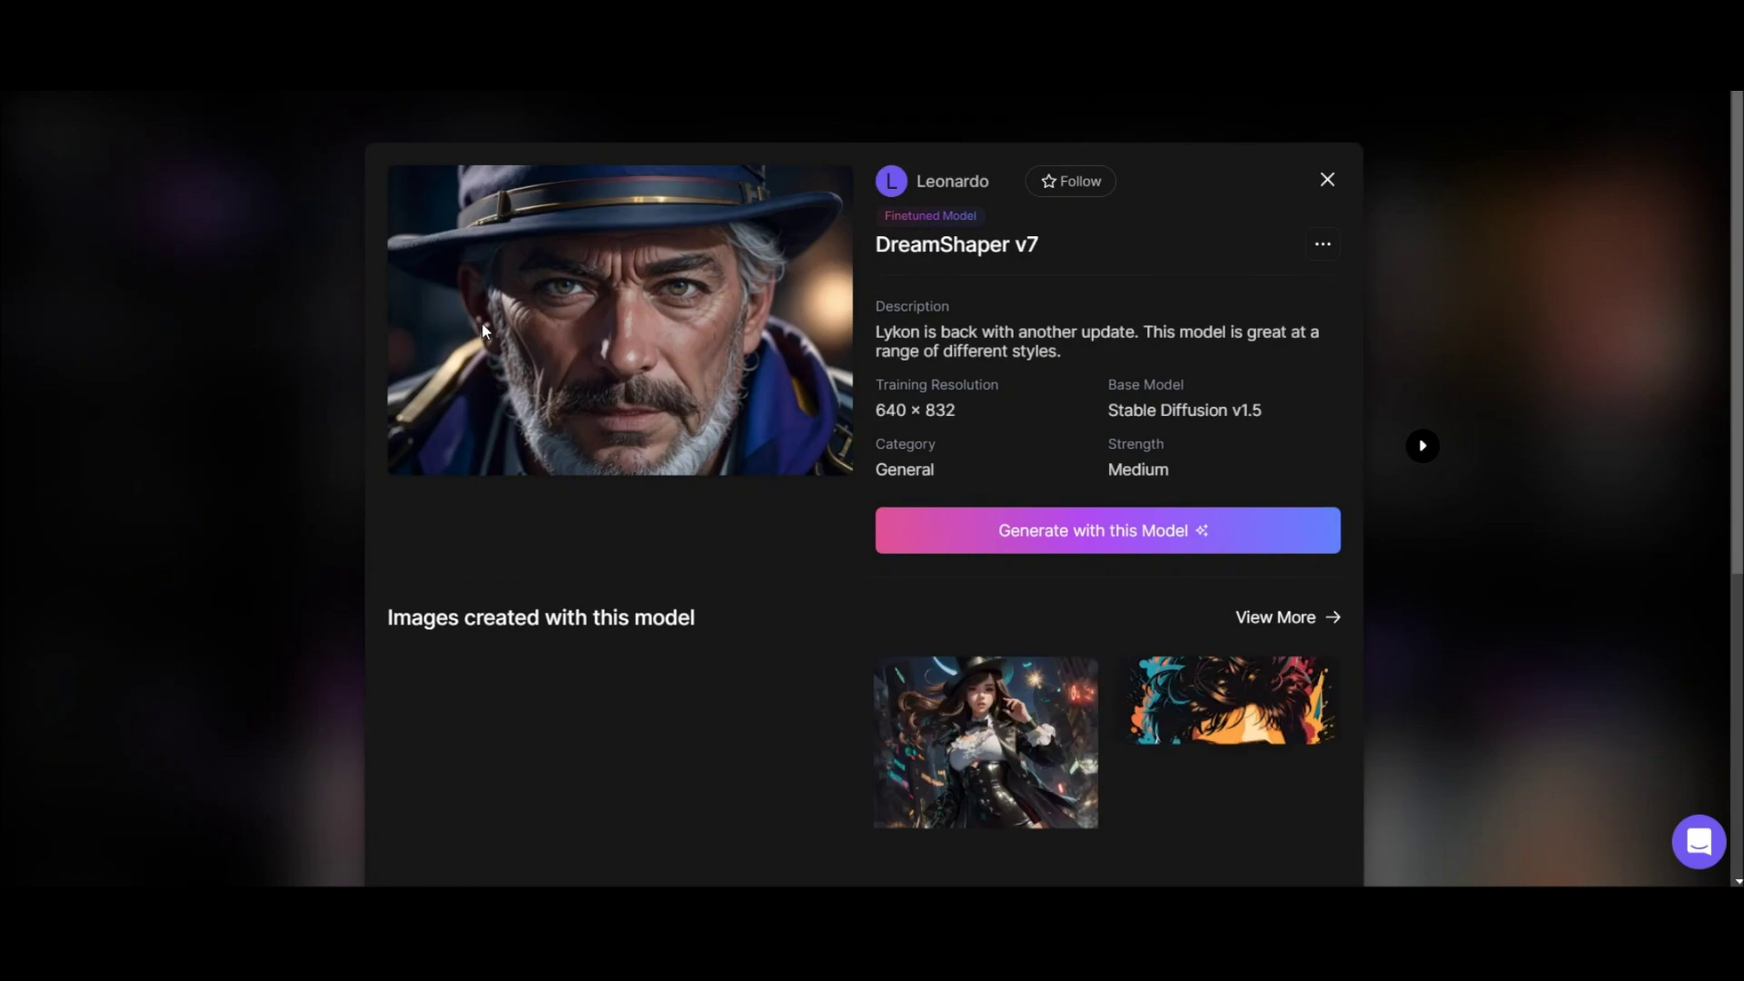
{"action": "scroll", "coordinate": [553, 392], "scroll_direction": "down", "scroll_amount": 4}
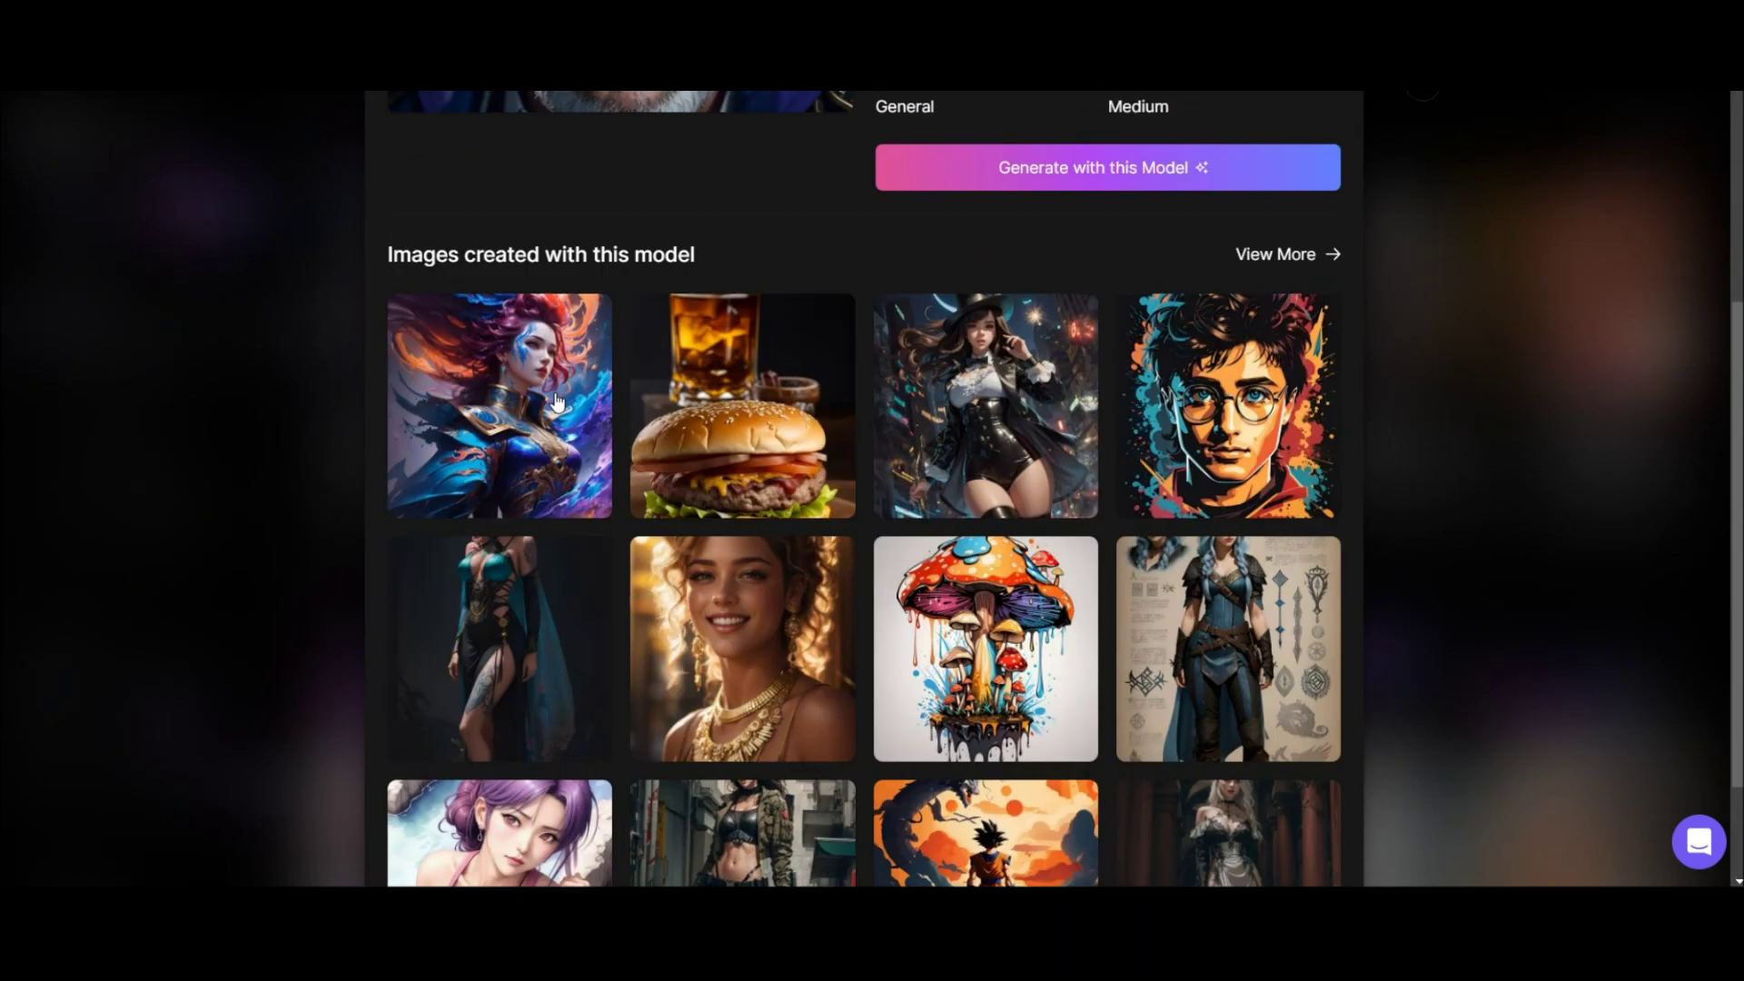
{"action": "scroll", "coordinate": [557, 401], "scroll_direction": "up", "scroll_amount": 4}
{"action": "key", "text": "Escape"}
Review the 3D Animation Style model details, then close them
{"action": "left_click", "coordinate": [820, 289]}
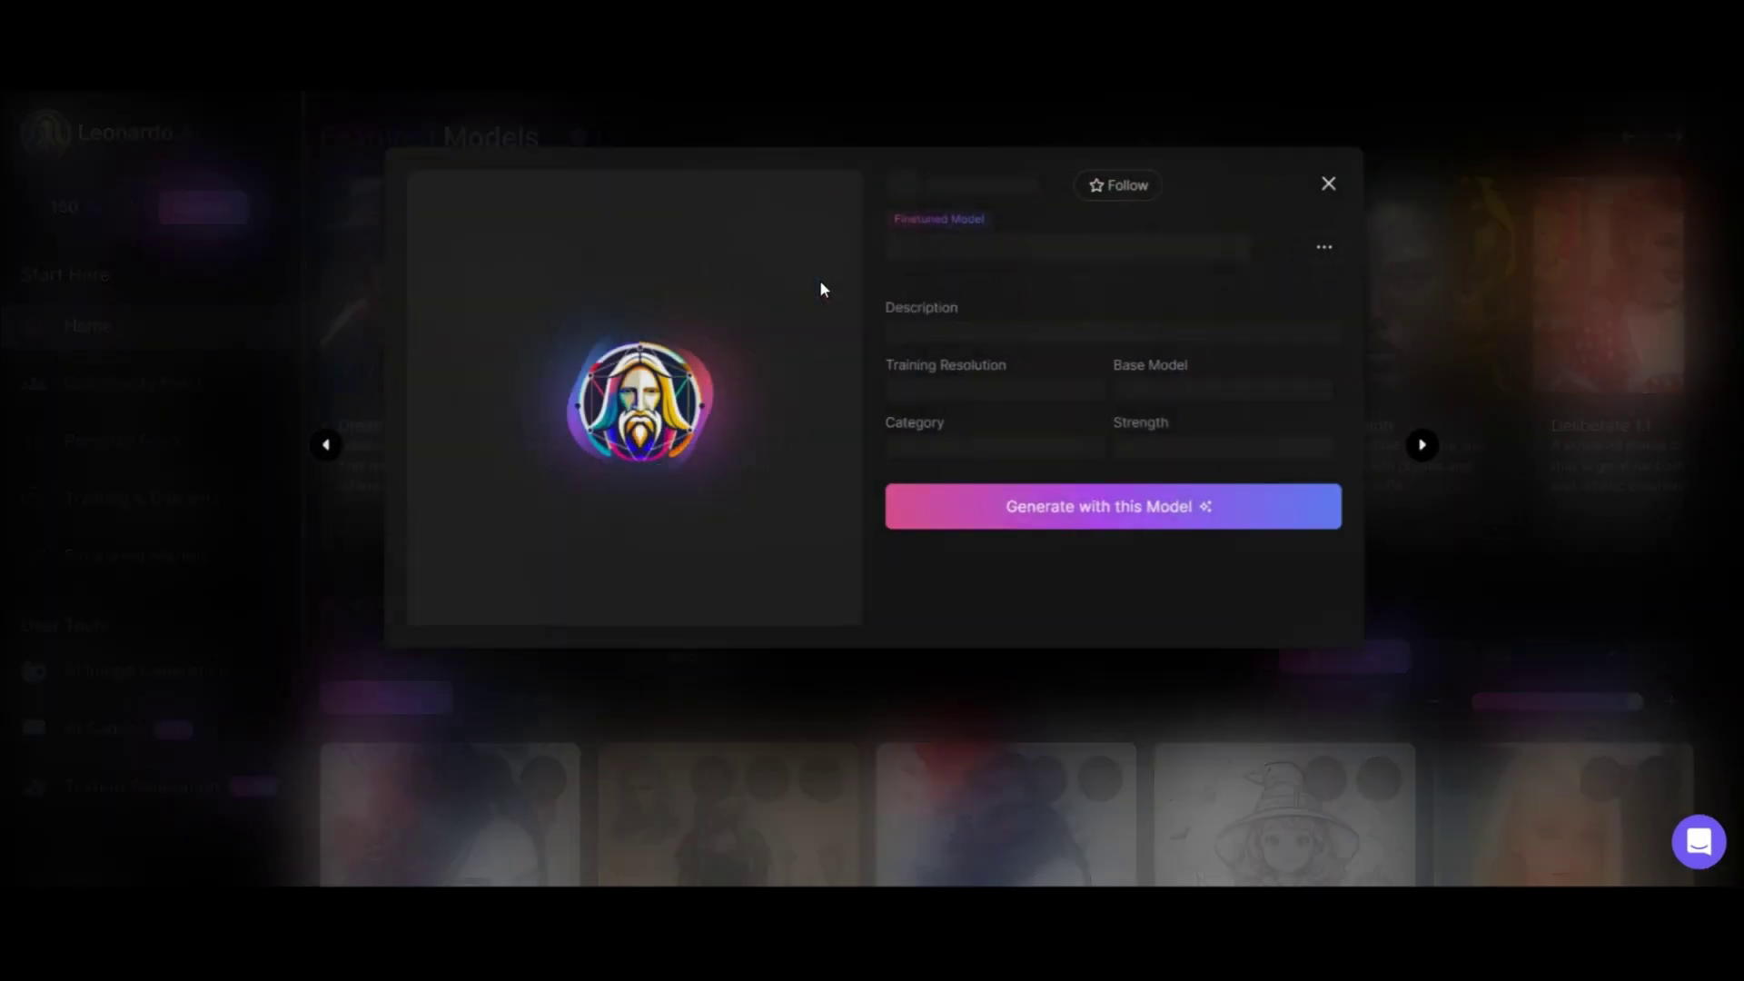
{"action": "scroll", "coordinate": [832, 316], "scroll_direction": "down", "scroll_amount": 4}
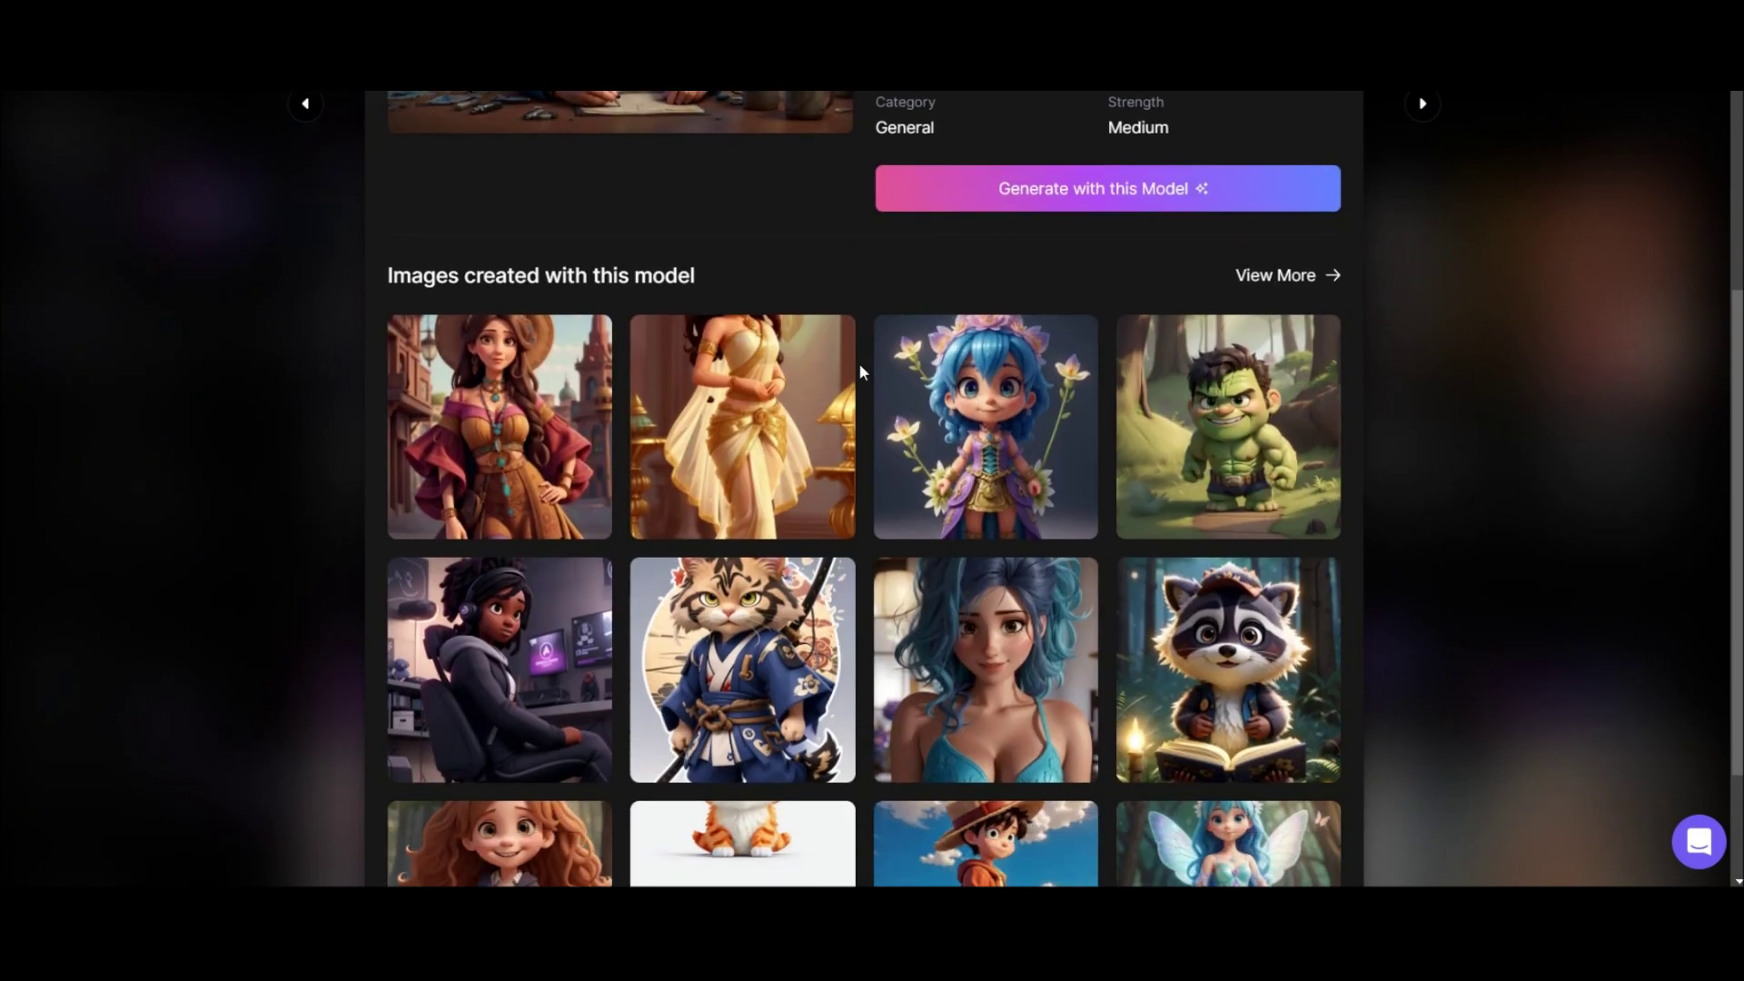
{"action": "scroll", "coordinate": [860, 370], "scroll_direction": "down", "scroll_amount": 2}
{"action": "scroll", "coordinate": [865, 374], "scroll_direction": "up", "scroll_amount": 6}
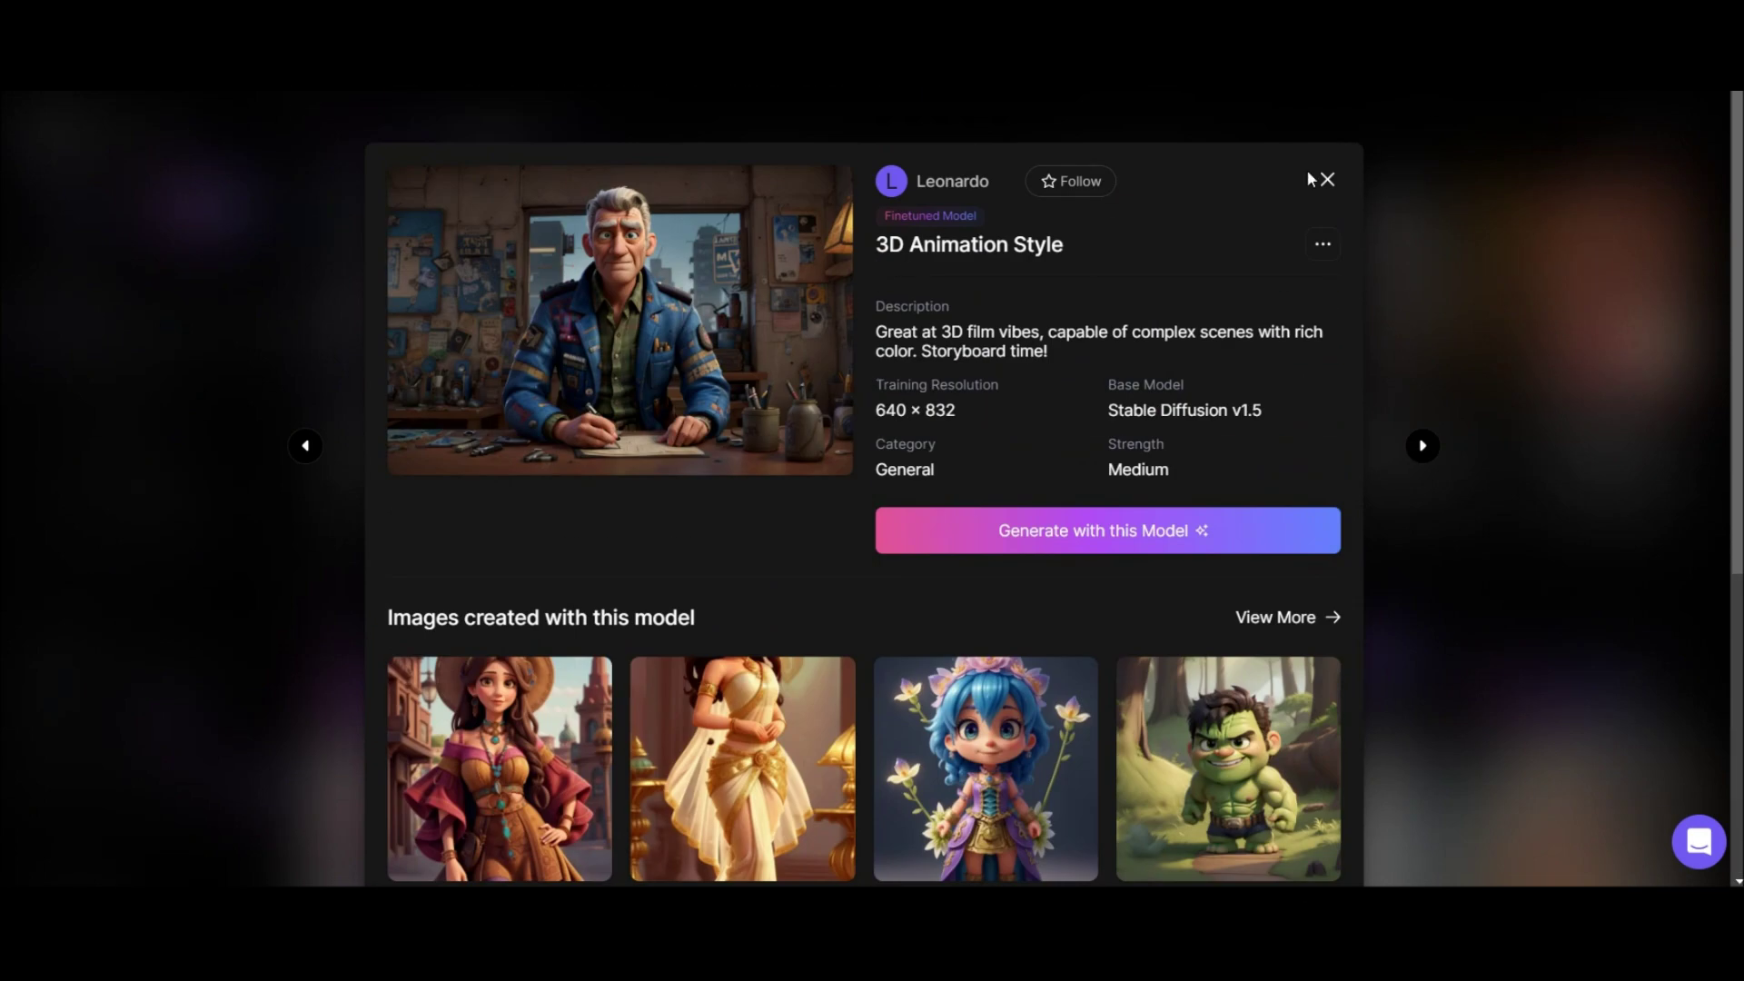
{"action": "left_click", "coordinate": [1308, 174]}
Advance through the featured models and review the Luna model details
{"action": "left_click", "coordinate": [1675, 136]}
{"action": "left_click", "coordinate": [1675, 136]}
{"action": "left_click", "coordinate": [1676, 136]}
{"action": "left_click", "coordinate": [1675, 137]}
{"action": "left_click", "coordinate": [1676, 137]}
{"action": "left_click", "coordinate": [777, 307]}
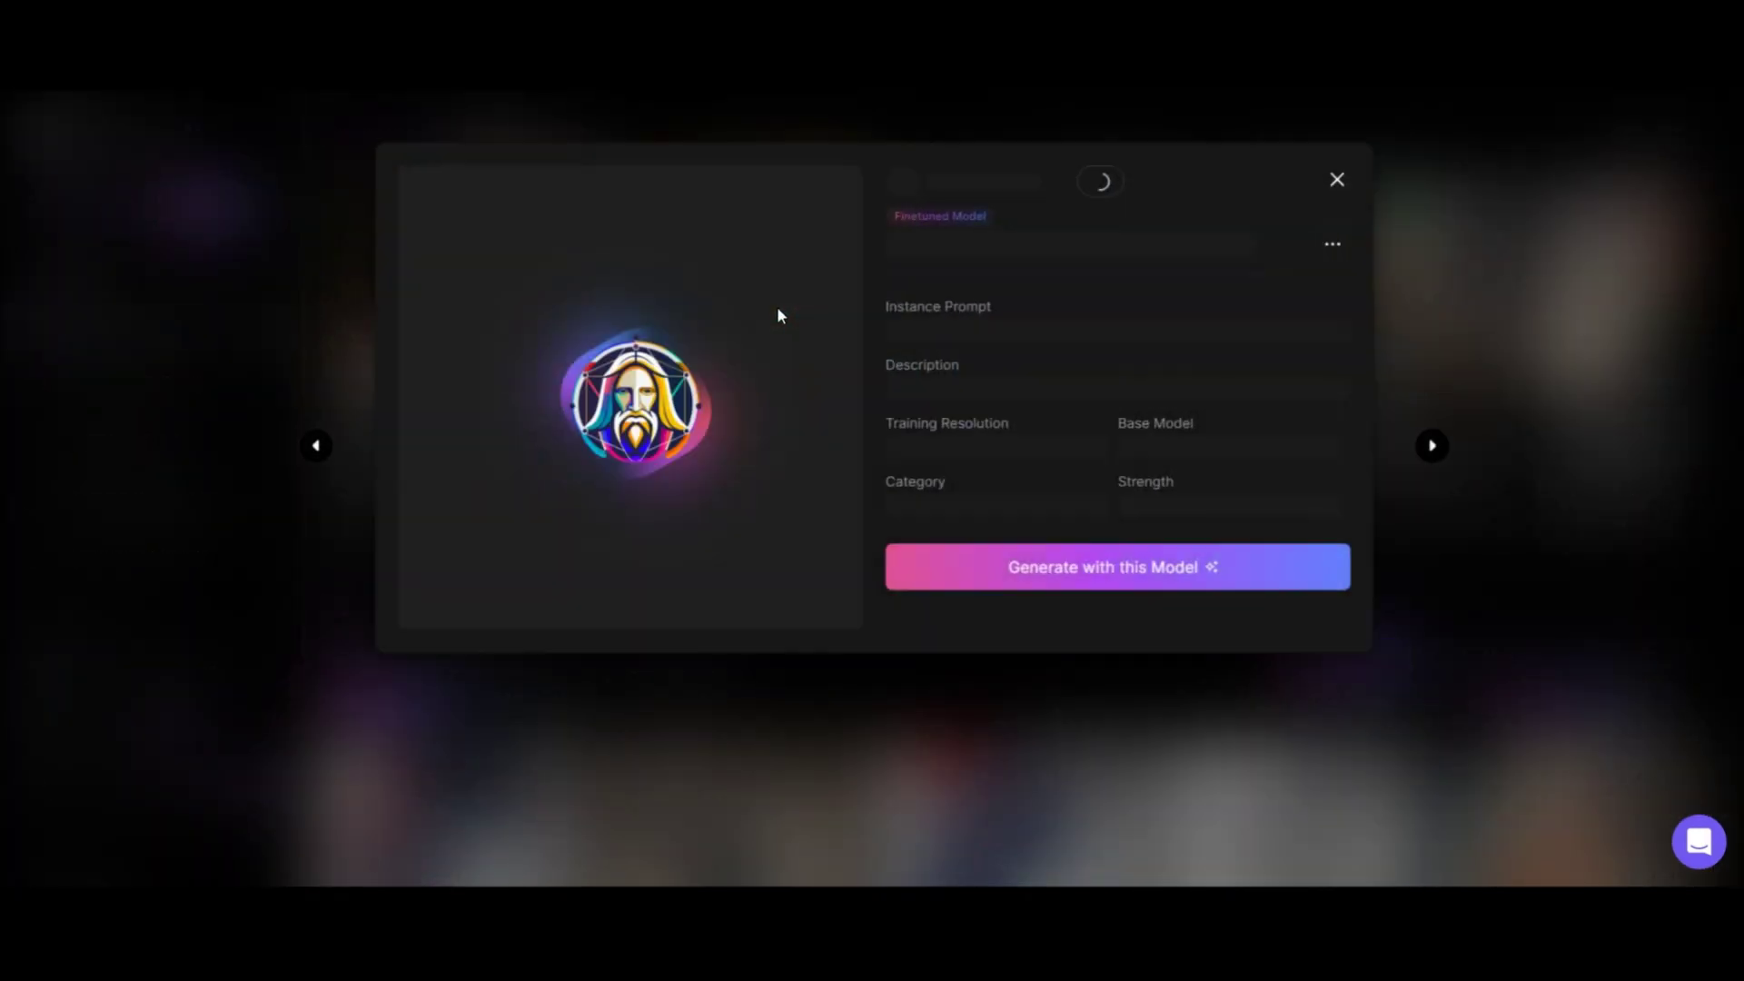
{"action": "scroll", "coordinate": [870, 323], "scroll_direction": "down", "scroll_amount": 5}
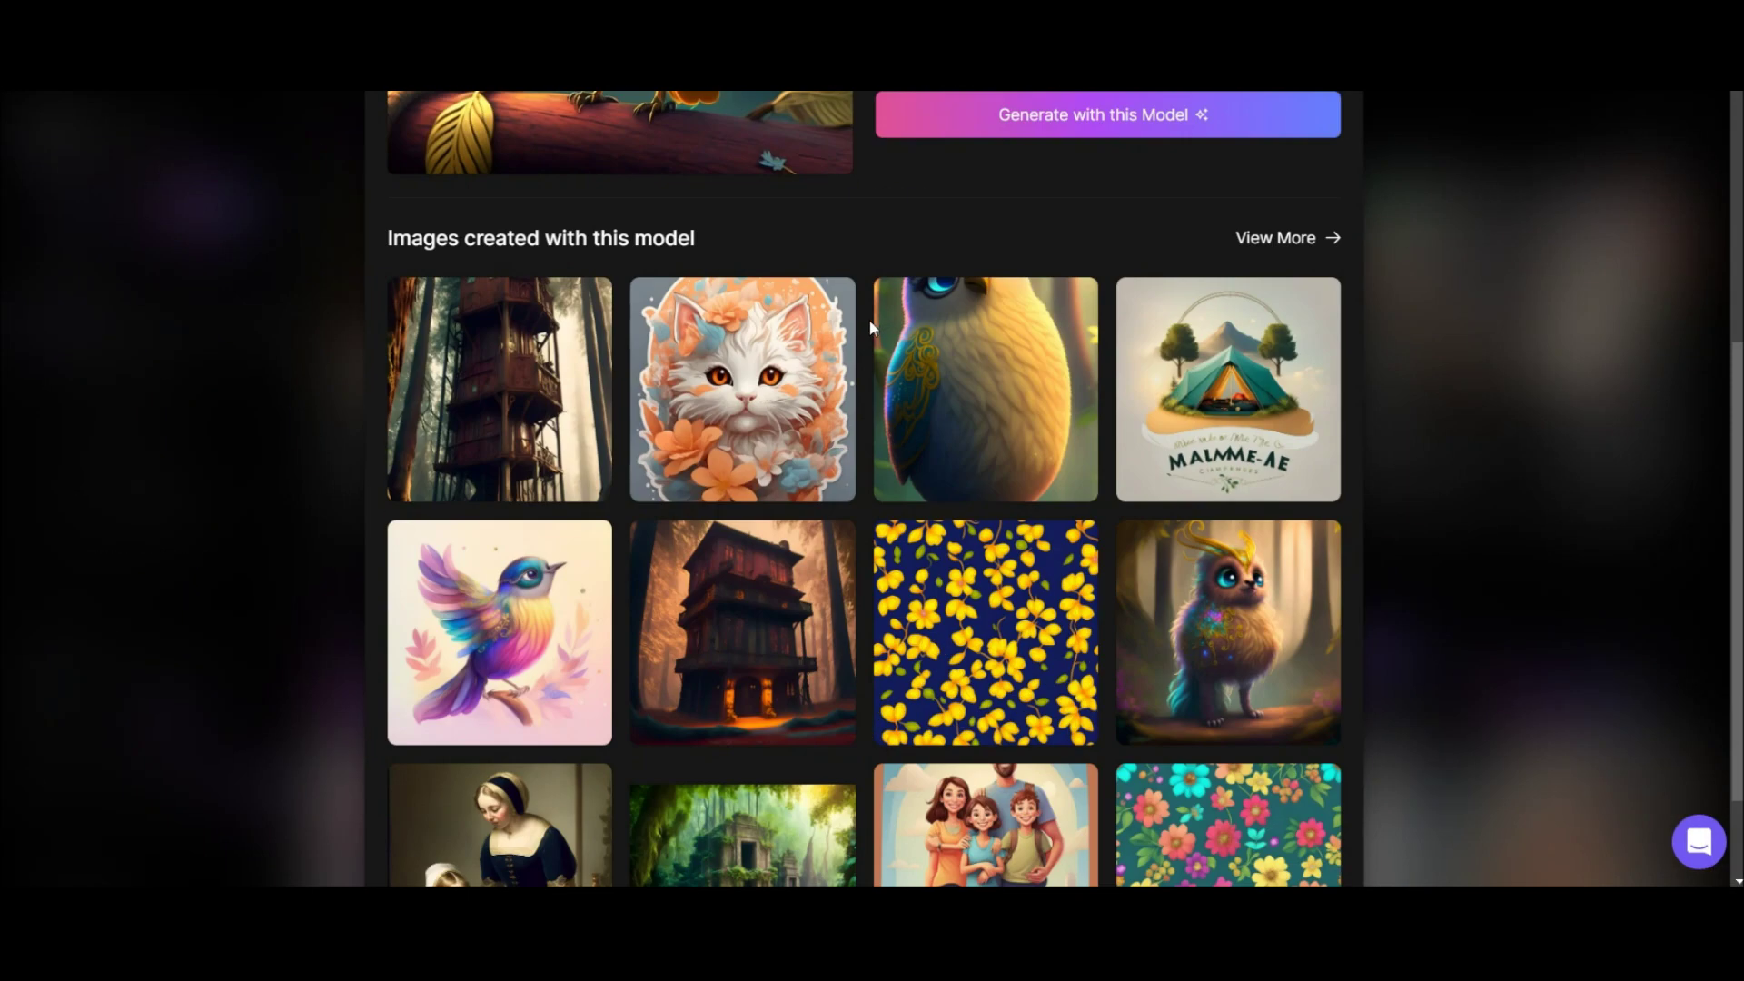
{"action": "scroll", "coordinate": [870, 322], "scroll_direction": "down", "scroll_amount": 2}
{"action": "scroll", "coordinate": [870, 322], "scroll_direction": "up", "scroll_amount": 6}
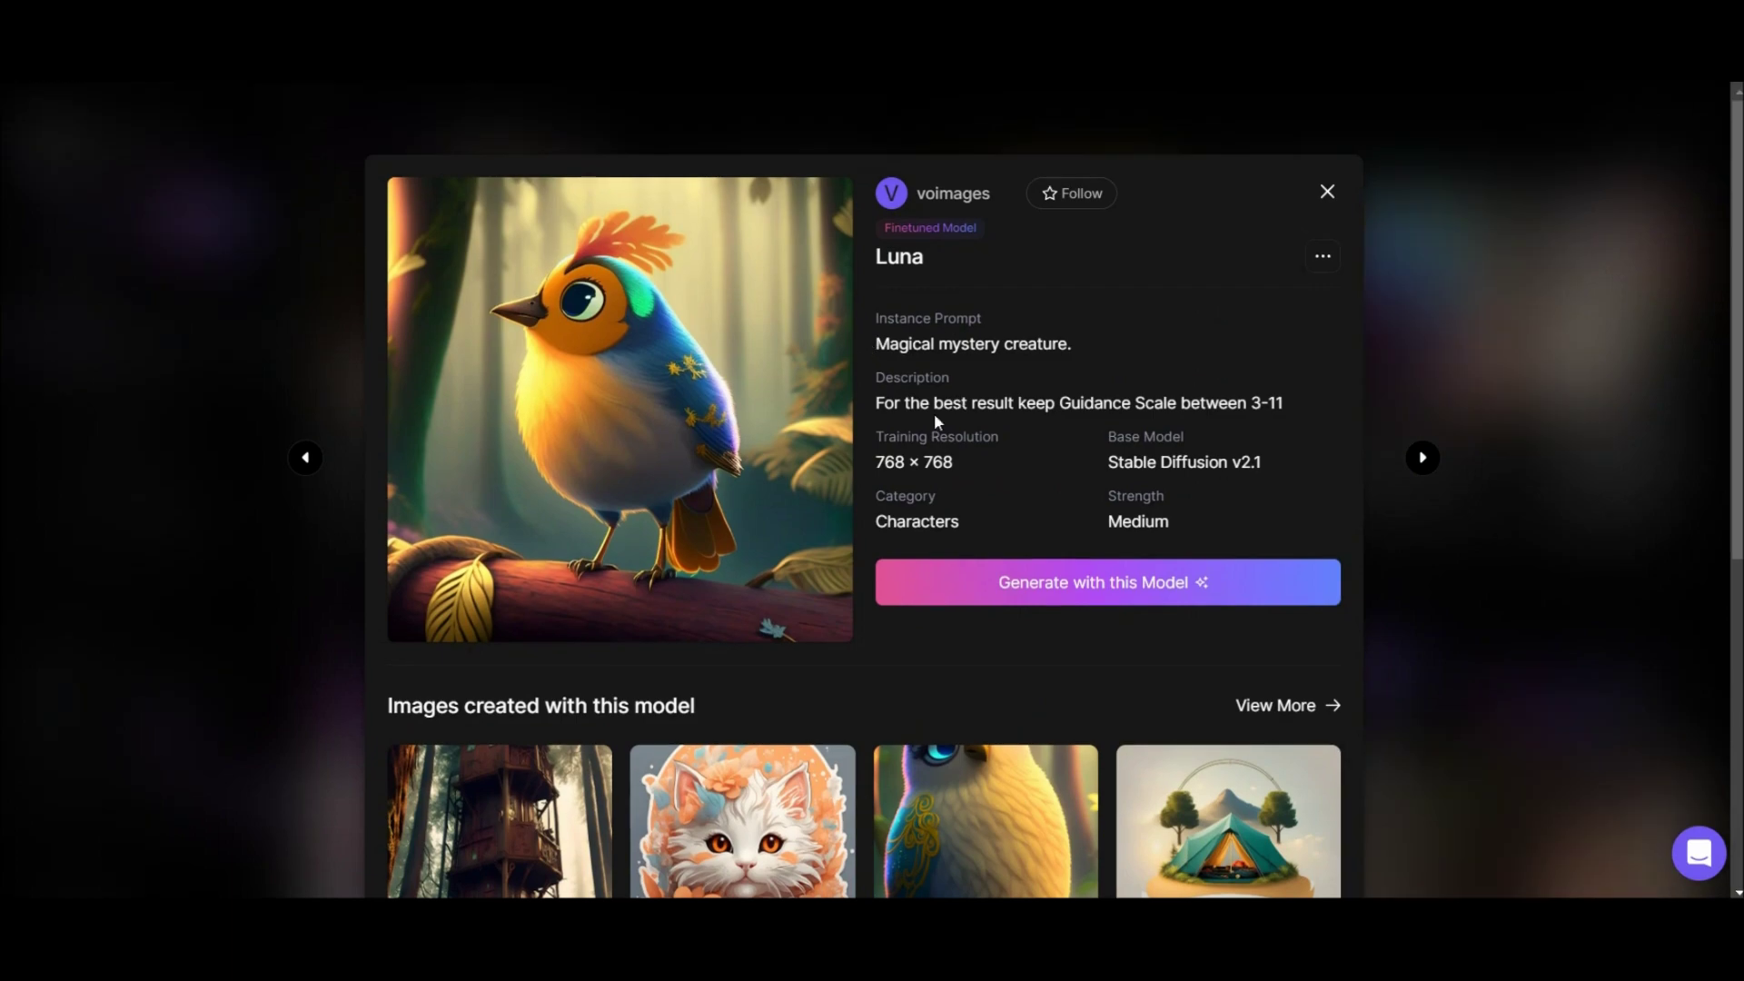
{"action": "left_click", "coordinate": [1327, 192]}
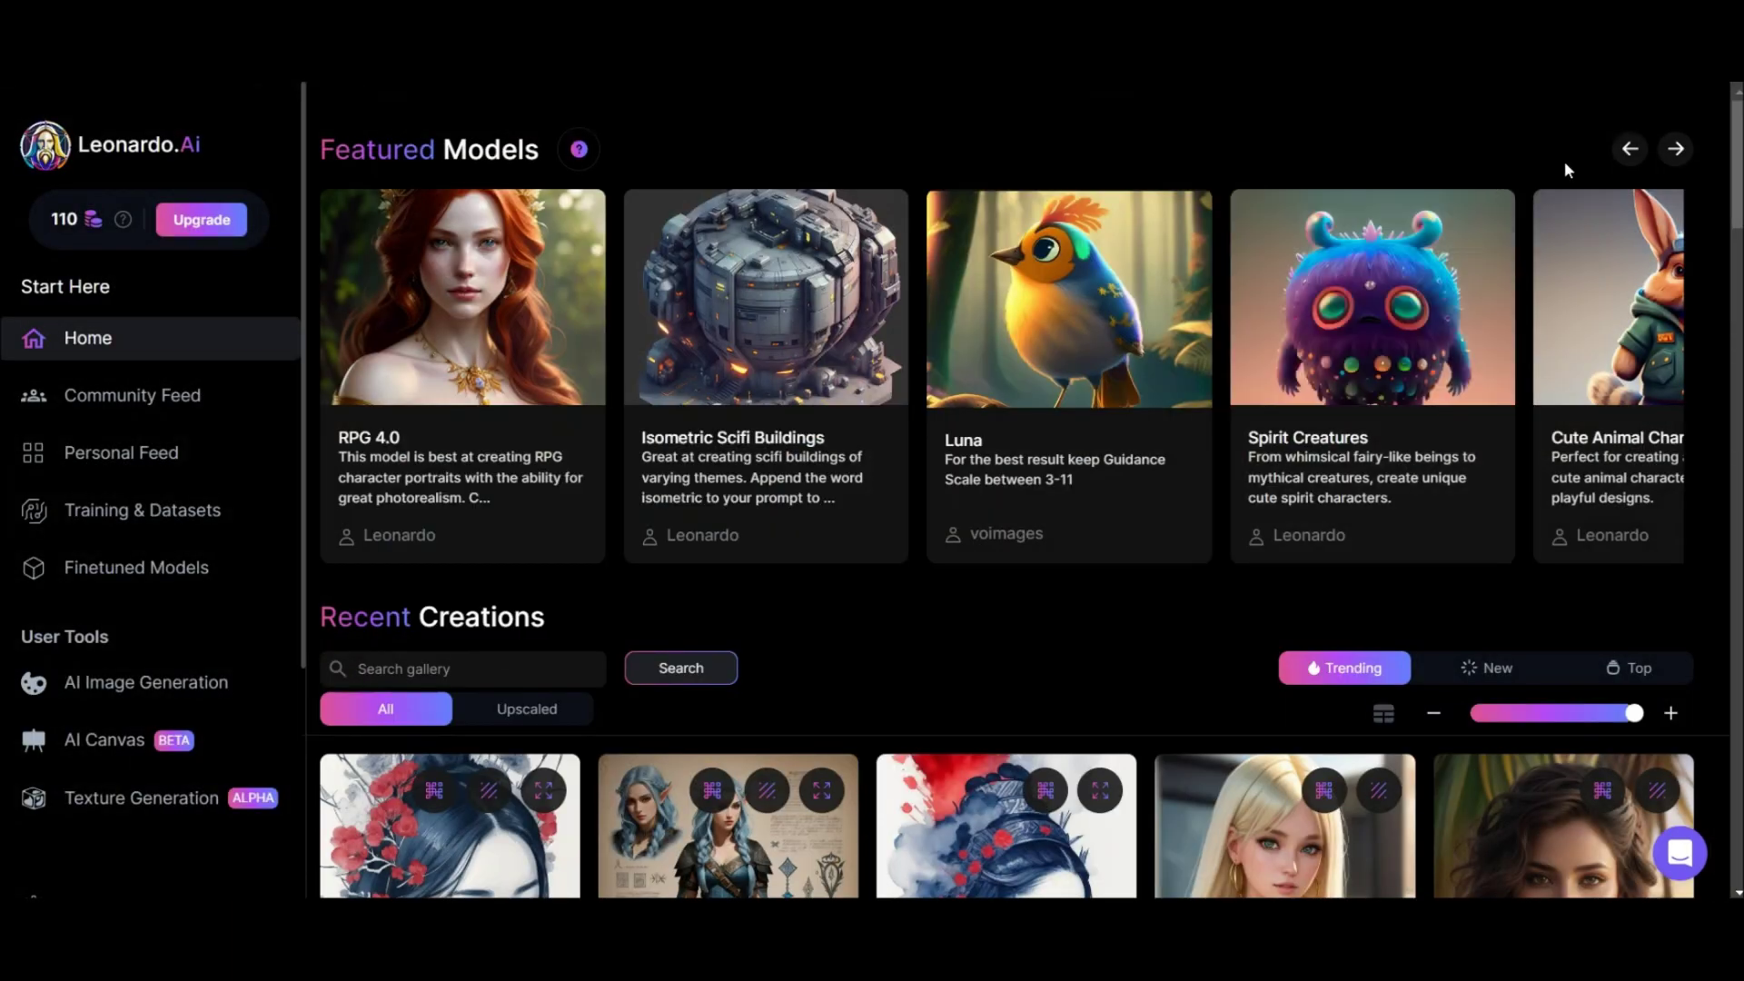
Return to DreamShaper v7 and choose Generate with this Model
{"action": "left_click", "coordinate": [1627, 150]}
{"action": "left_click", "coordinate": [500, 303]}
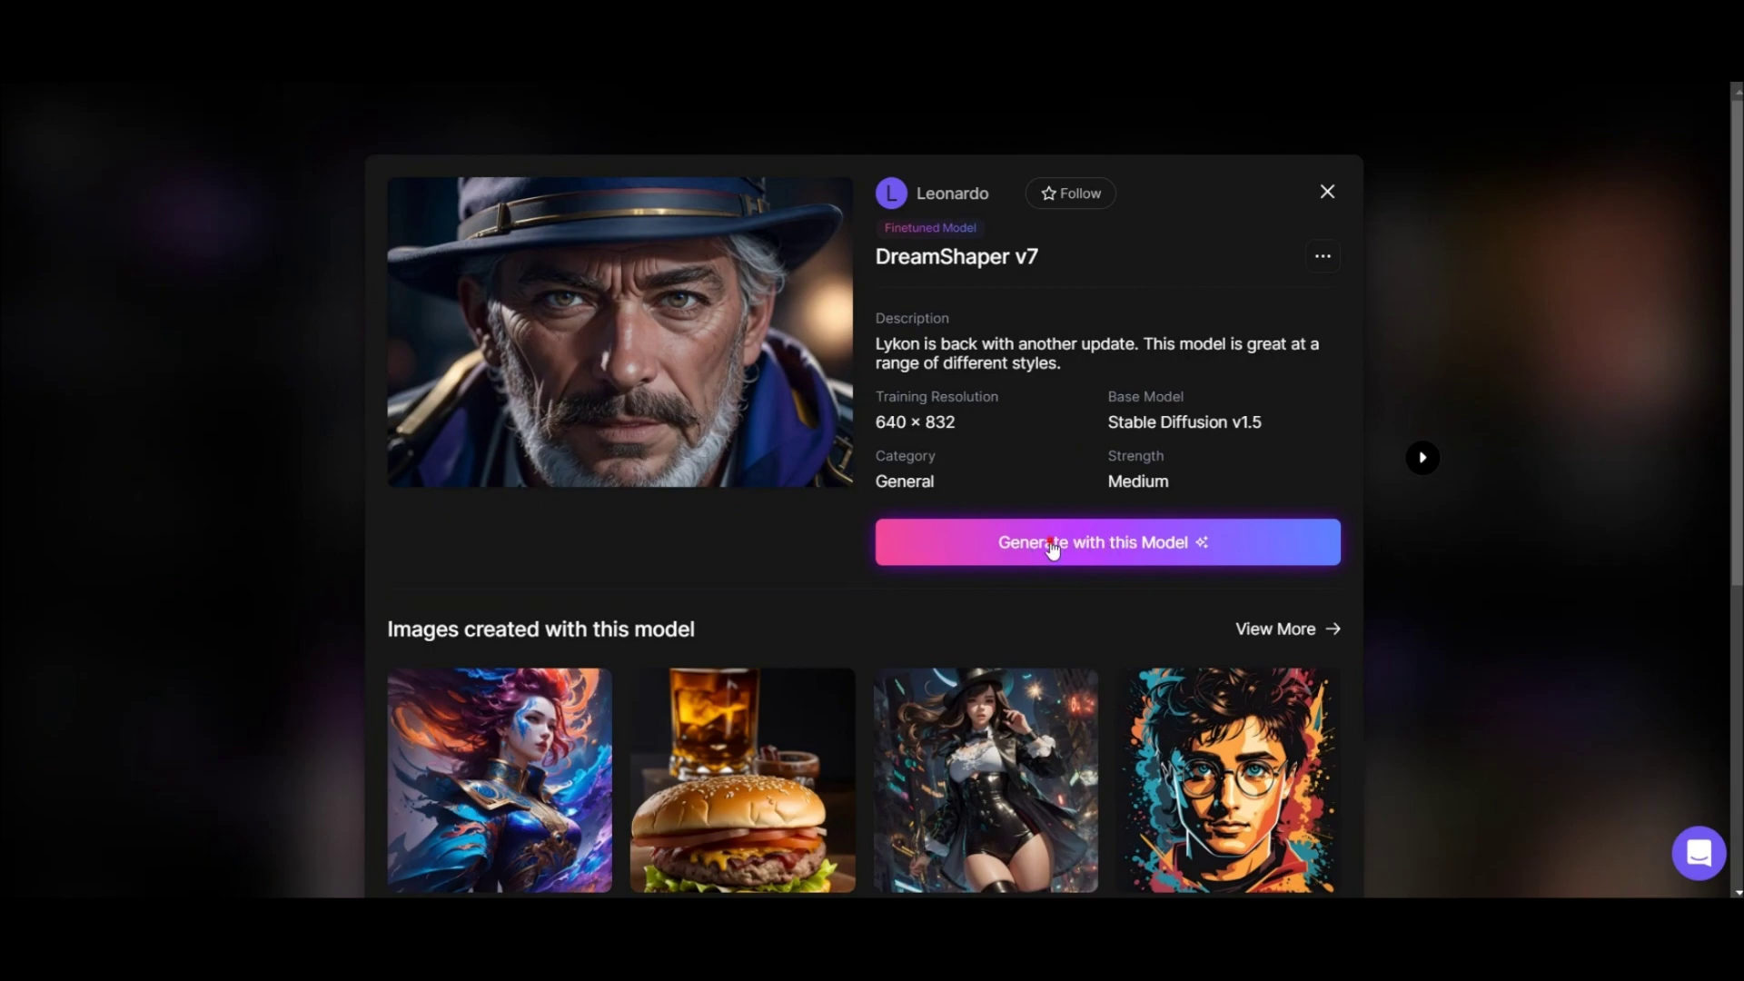
{"action": "left_click", "coordinate": [1050, 545]}
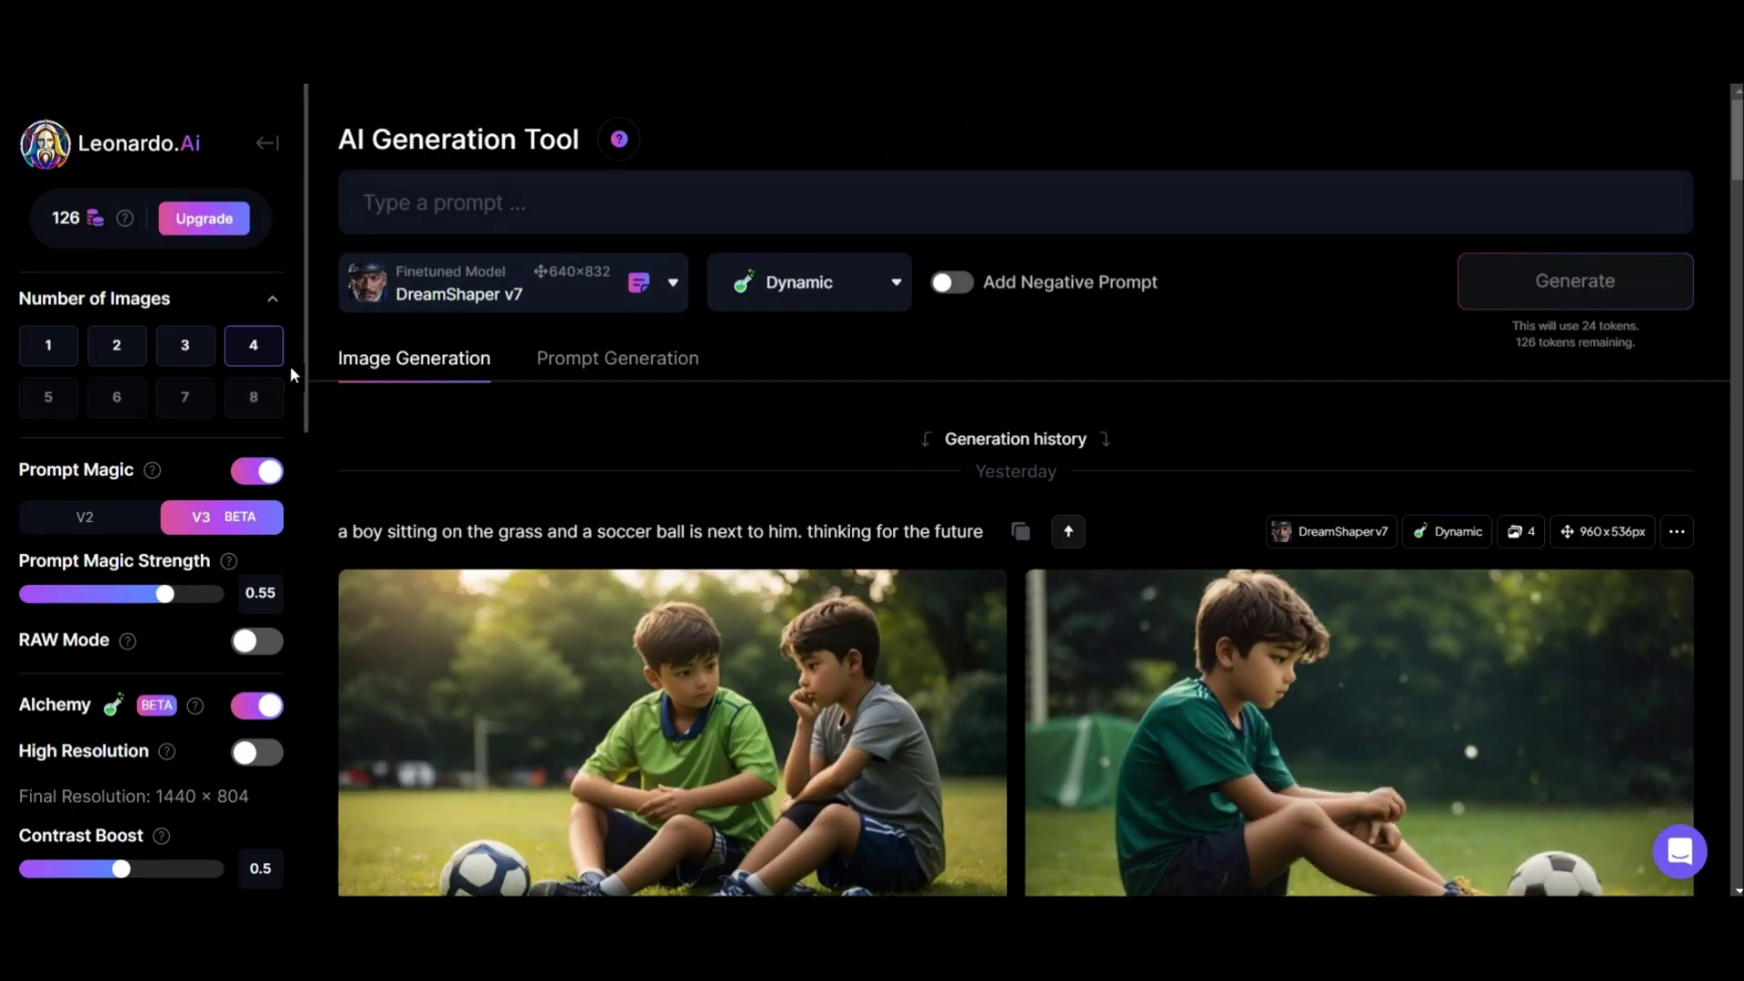
Choose the 16:9 aspect ratio (960 × 536) under Input Dimensions in the sidebar
{"action": "scroll", "coordinate": [303, 237], "scroll_direction": "down", "scroll_amount": 3}
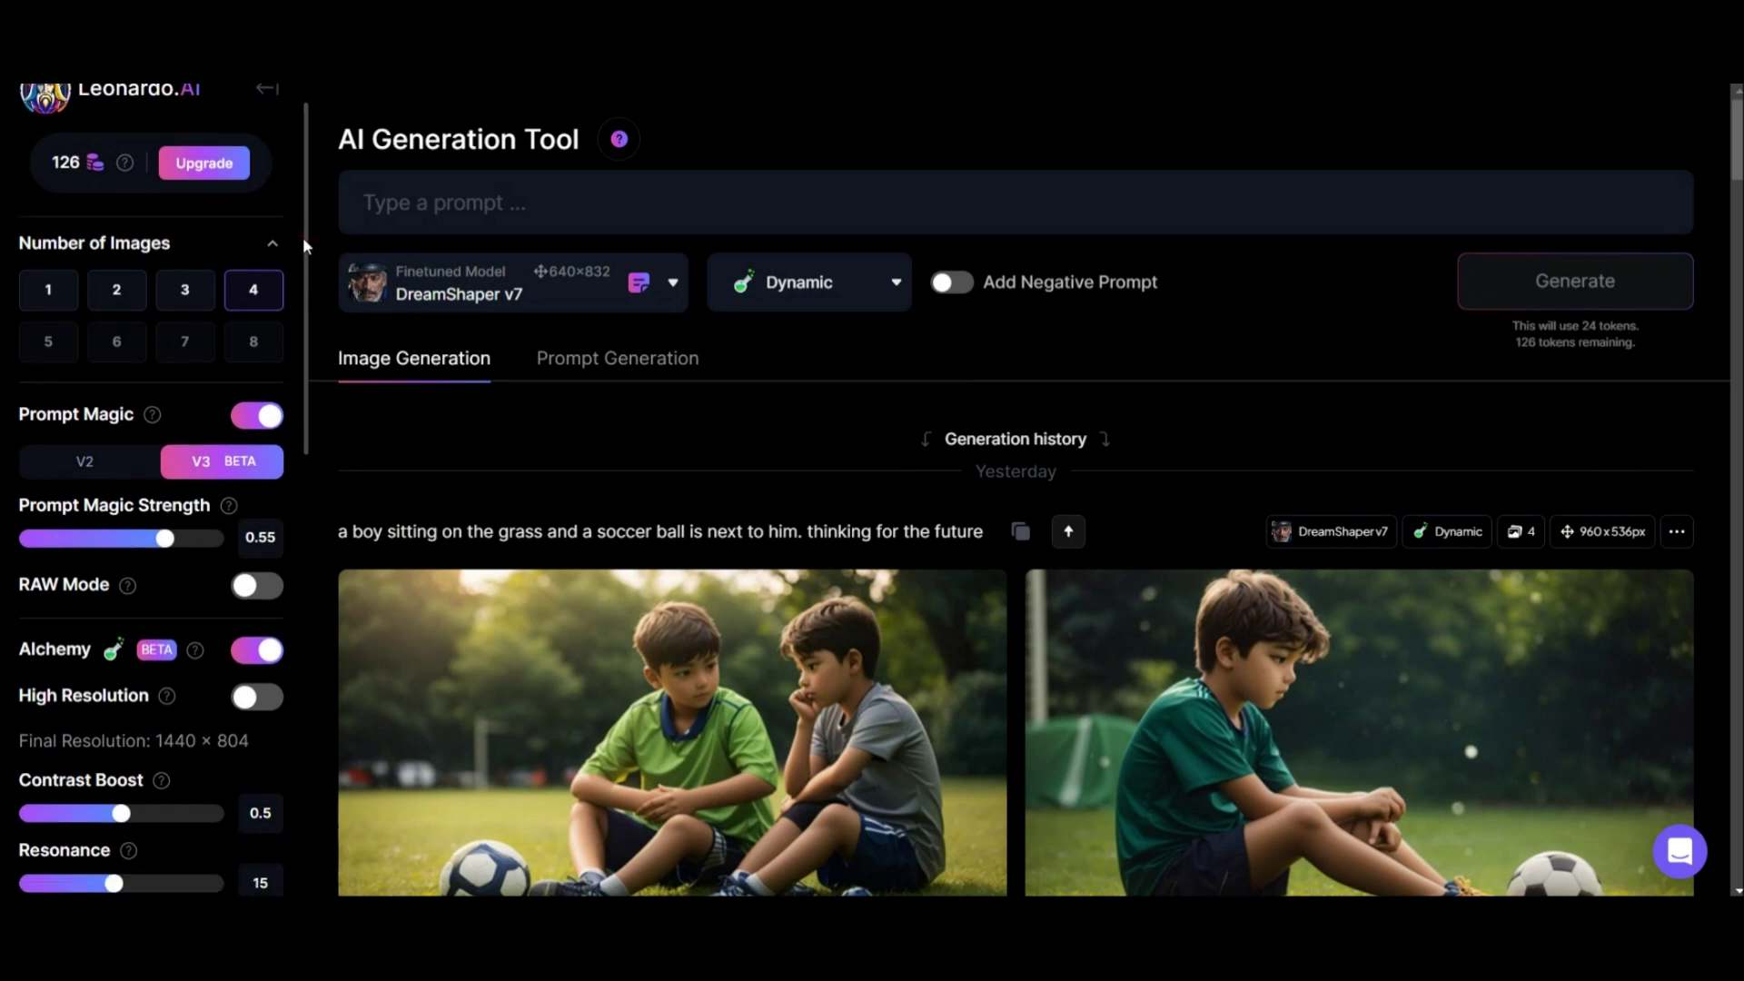
{"action": "left_click_drag", "start_coordinate": [299, 295], "coordinate": [305, 600]}
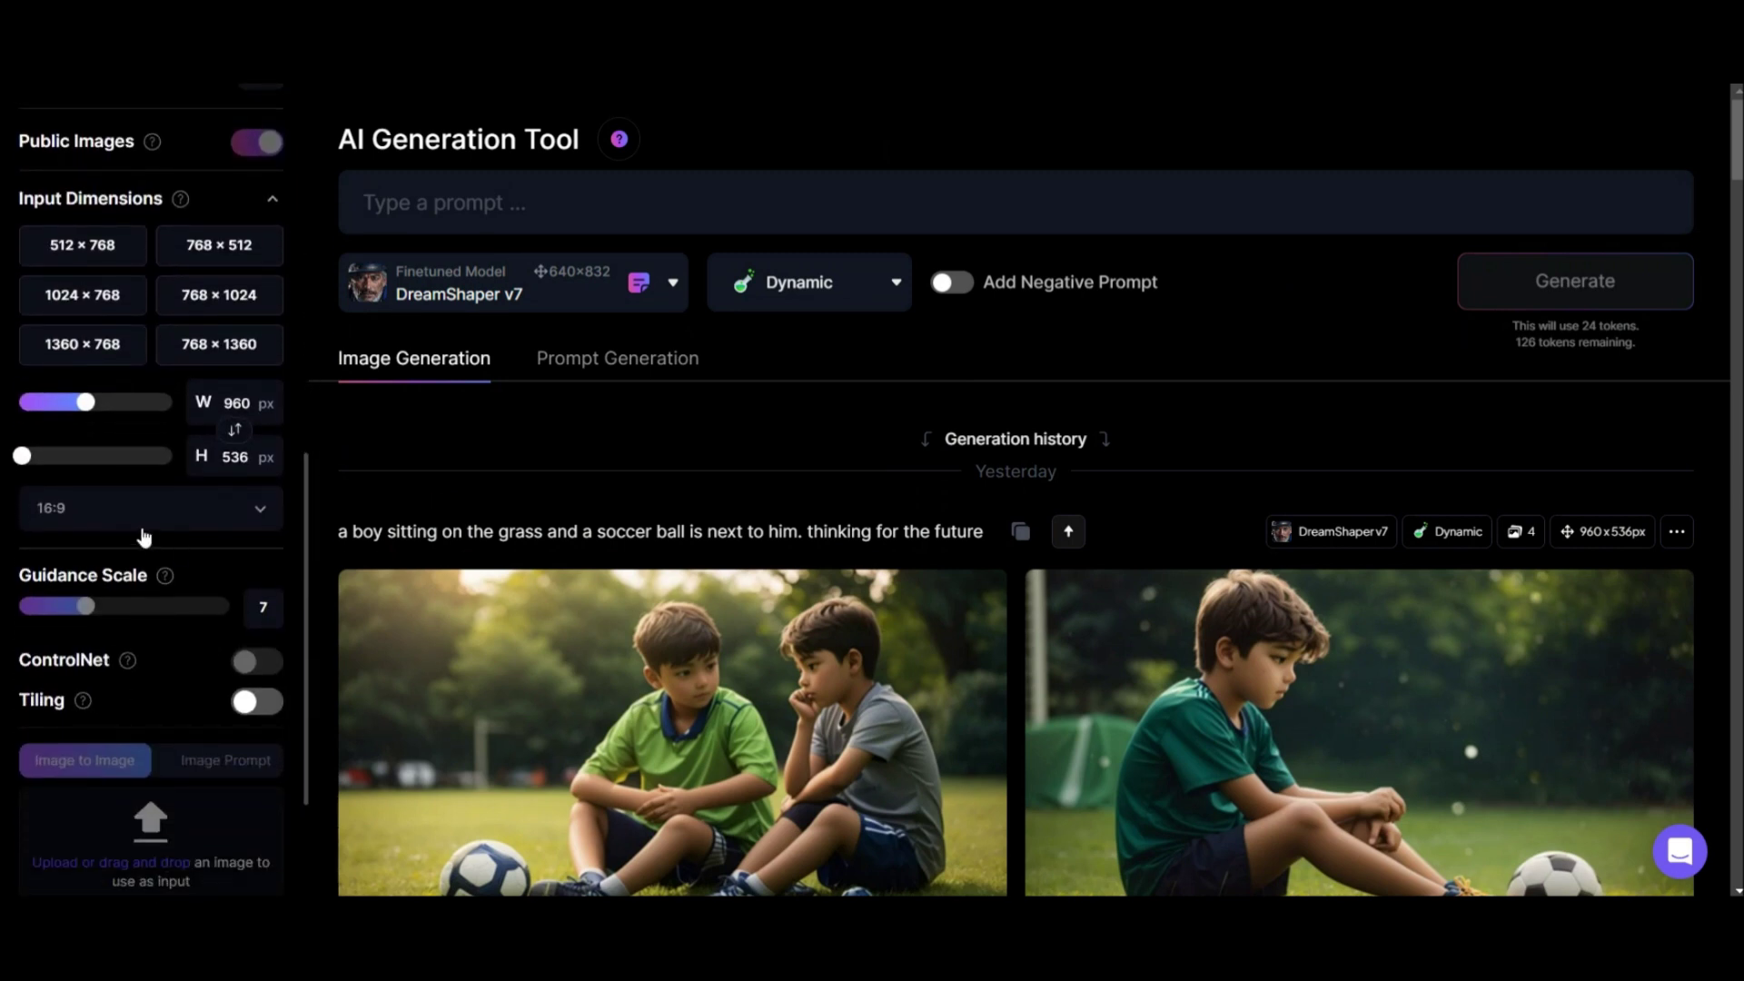
{"action": "left_click", "coordinate": [93, 511]}
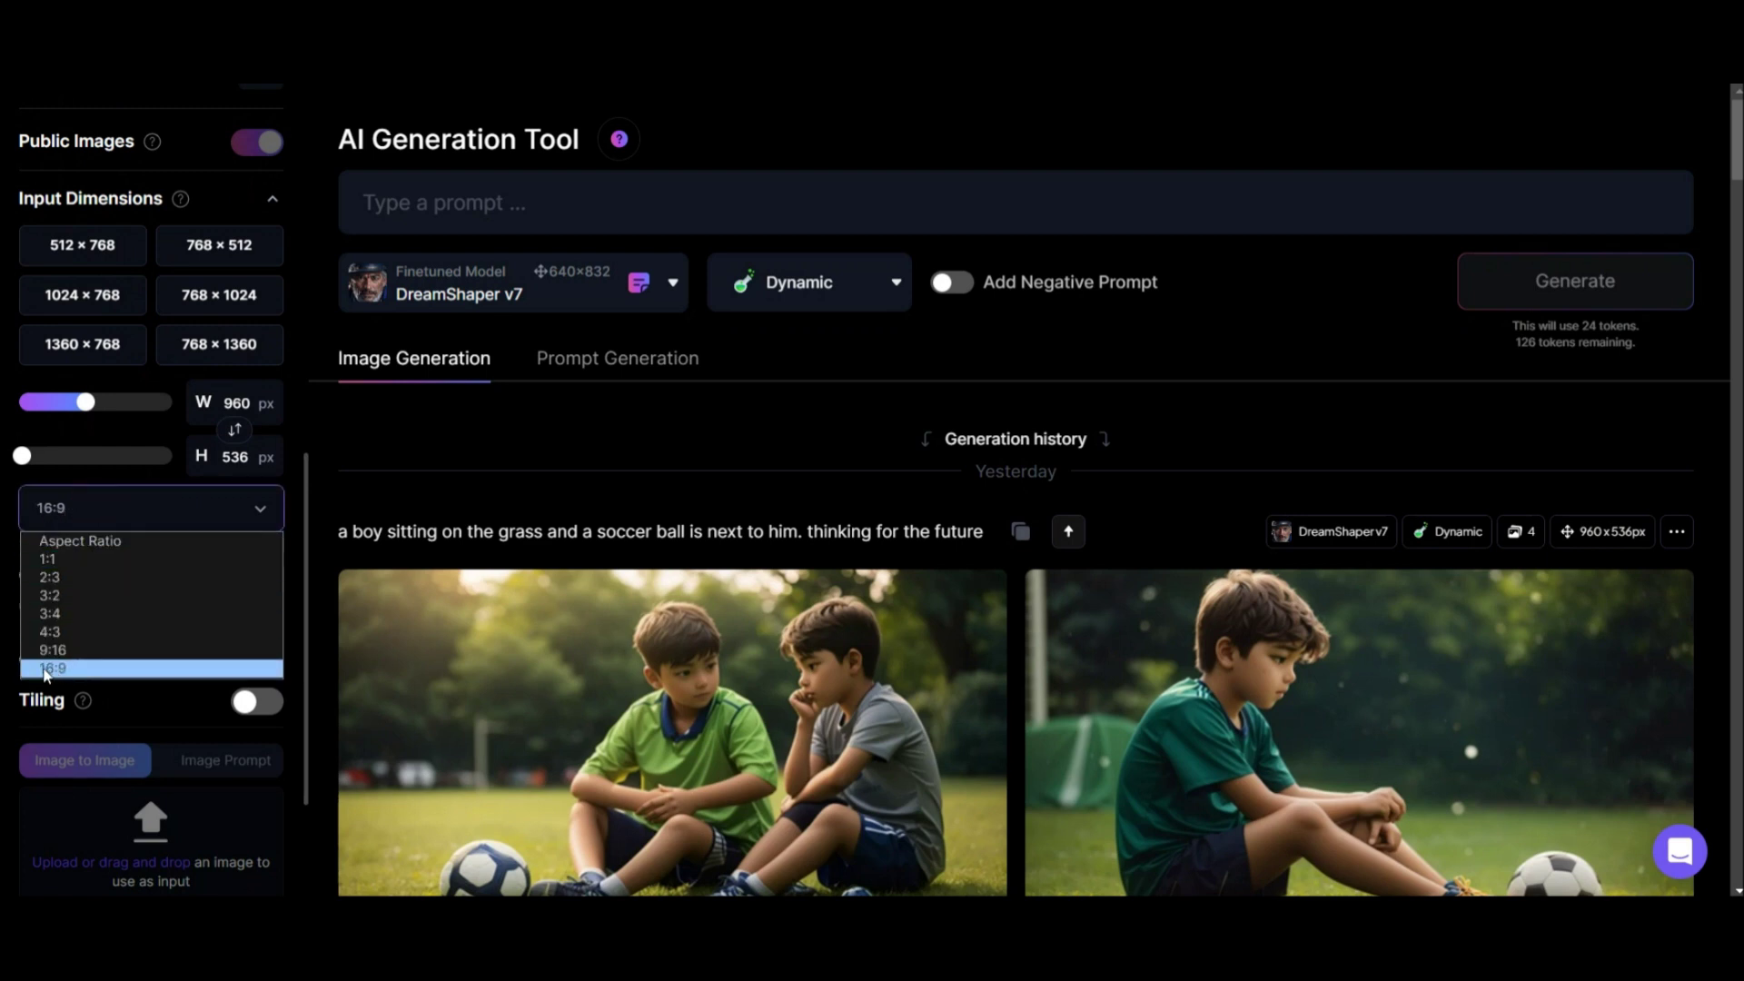
{"action": "left_click", "coordinate": [55, 669]}
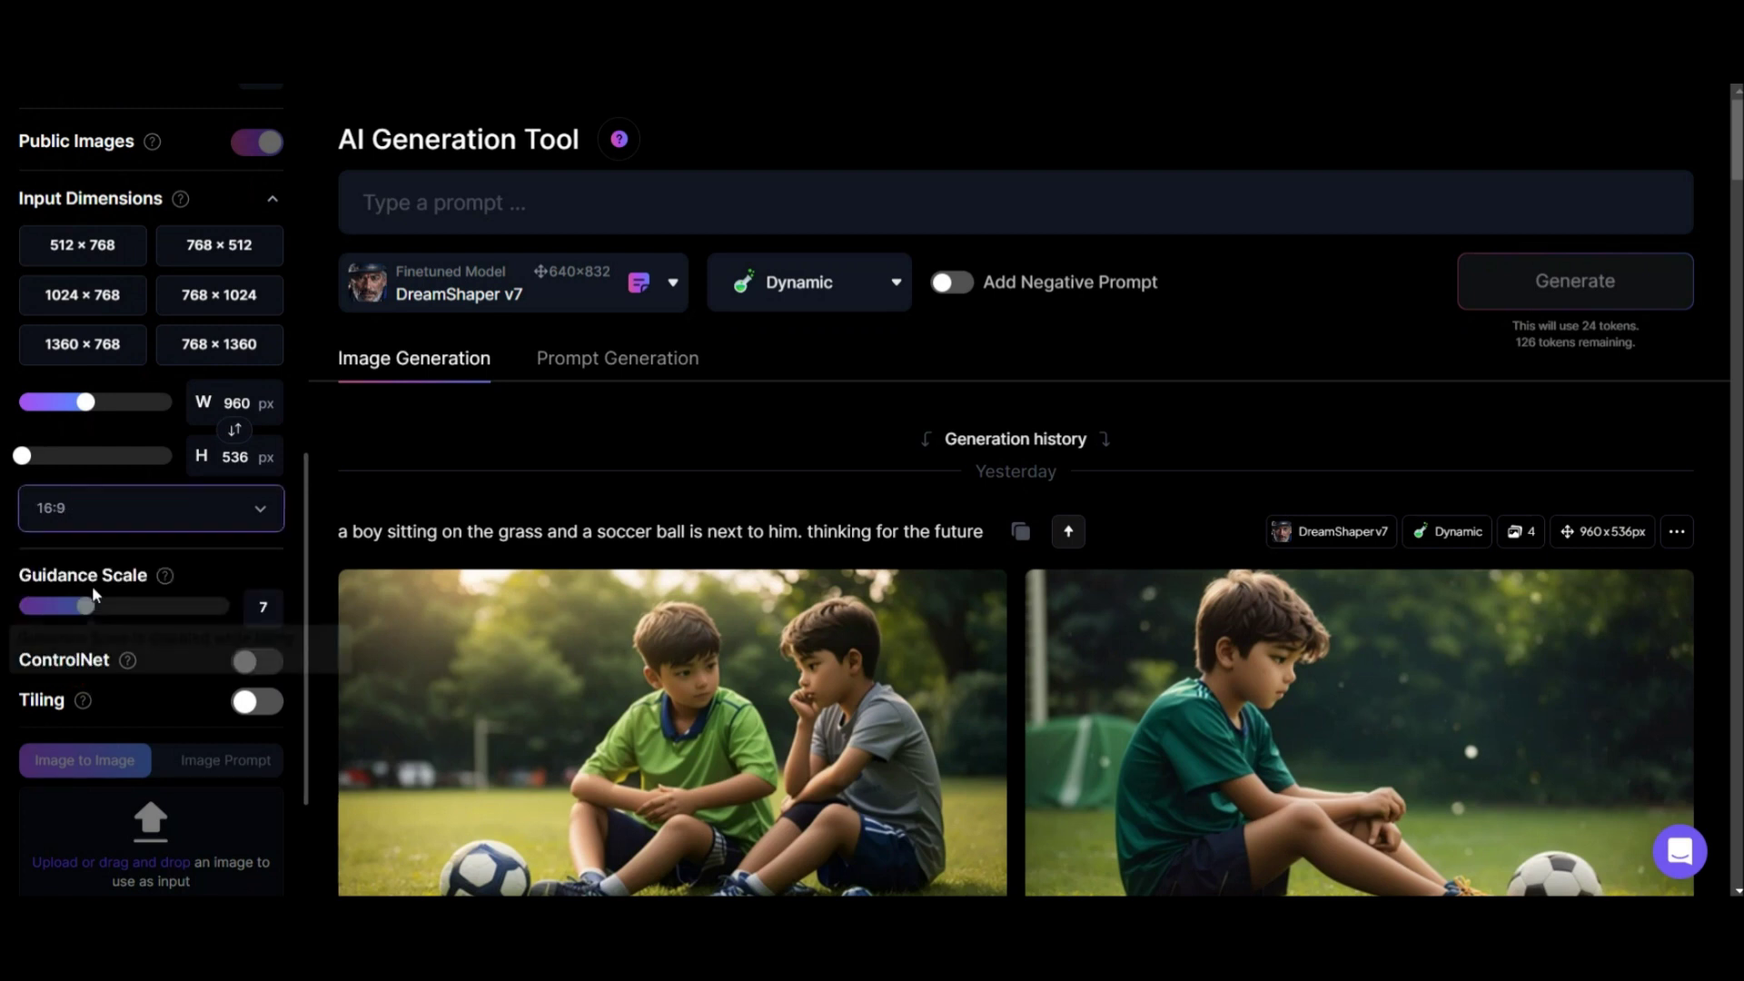
{"action": "left_click_drag", "start_coordinate": [305, 534], "coordinate": [309, 156]}
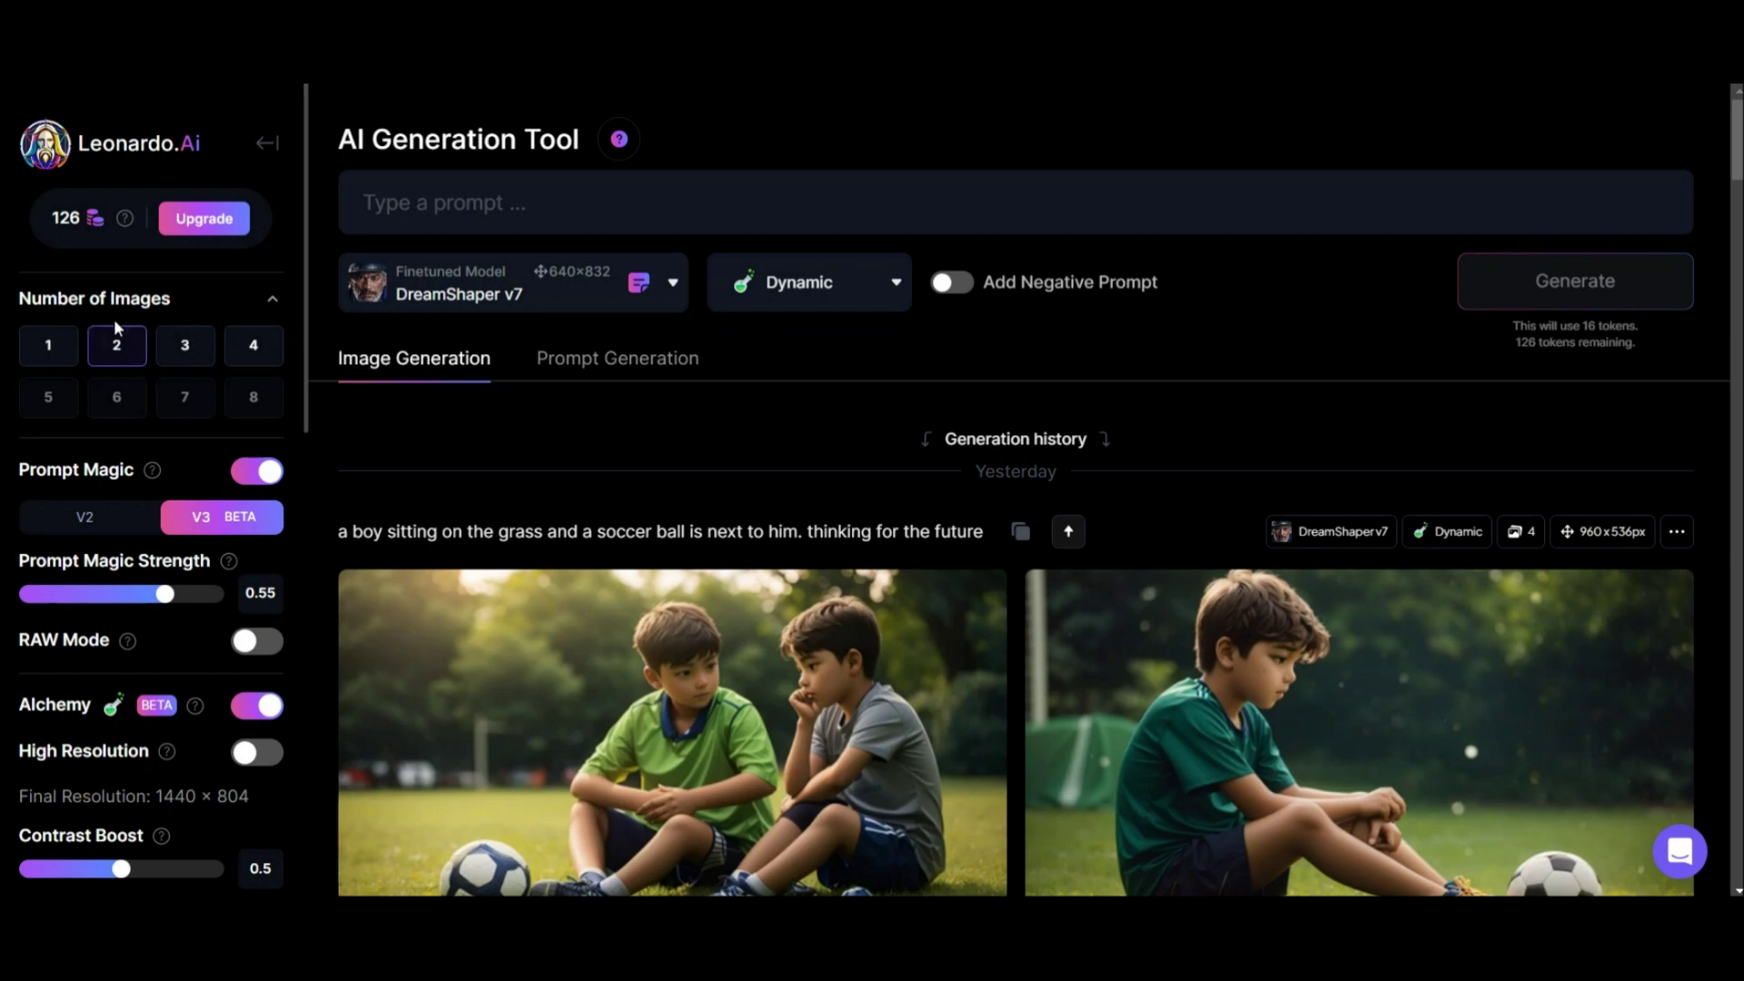
Generate images from the prompt of a cute little boy lying on a big rock in the evening
{"action": "left_click", "coordinate": [515, 203]}
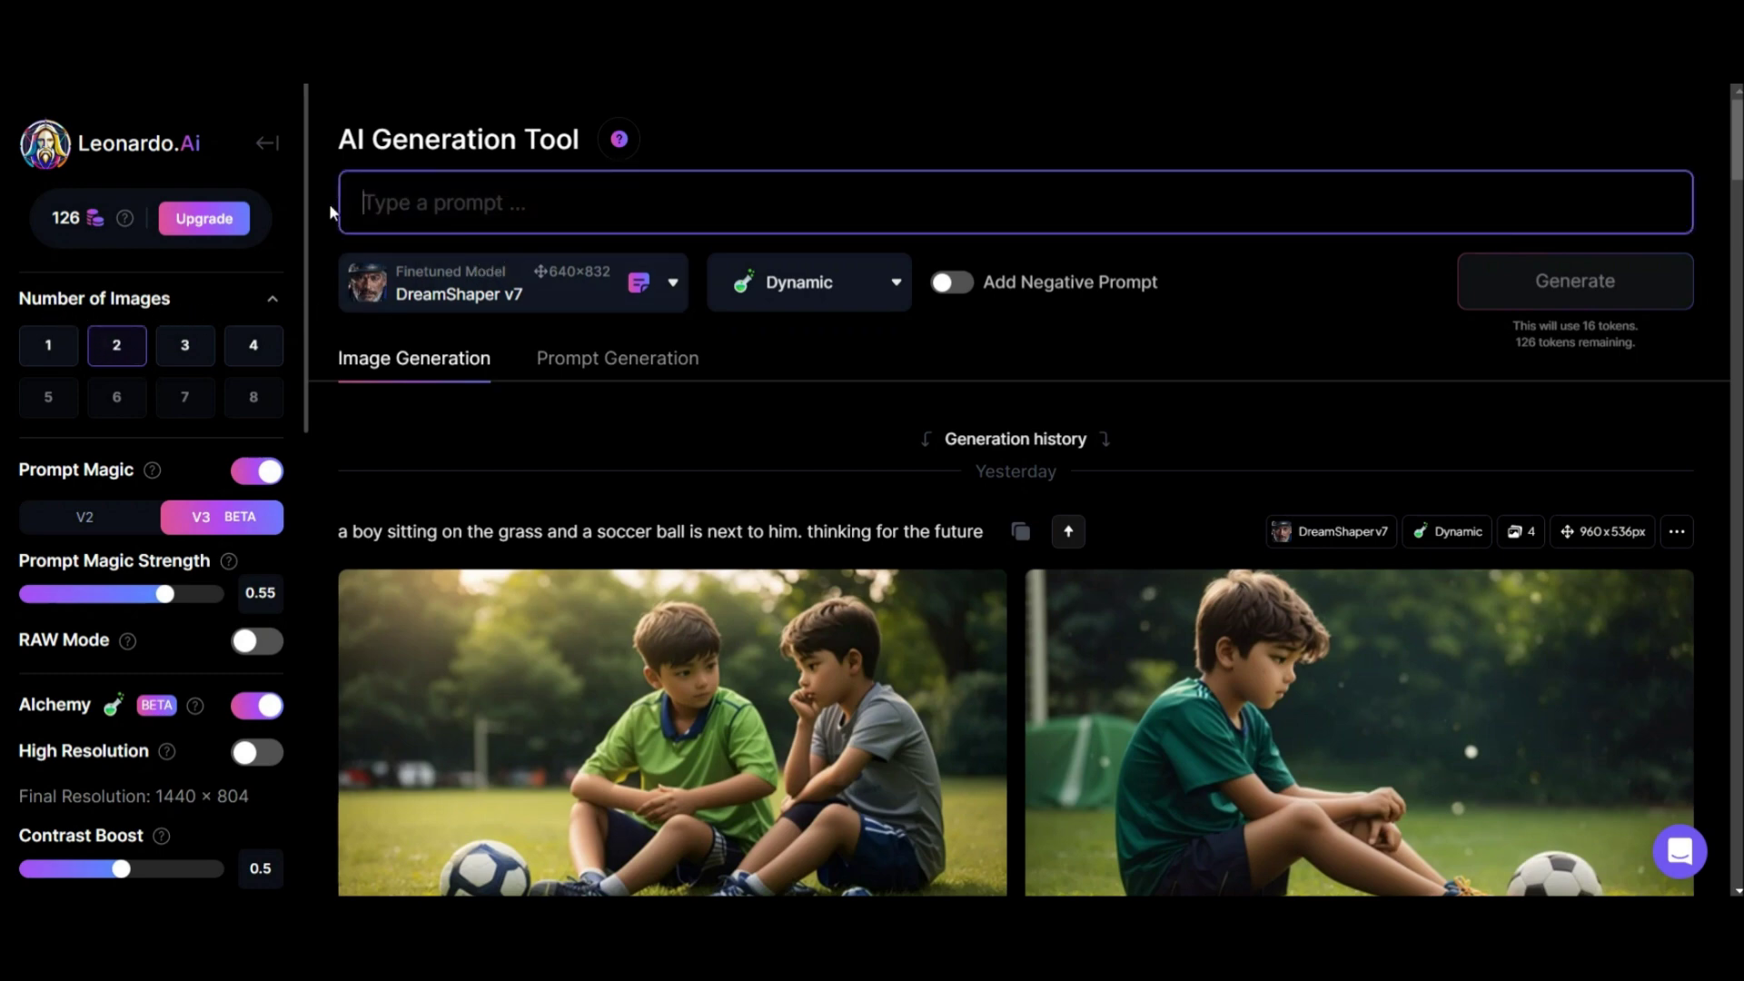
{"action": "type", "text": "a cute and little boy lying o"}
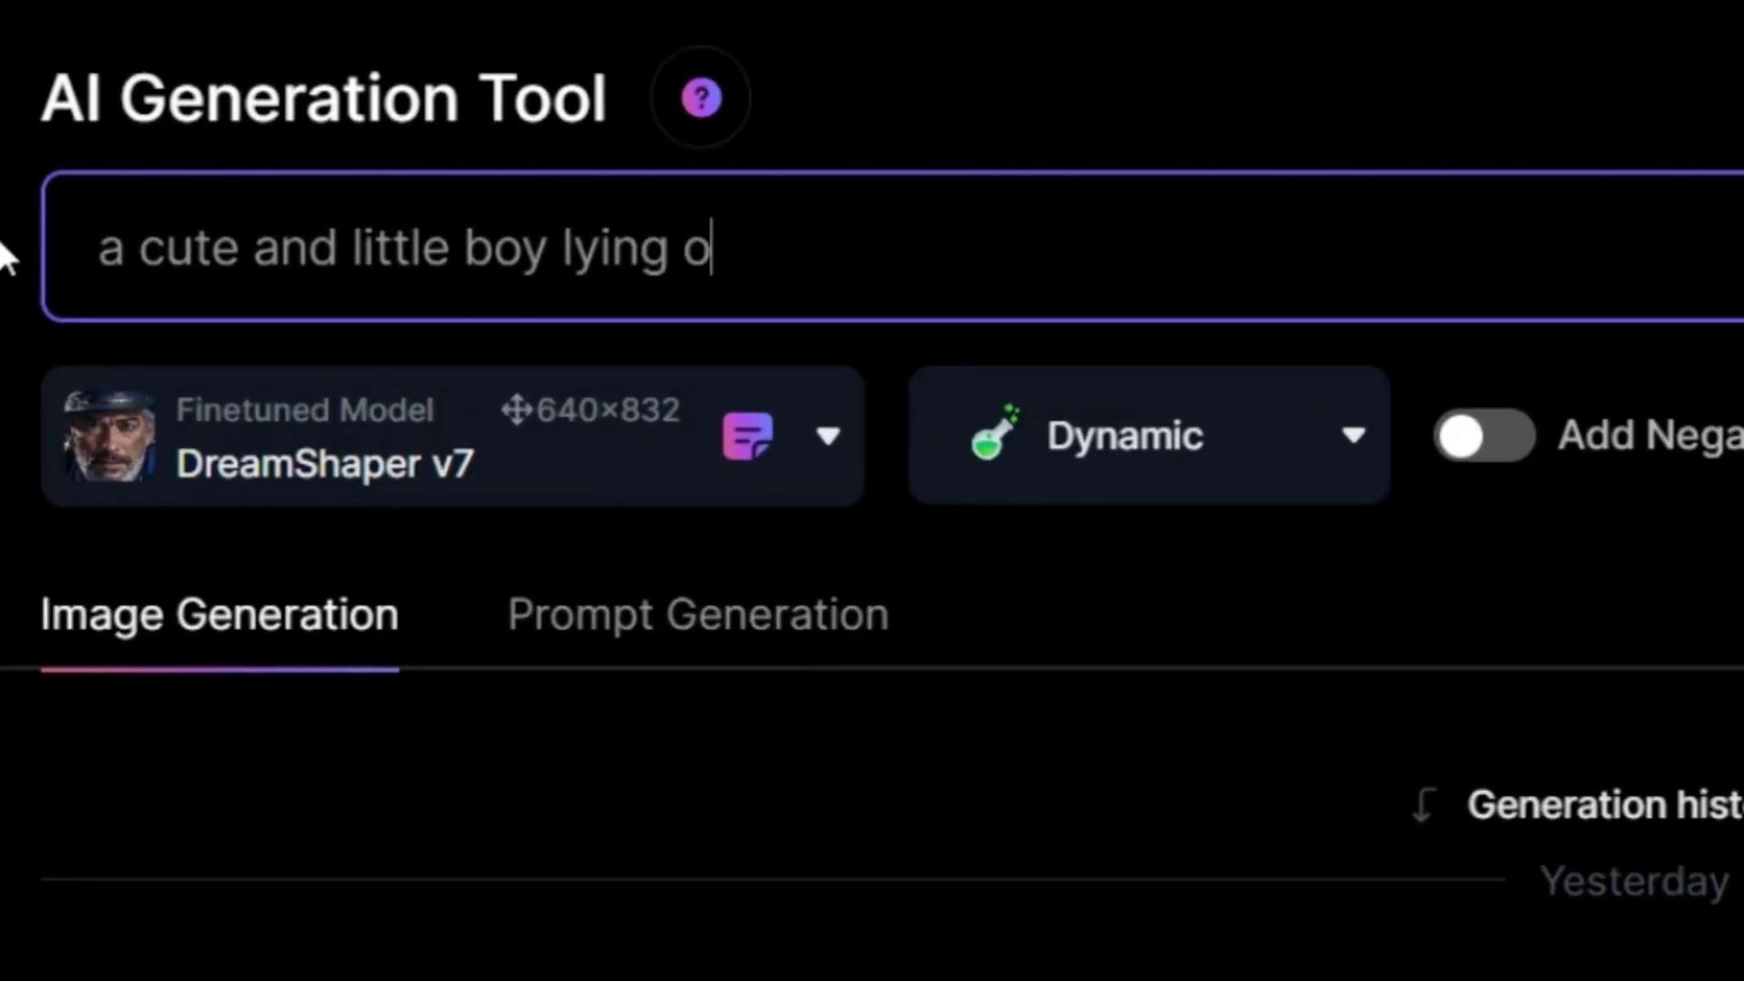
{"action": "type", "text": "n a big rock in the evening , in little to"}
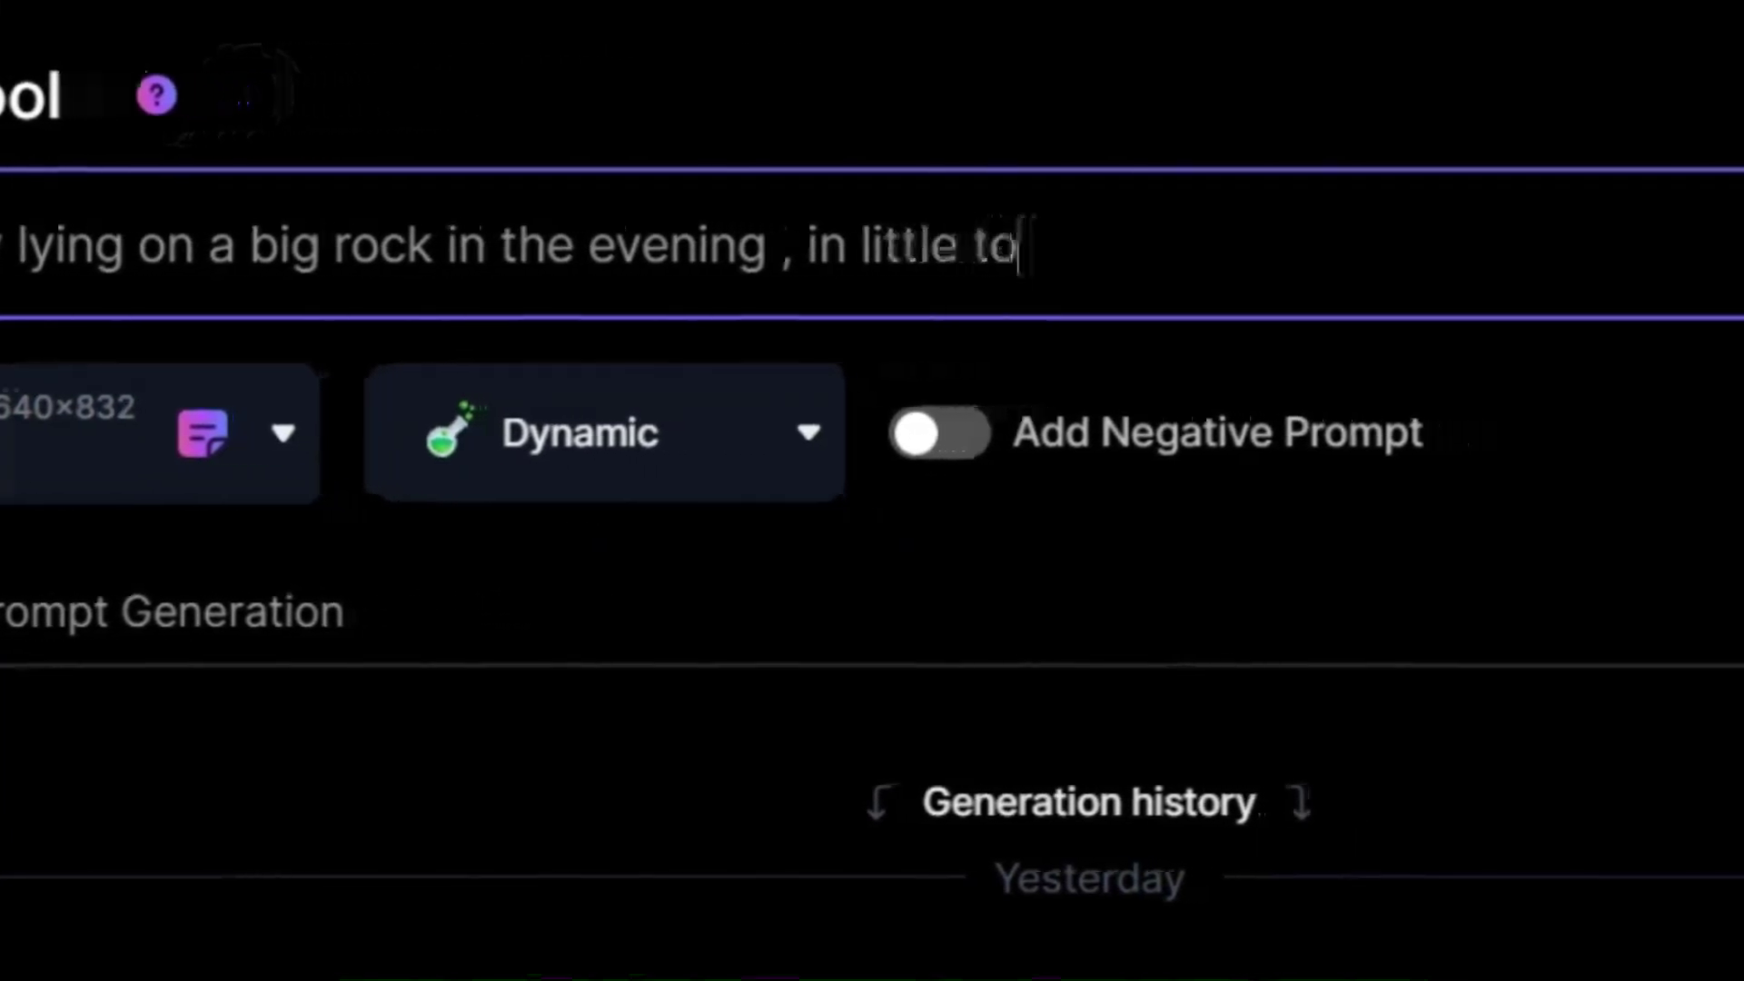
{"action": "type", "text": "wn , looking at the moon and stars."}
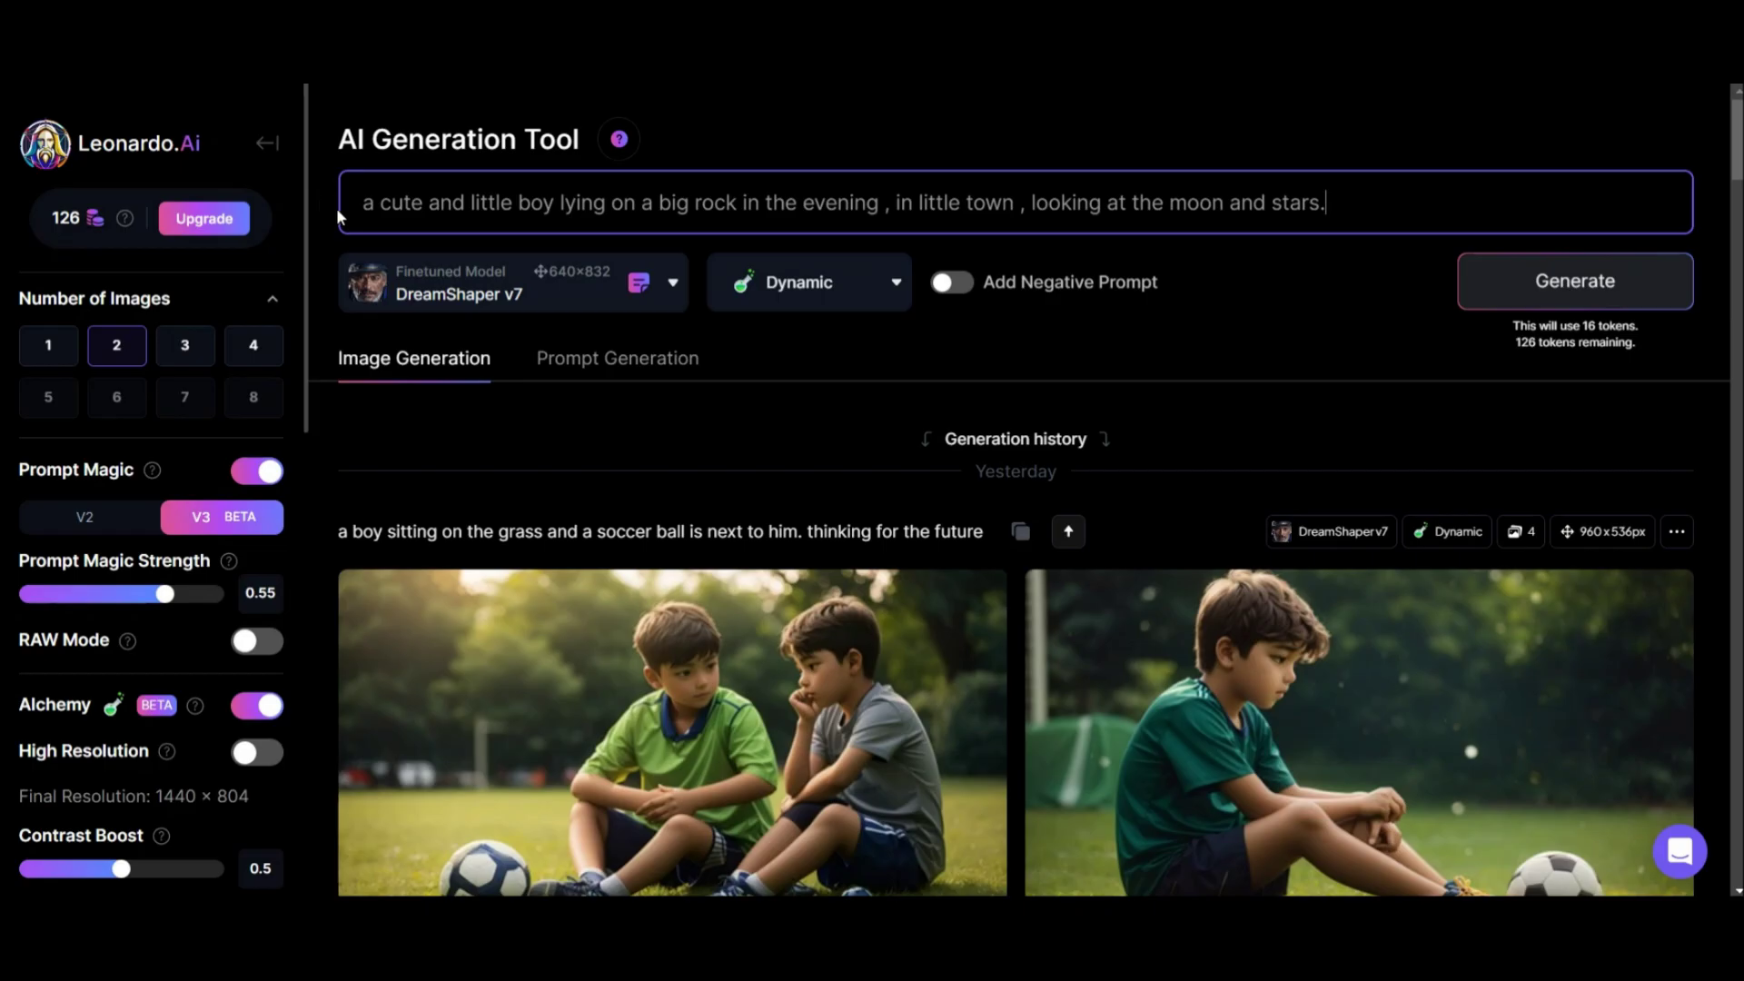
{"action": "left_click", "coordinate": [1554, 282]}
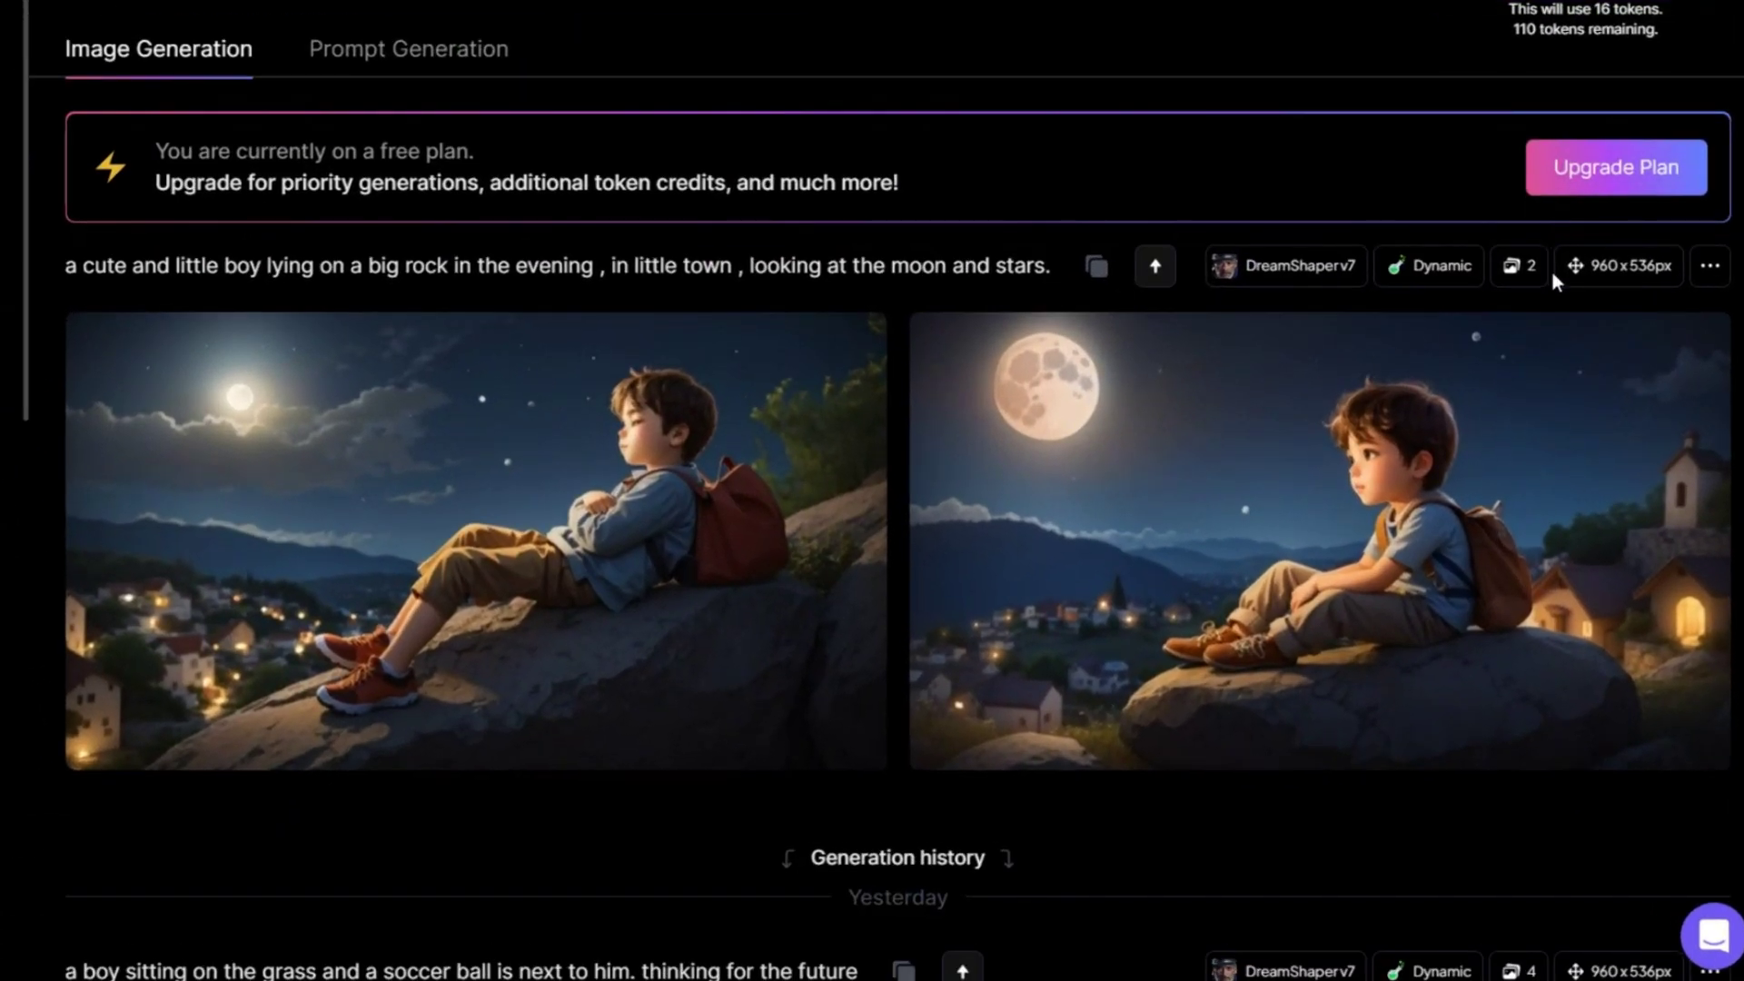
Download the image of the boy lying back on the rock under the moon
{"action": "mouse_move", "coordinate": [1321, 495]}
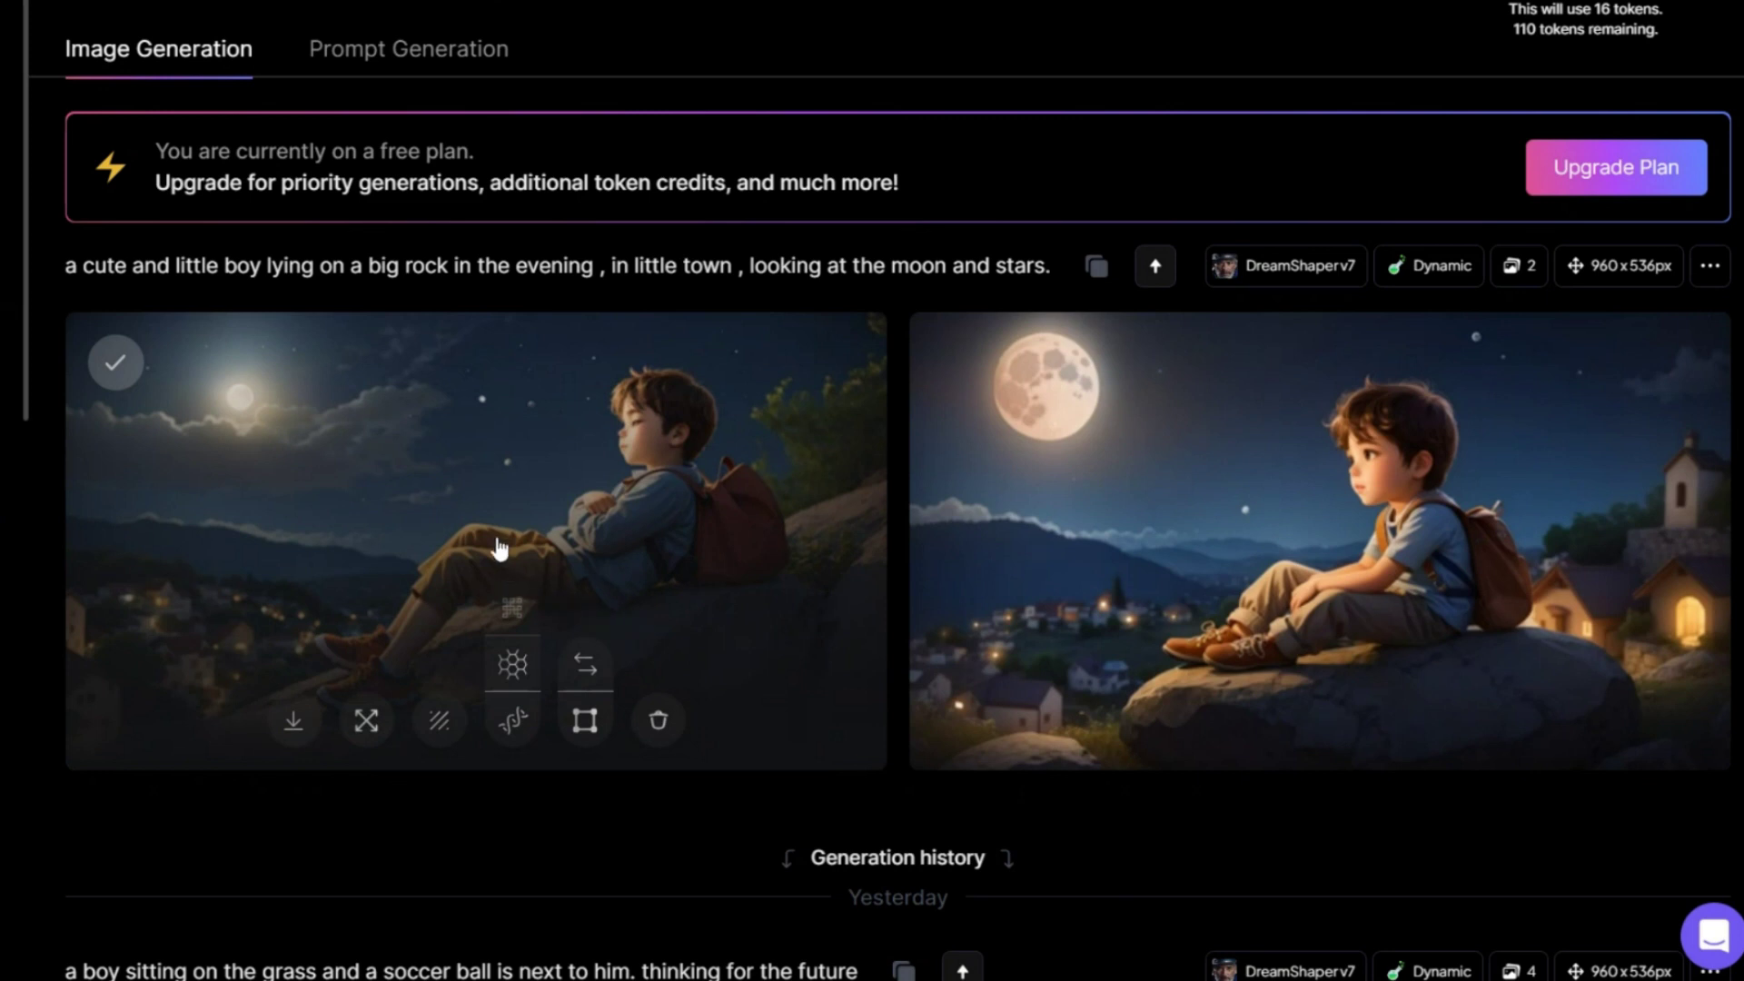
{"action": "left_click", "coordinate": [662, 389]}
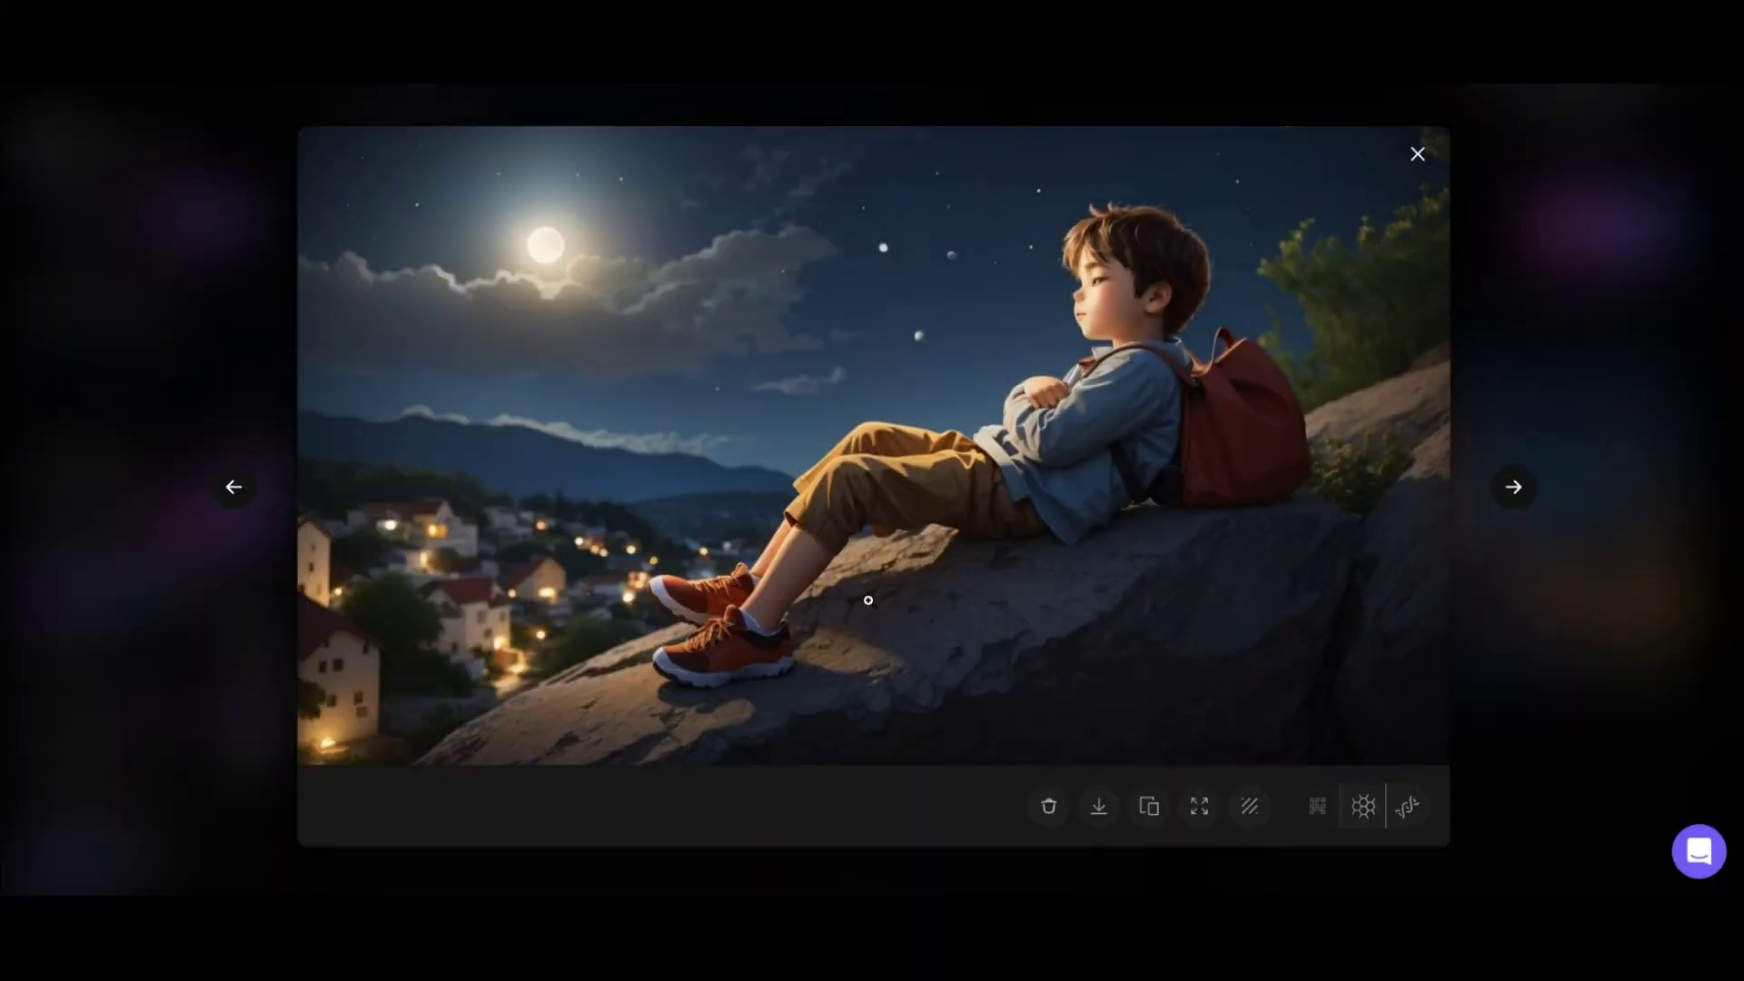
{"action": "left_click", "coordinate": [1096, 822]}
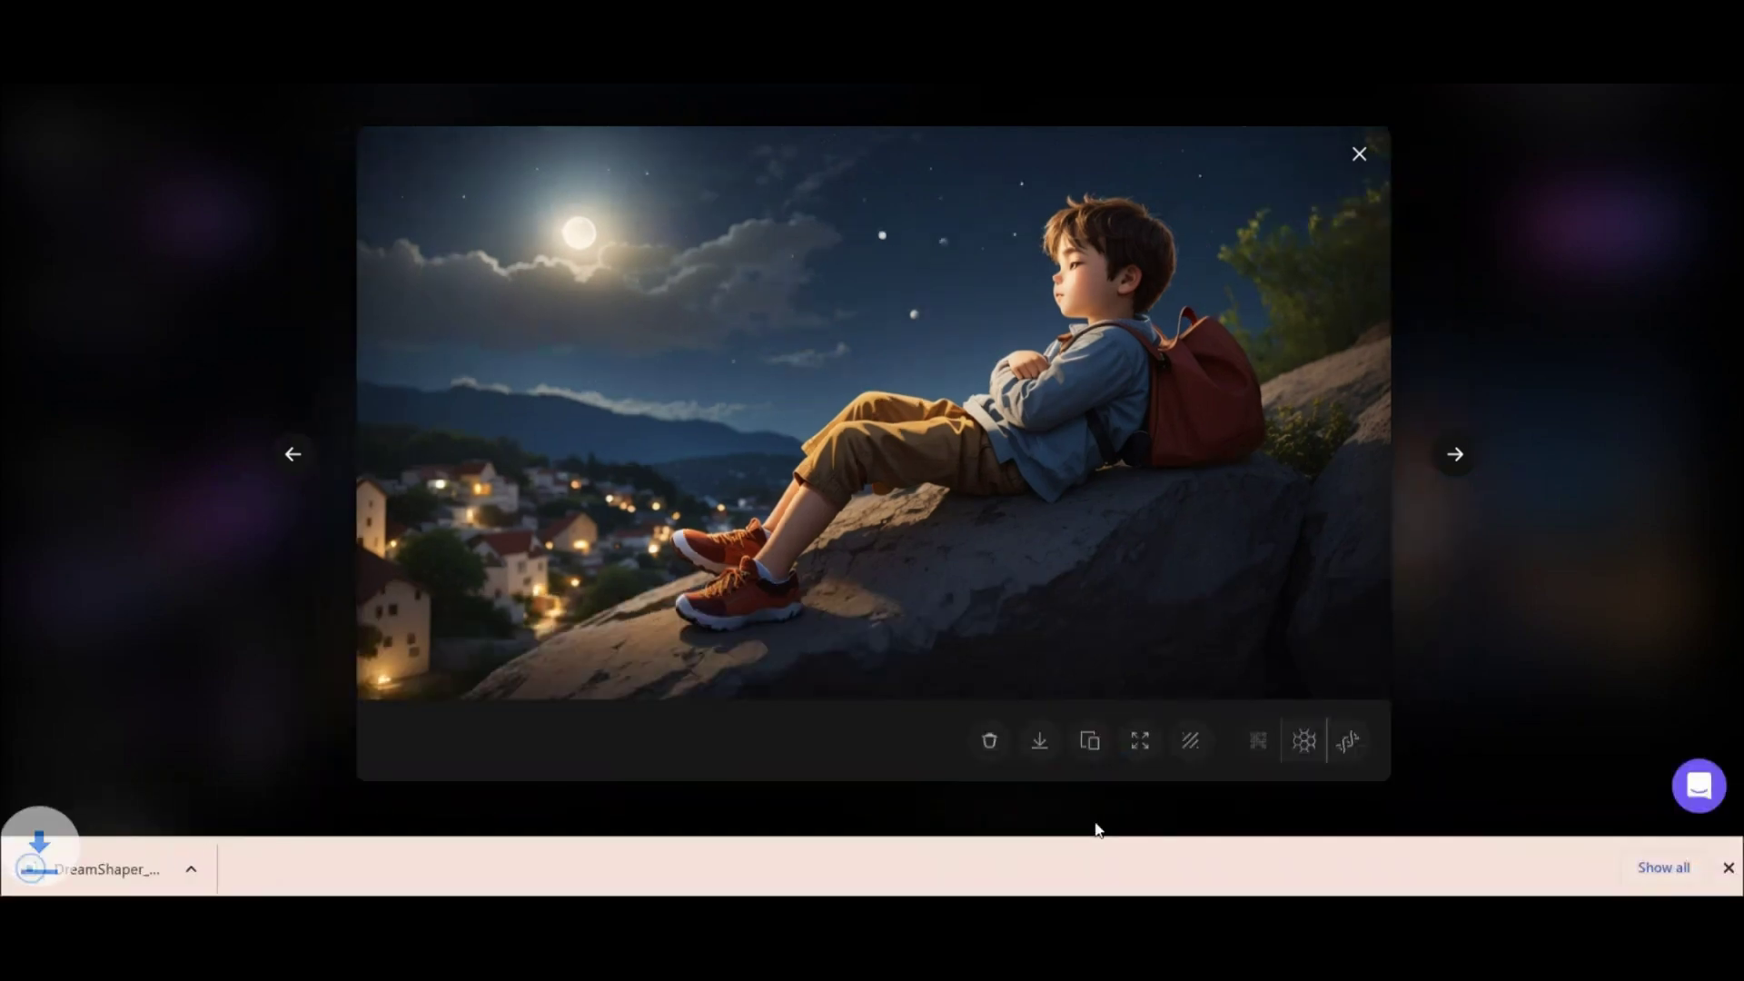
{"action": "left_click", "coordinate": [1488, 551]}
{"action": "scroll", "coordinate": [360, 202], "scroll_direction": "up", "scroll_amount": 3}
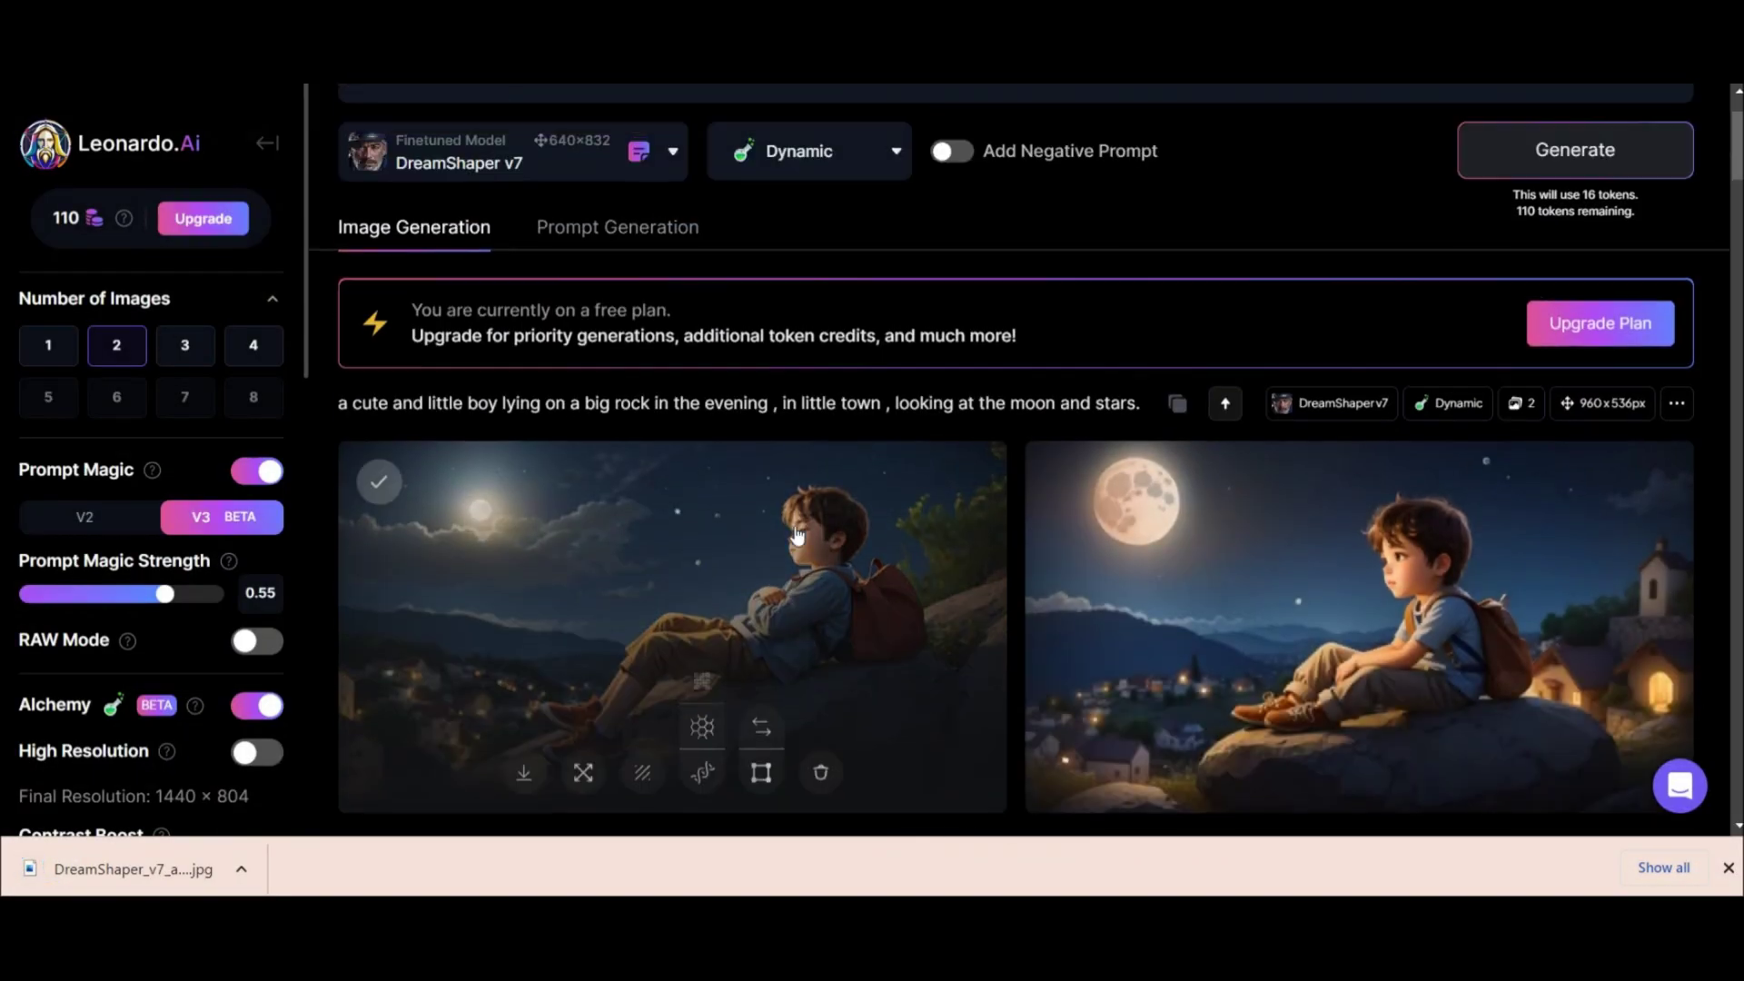
{"action": "left_click", "coordinate": [1726, 870]}
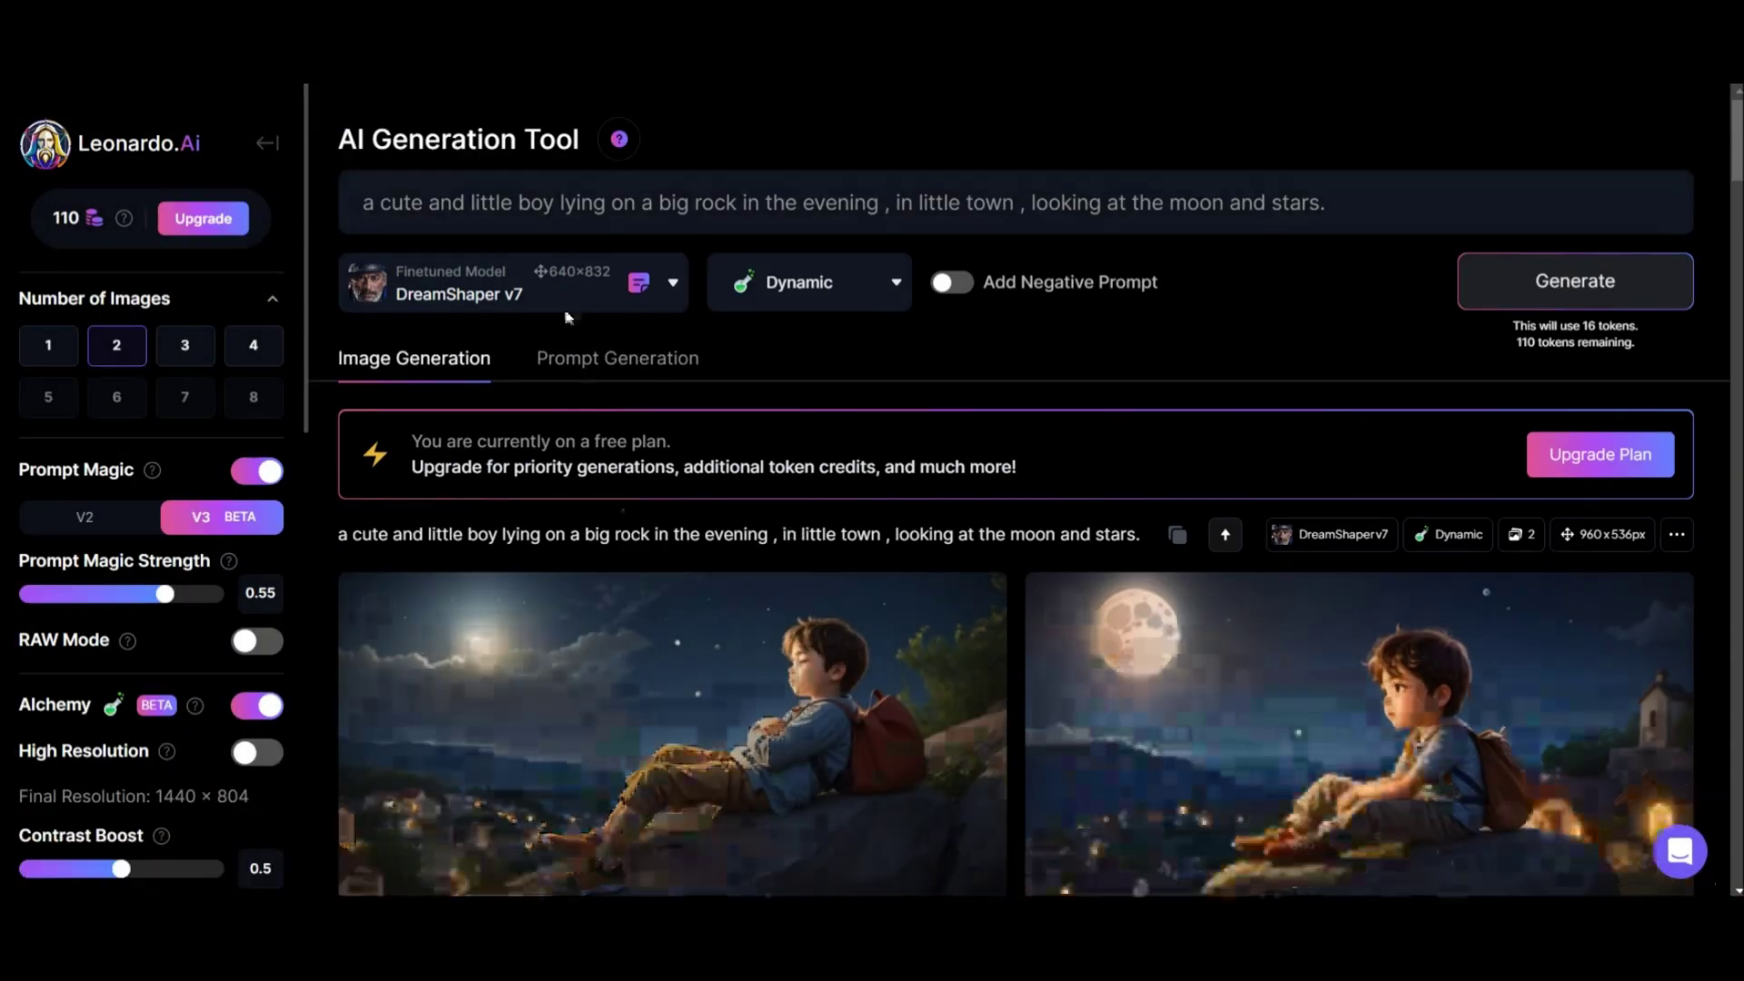
{"action": "triple_click", "coordinate": [357, 210]}
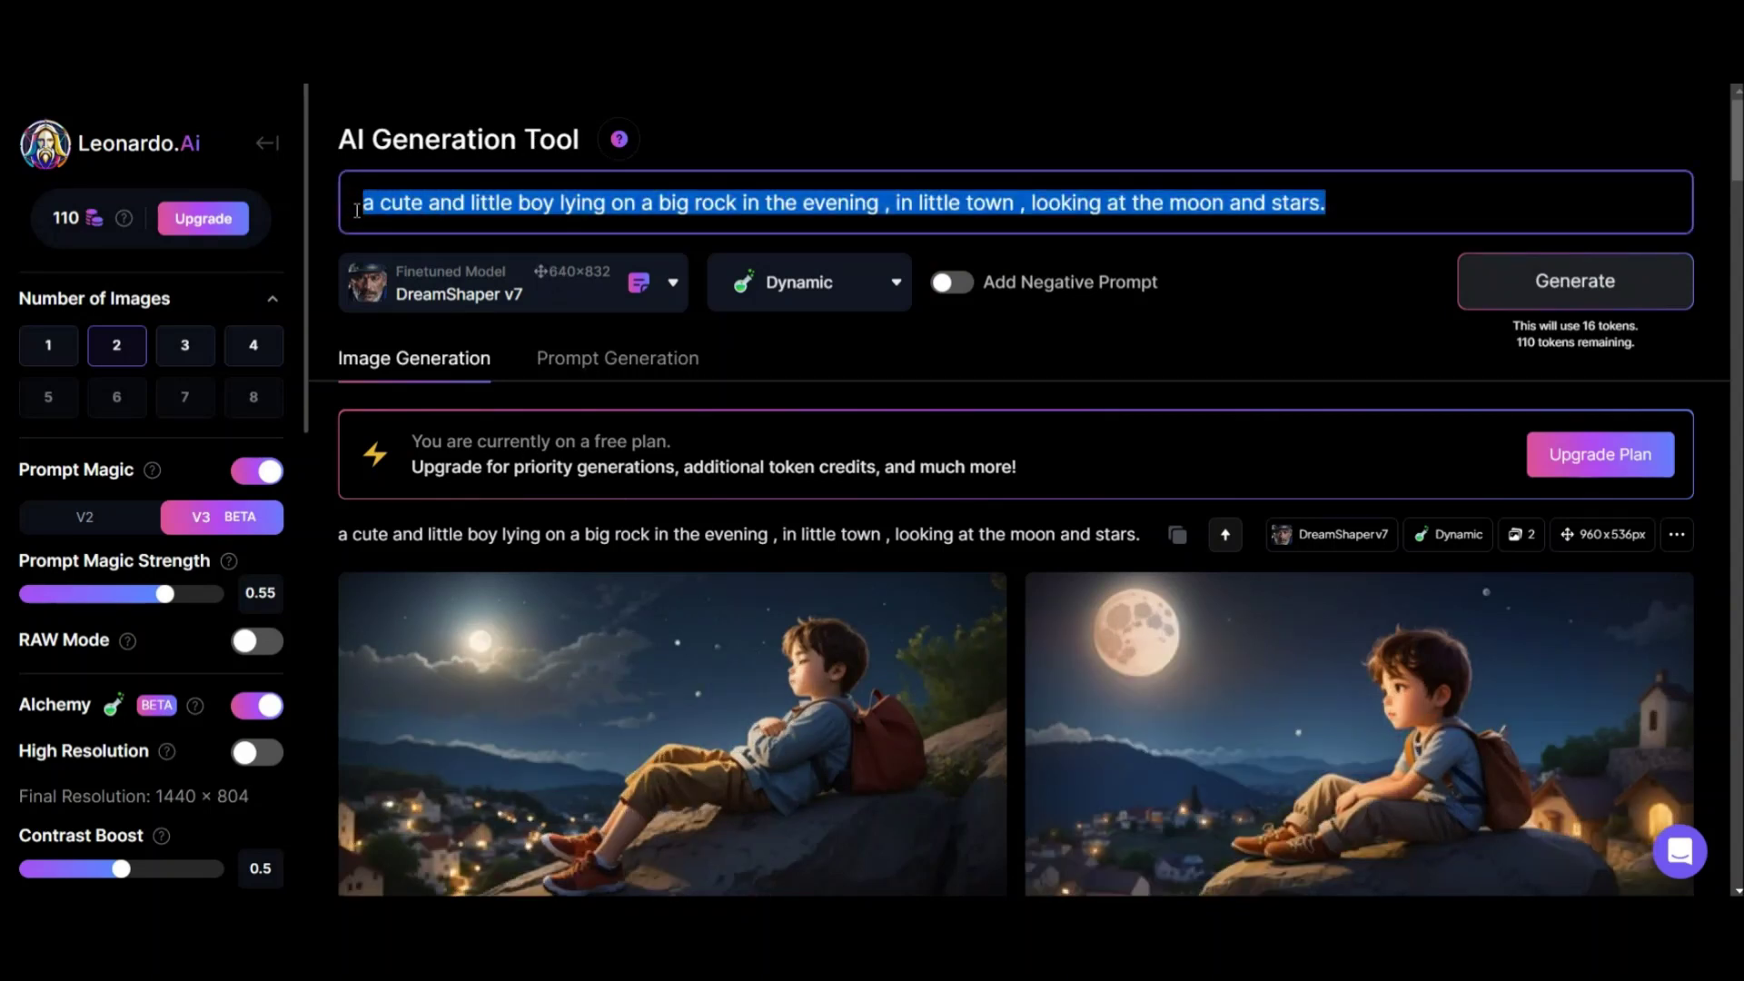
Generate four images from the prompt 'a cute and little boy in library.' and view the first
{"action": "key", "text": "BackSpace"}
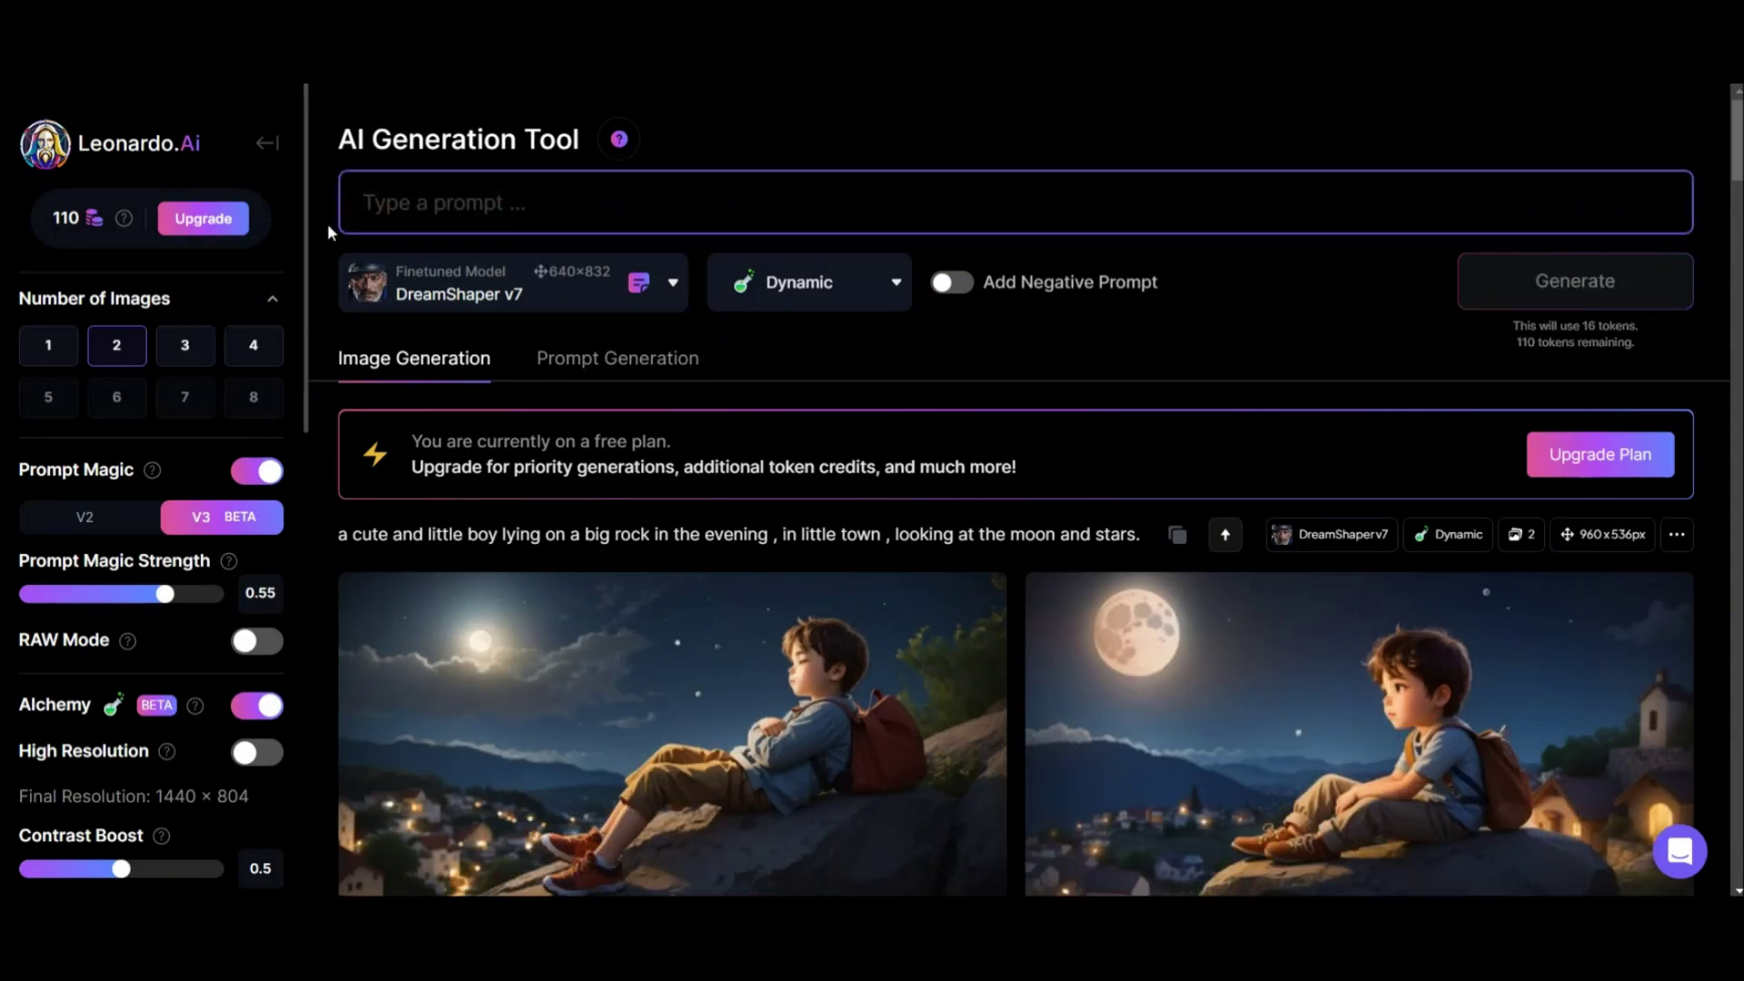
{"action": "type", "text": "a cute and little boy in library reading space and as"}
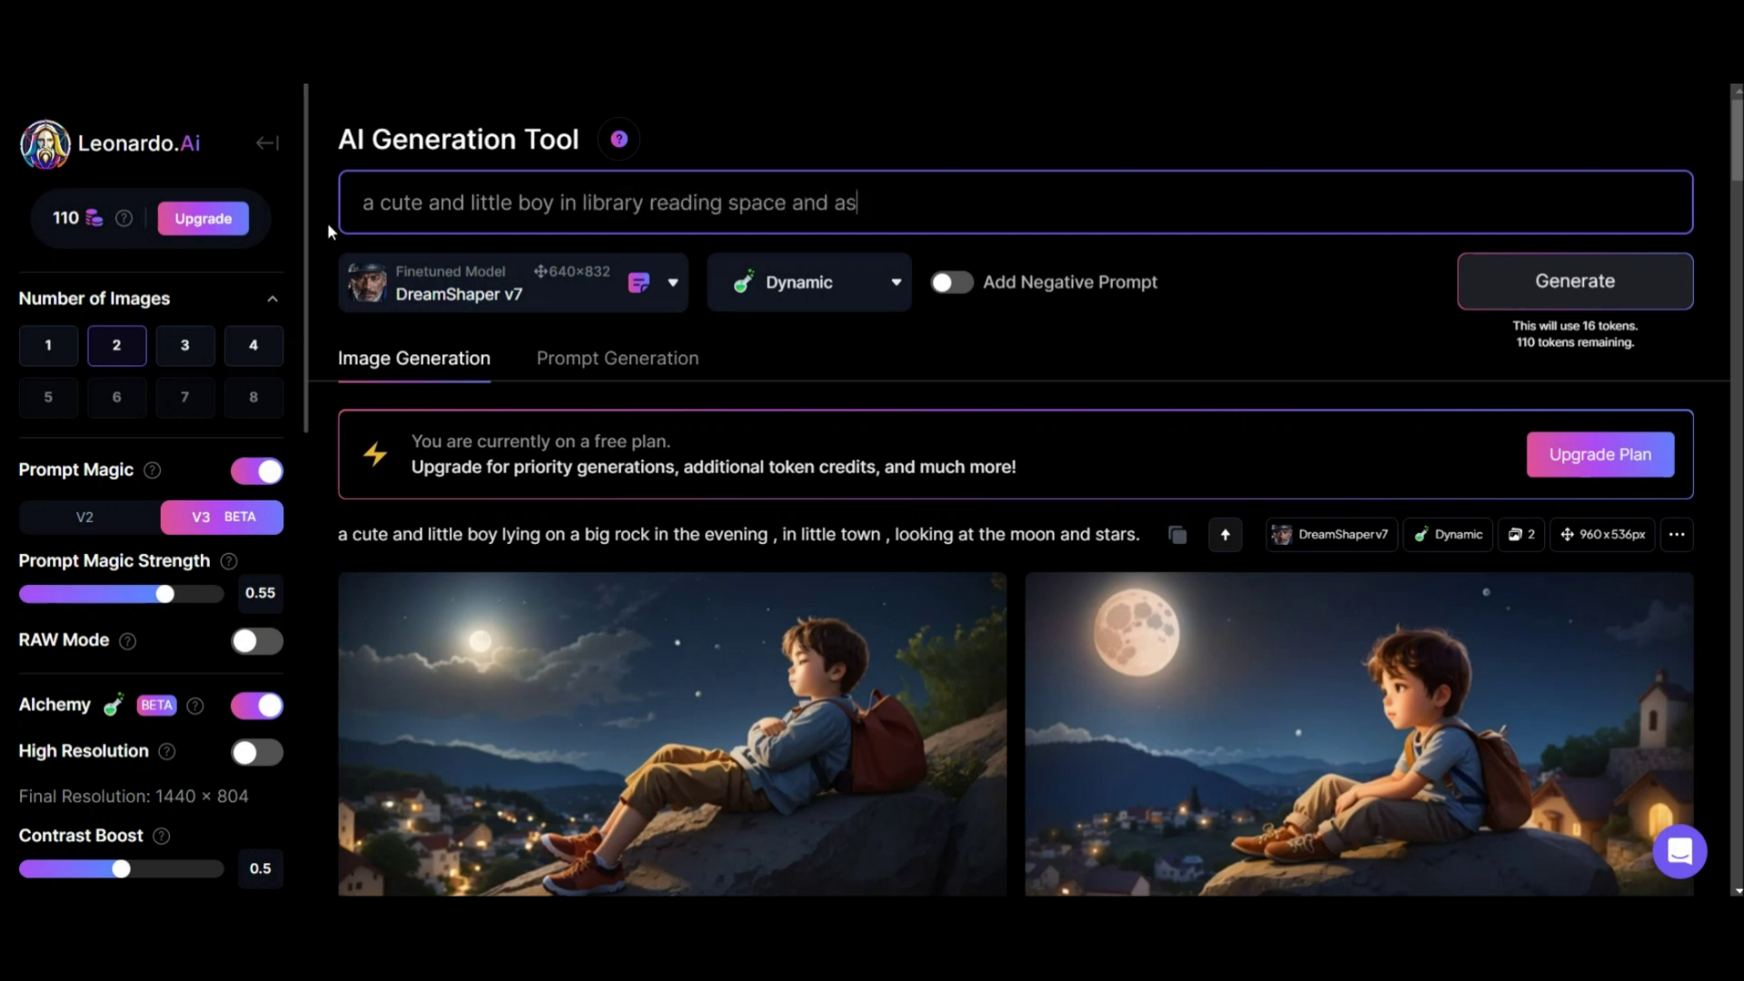
{"action": "type", "text": "."}
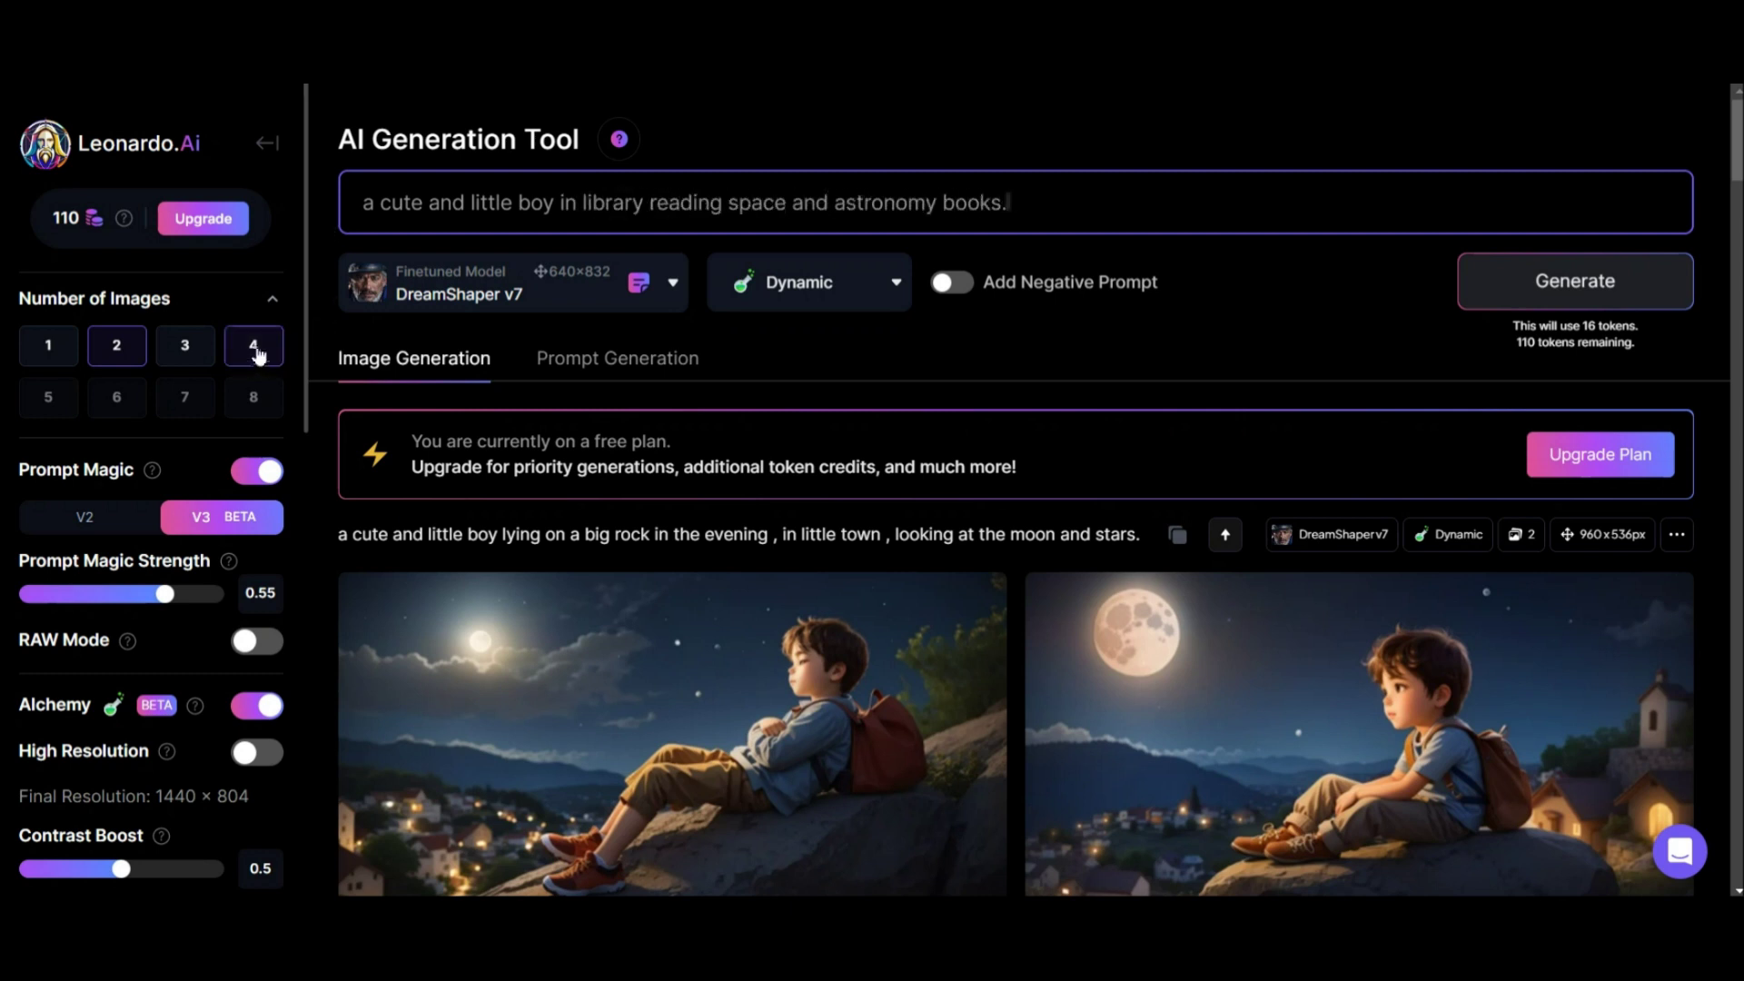
{"action": "left_click", "coordinate": [257, 350]}
{"action": "left_click", "coordinate": [1076, 206]}
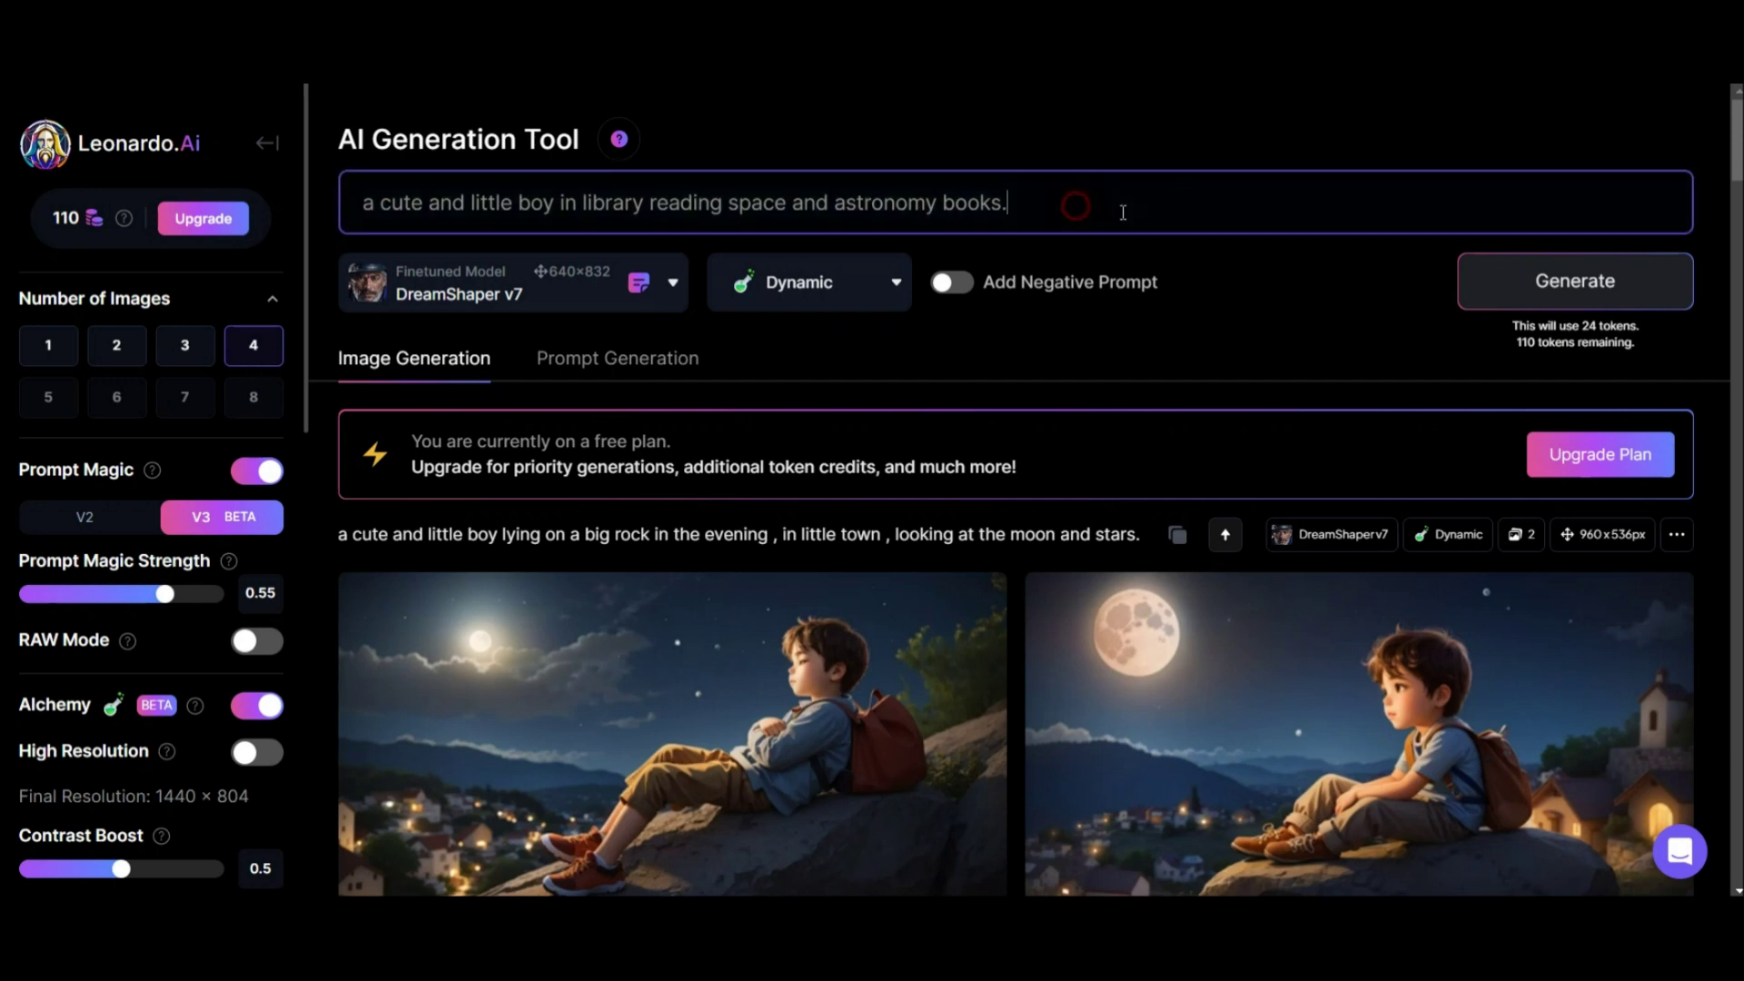
{"action": "left_click", "coordinate": [1577, 291]}
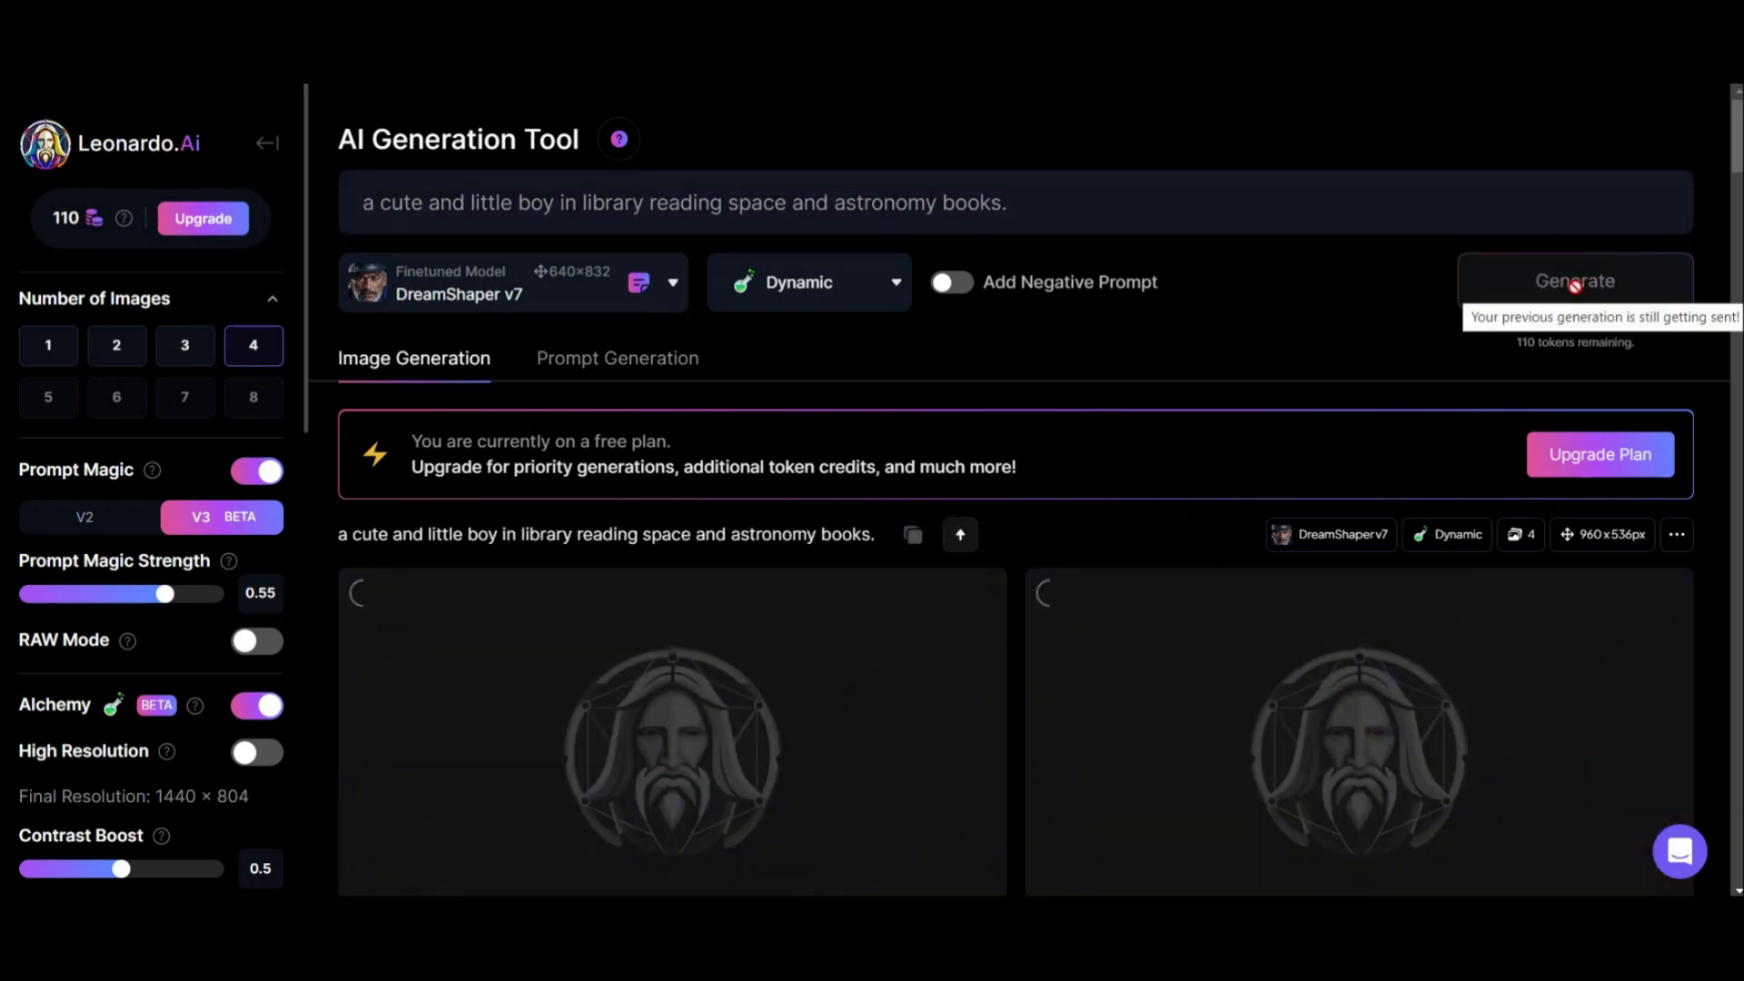
{"action": "scroll", "coordinate": [1011, 367], "scroll_direction": "down", "scroll_amount": 5}
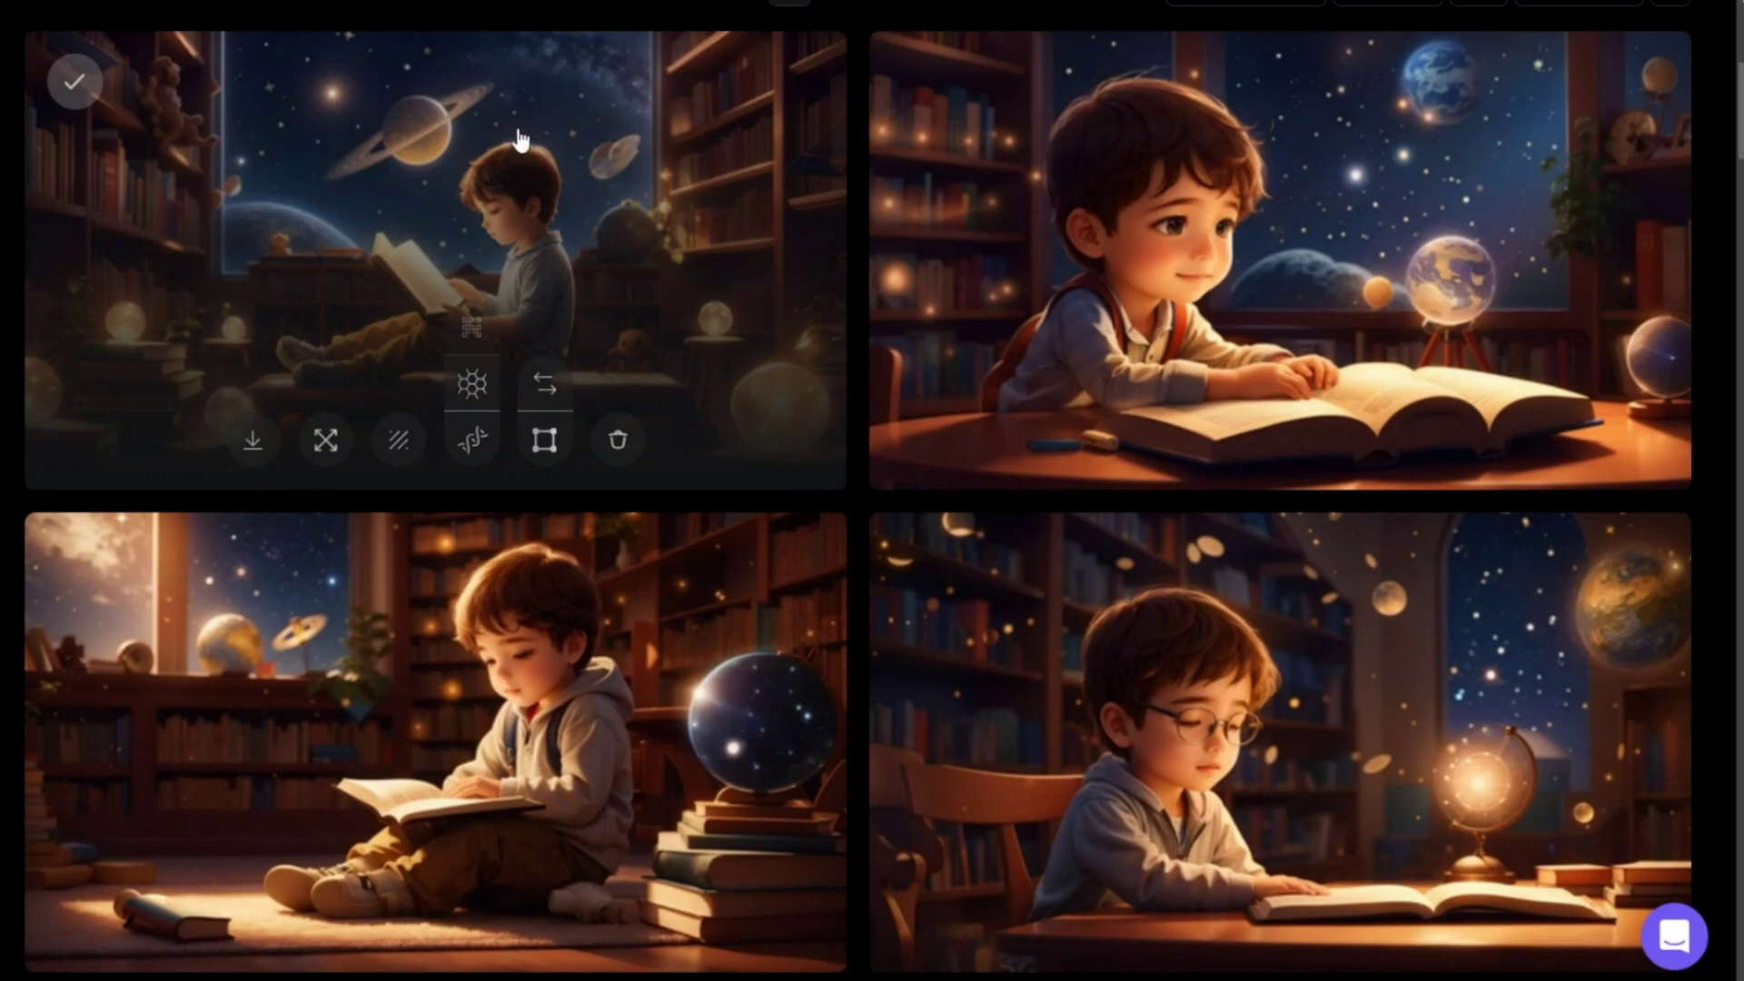
{"action": "left_click", "coordinate": [491, 152]}
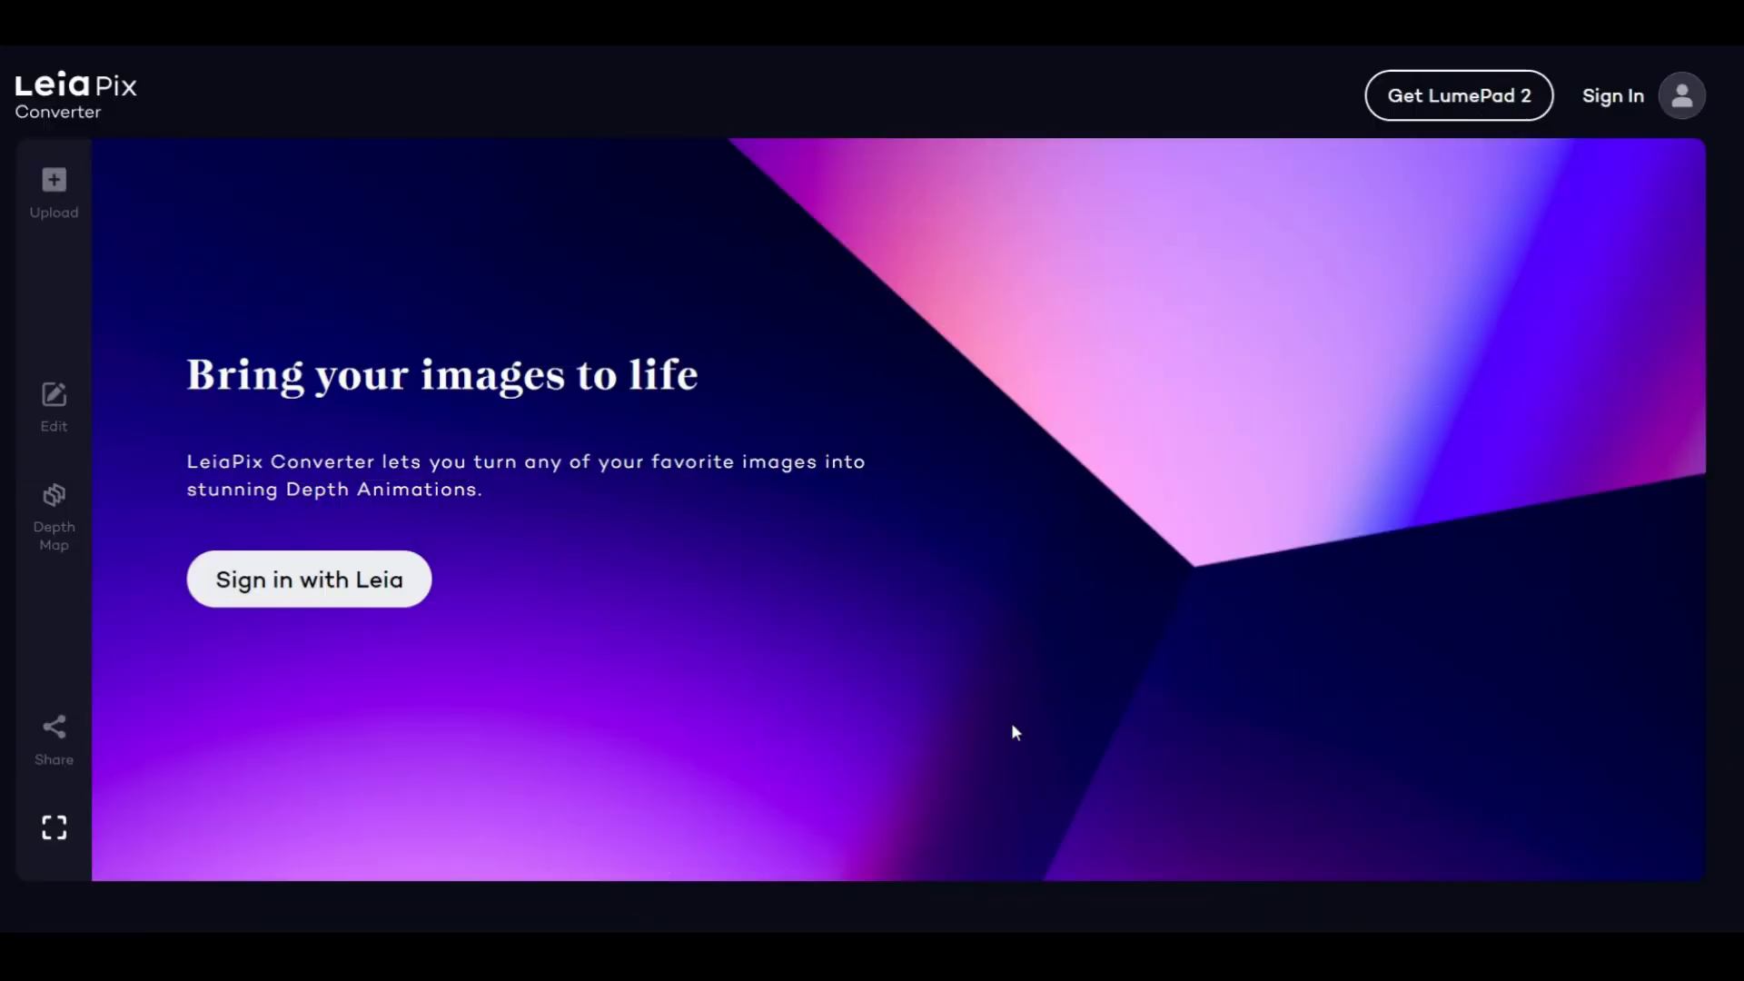
Sign in with Leia and load the downloaded moonlit-rock image into the converter
{"action": "left_click", "coordinate": [297, 581]}
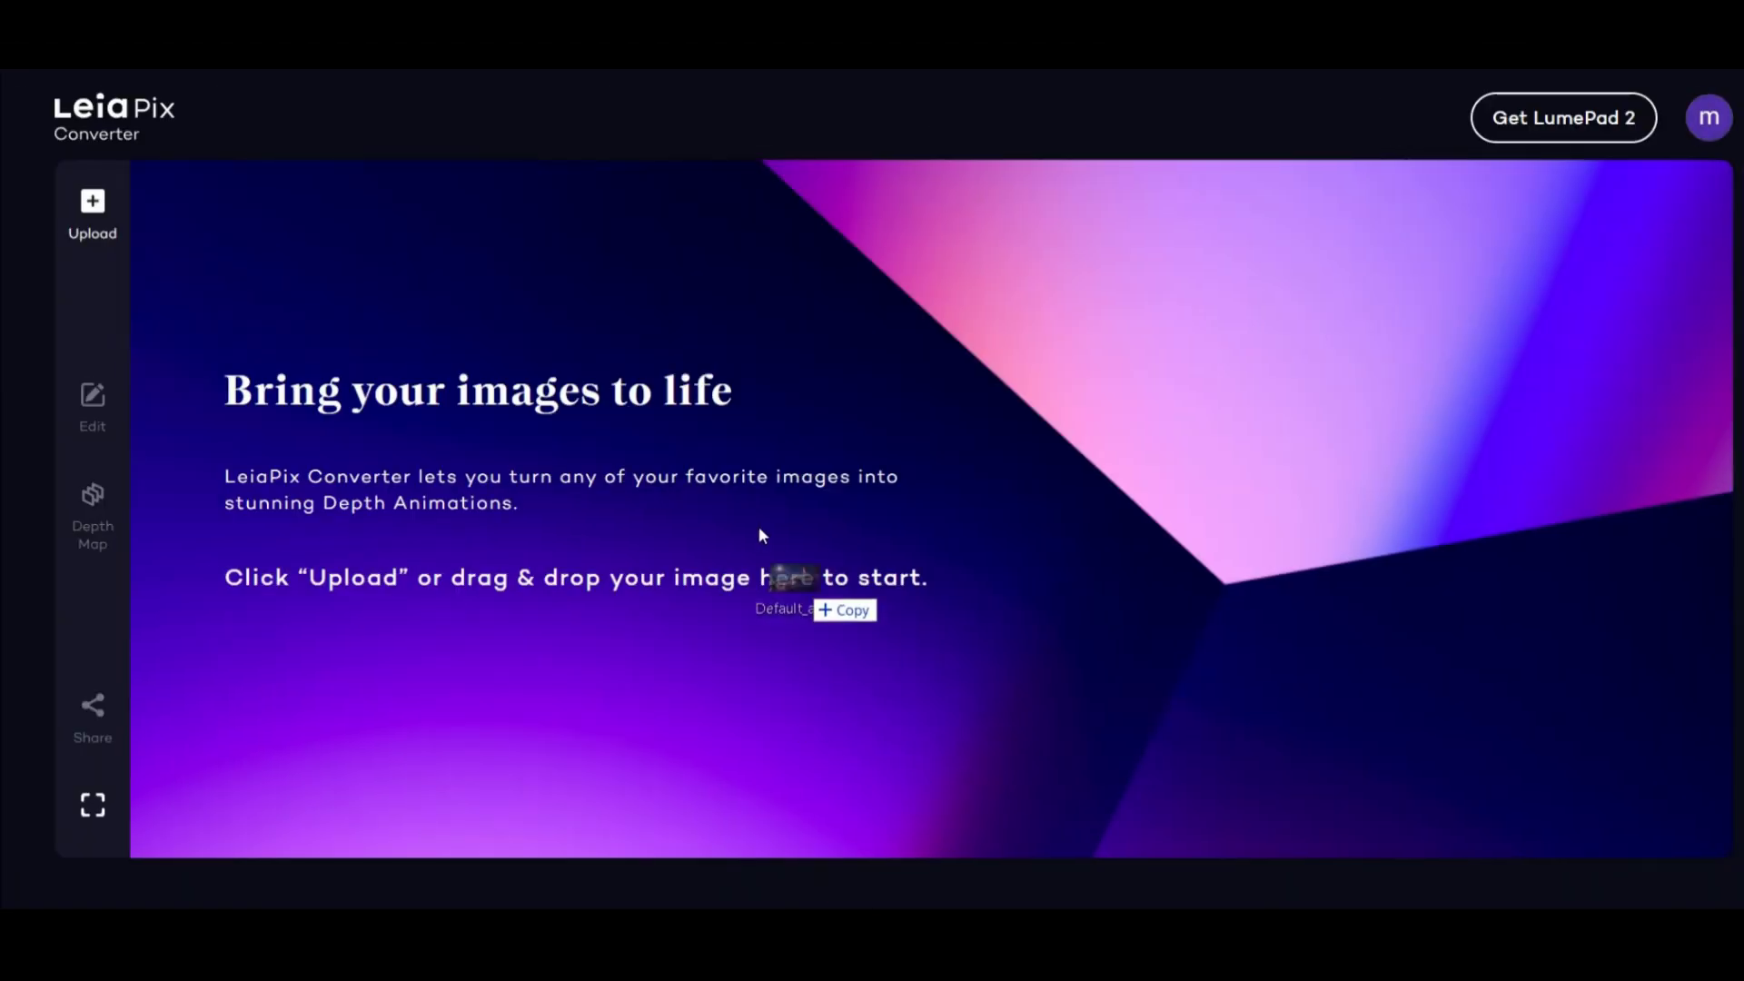
{"action": "left_click_drag", "start_coordinate": [779, 590], "coordinate": [554, 446]}
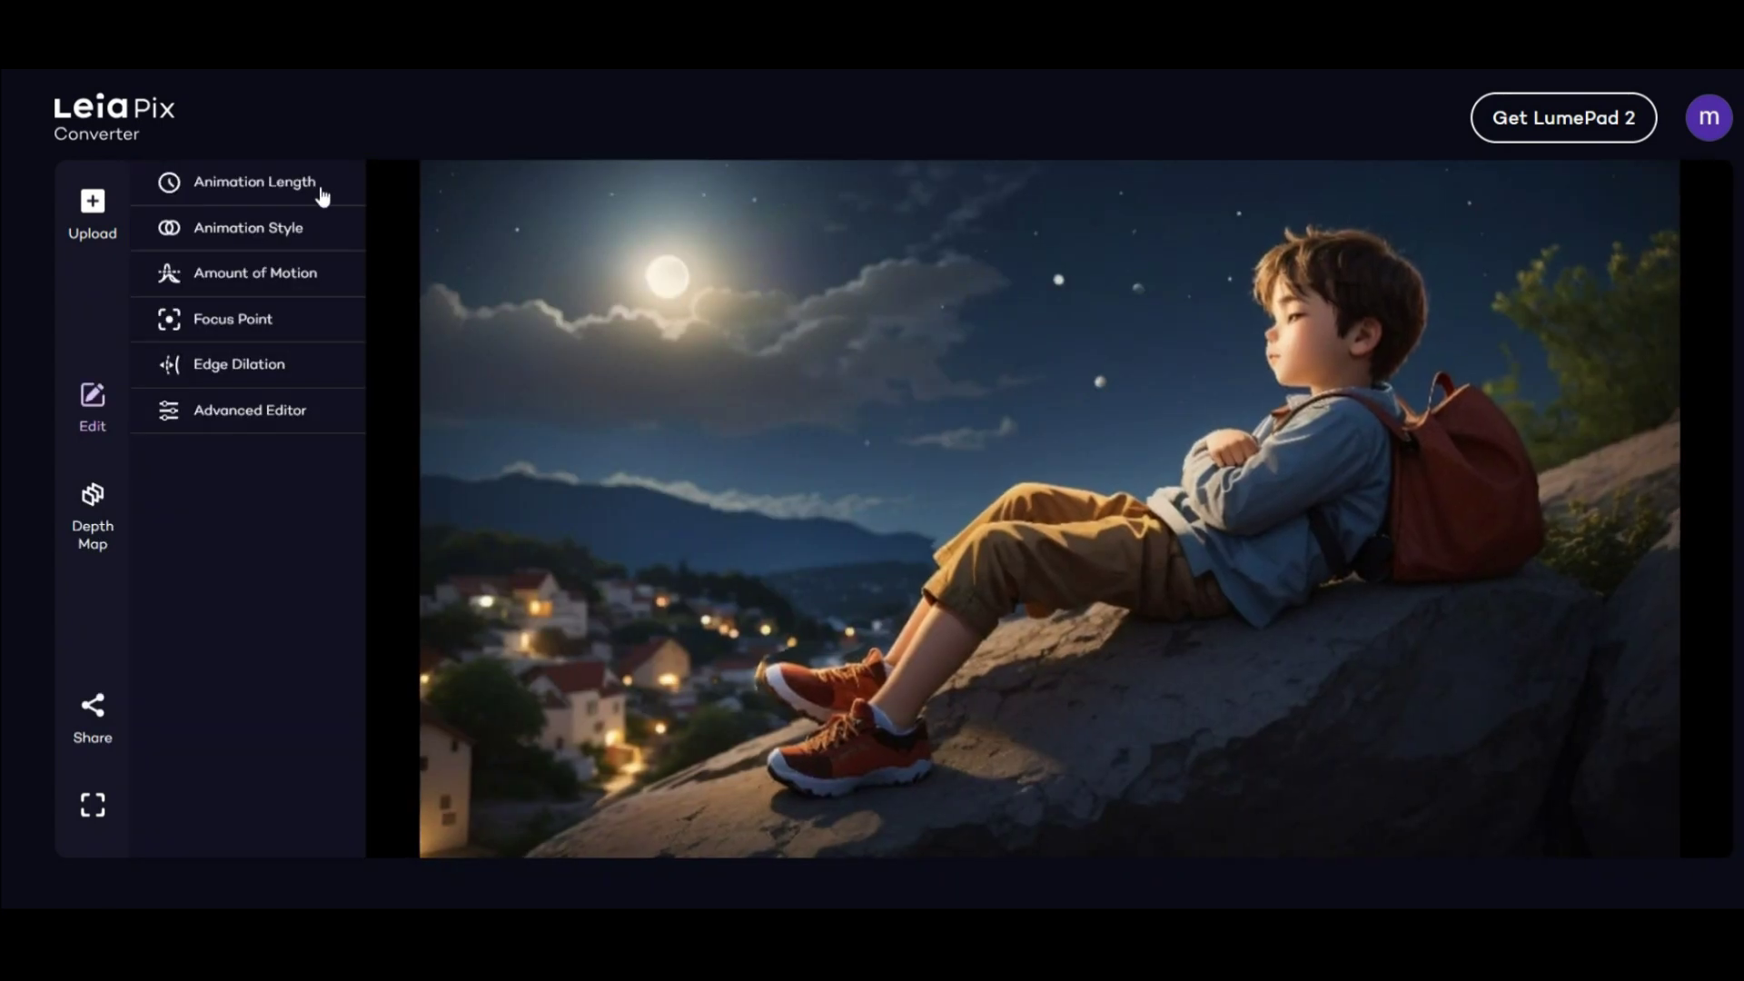
{"action": "left_click", "coordinate": [240, 186]}
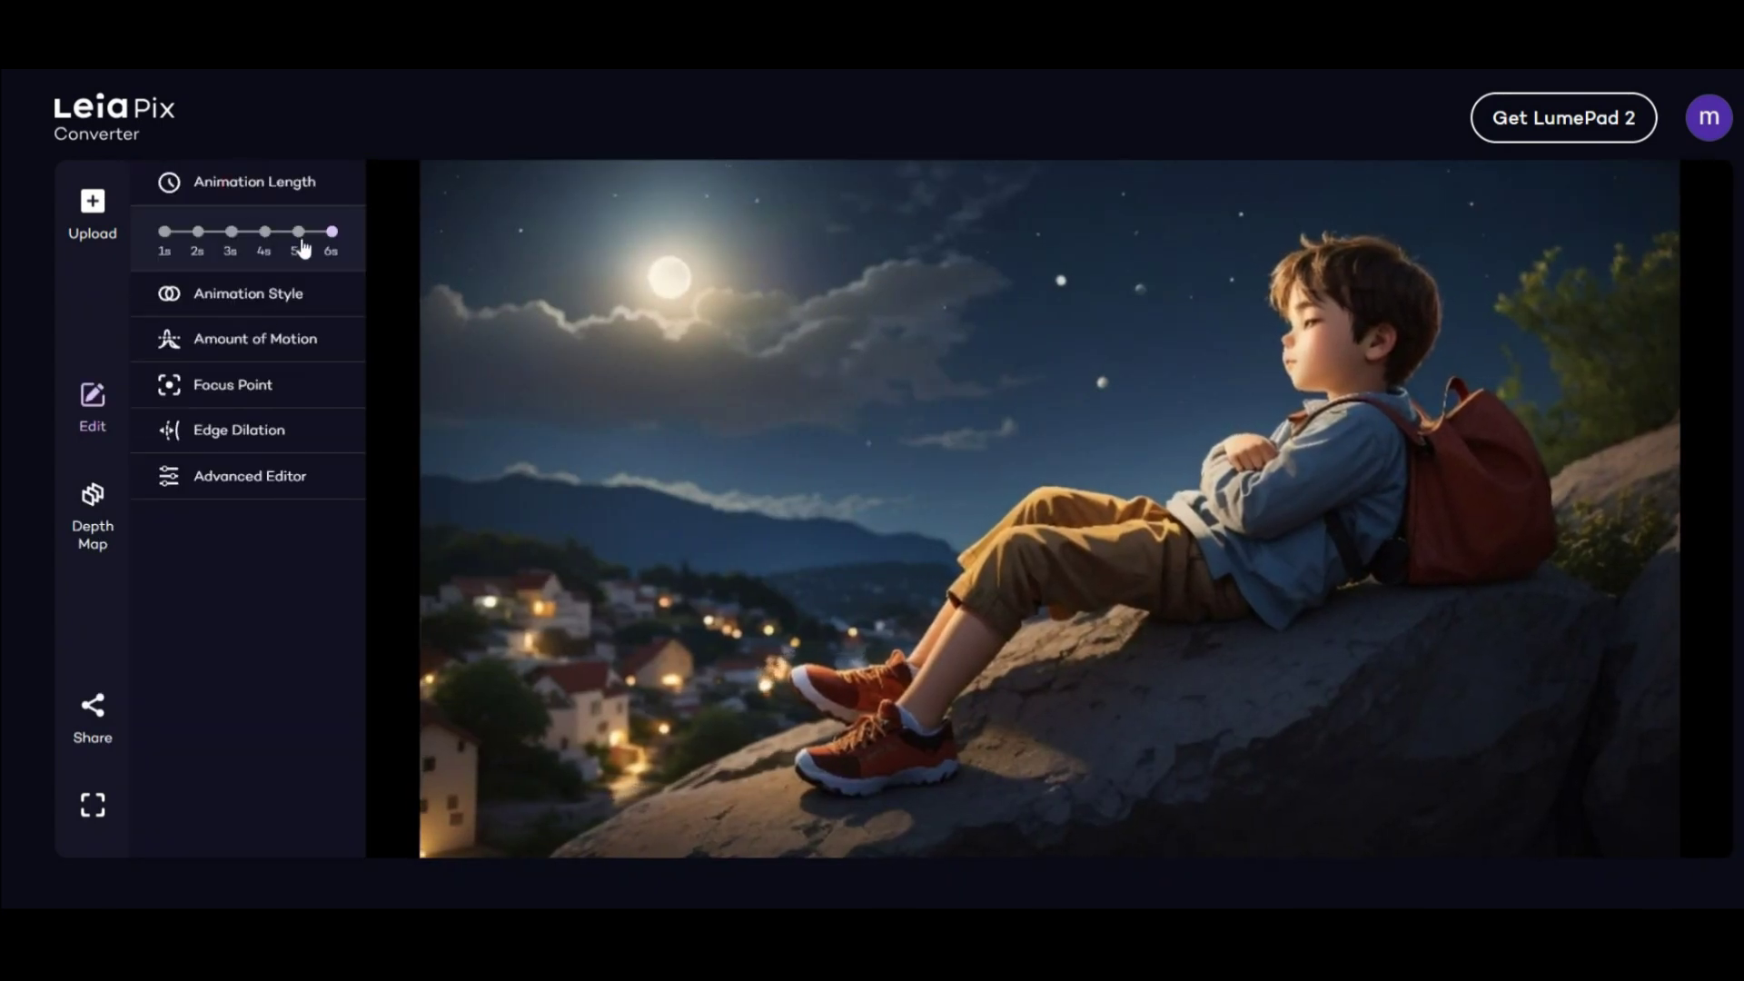
Adjust the animation length and set the animation style to Horizontal after trying Wide Circle
{"action": "left_click_drag", "start_coordinate": [331, 233], "coordinate": [385, 245]}
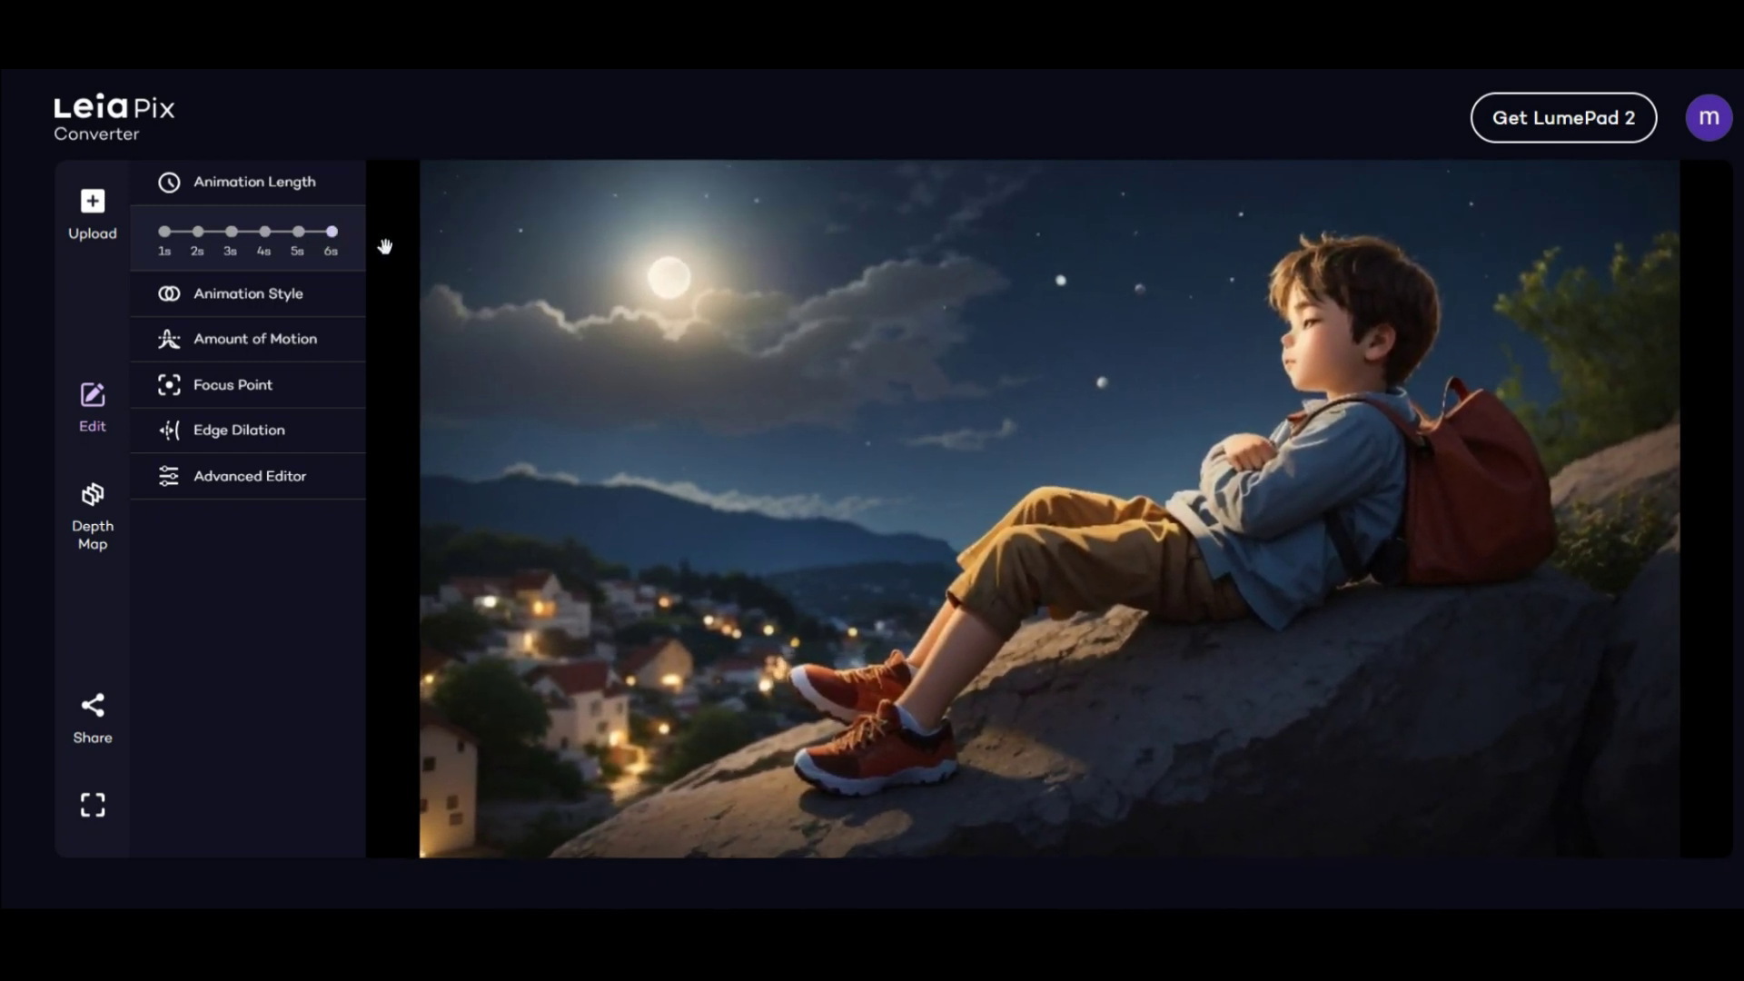
{"action": "left_click", "coordinate": [255, 179]}
{"action": "left_click", "coordinate": [286, 232]}
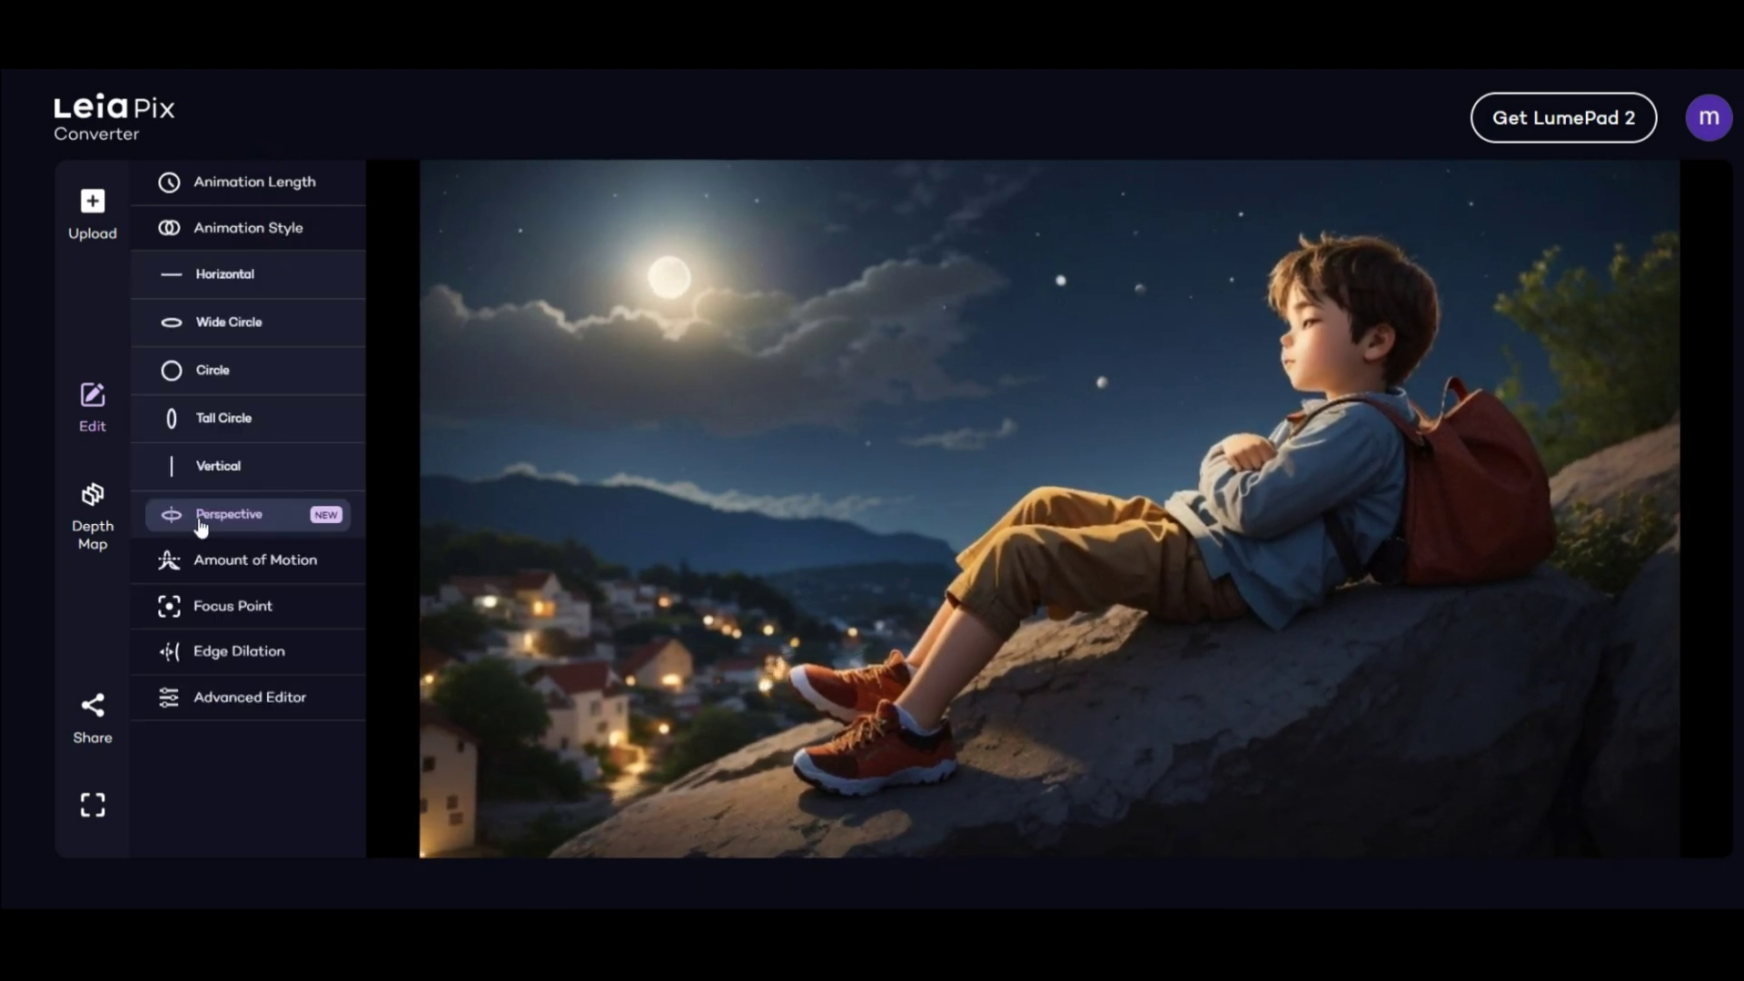
{"action": "left_click", "coordinate": [227, 272]}
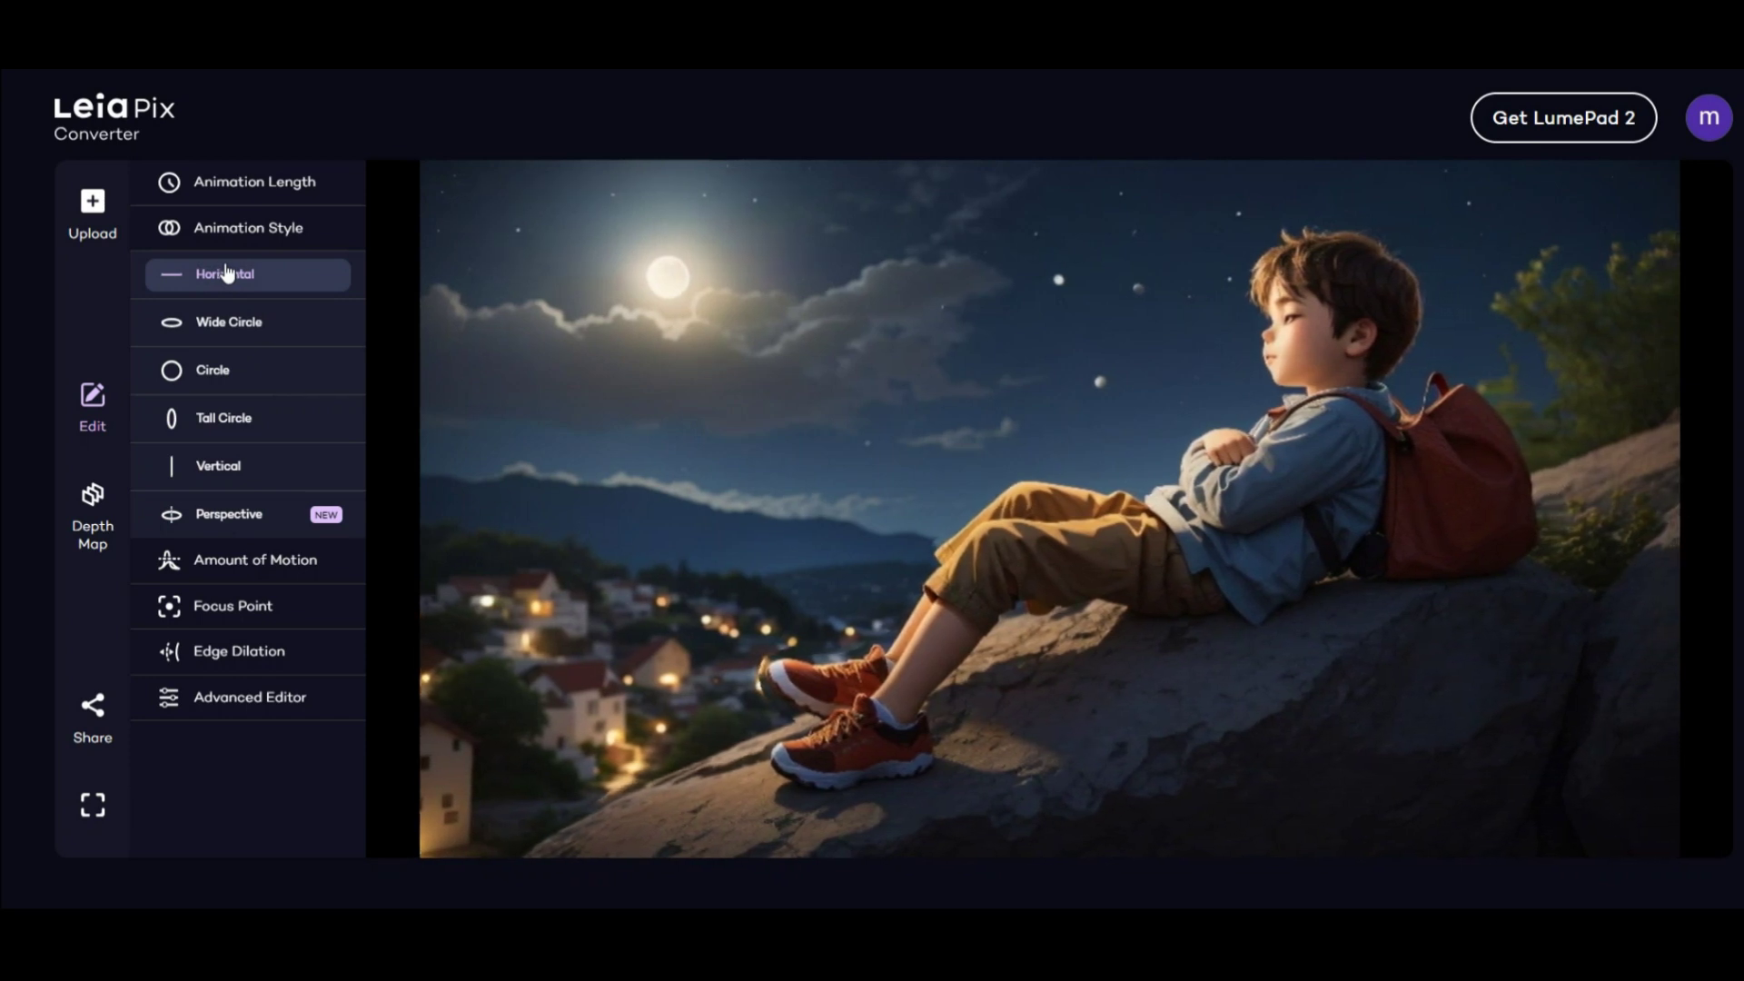
{"action": "left_click", "coordinate": [280, 325]}
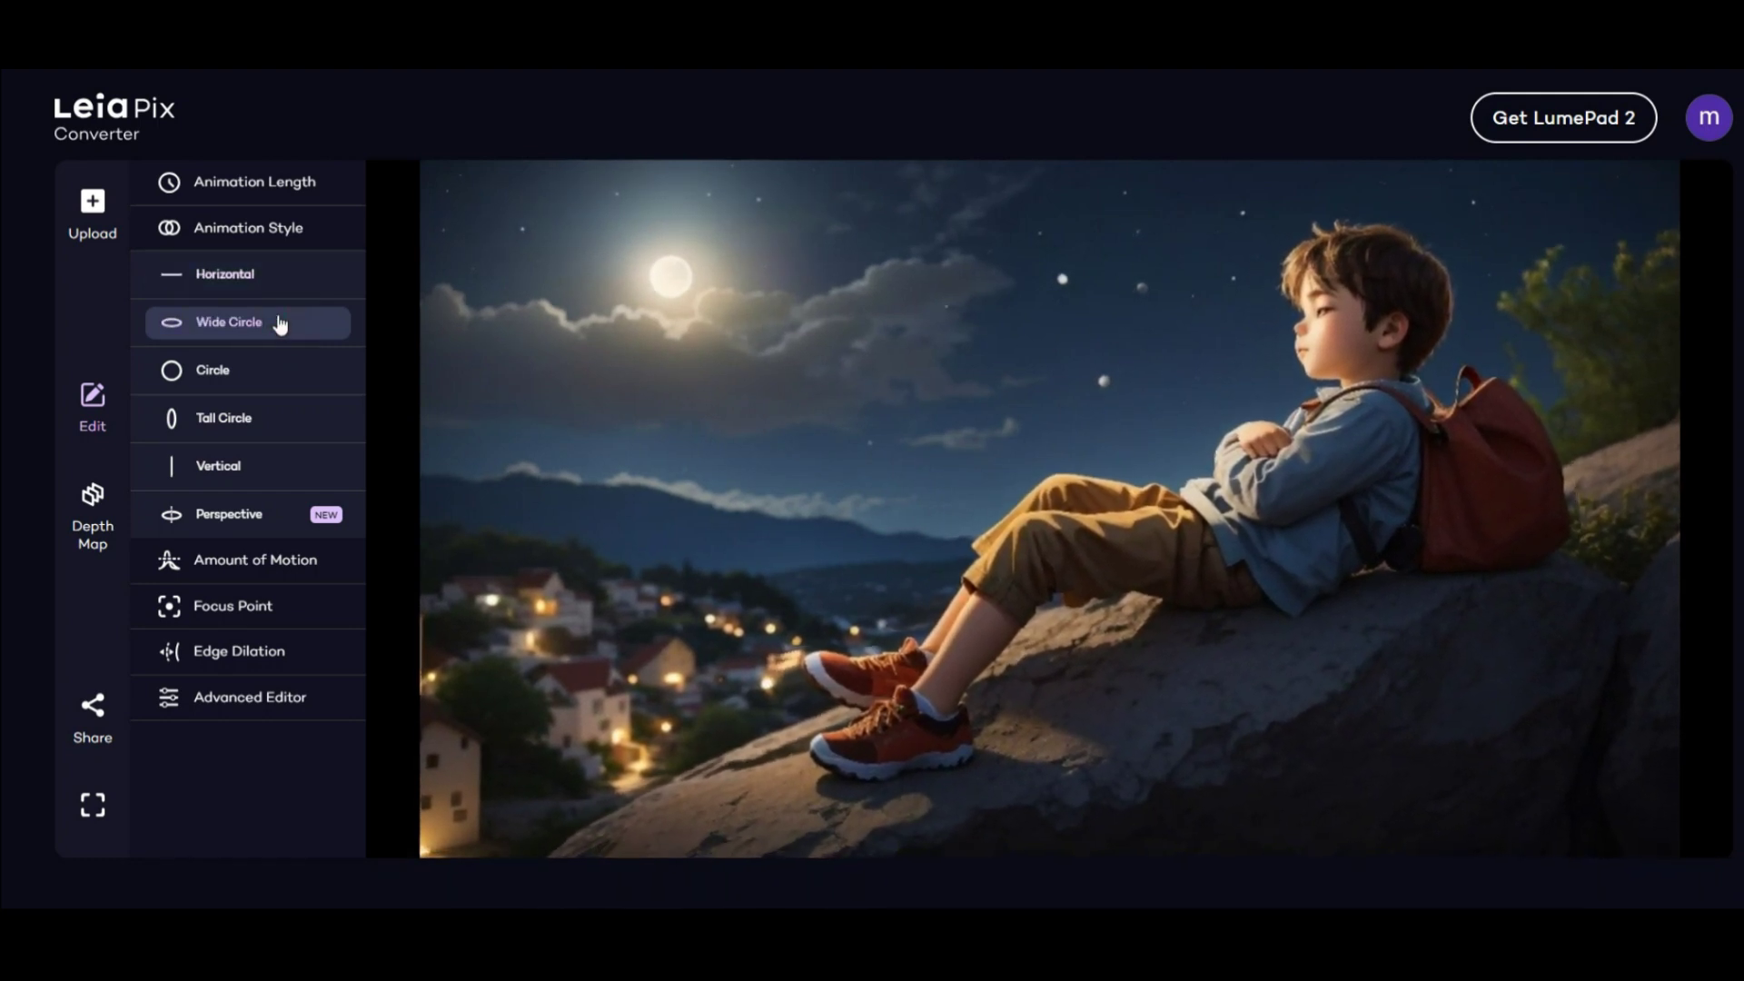
{"action": "left_click", "coordinate": [282, 276]}
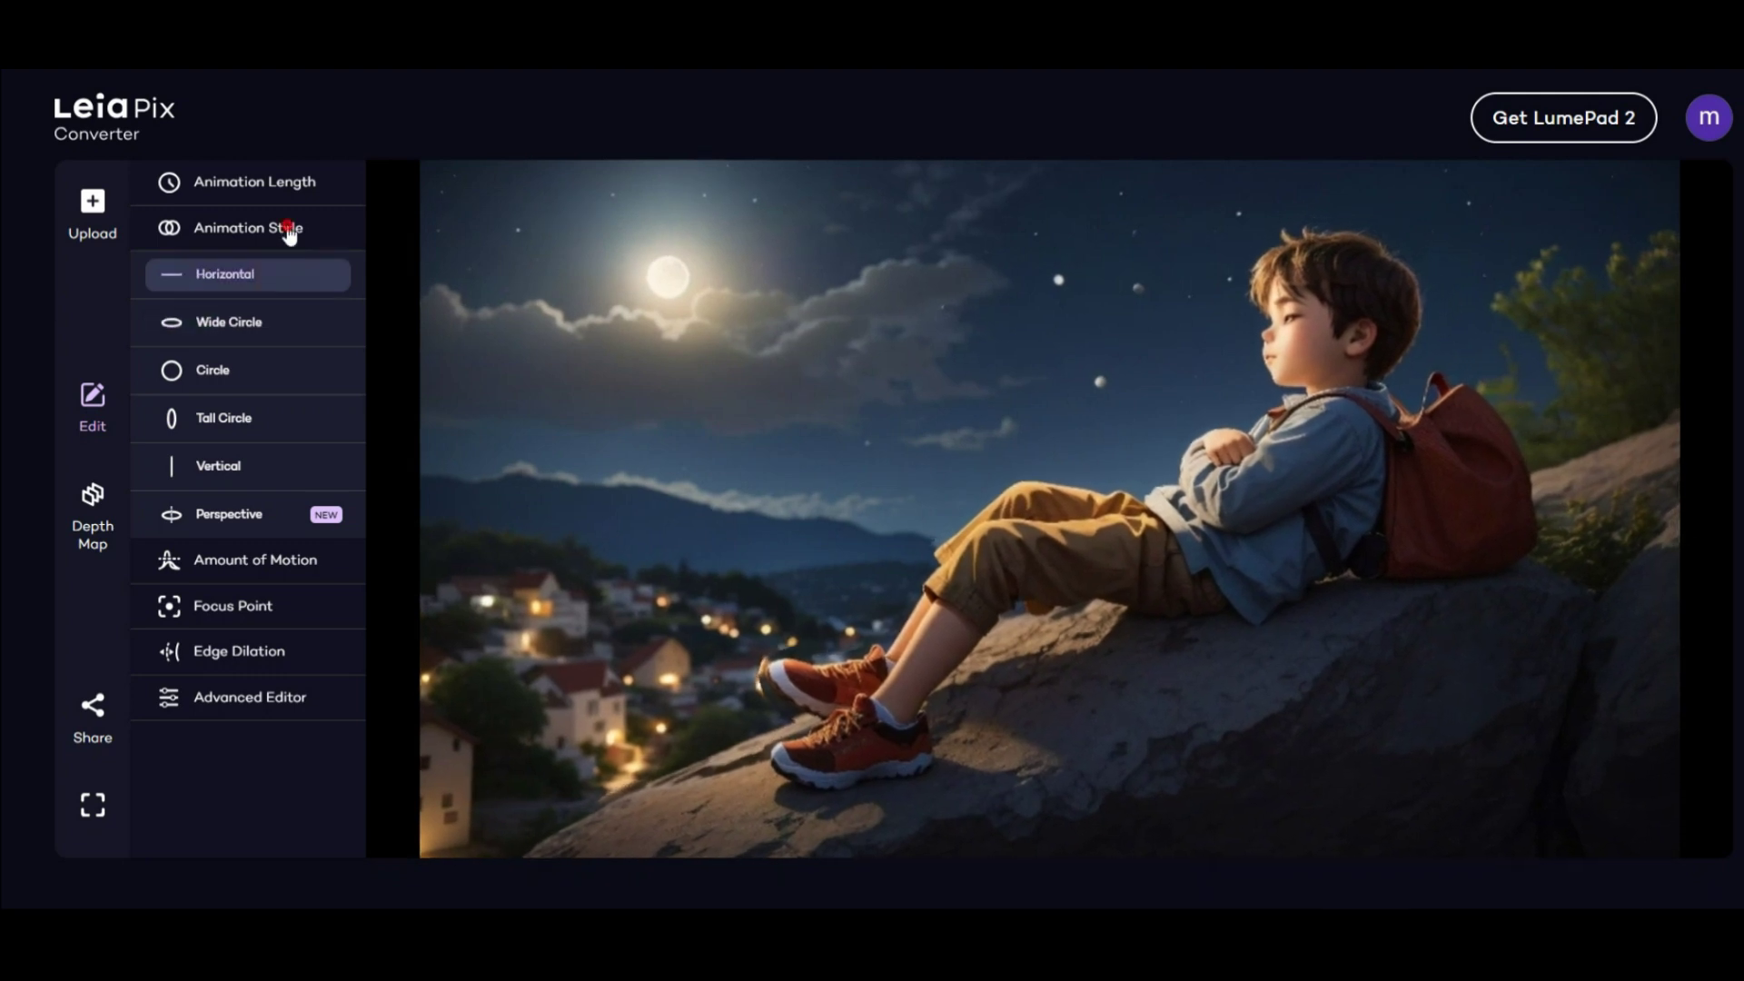
{"action": "left_click", "coordinate": [288, 232]}
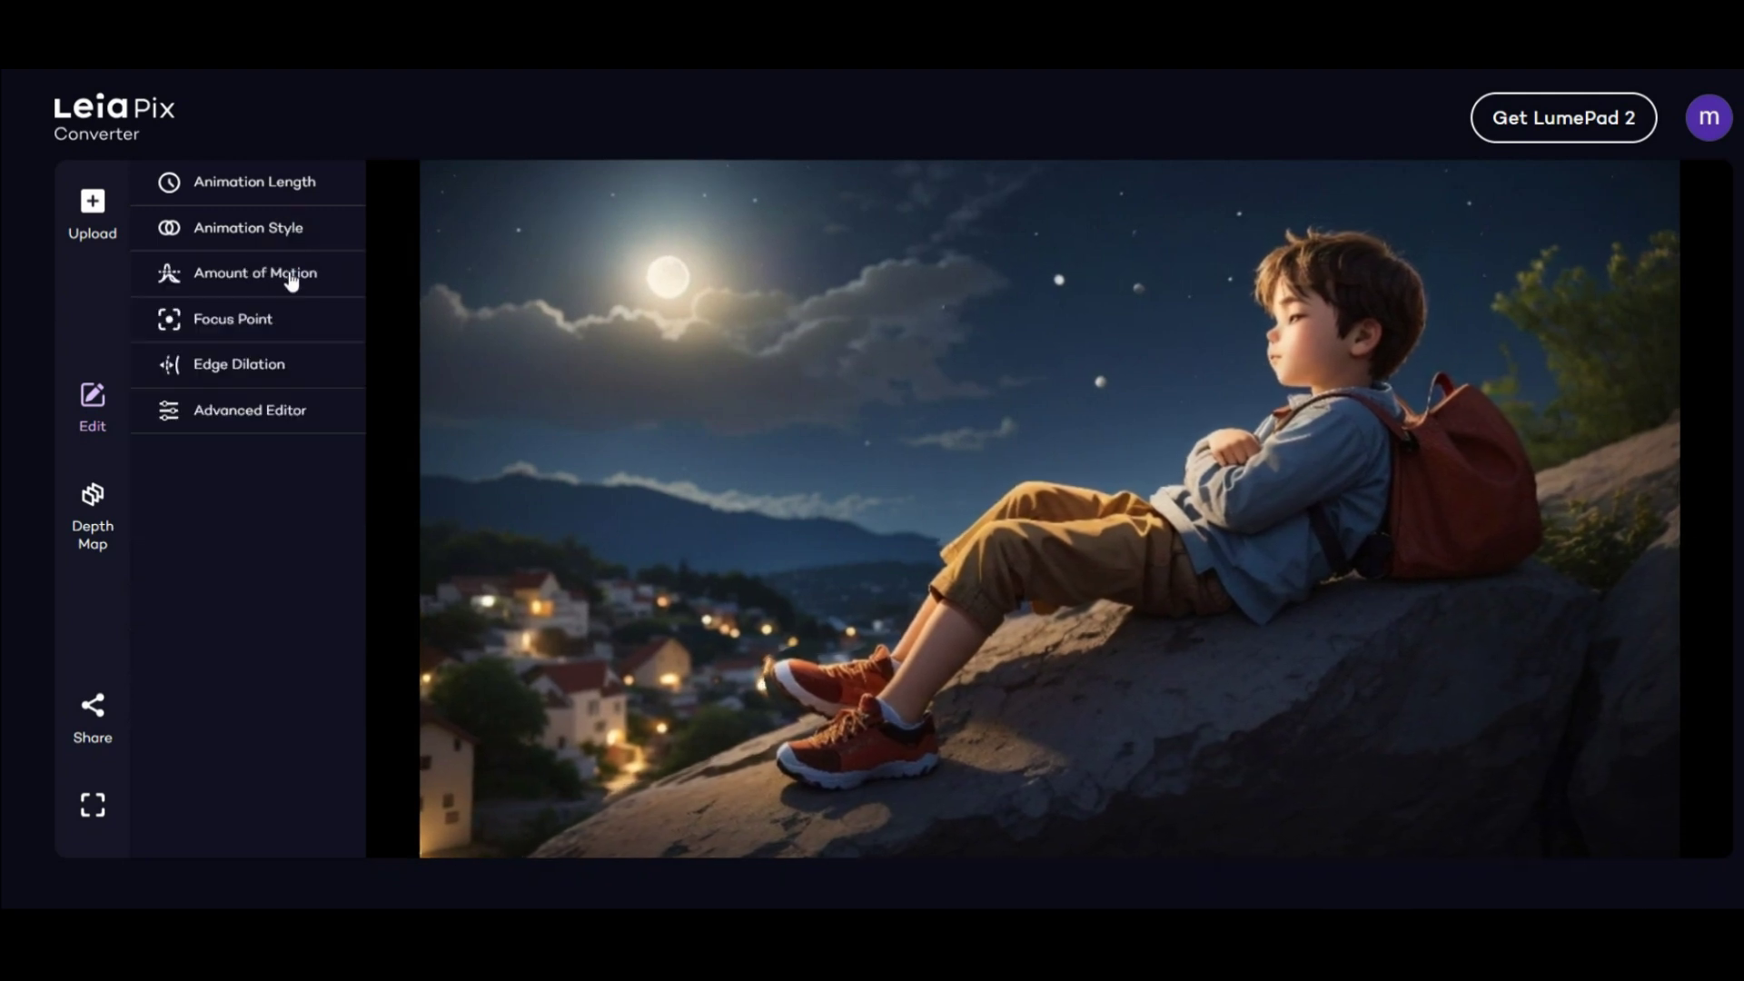
Check the focus point and leave edge dilation at its maximum of 1.5
{"action": "left_click", "coordinate": [218, 320]}
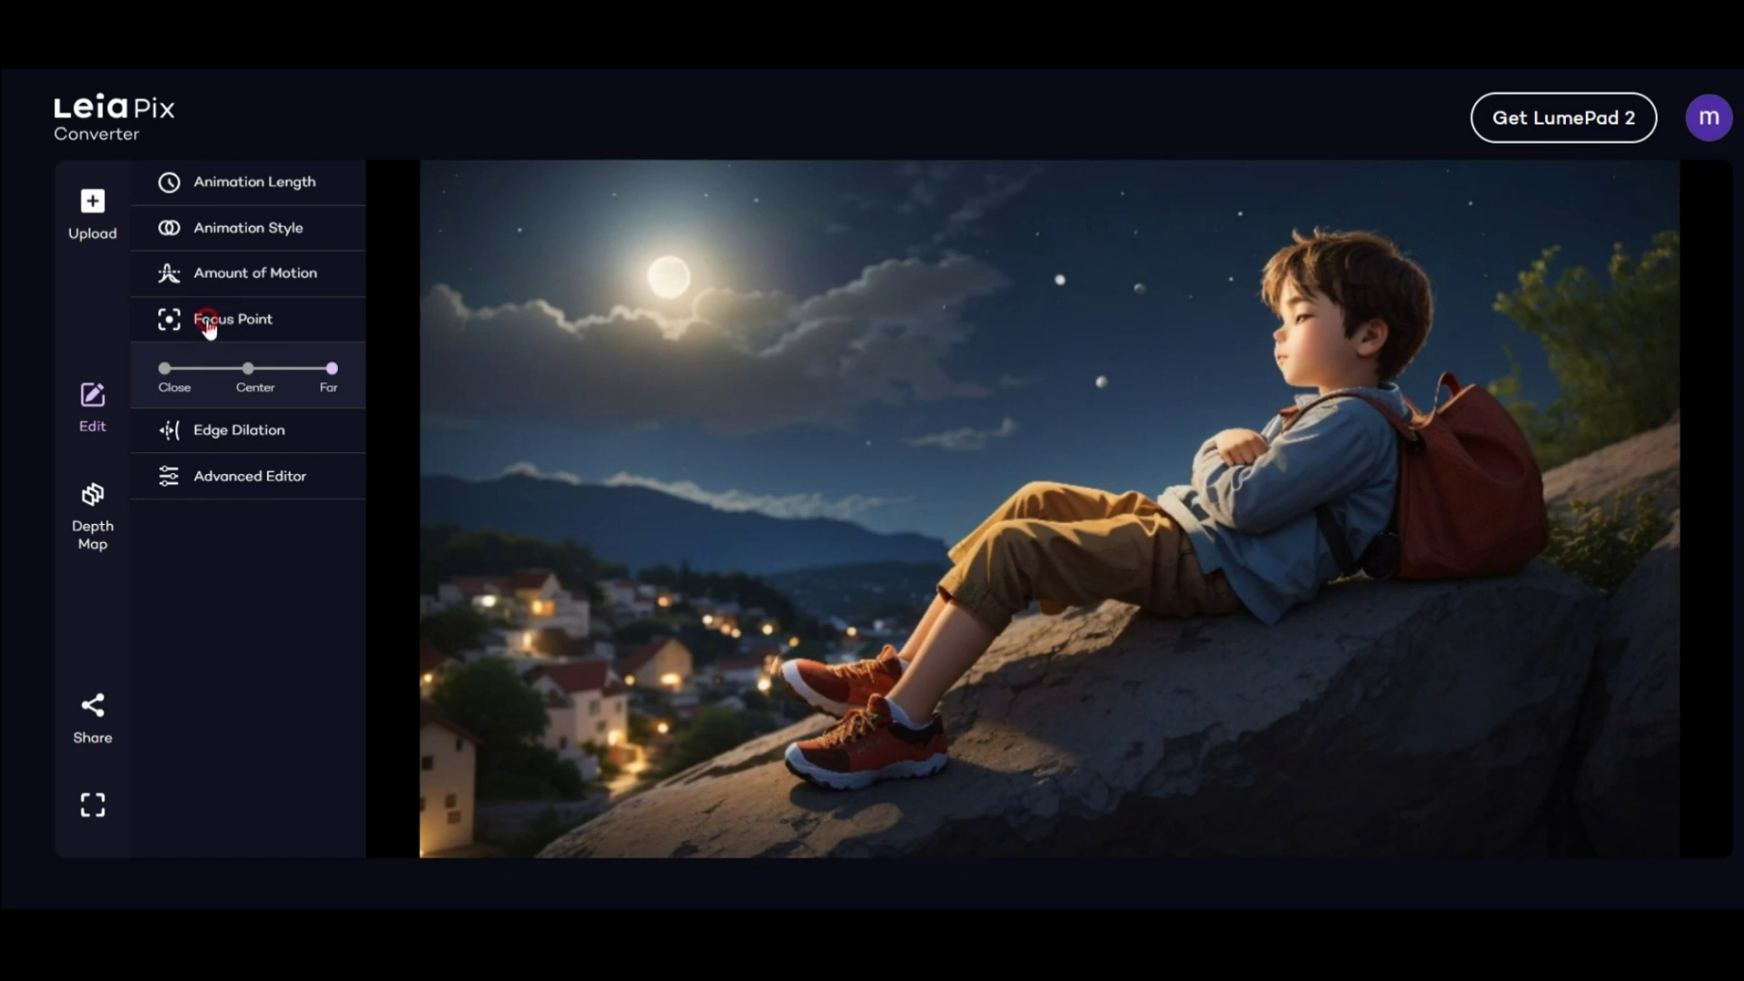
{"action": "left_click", "coordinate": [208, 322]}
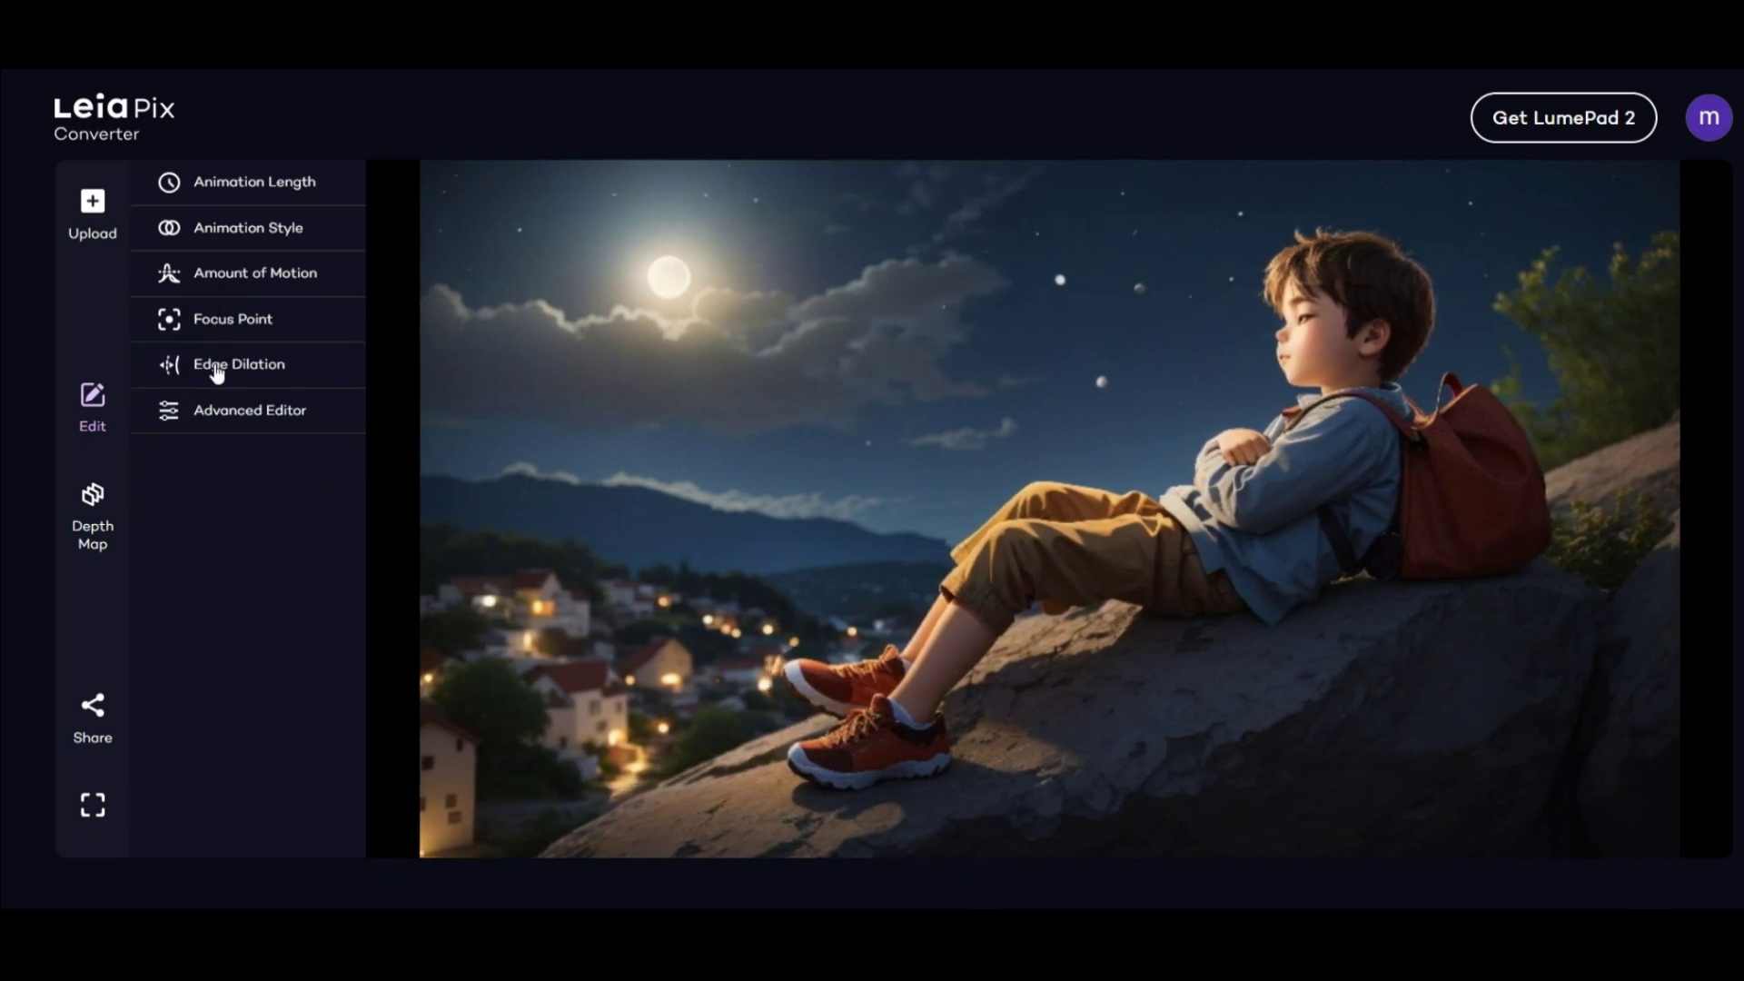
{"action": "left_click", "coordinate": [217, 372]}
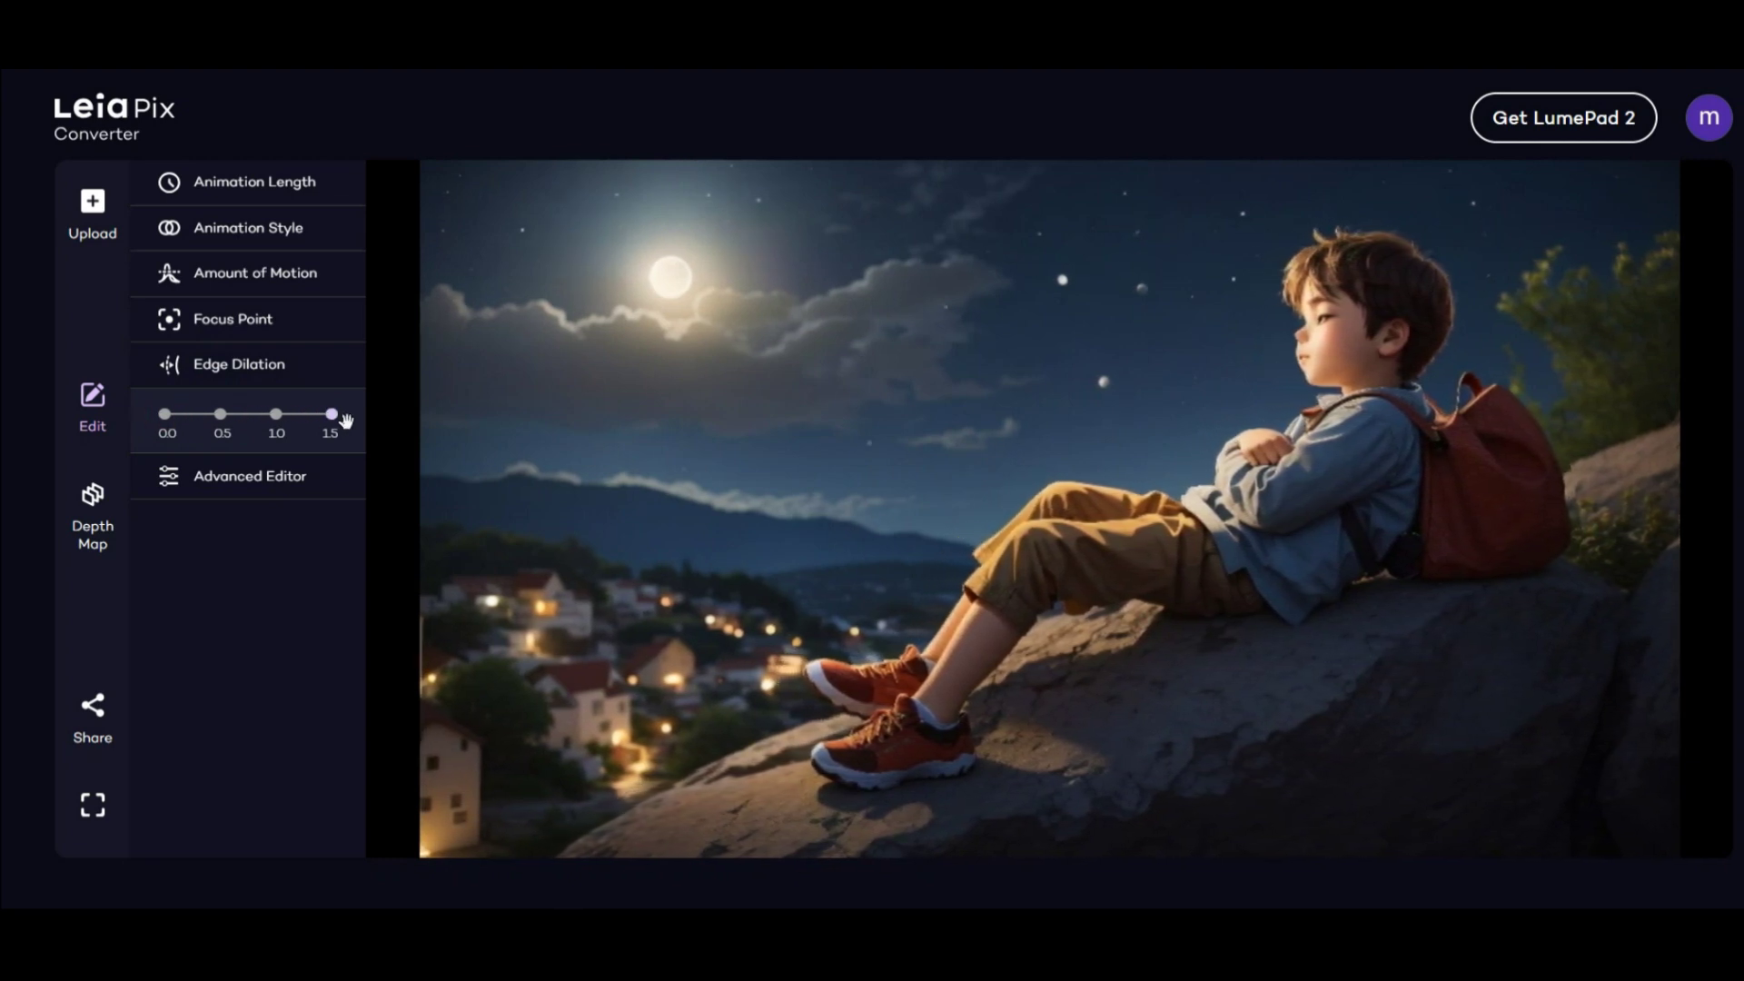
{"action": "left_click", "coordinate": [270, 368]}
Set Amplitude-Y 0.55, Amplitude-Z 0.77, Amplitude-X 0, and Phase-X/Y/Z to their third step
{"action": "left_click", "coordinate": [281, 405]}
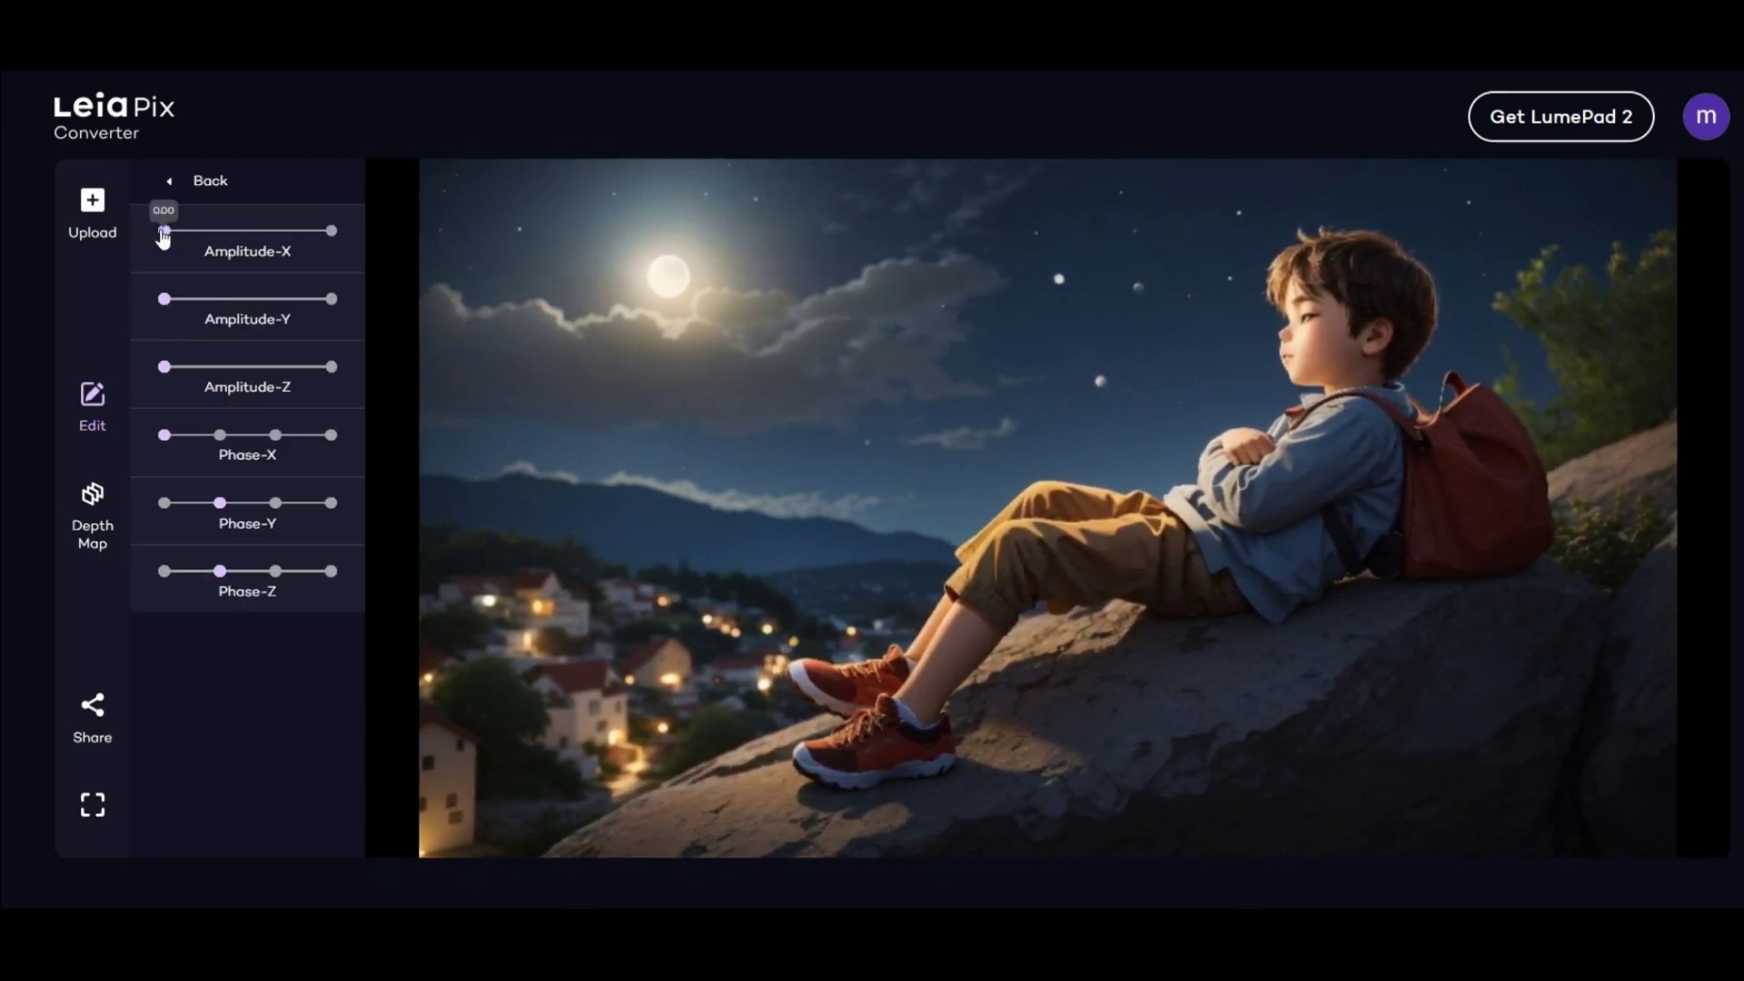
{"action": "left_click_drag", "start_coordinate": [209, 229], "coordinate": [318, 230]}
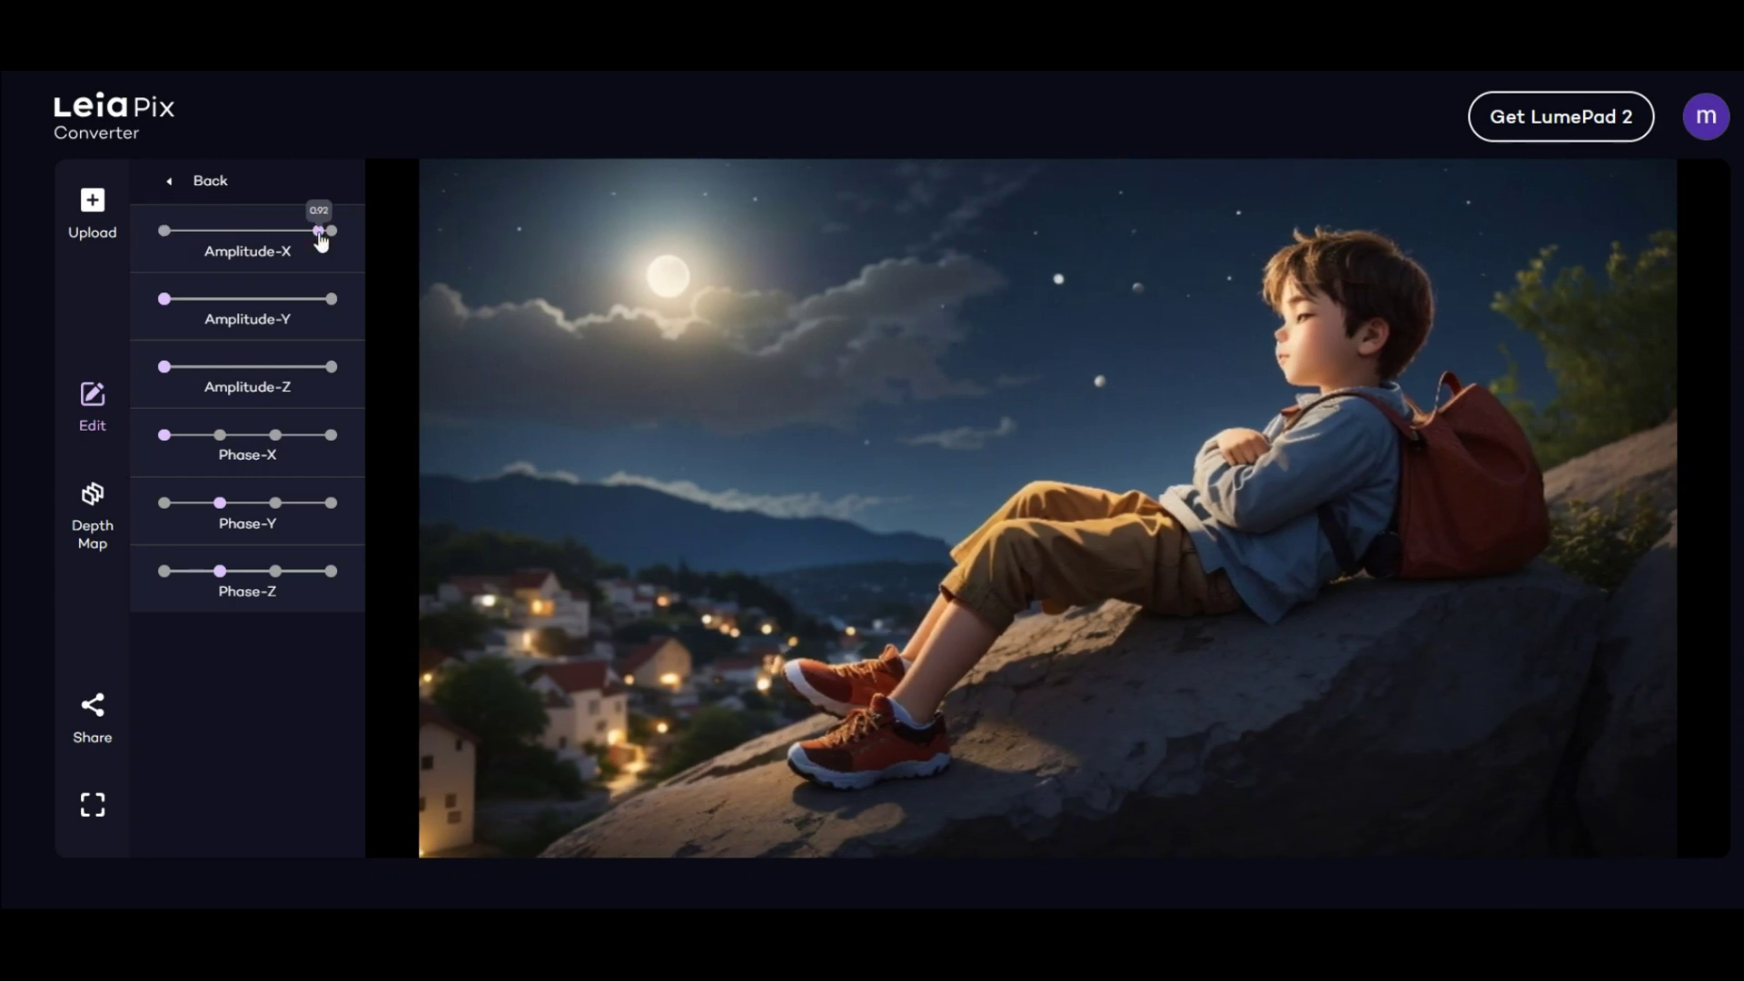
{"action": "left_click_drag", "start_coordinate": [164, 298], "coordinate": [256, 299]}
{"action": "left_click", "coordinate": [292, 367]}
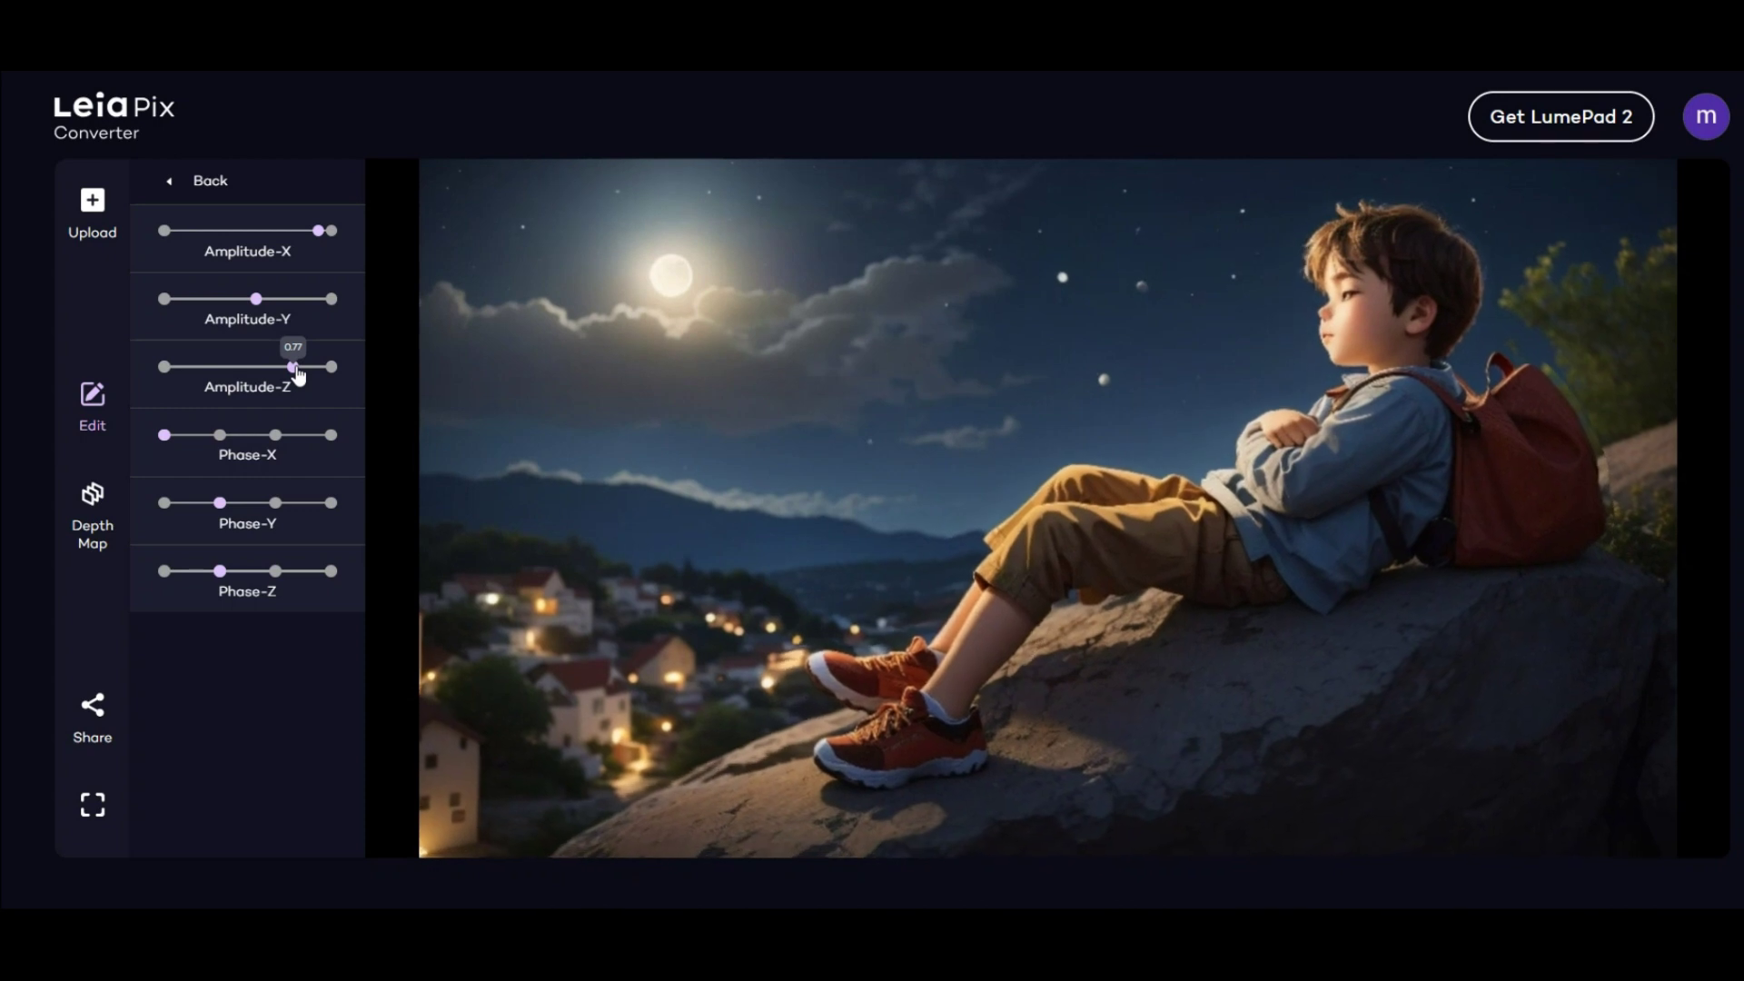
{"action": "left_click", "coordinate": [275, 434]}
{"action": "left_click", "coordinate": [275, 502]}
{"action": "left_click", "coordinate": [275, 571]}
{"action": "left_click", "coordinate": [164, 233]}
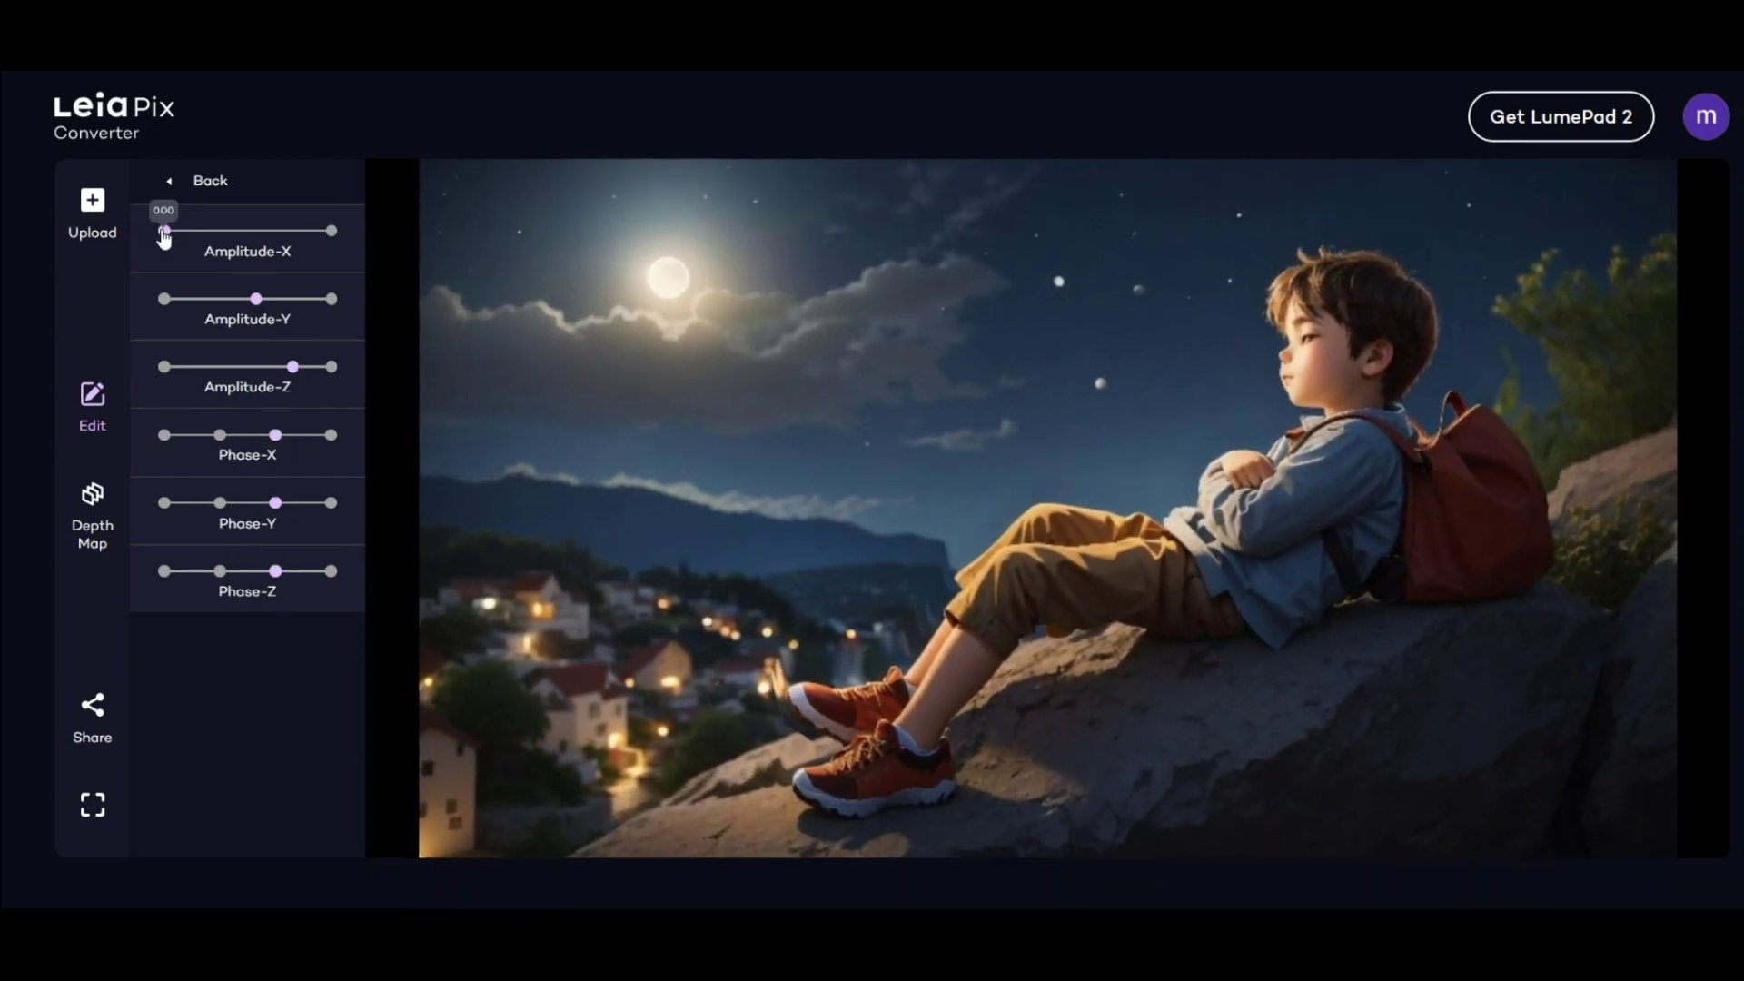
{"action": "left_click", "coordinate": [187, 180]}
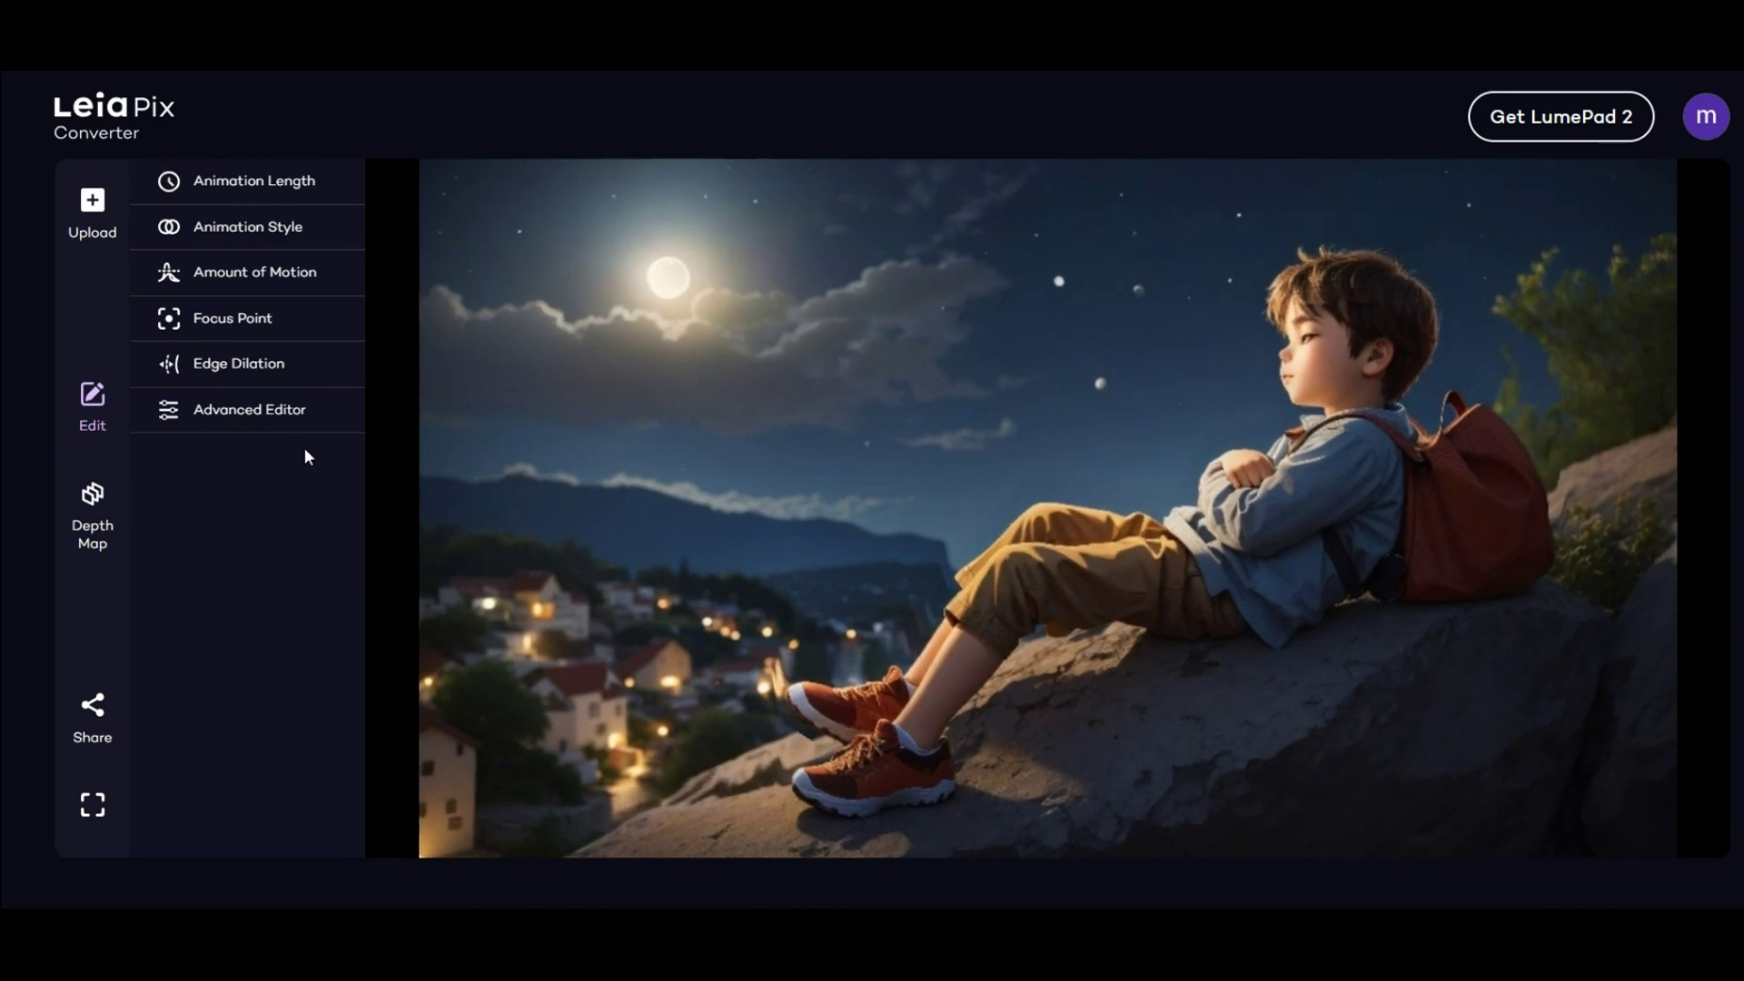
Save the boy-on-the-rock animation to the device as an MP4 video
{"action": "left_click", "coordinate": [94, 708]}
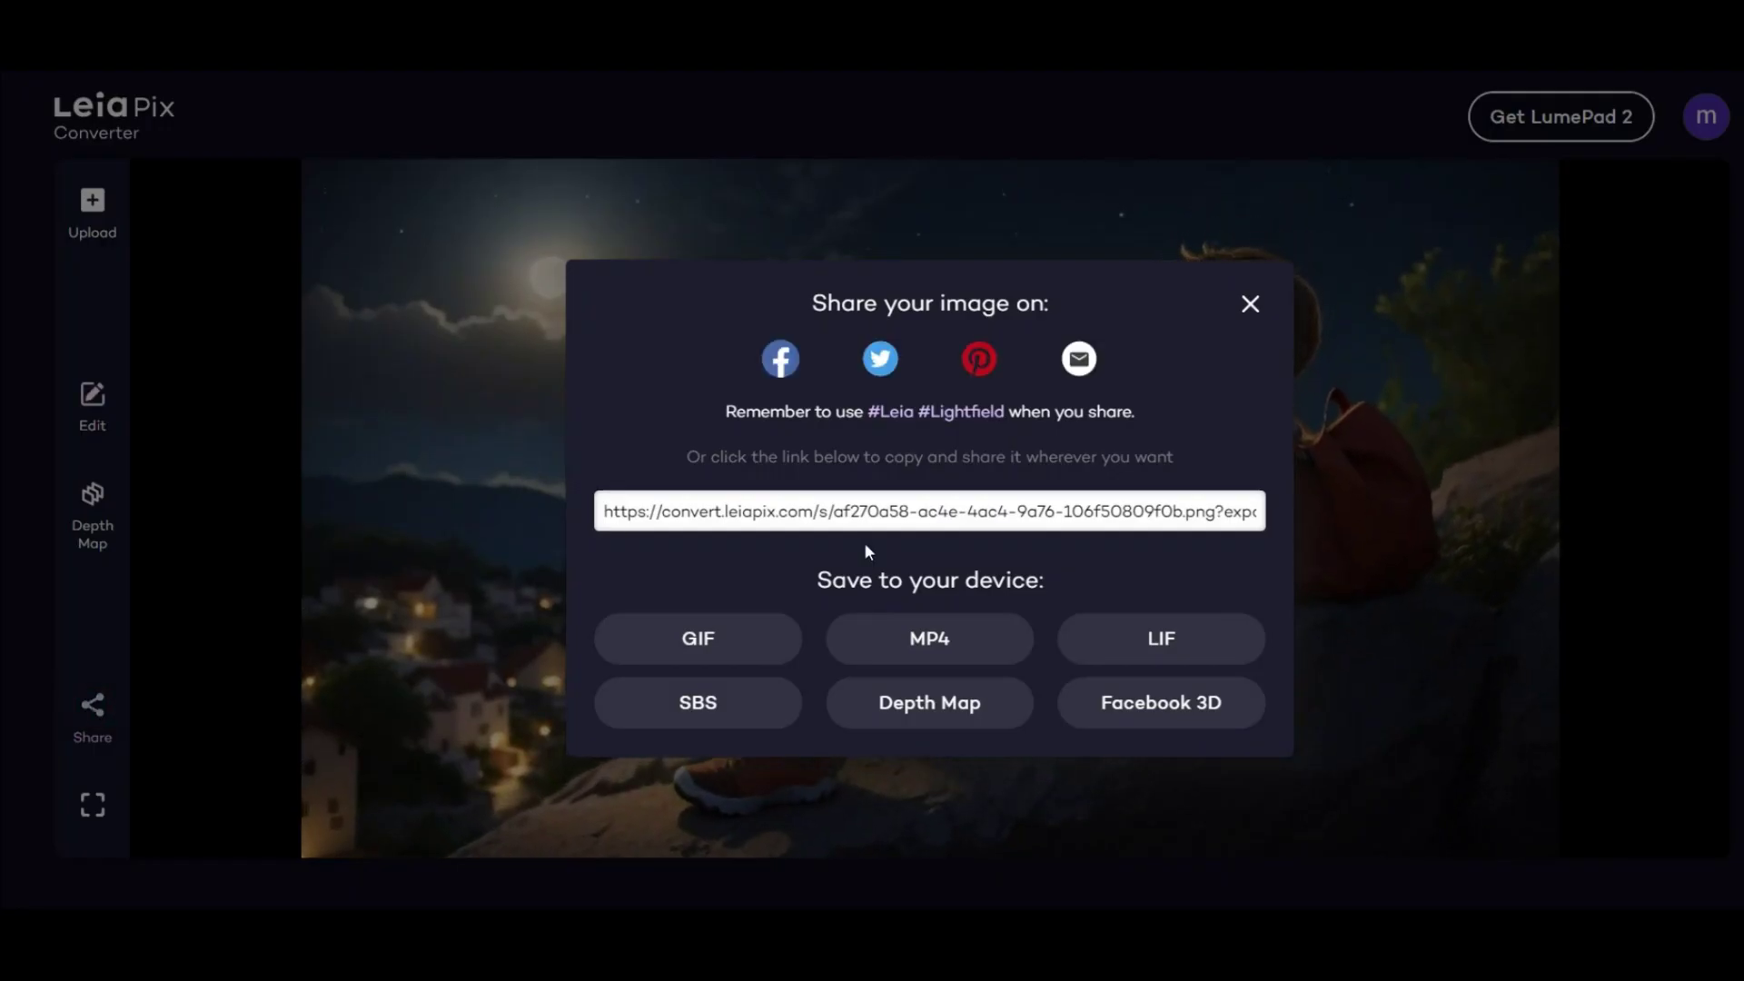
{"action": "left_click", "coordinate": [945, 658]}
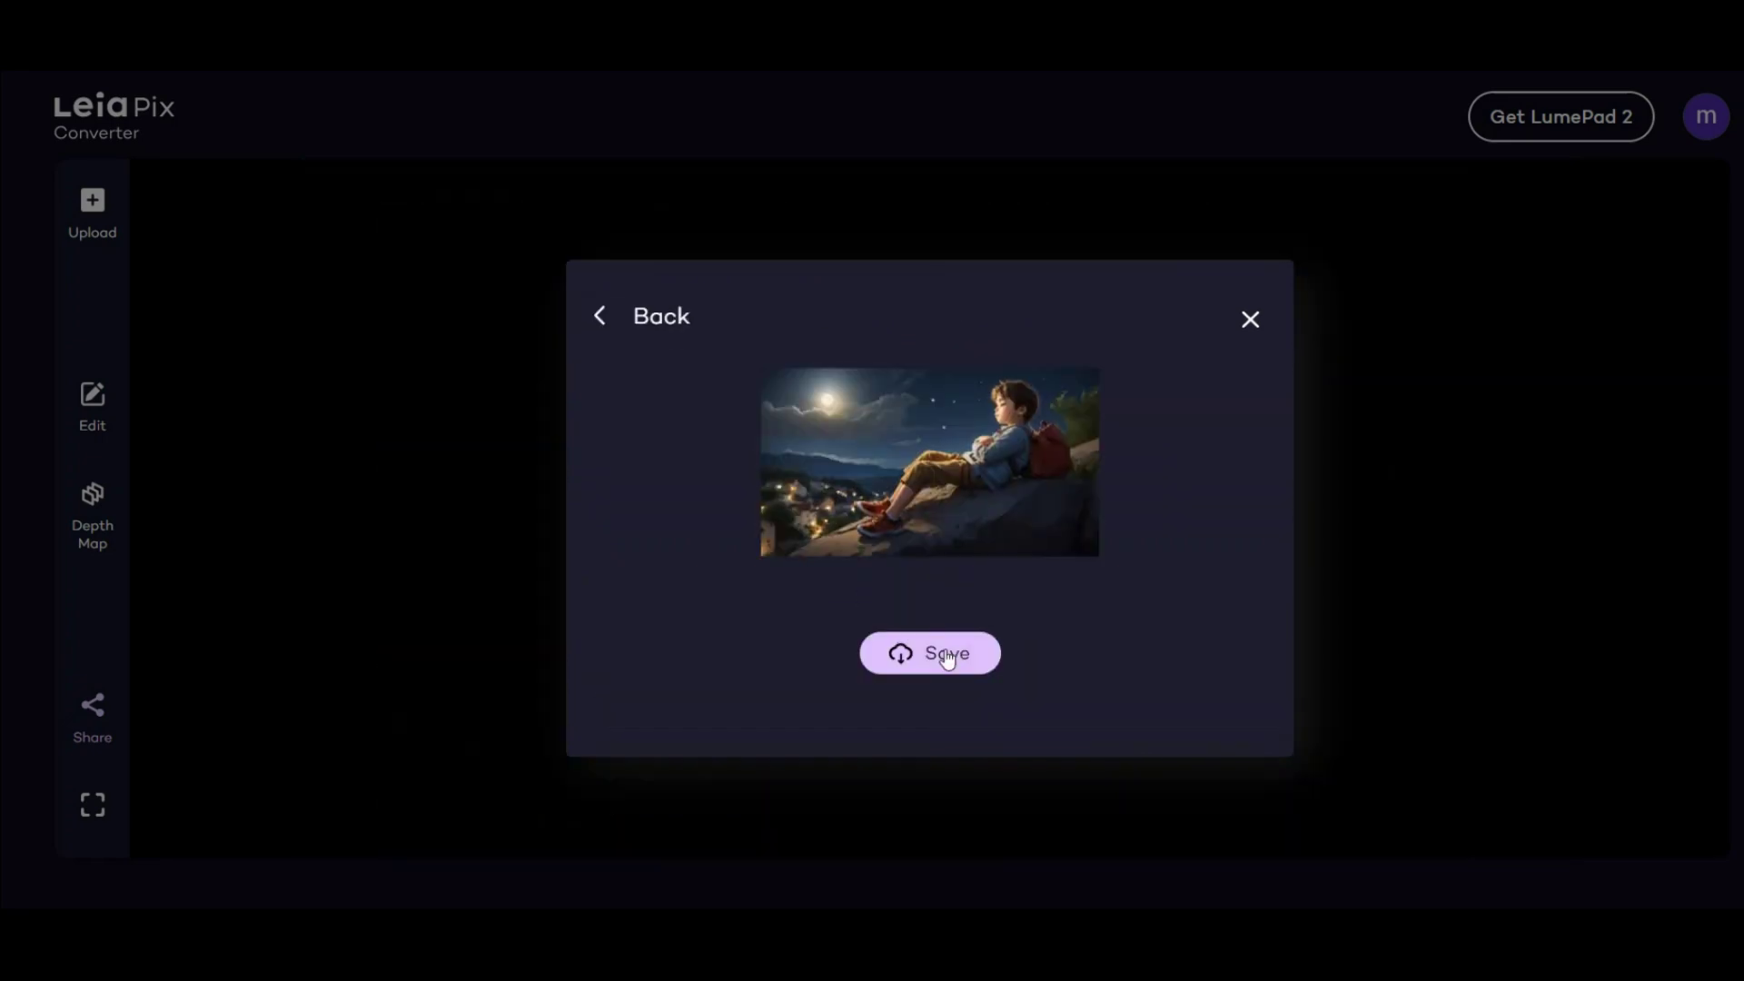
{"action": "left_click", "coordinate": [934, 659]}
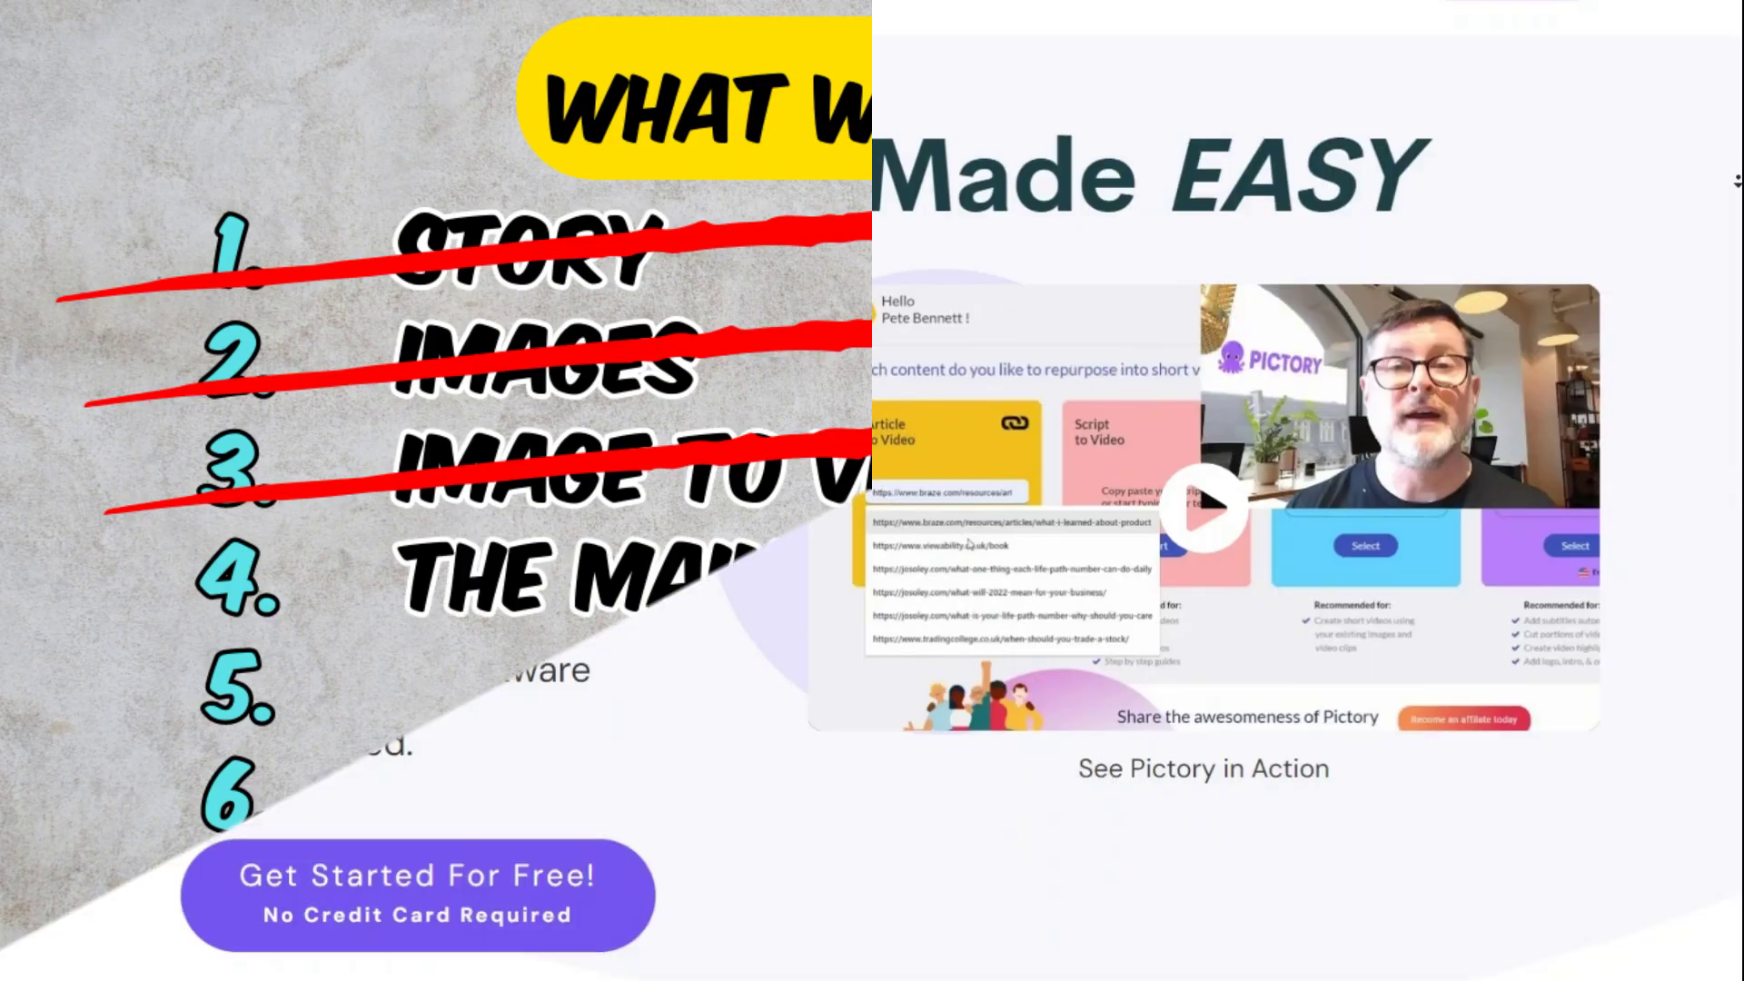
Scroll down the Pictory homepage to the testimonials and the Complete Video Marketing Toolkit section
{"action": "scroll", "coordinate": [801, 490], "scroll_direction": "down", "scroll_amount": 4}
{"action": "scroll", "coordinate": [845, 507], "scroll_direction": "down", "scroll_amount": 8}
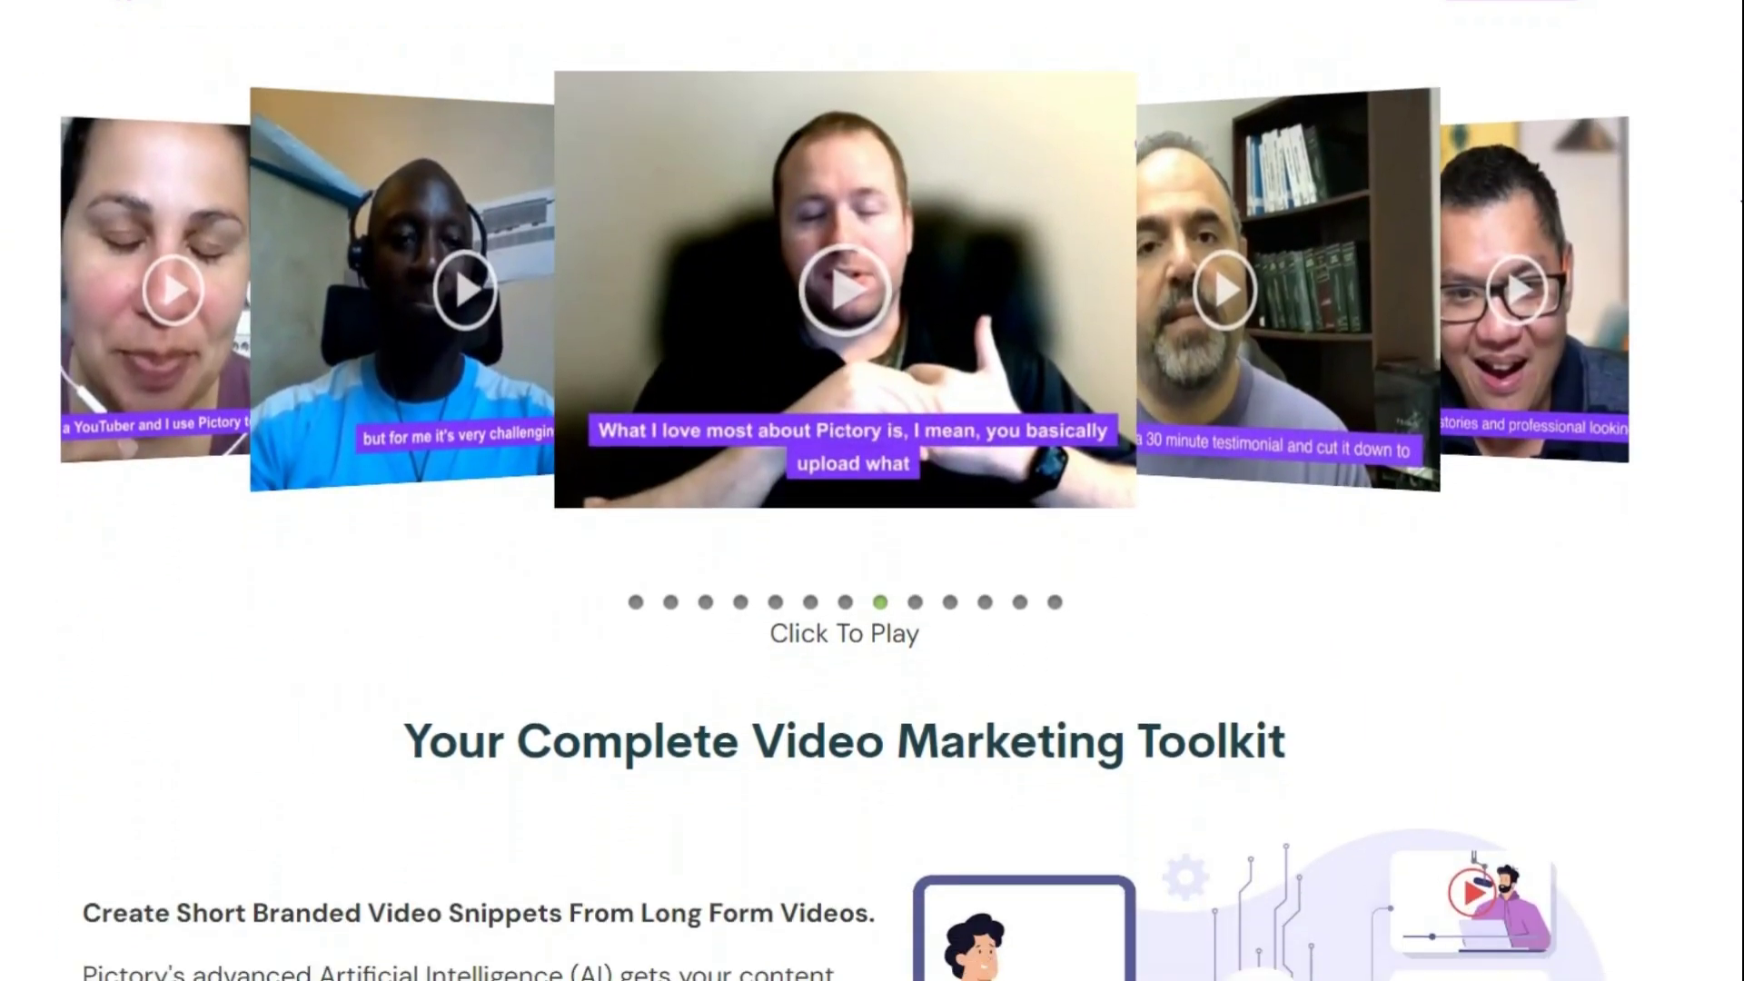
Sign up for the free Pictory trial and land on the dashboard of video creation options
{"action": "scroll", "coordinate": [845, 506], "scroll_direction": "down", "scroll_amount": 8}
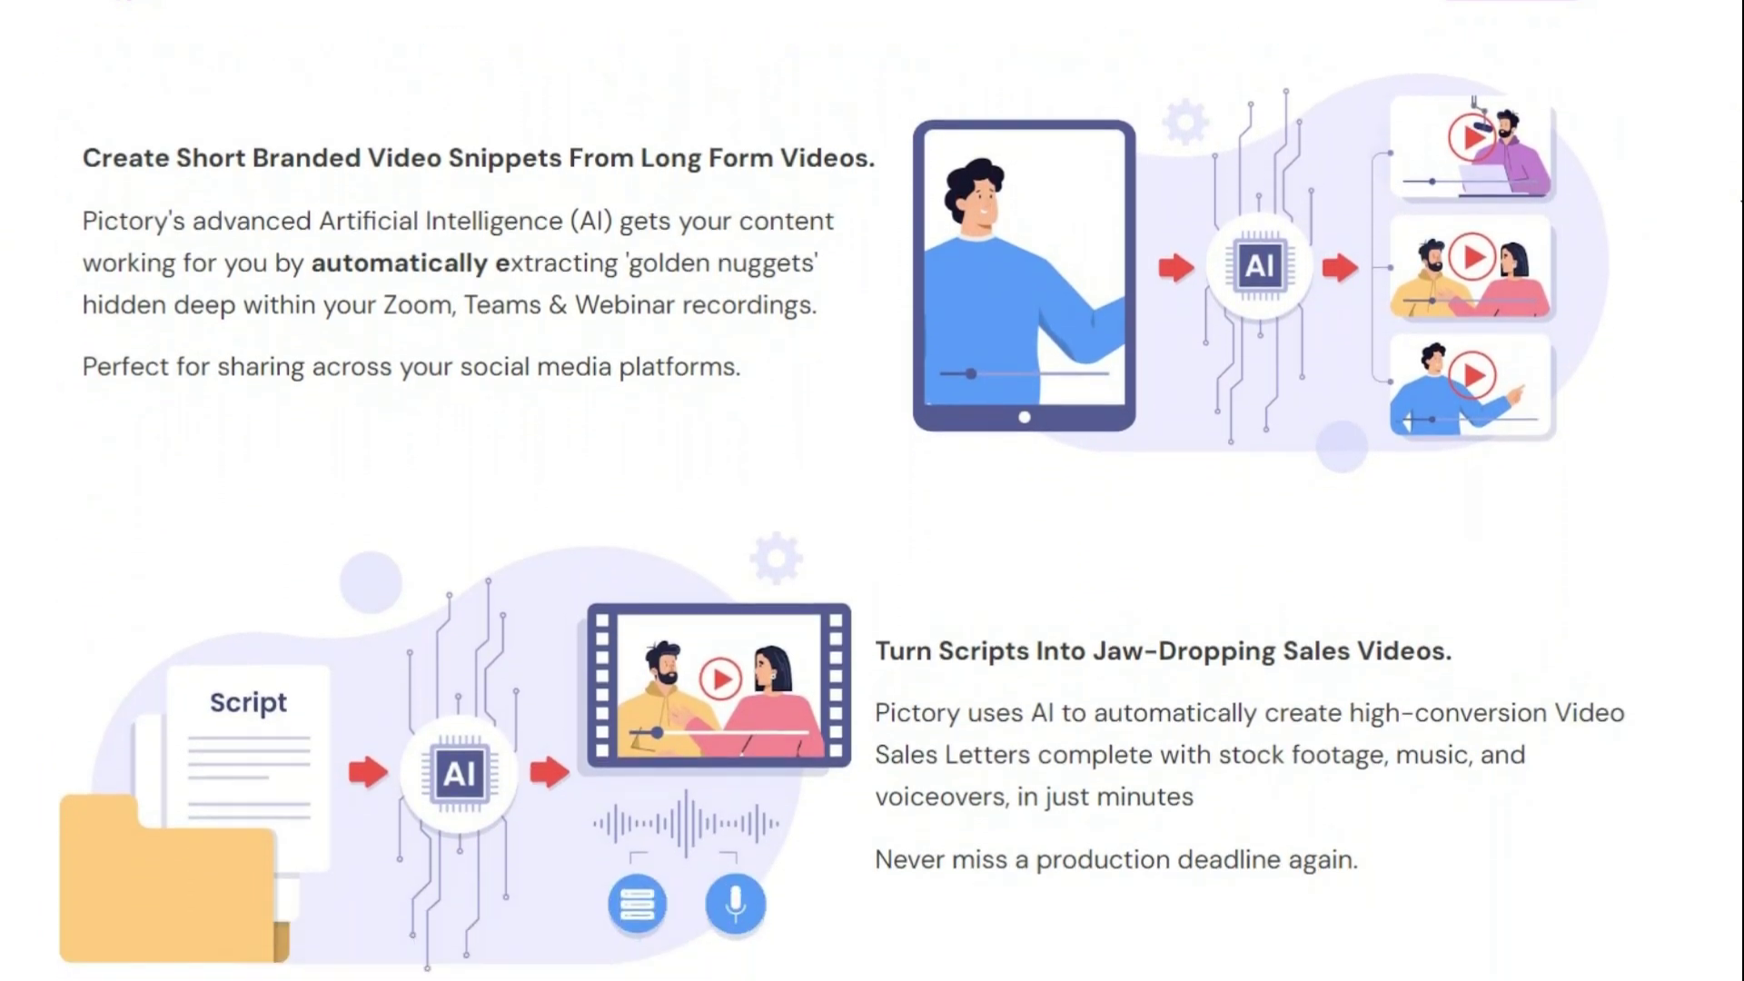
{"action": "scroll", "coordinate": [844, 507], "scroll_direction": "down", "scroll_amount": 8}
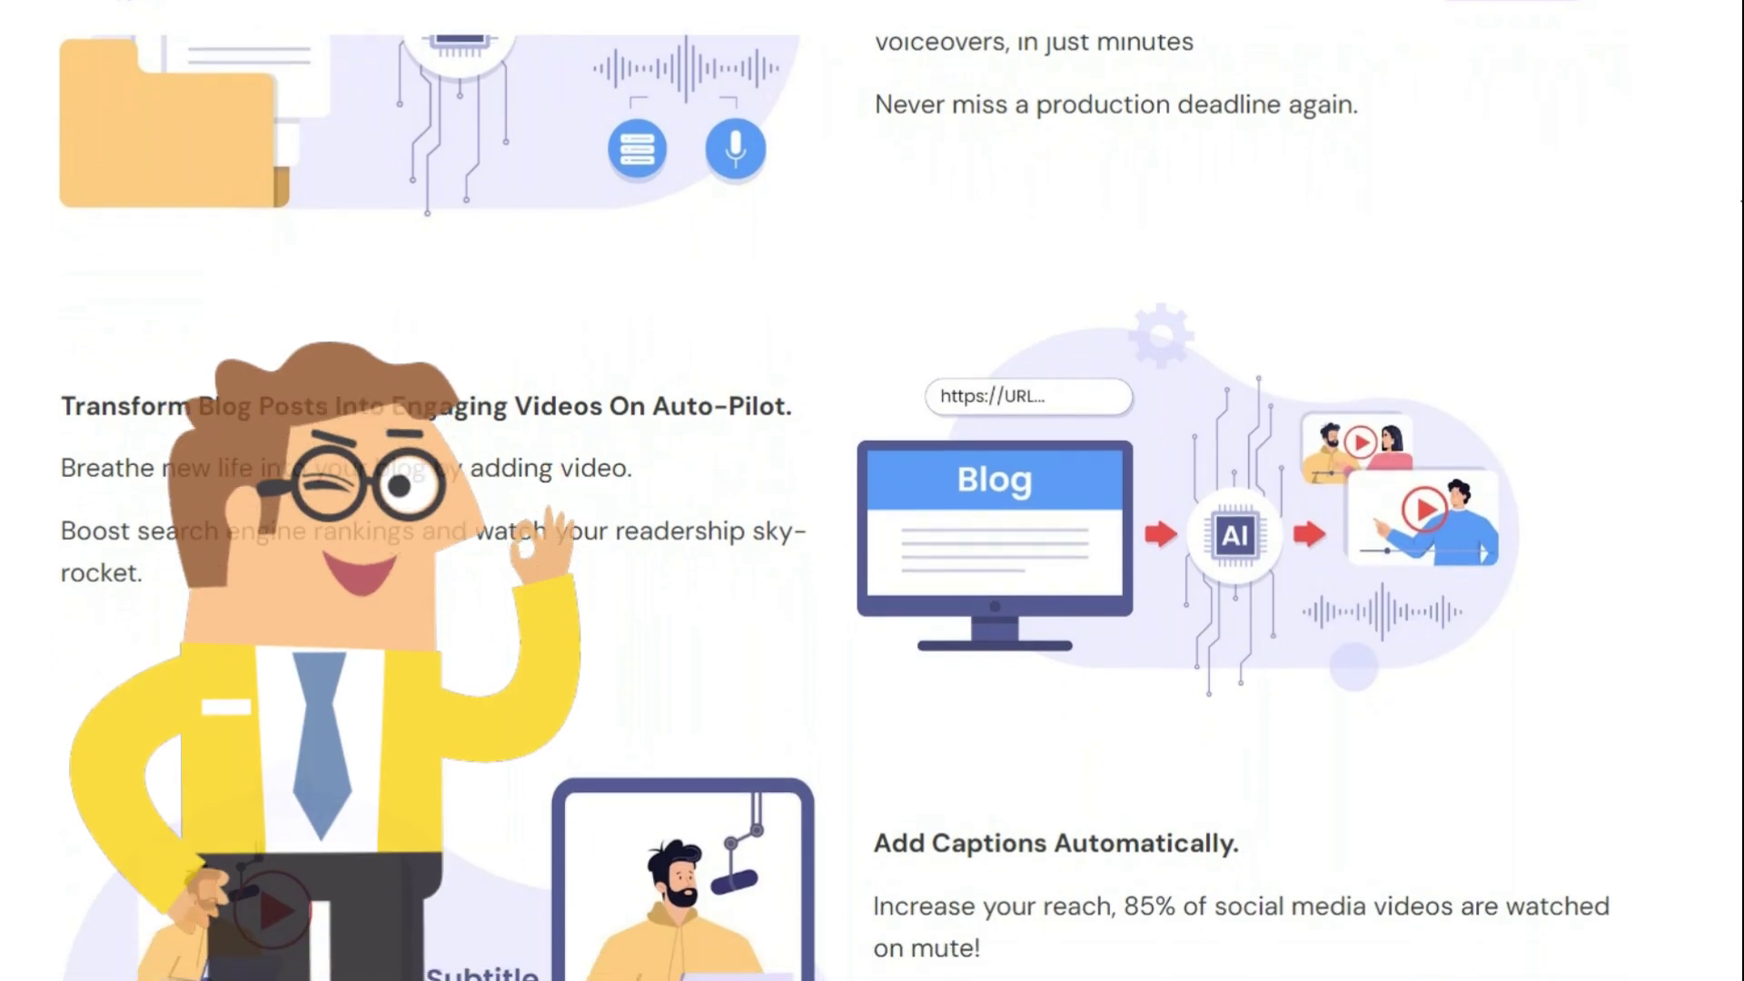
{"action": "scroll", "coordinate": [844, 506], "scroll_direction": "down", "scroll_amount": 5}
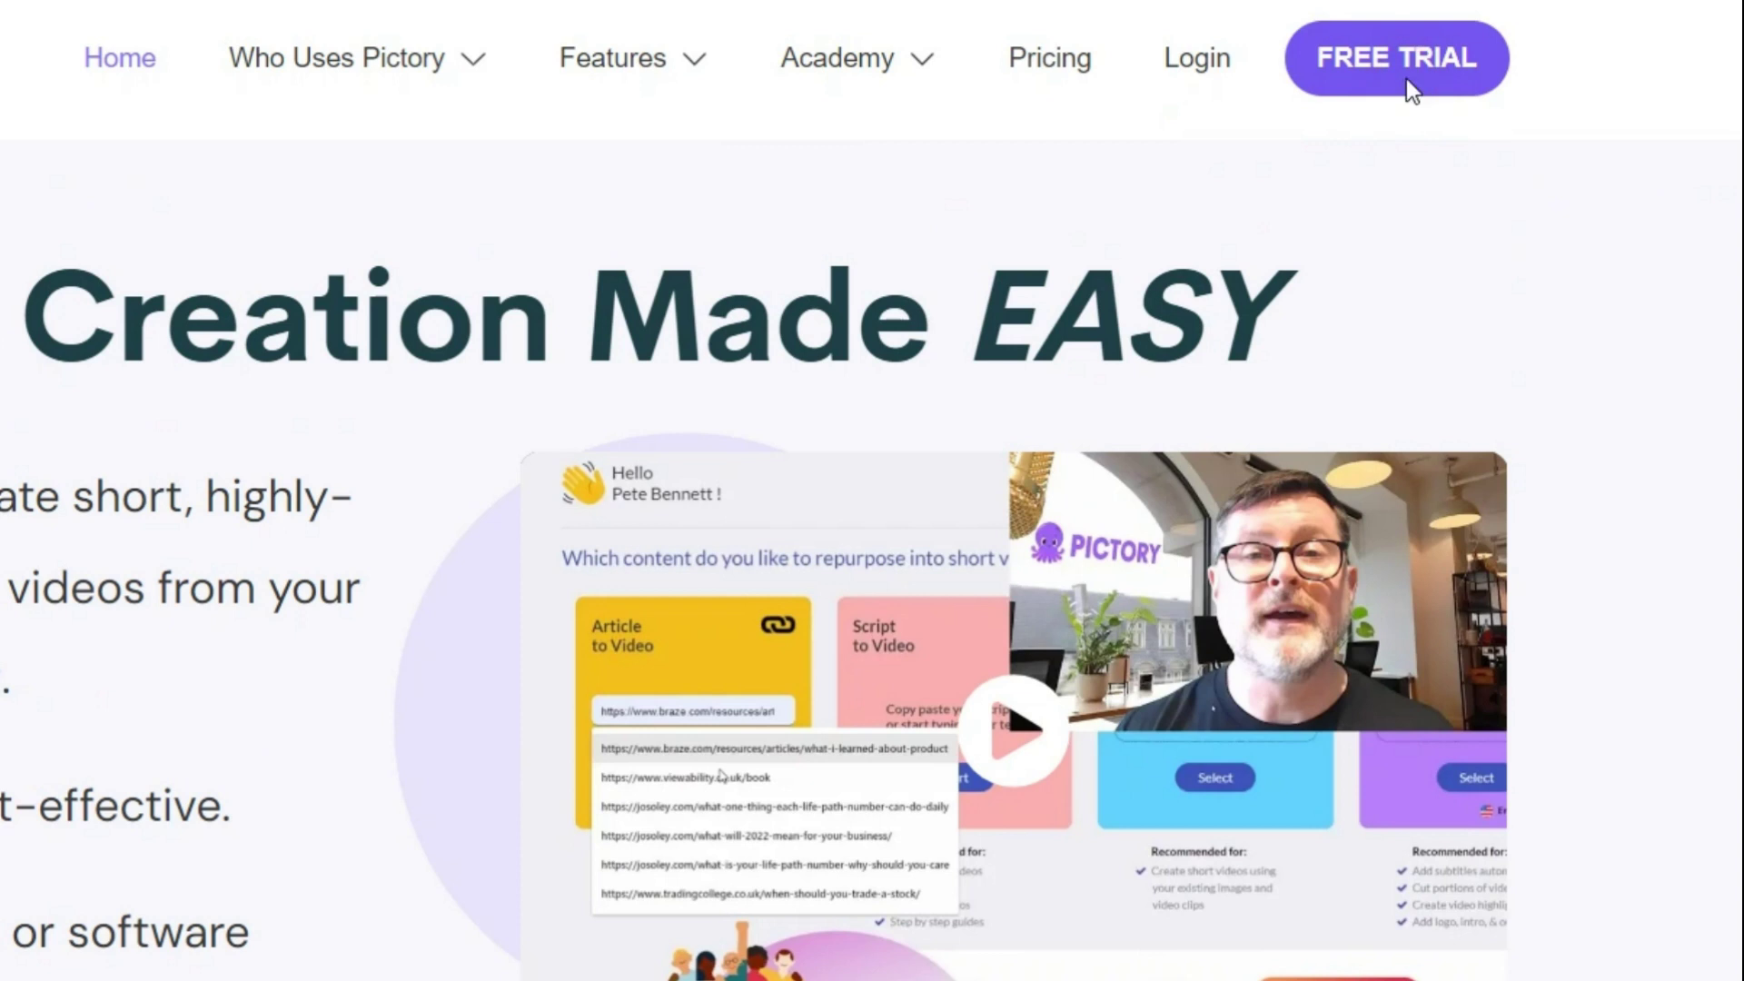
{"action": "left_click", "coordinate": [1405, 78]}
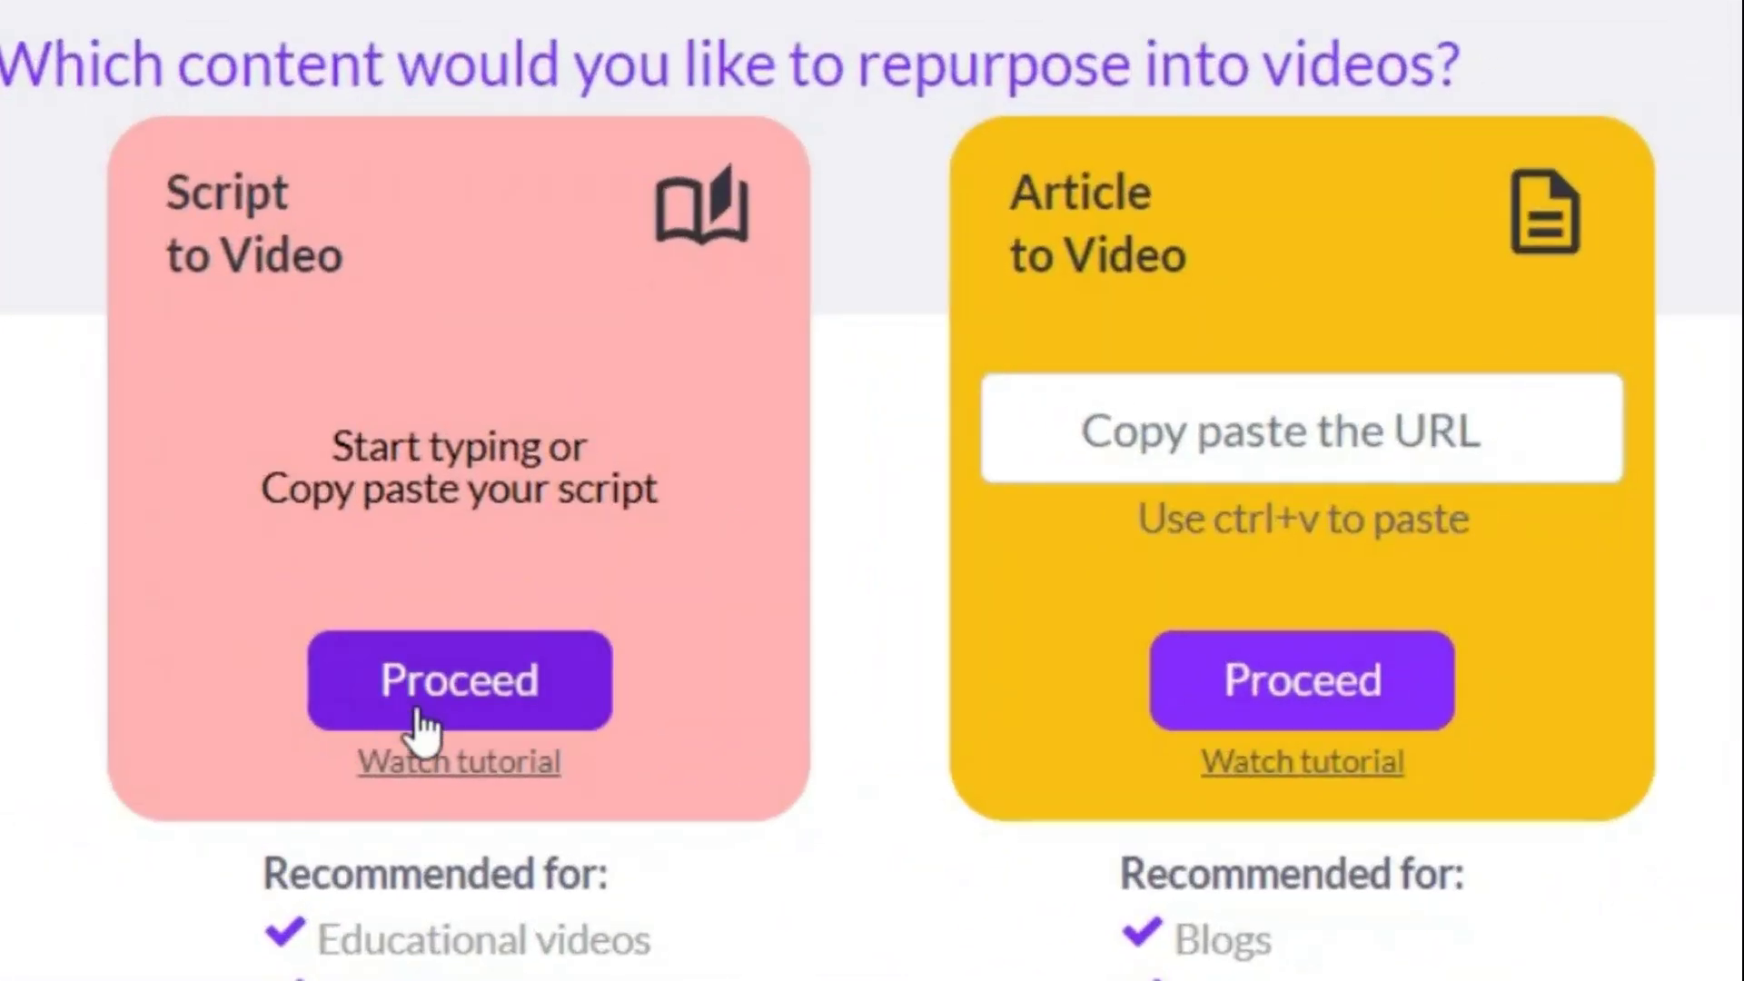
Start a Script to Video project with the pasted astronaut story, named 'motivation story'
{"action": "left_click", "coordinate": [352, 574]}
{"action": "key", "text": "ctrl+v"}
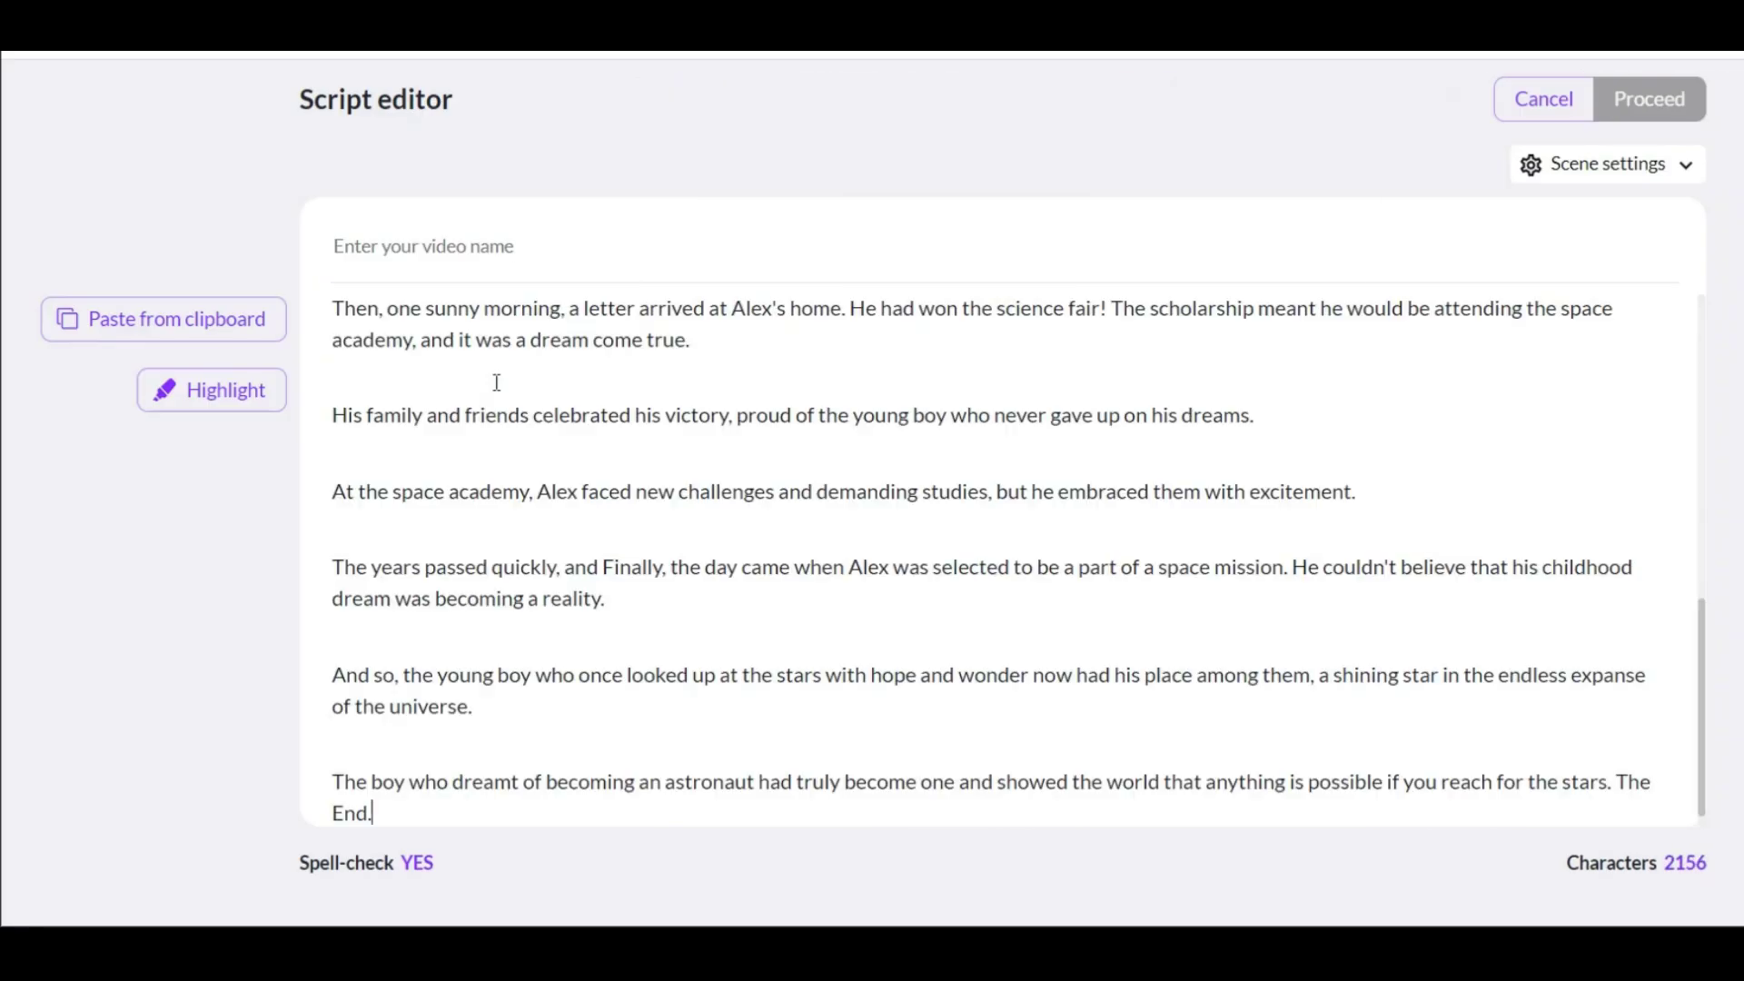
{"action": "scroll", "coordinate": [497, 382], "scroll_direction": "up", "scroll_amount": 10}
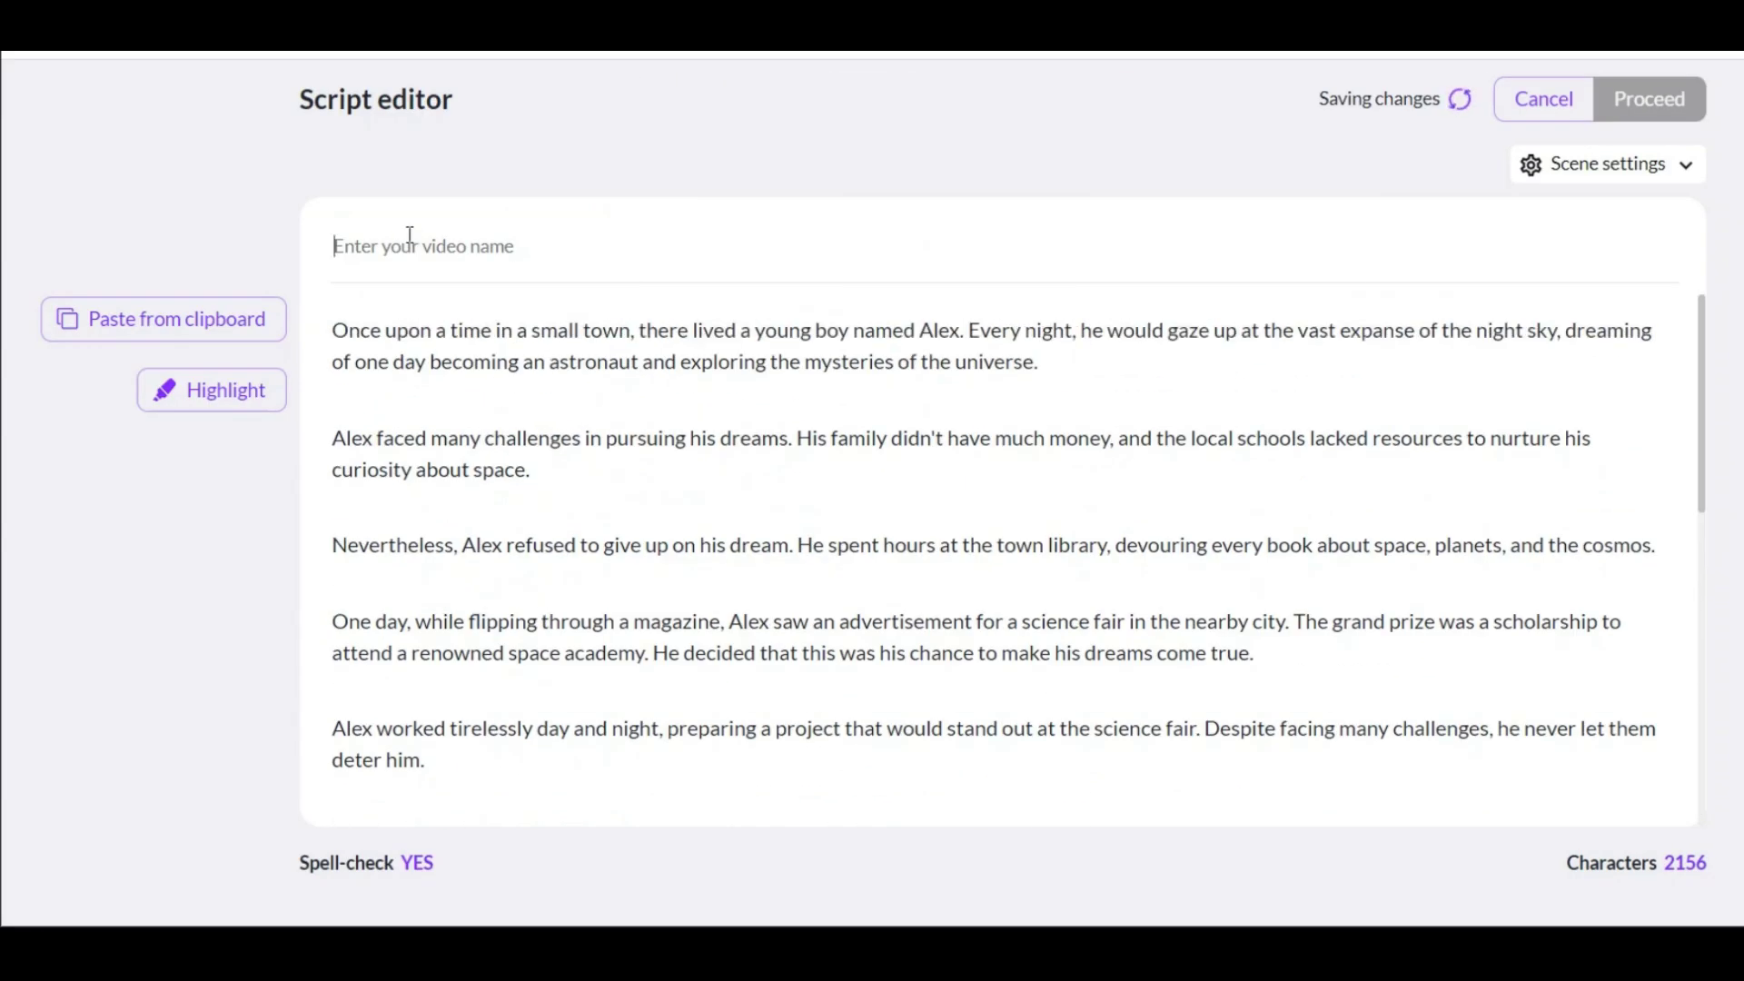
{"action": "type", "text": "motivation story"}
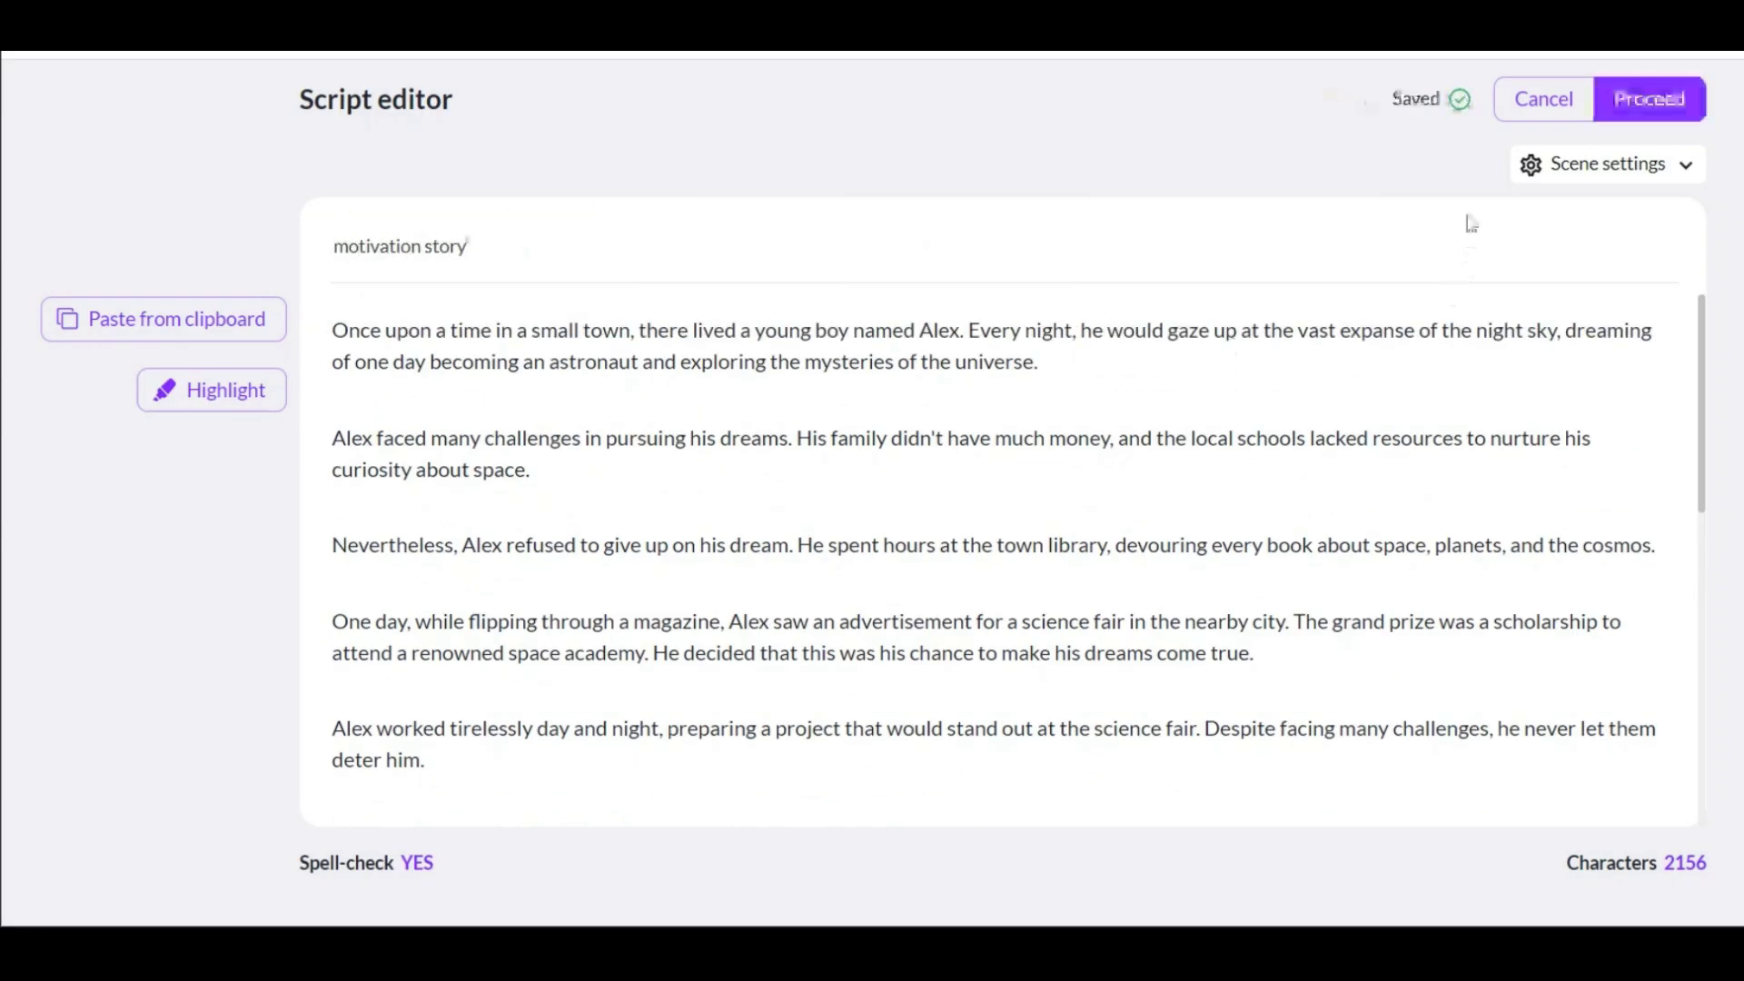
{"action": "left_click", "coordinate": [1592, 164]}
{"action": "left_click", "coordinate": [1599, 166]}
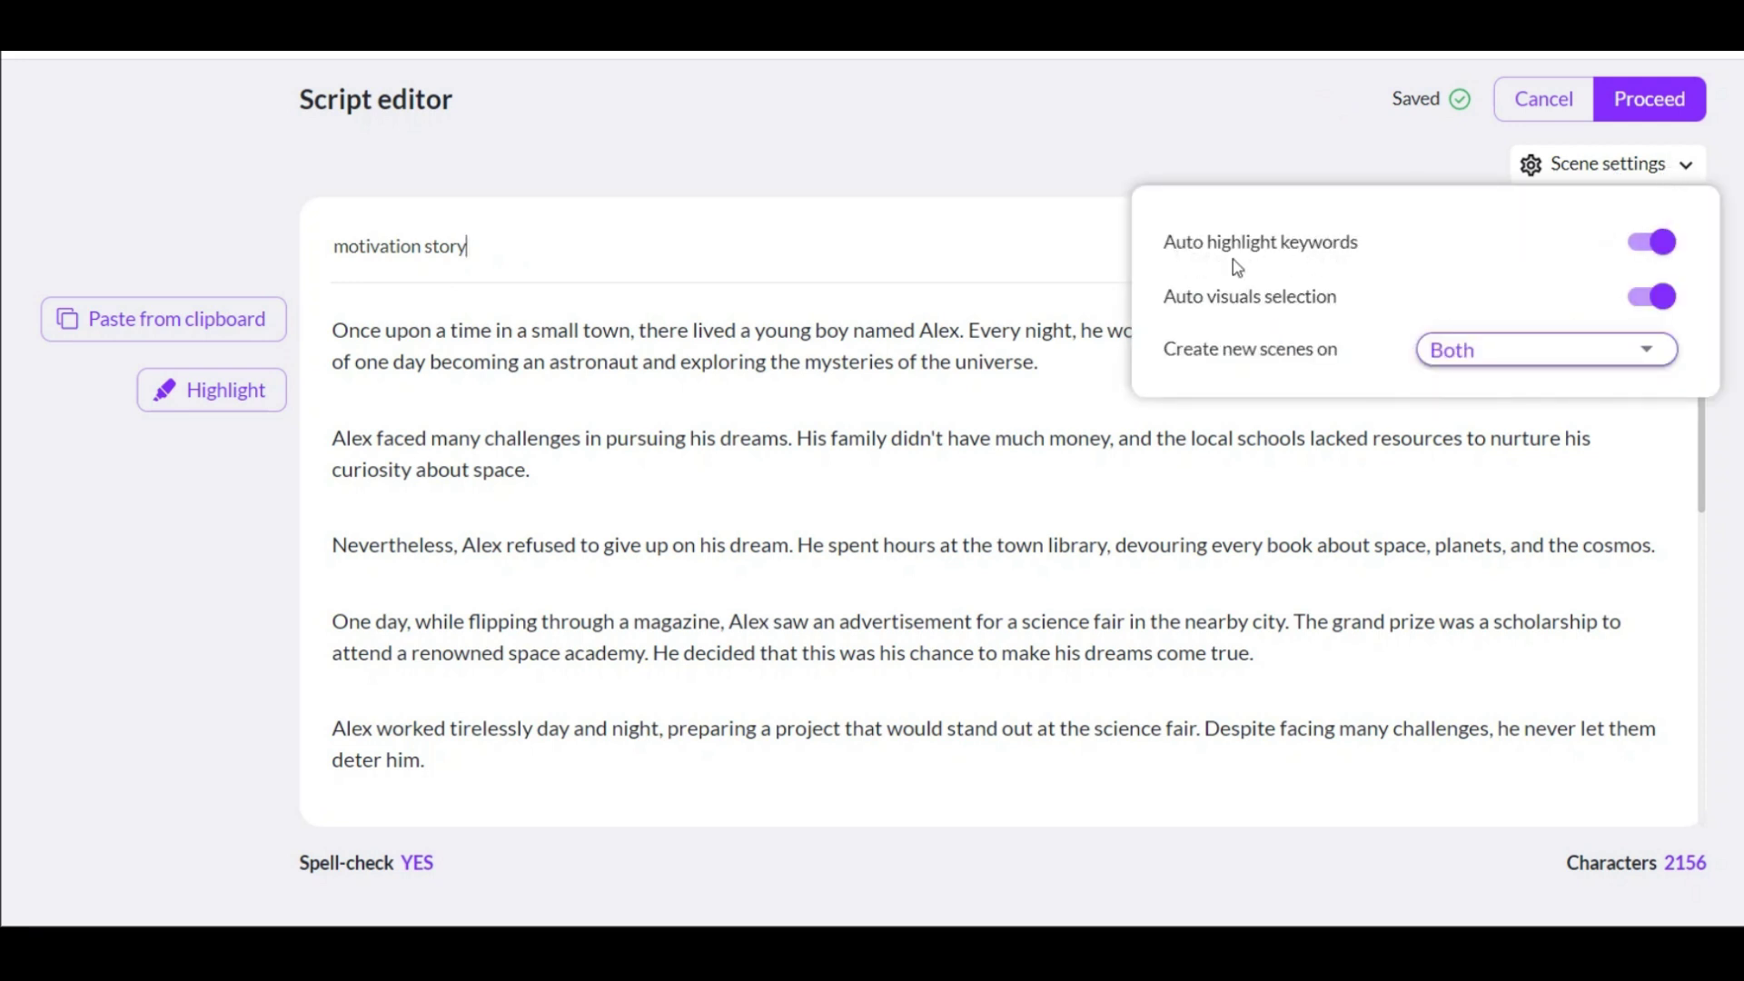
Keep Auto highlight keywords on, disable Auto visuals selection, and split scenes on Line breaks
{"action": "left_click", "coordinate": [1661, 243]}
{"action": "left_click", "coordinate": [1661, 243]}
{"action": "left_click", "coordinate": [1669, 303]}
{"action": "left_click", "coordinate": [1481, 352]}
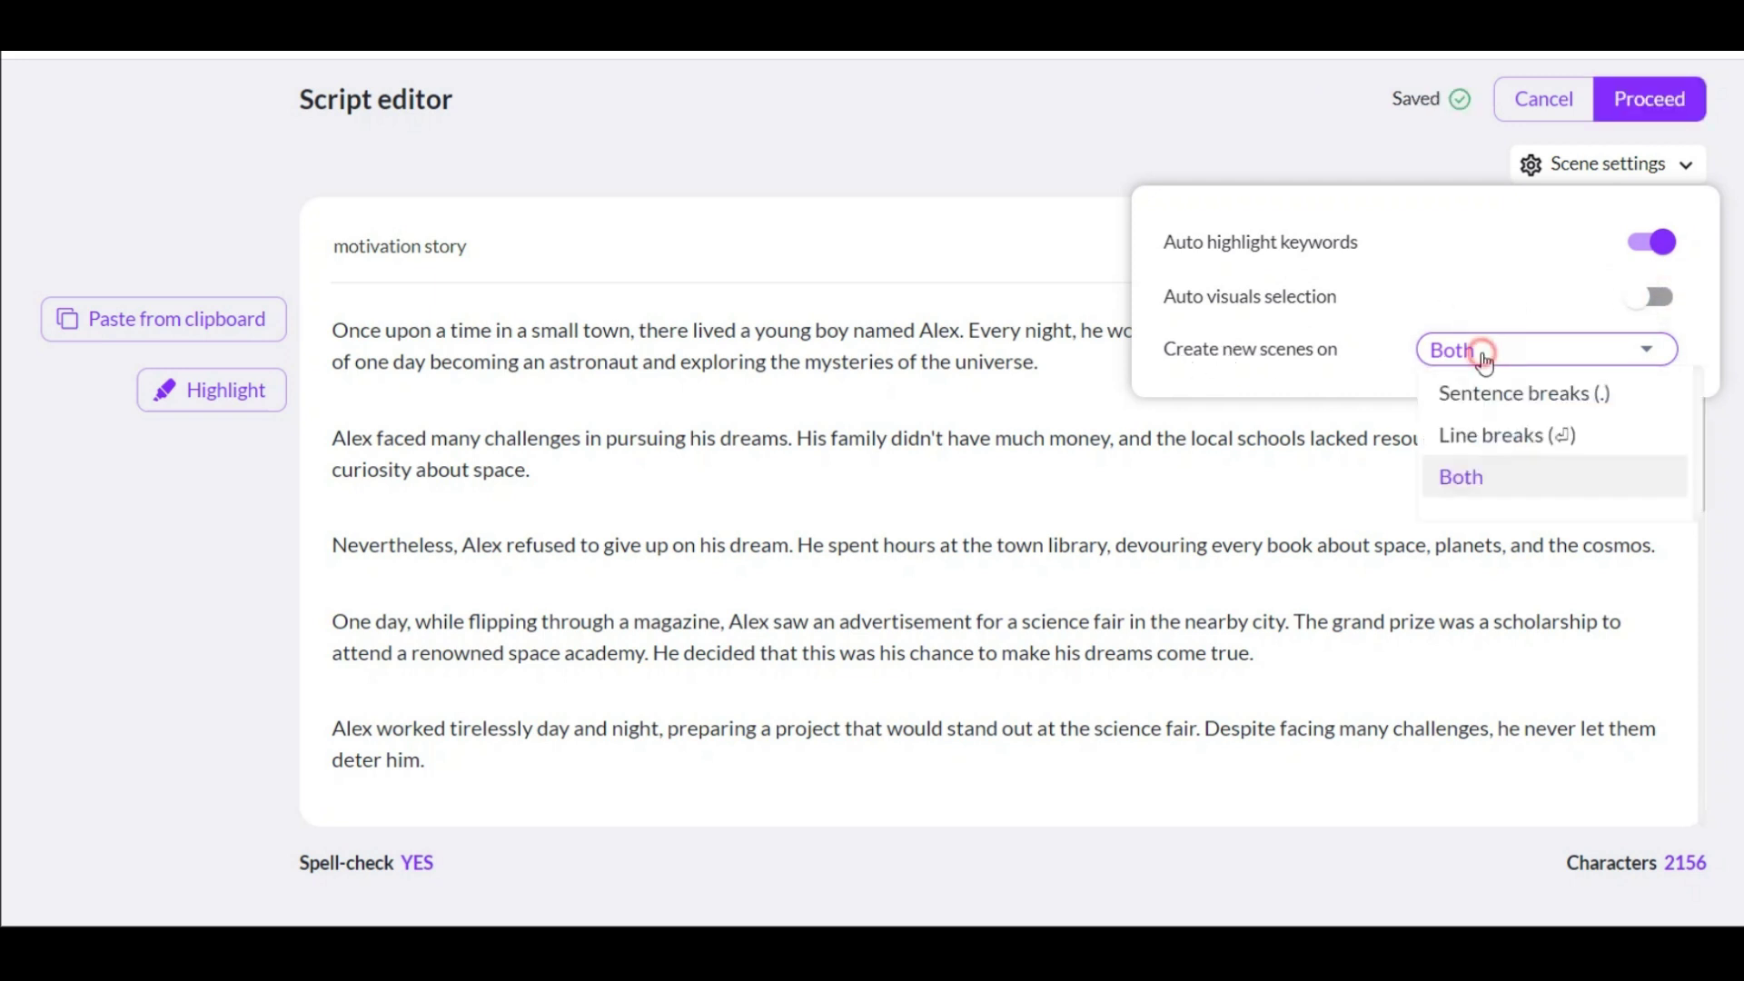
{"action": "left_click", "coordinate": [1539, 441]}
{"action": "left_click", "coordinate": [853, 388]}
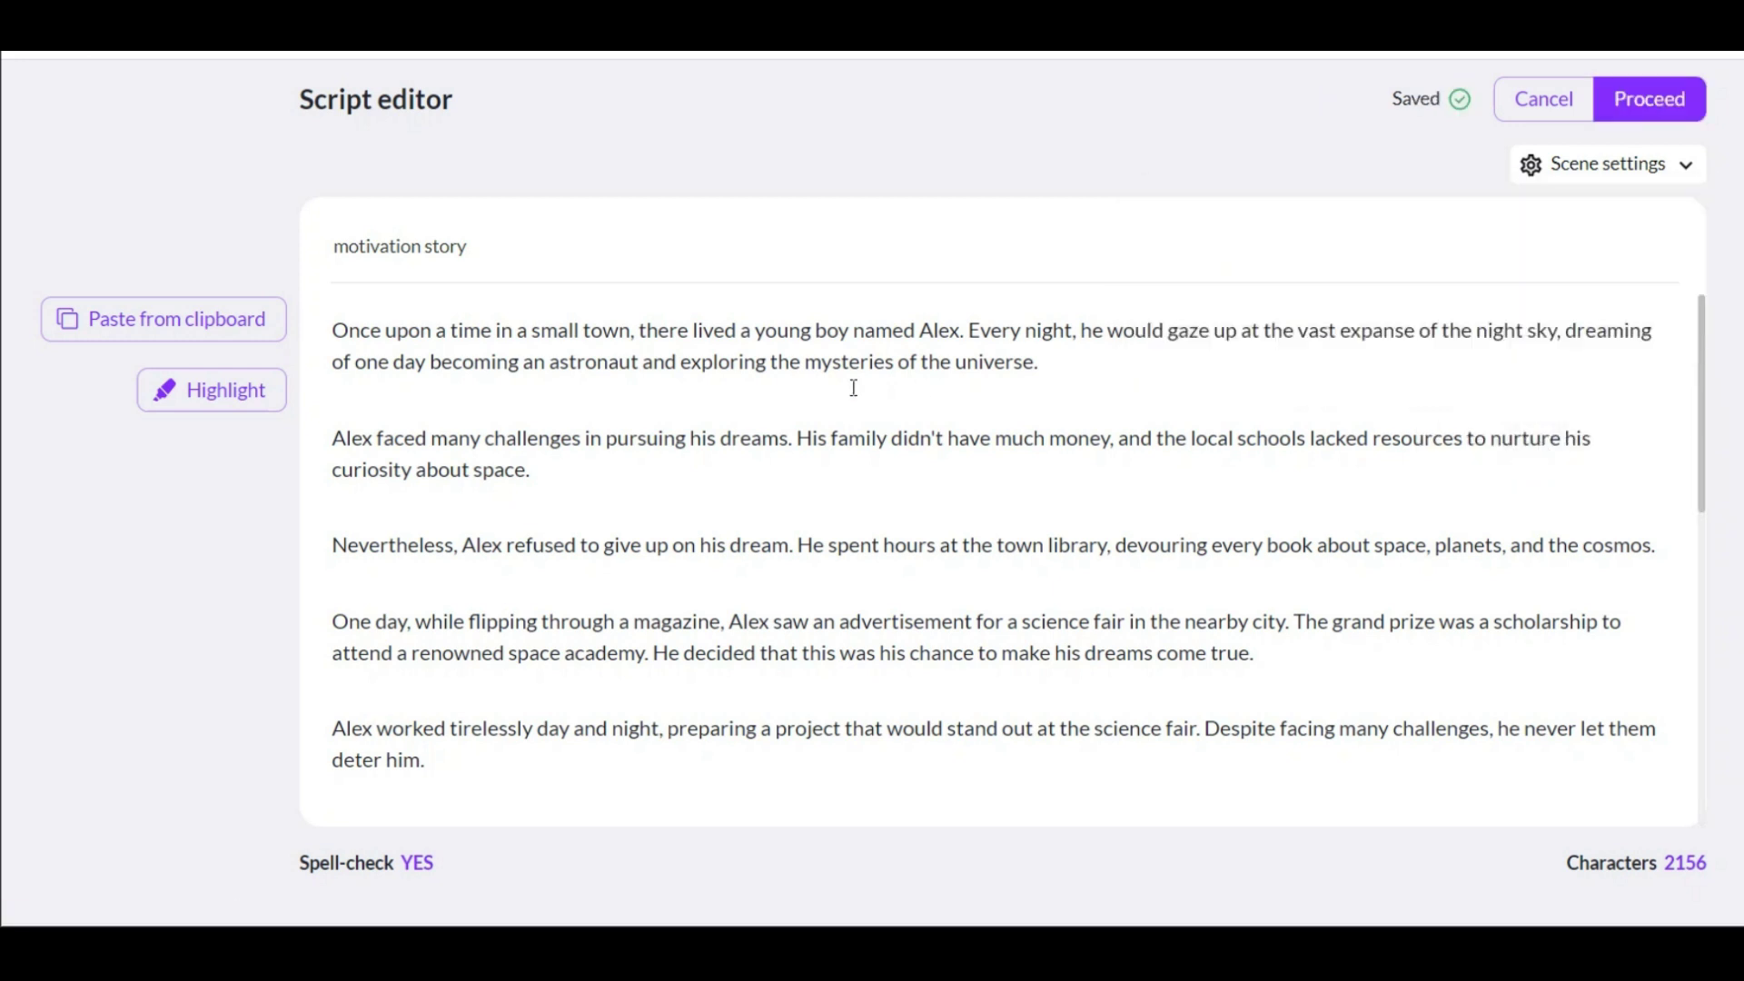
{"action": "left_click", "coordinate": [1071, 372]}
Proceed to the Templates library and choose the Pictory default template in 16:9 landscape
{"action": "left_click", "coordinate": [1669, 115]}
{"action": "scroll", "coordinate": [1003, 345], "scroll_direction": "down", "scroll_amount": 4}
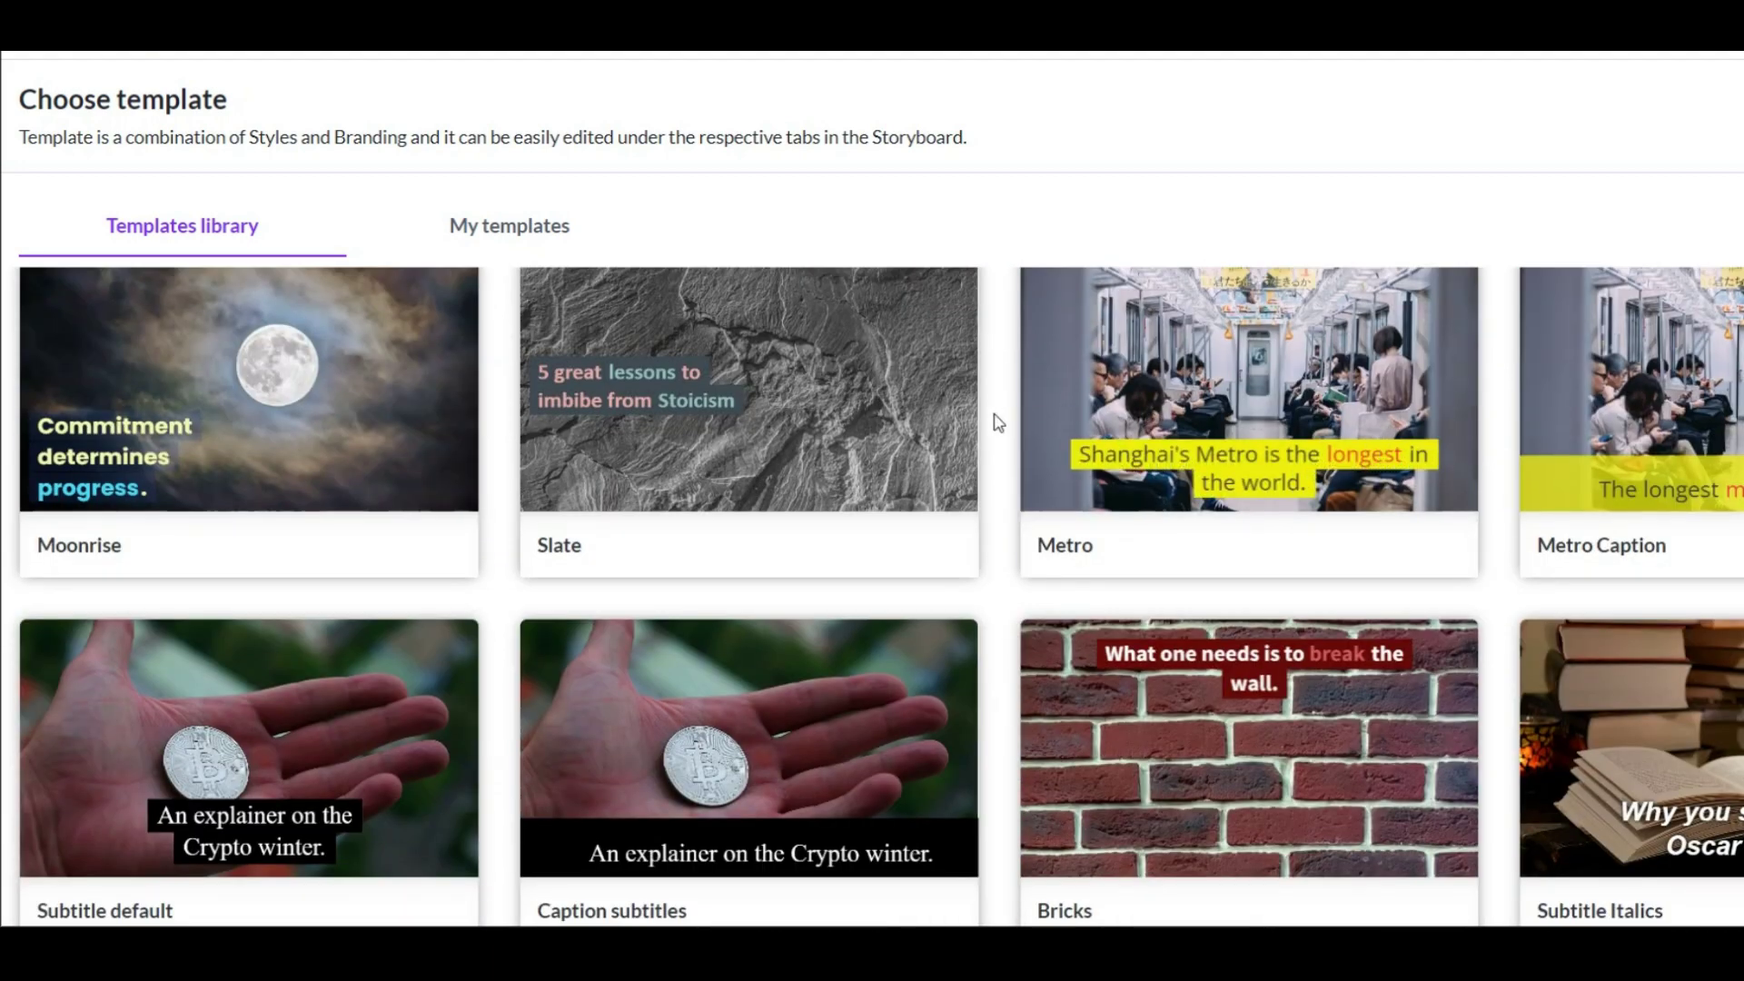
{"action": "scroll", "coordinate": [997, 418], "scroll_direction": "down", "scroll_amount": 5}
{"action": "scroll", "coordinate": [996, 533], "scroll_direction": "down", "scroll_amount": 2}
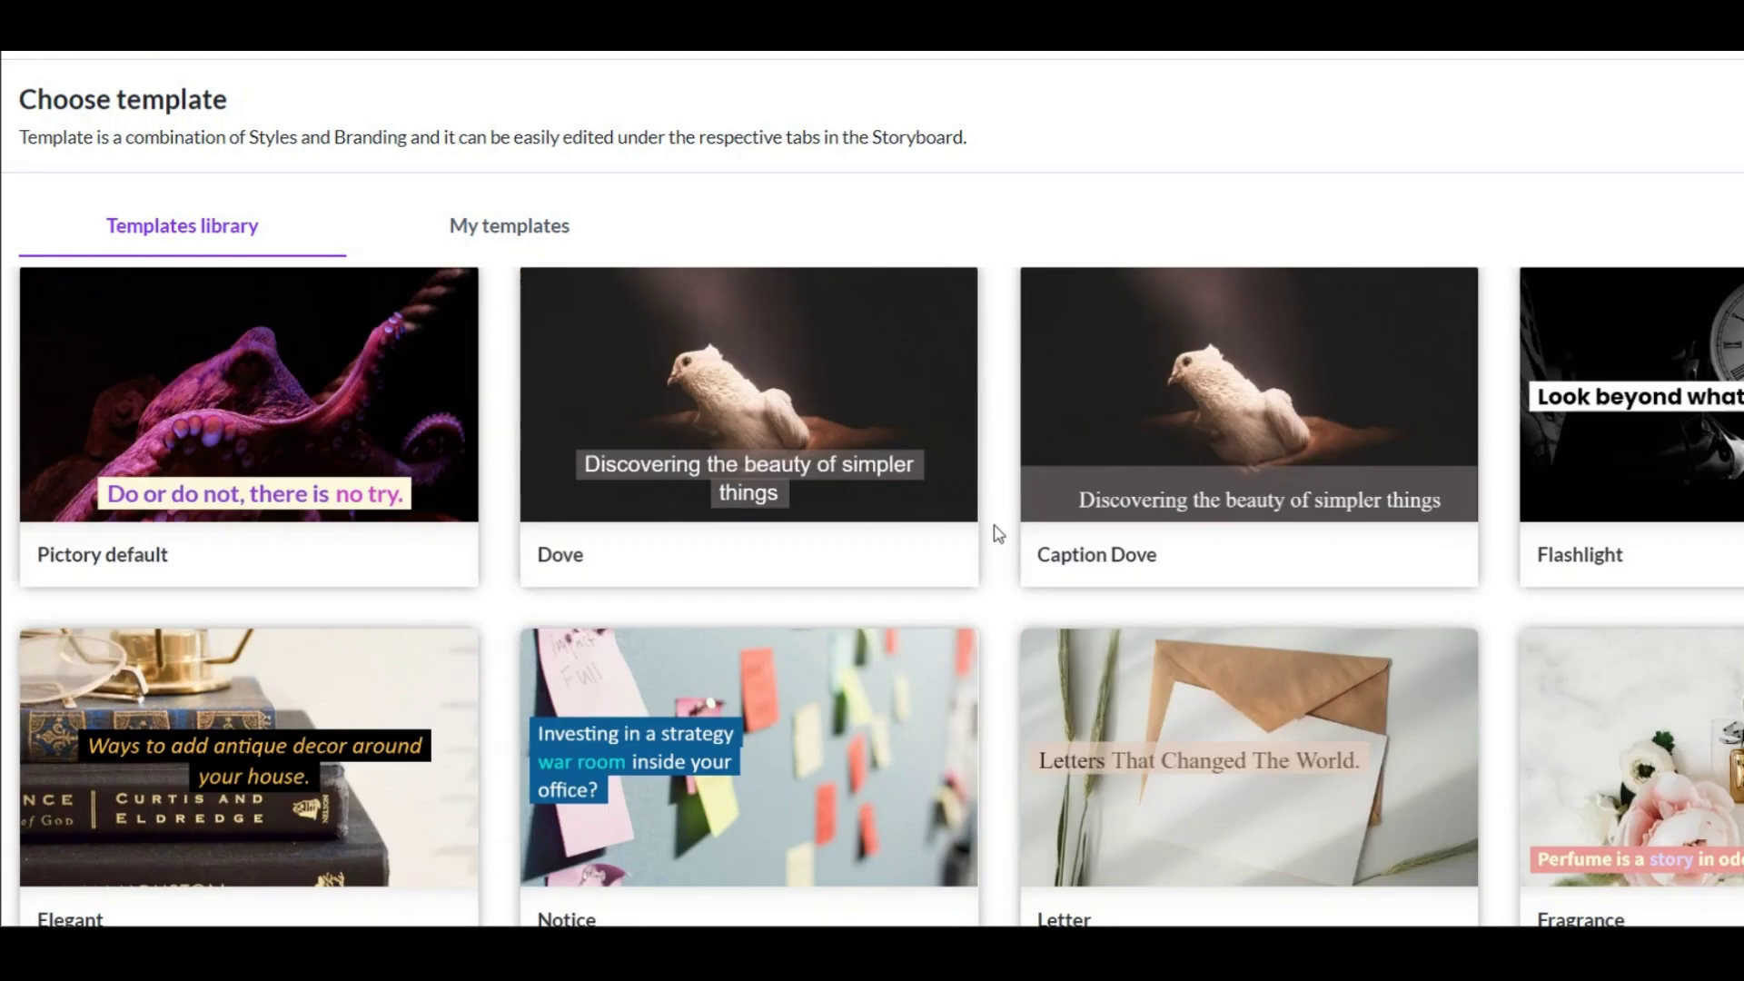
{"action": "scroll", "coordinate": [436, 523], "scroll_direction": "up", "scroll_amount": 1}
{"action": "scroll", "coordinate": [498, 508], "scroll_direction": "down", "scroll_amount": 3}
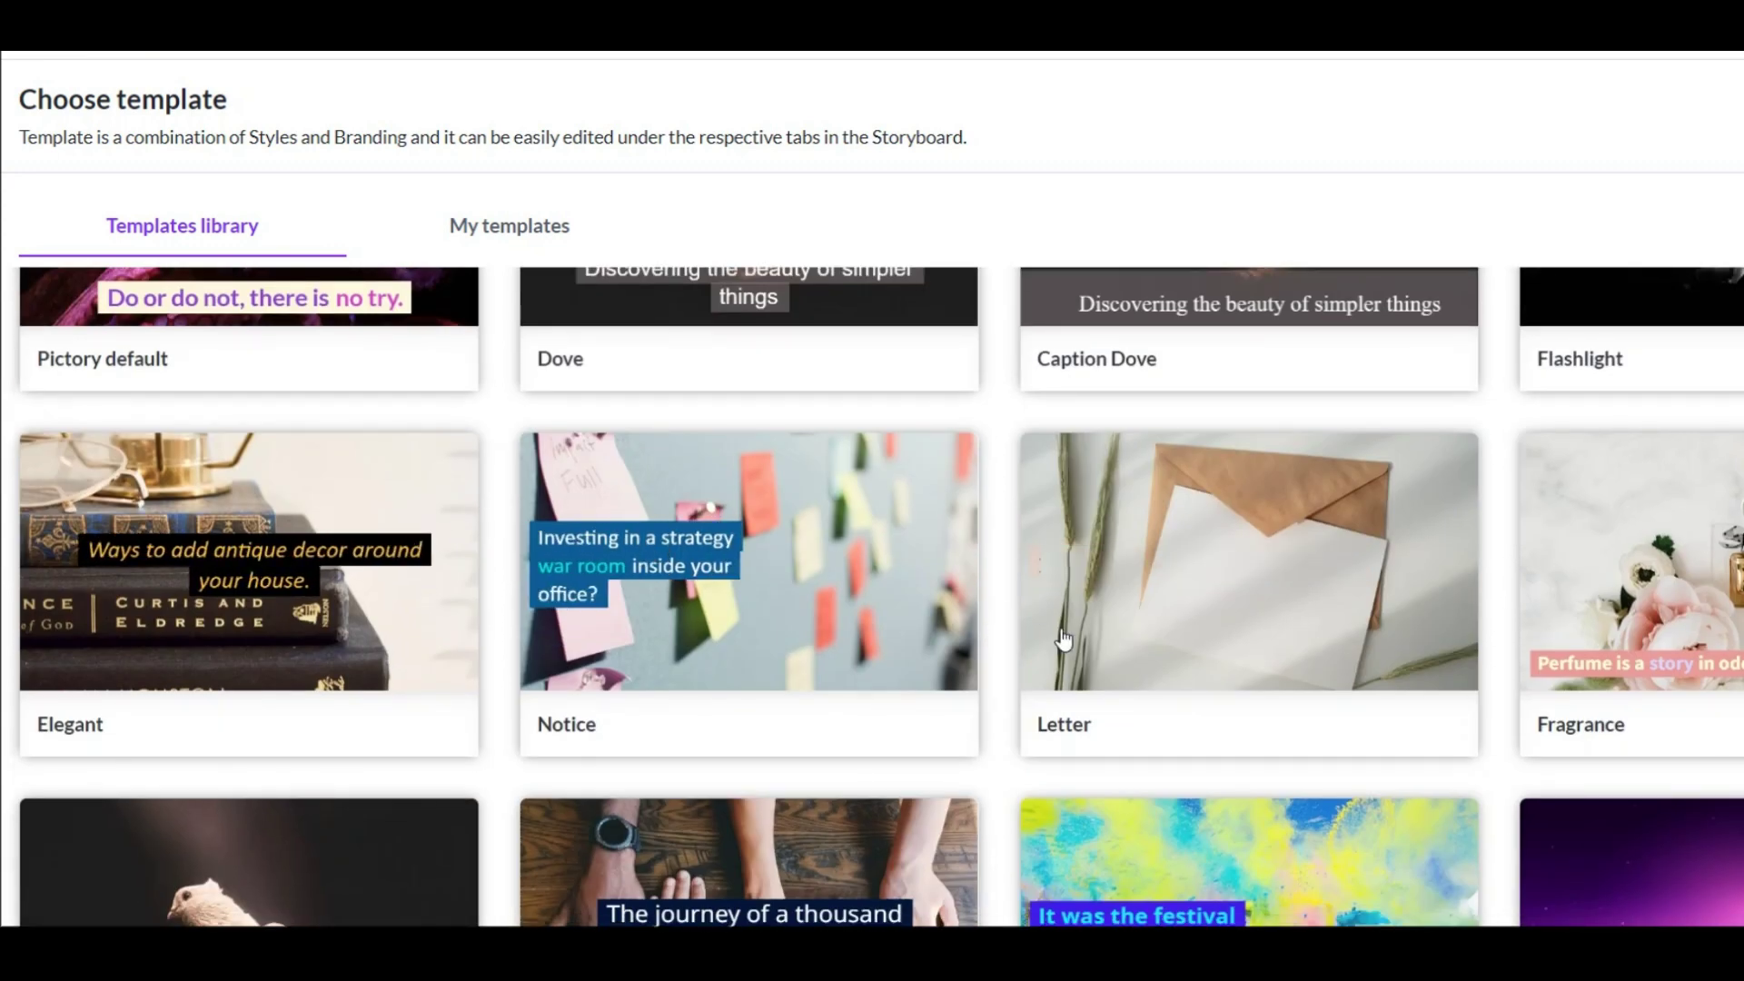
{"action": "scroll", "coordinate": [999, 493], "scroll_direction": "up", "scroll_amount": 2}
{"action": "scroll", "coordinate": [999, 493], "scroll_direction": "up", "scroll_amount": 3}
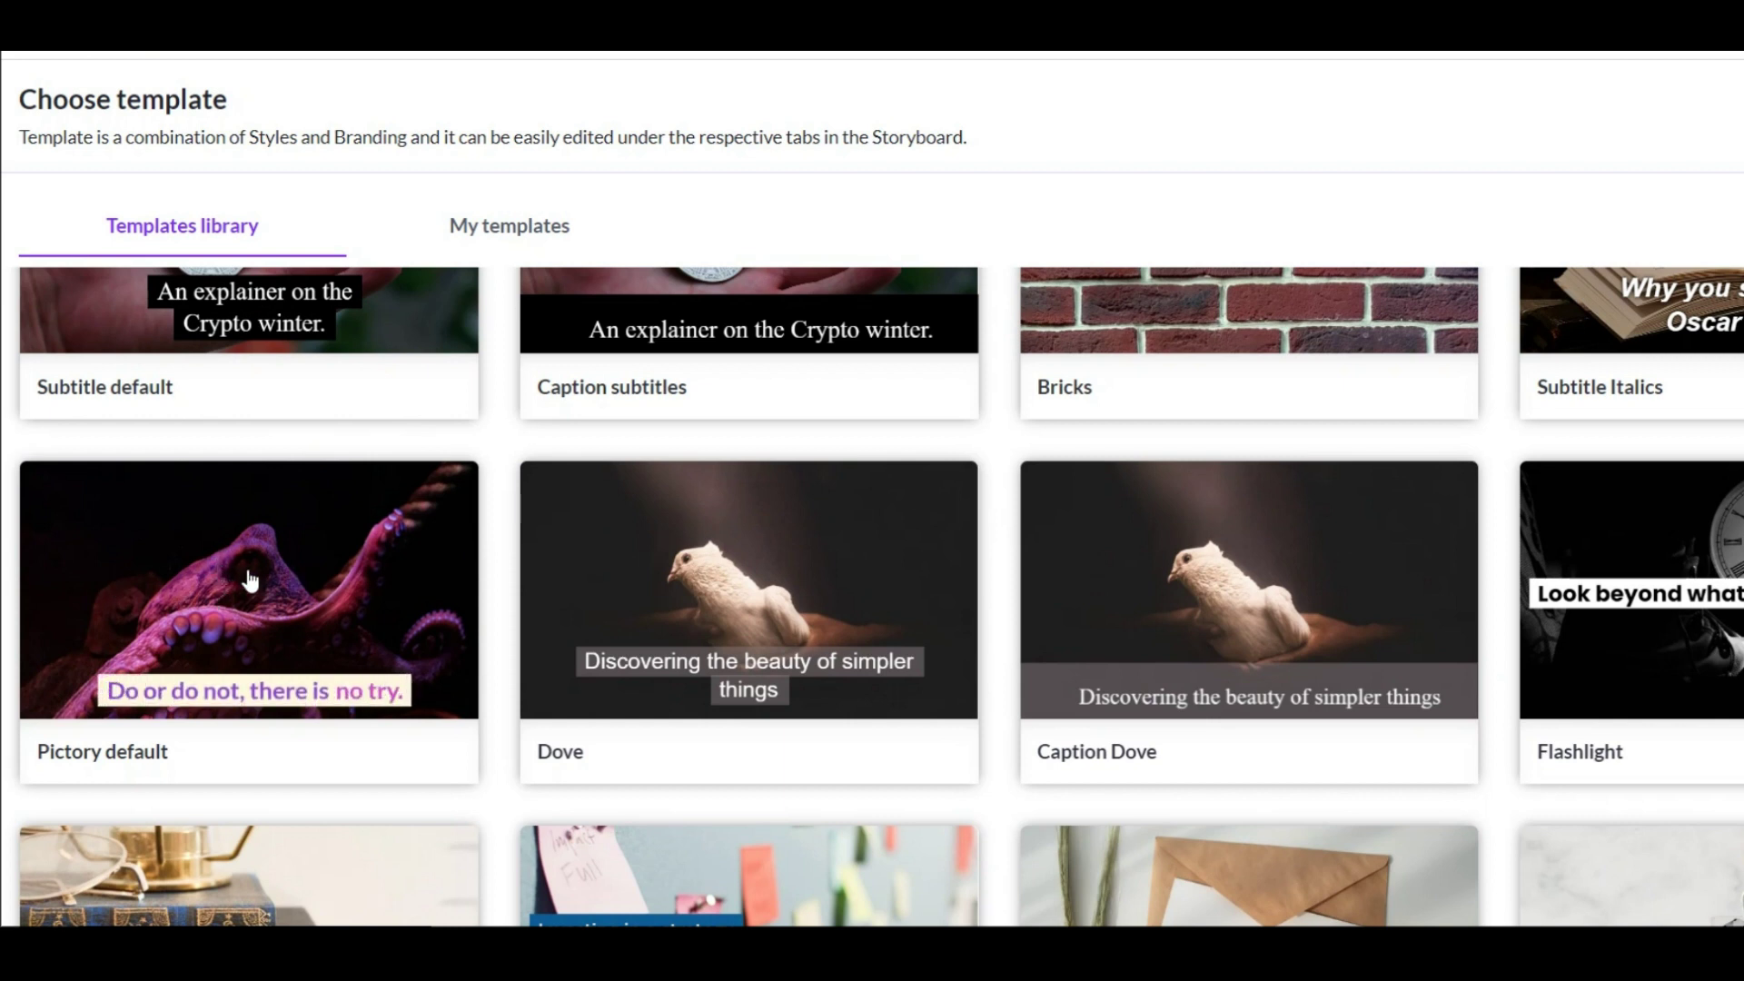
{"action": "mouse_move", "coordinate": [250, 579]}
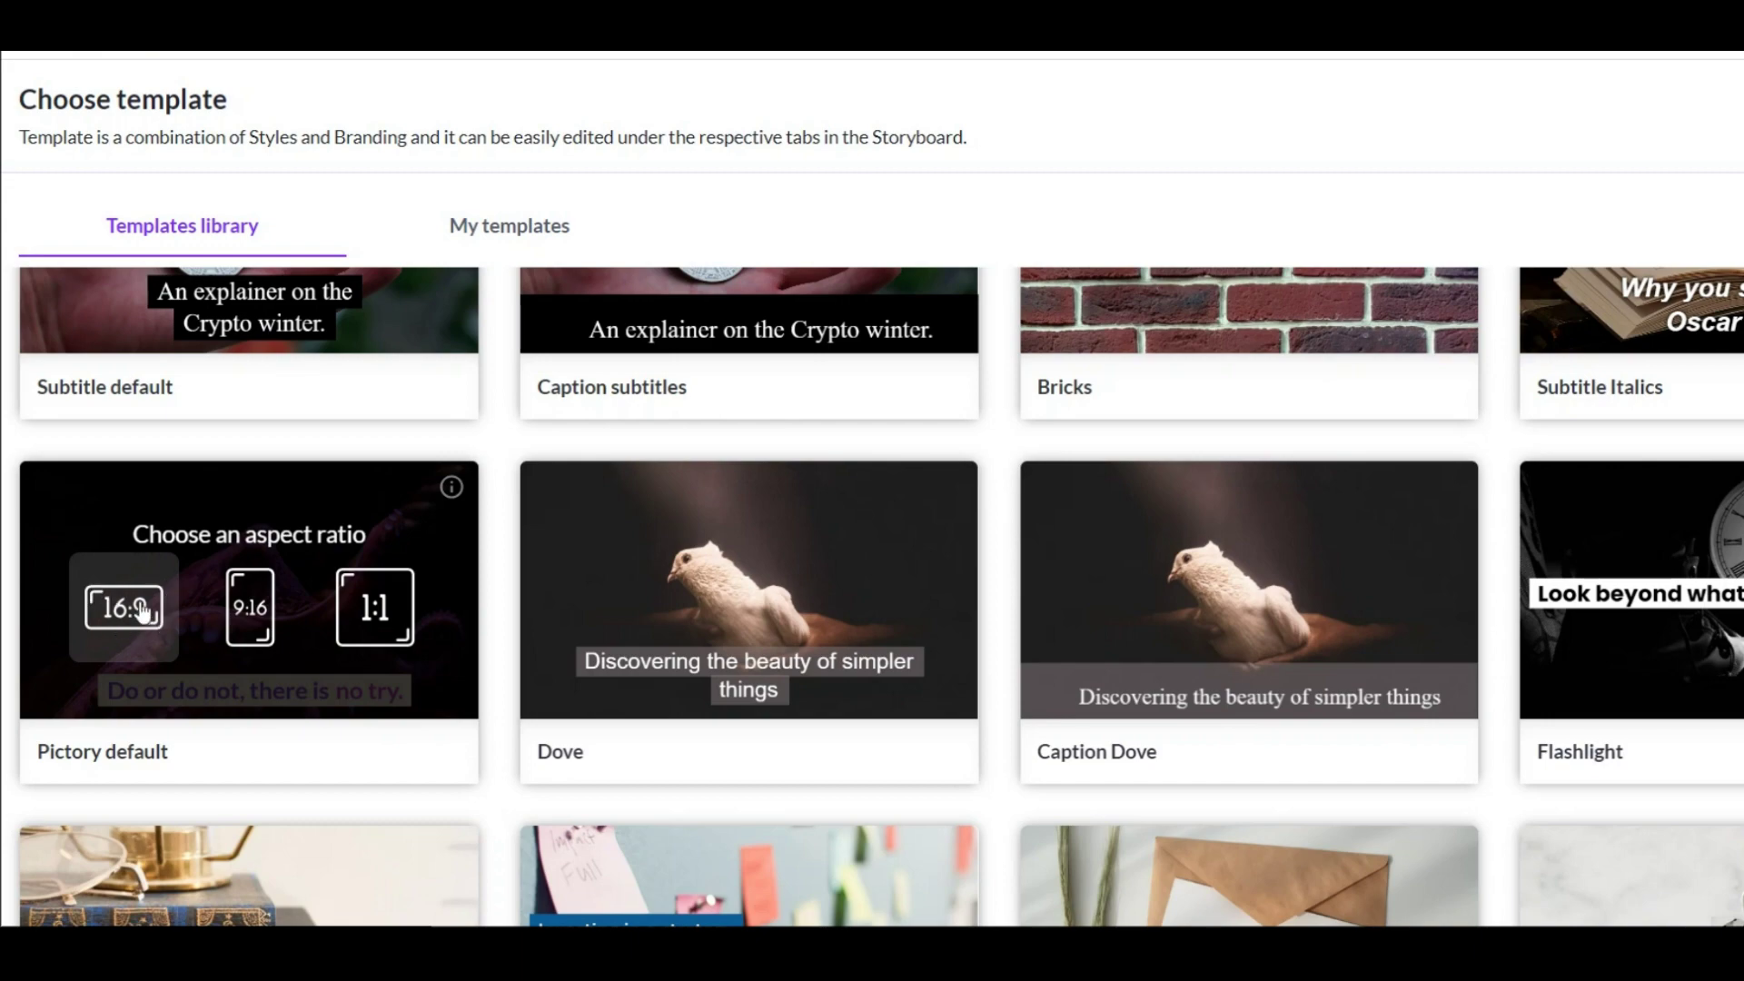
{"action": "left_click", "coordinate": [119, 631]}
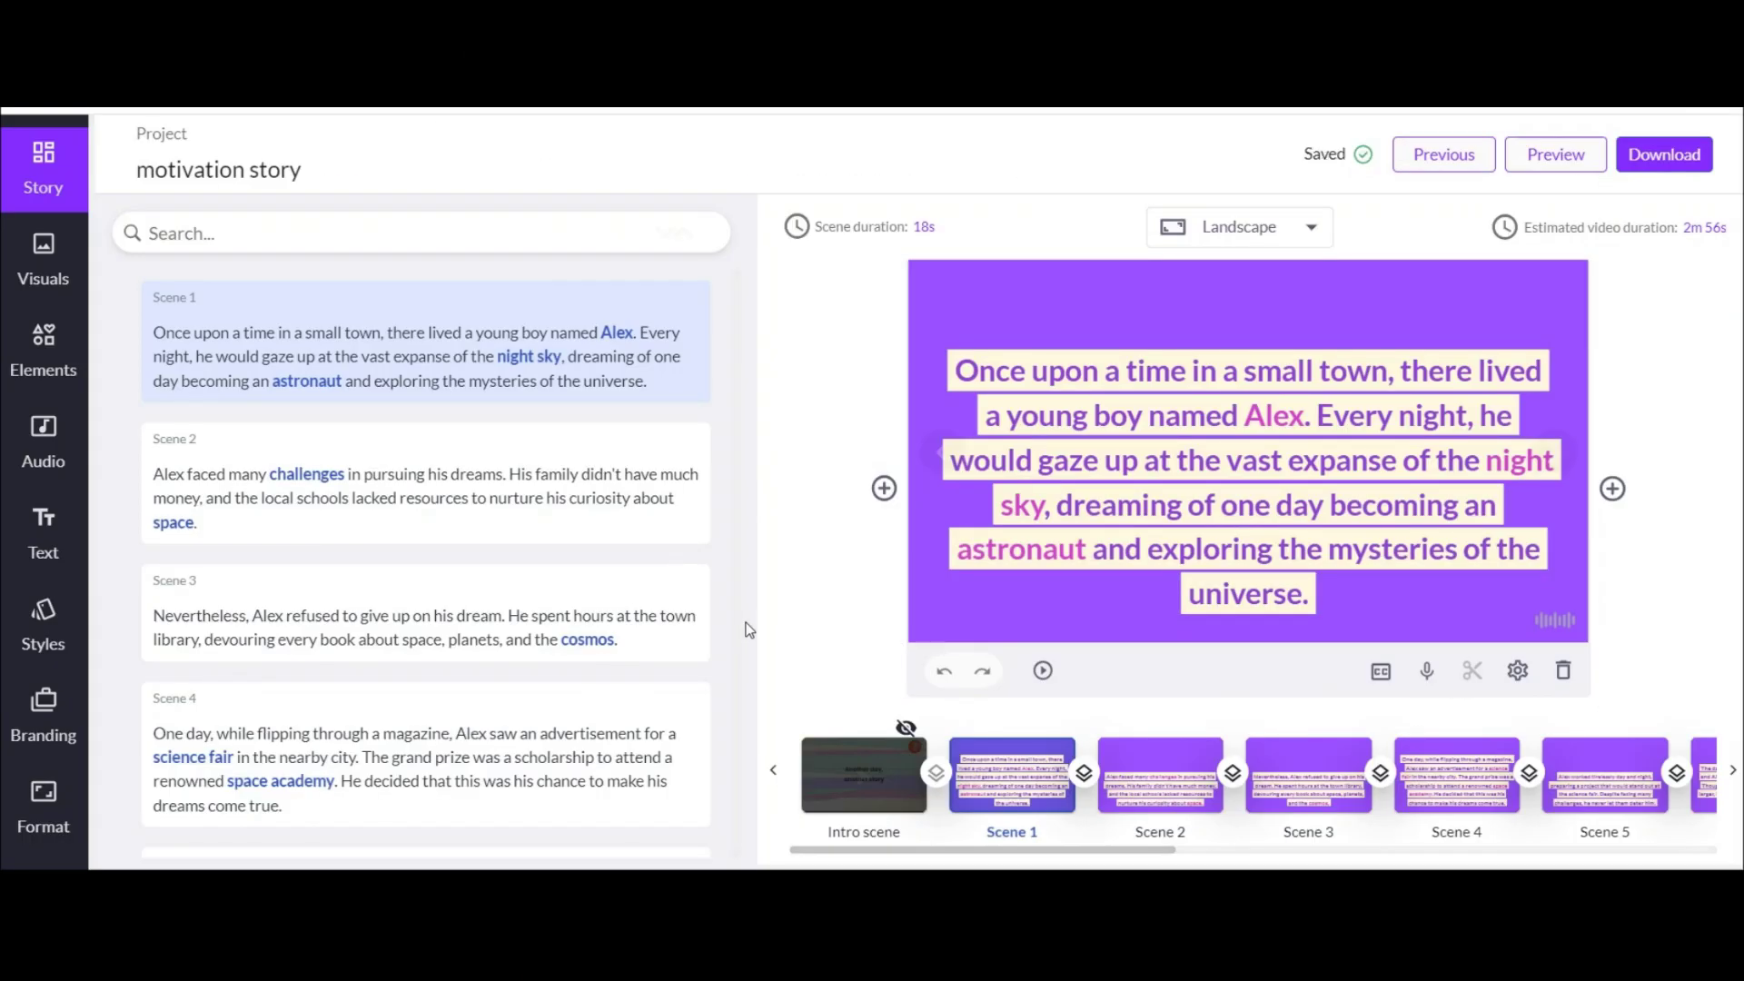
Set Scene 1's subtitle font size to 25 and apply that style to all scenes
{"action": "left_click_drag", "start_coordinate": [926, 850], "coordinate": [1228, 858]}
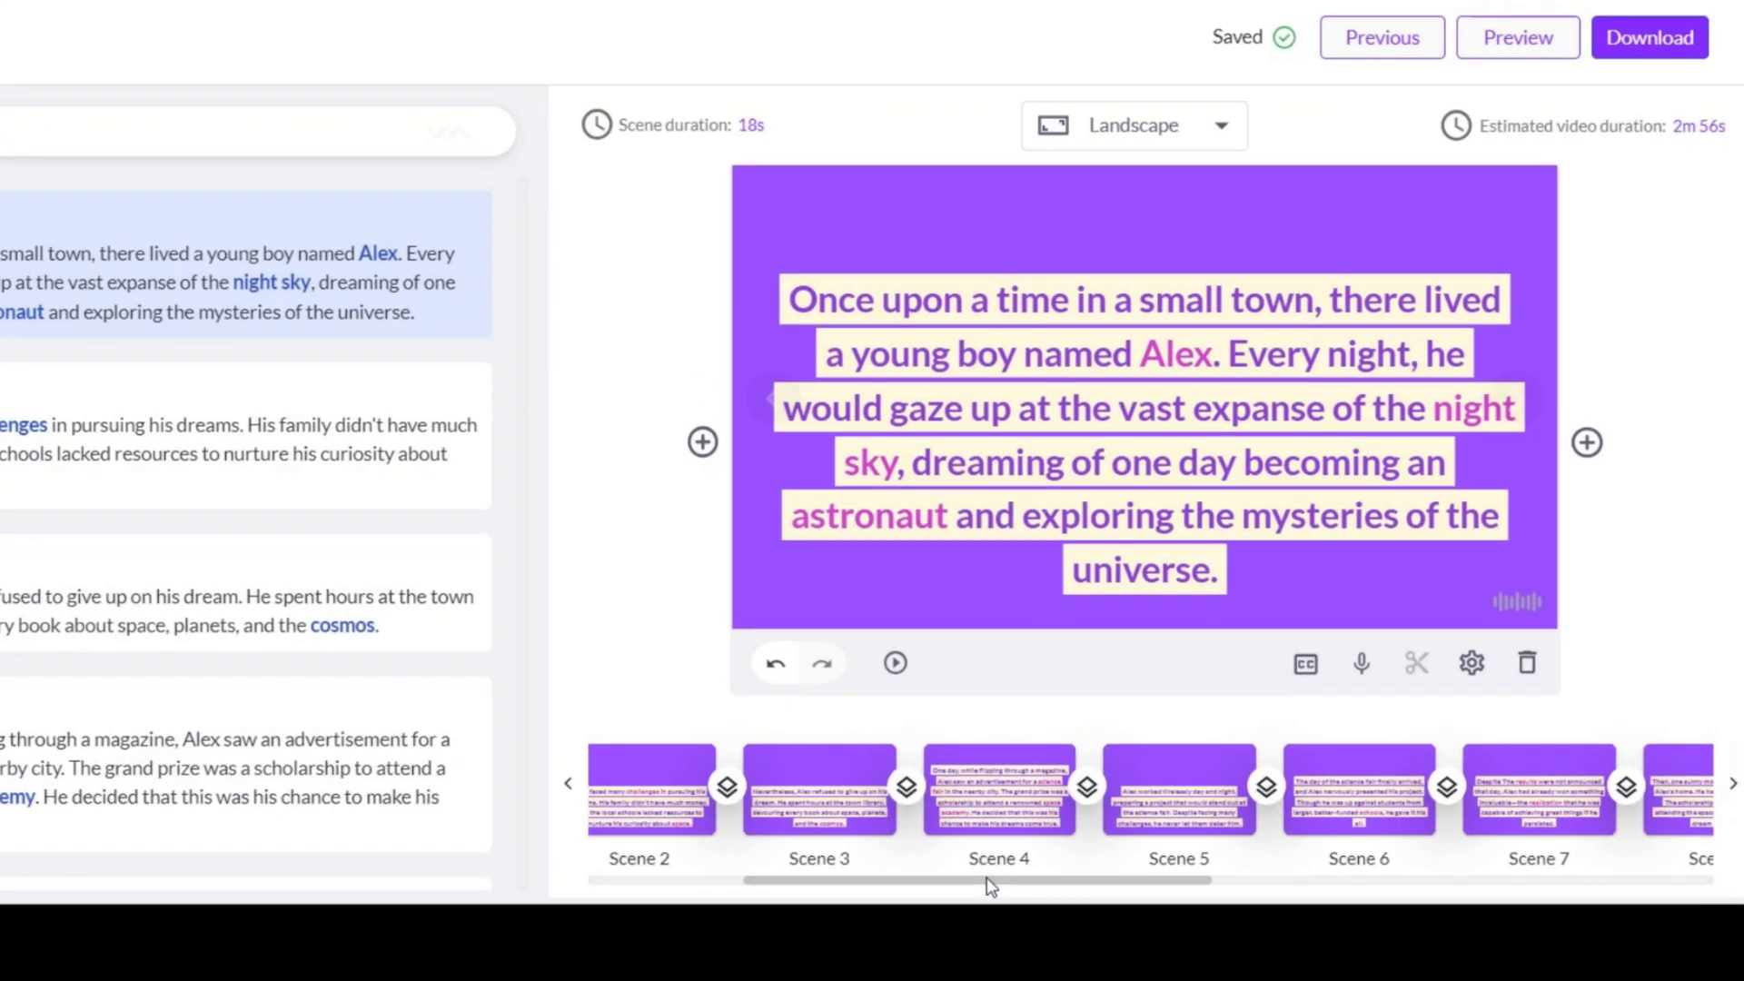
{"action": "left_click_drag", "start_coordinate": [881, 963], "coordinate": [291, 957]}
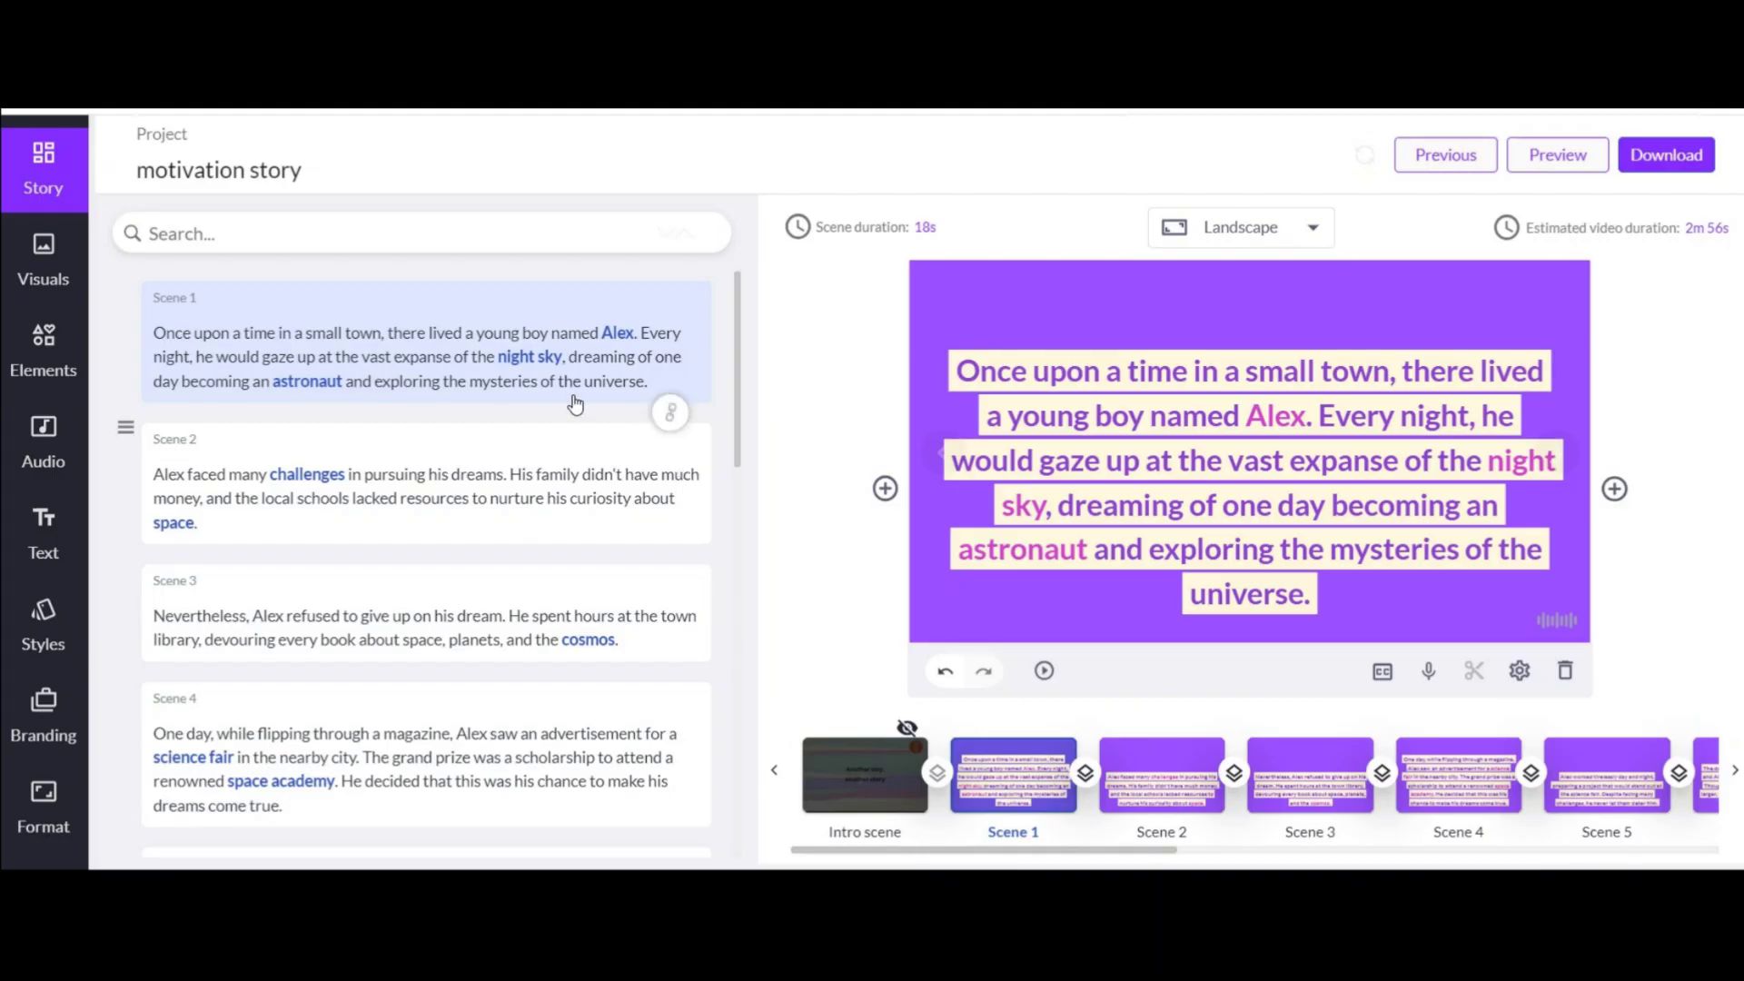
{"action": "scroll", "coordinate": [581, 299], "scroll_direction": "down", "scroll_amount": 5}
{"action": "scroll", "coordinate": [964, 504], "scroll_direction": "down", "scroll_amount": 10}
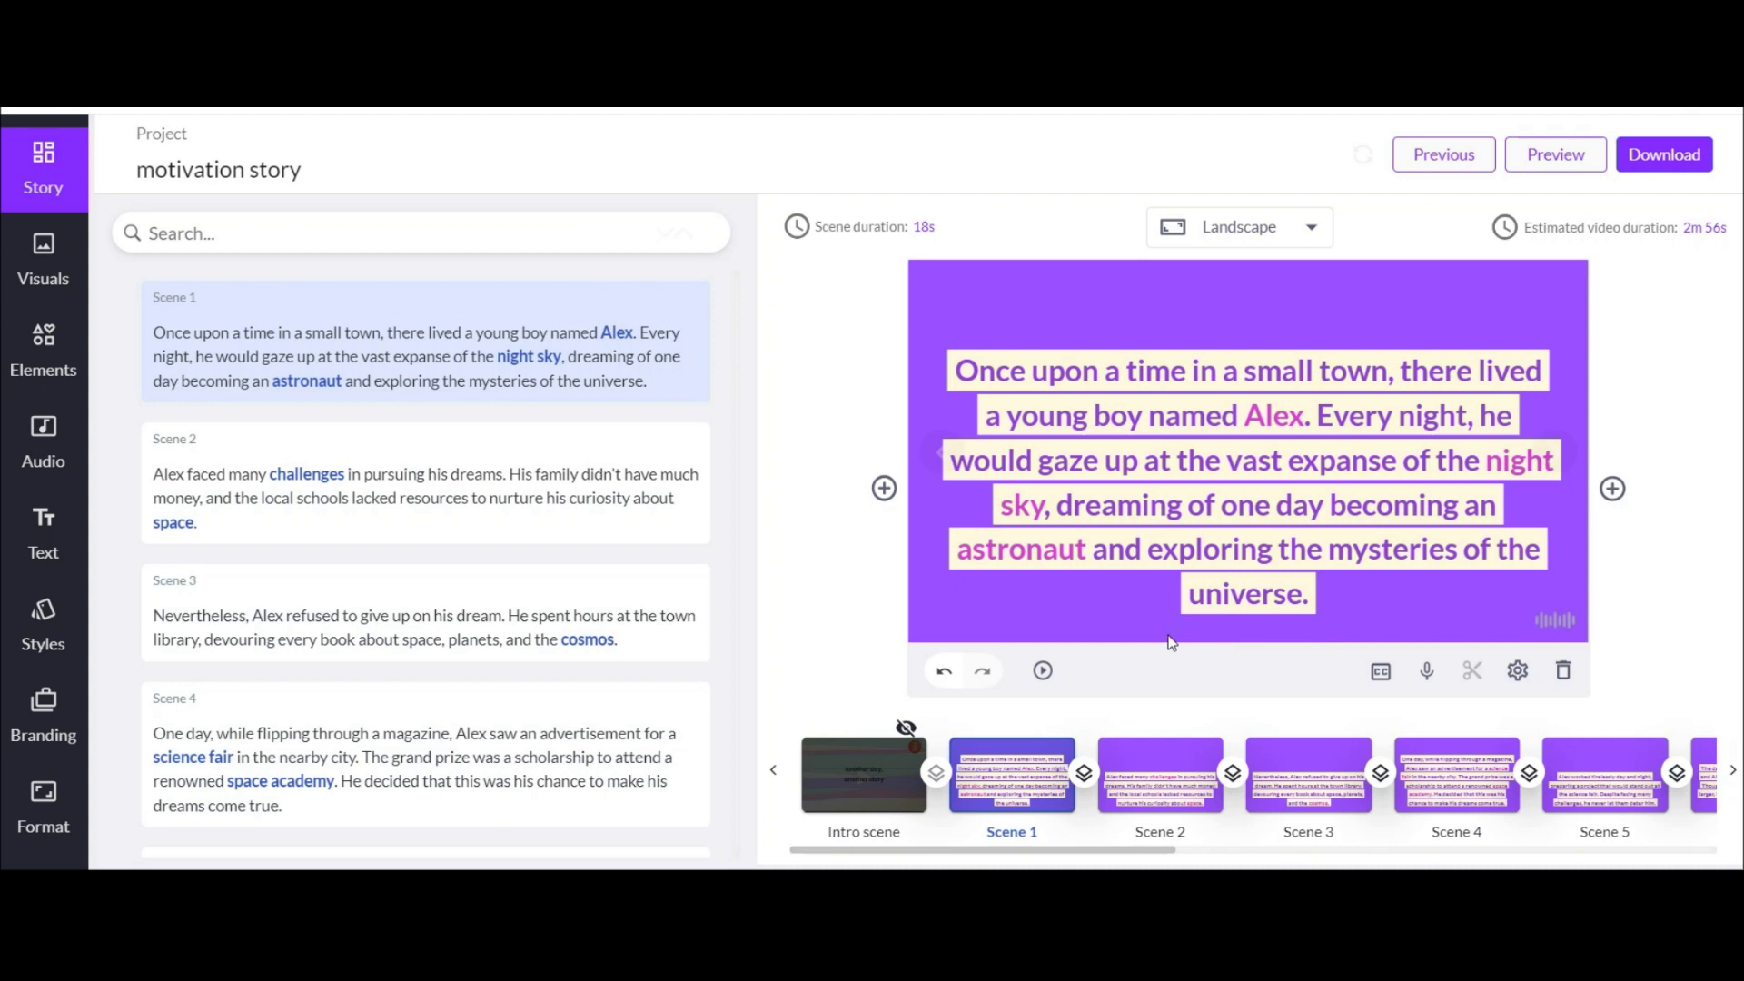
{"action": "left_click", "coordinate": [1178, 477]}
{"action": "double_click", "coordinate": [955, 226]}
{"action": "type", "text": "2"}
{"action": "key", "text": "Return"}
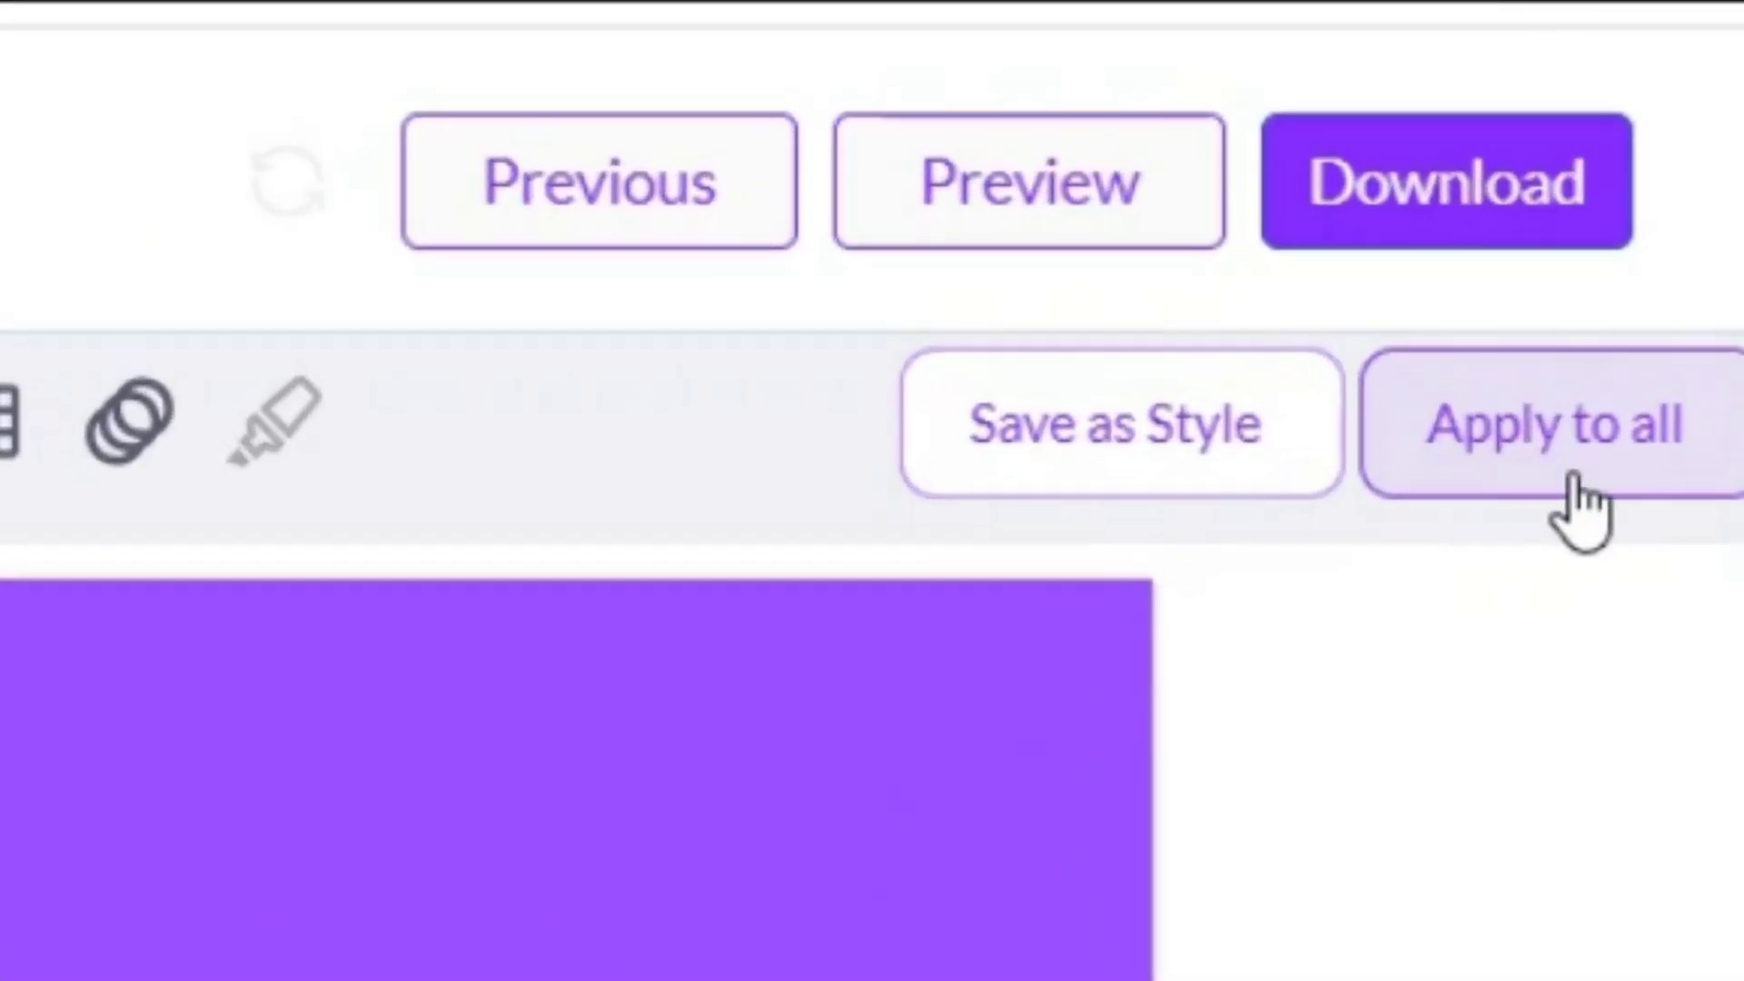
{"action": "left_click", "coordinate": [1574, 497]}
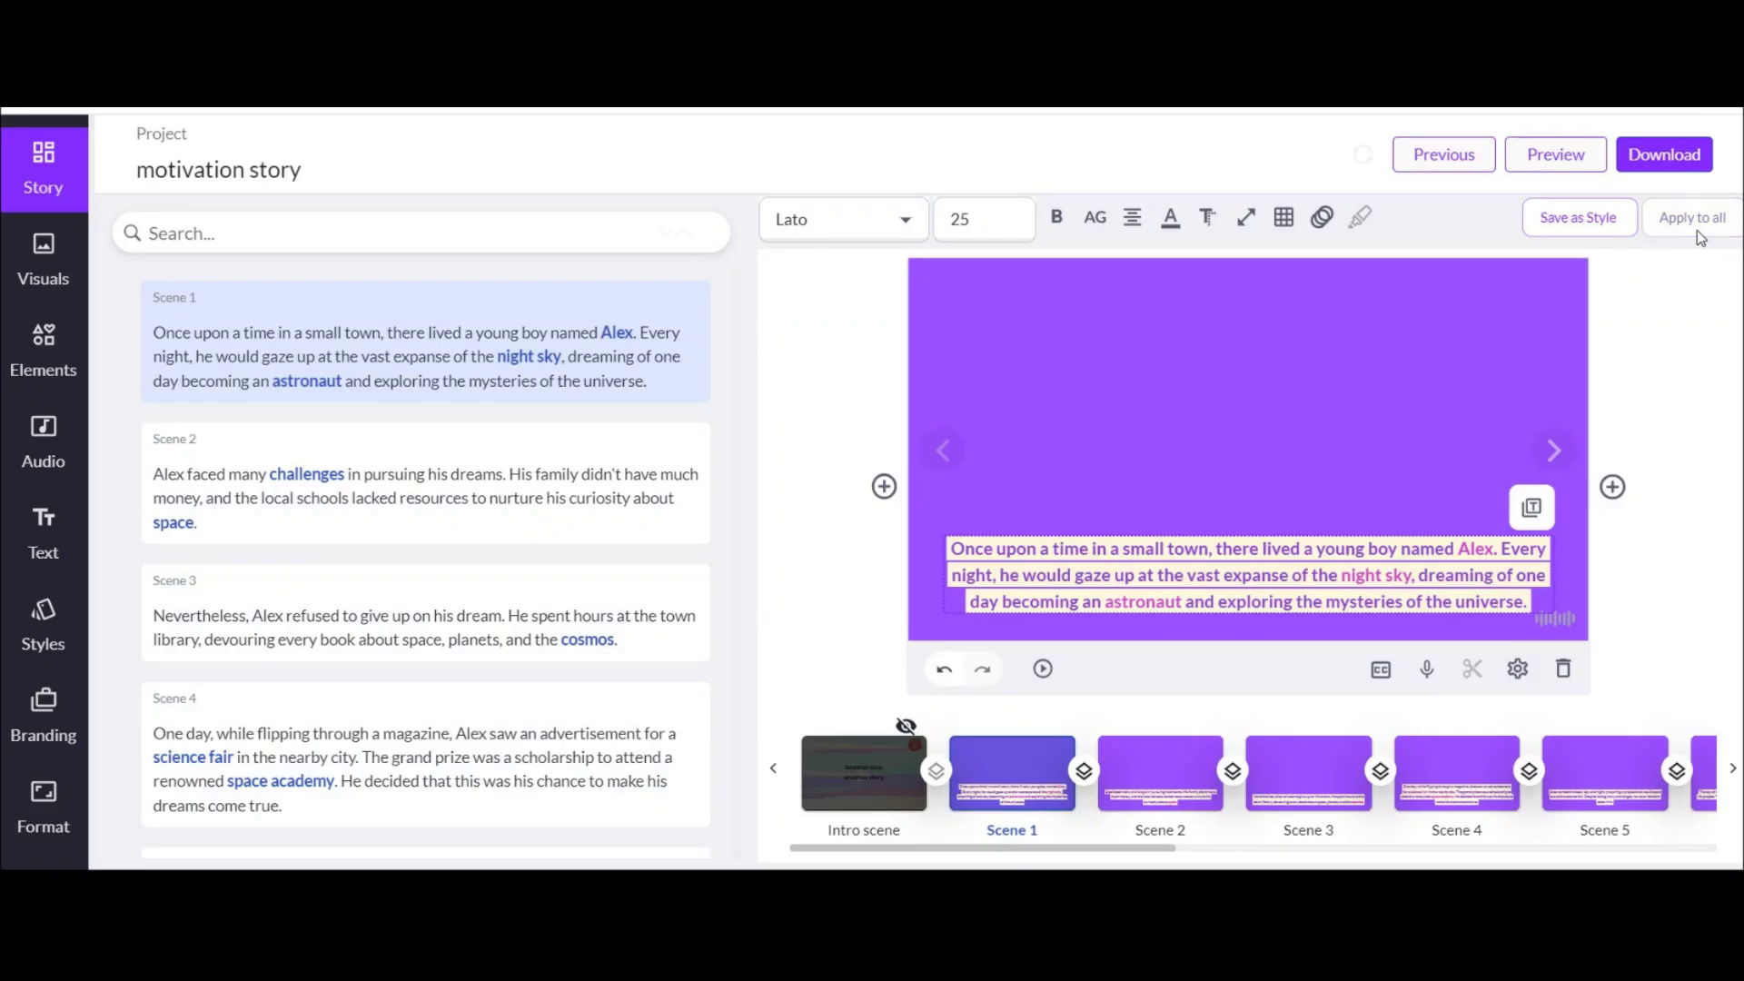
{"action": "left_click", "coordinate": [1192, 797]}
{"action": "left_click", "coordinate": [1007, 797]}
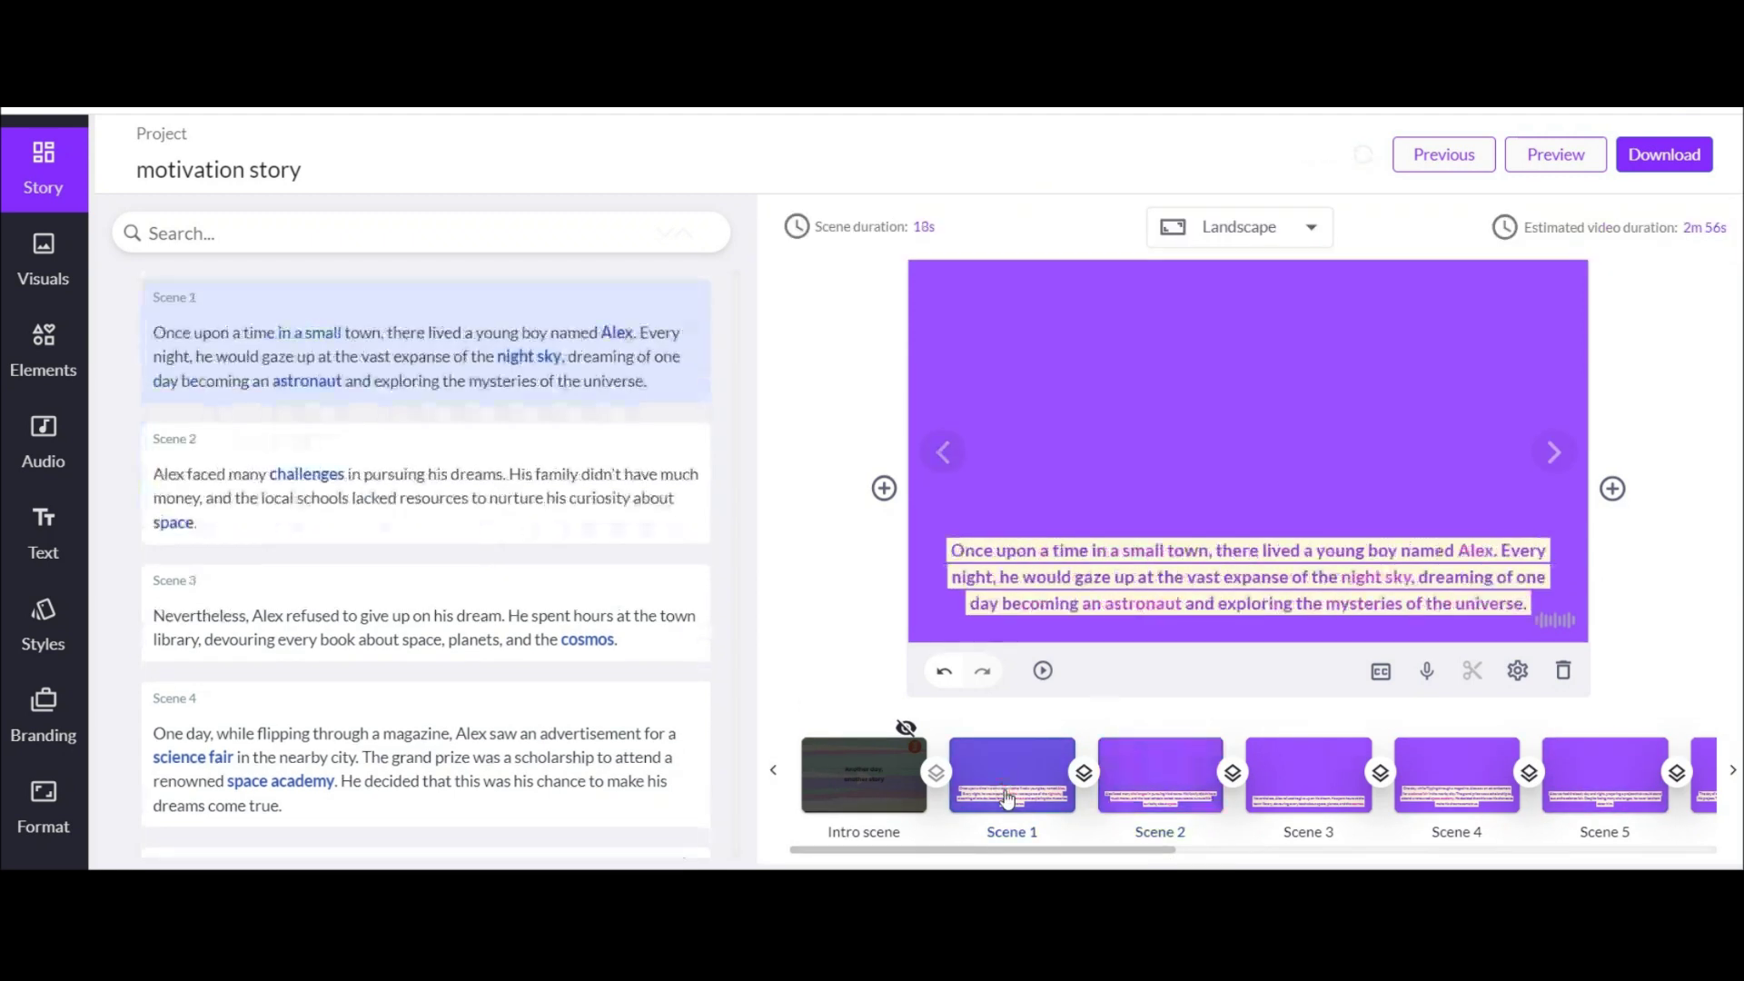
Upload all the animated story clip files from the computer into My Uploads
{"action": "left_click", "coordinate": [39, 258]}
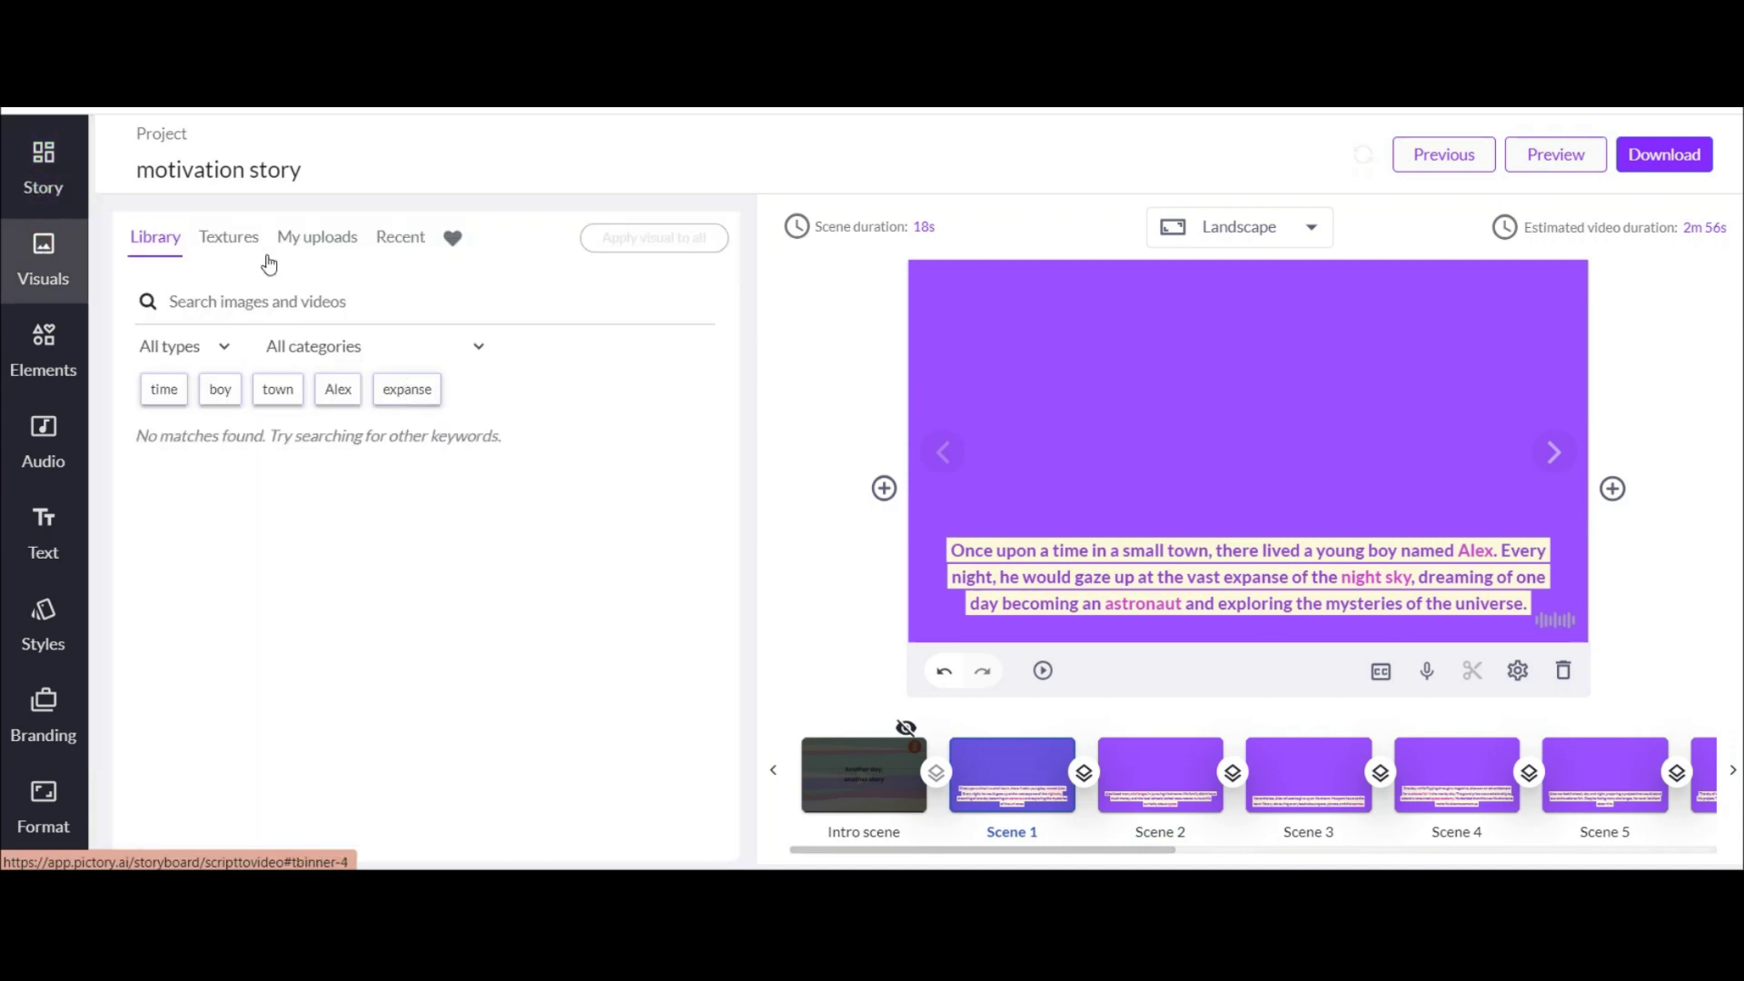
{"action": "left_click", "coordinate": [333, 249]}
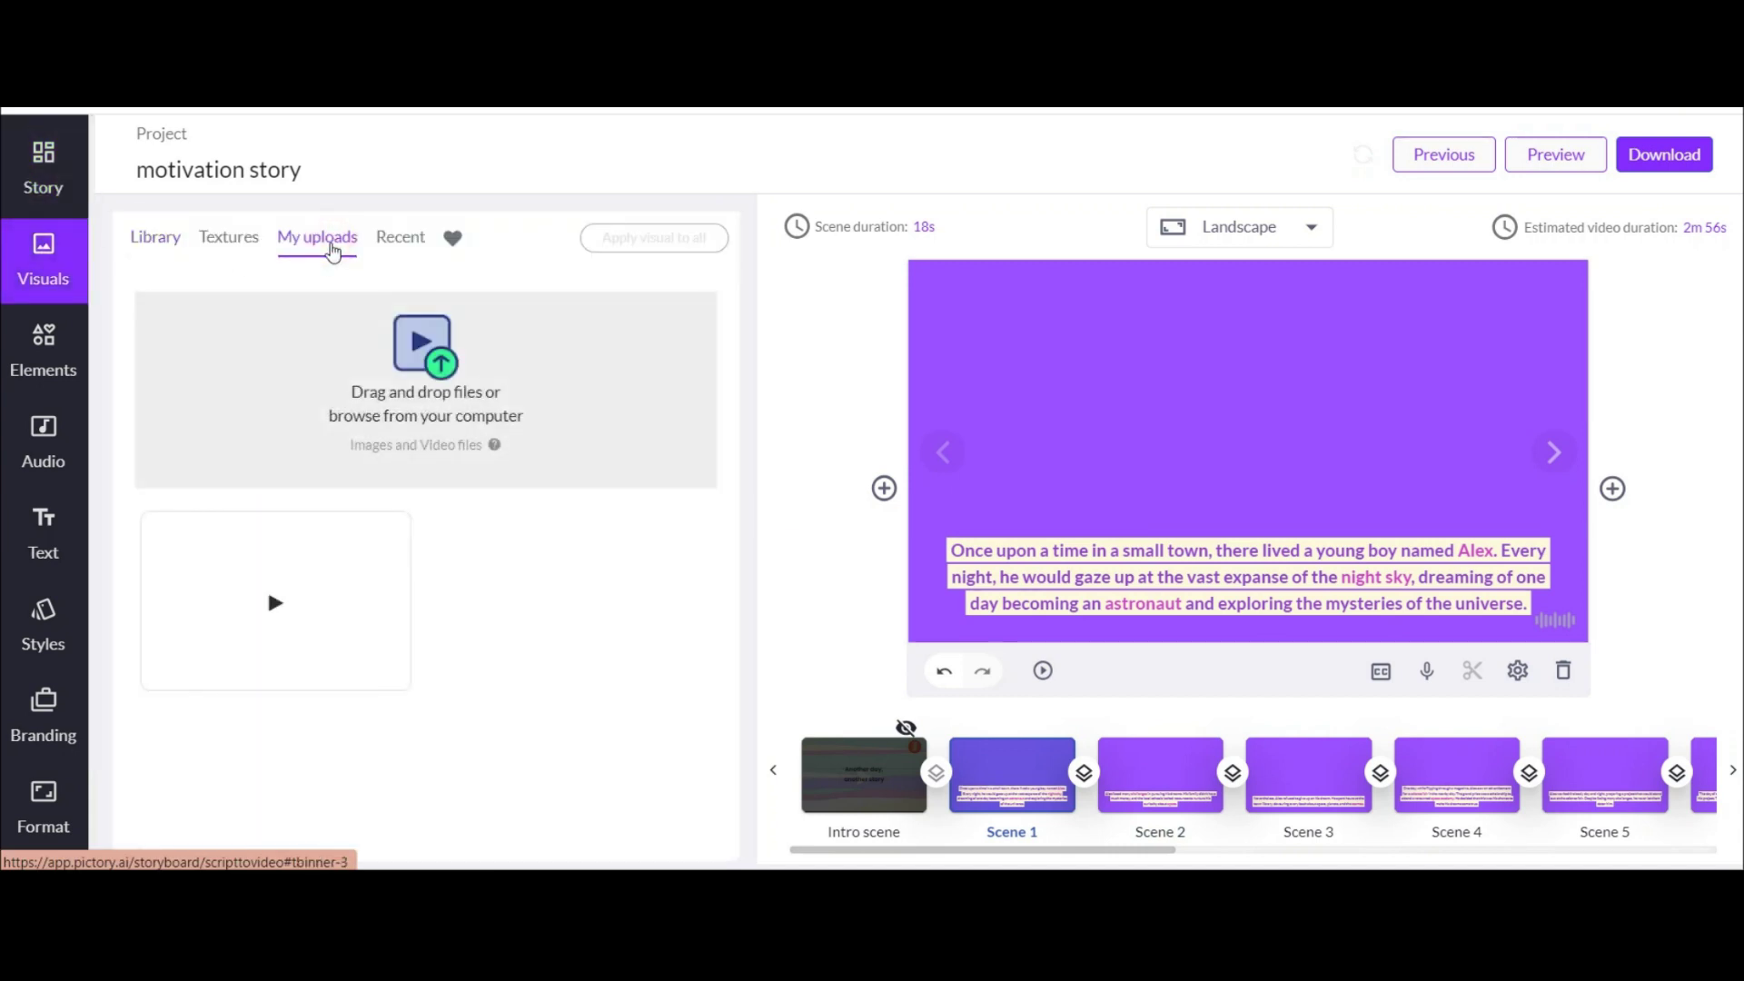
{"action": "left_click", "coordinate": [447, 378]}
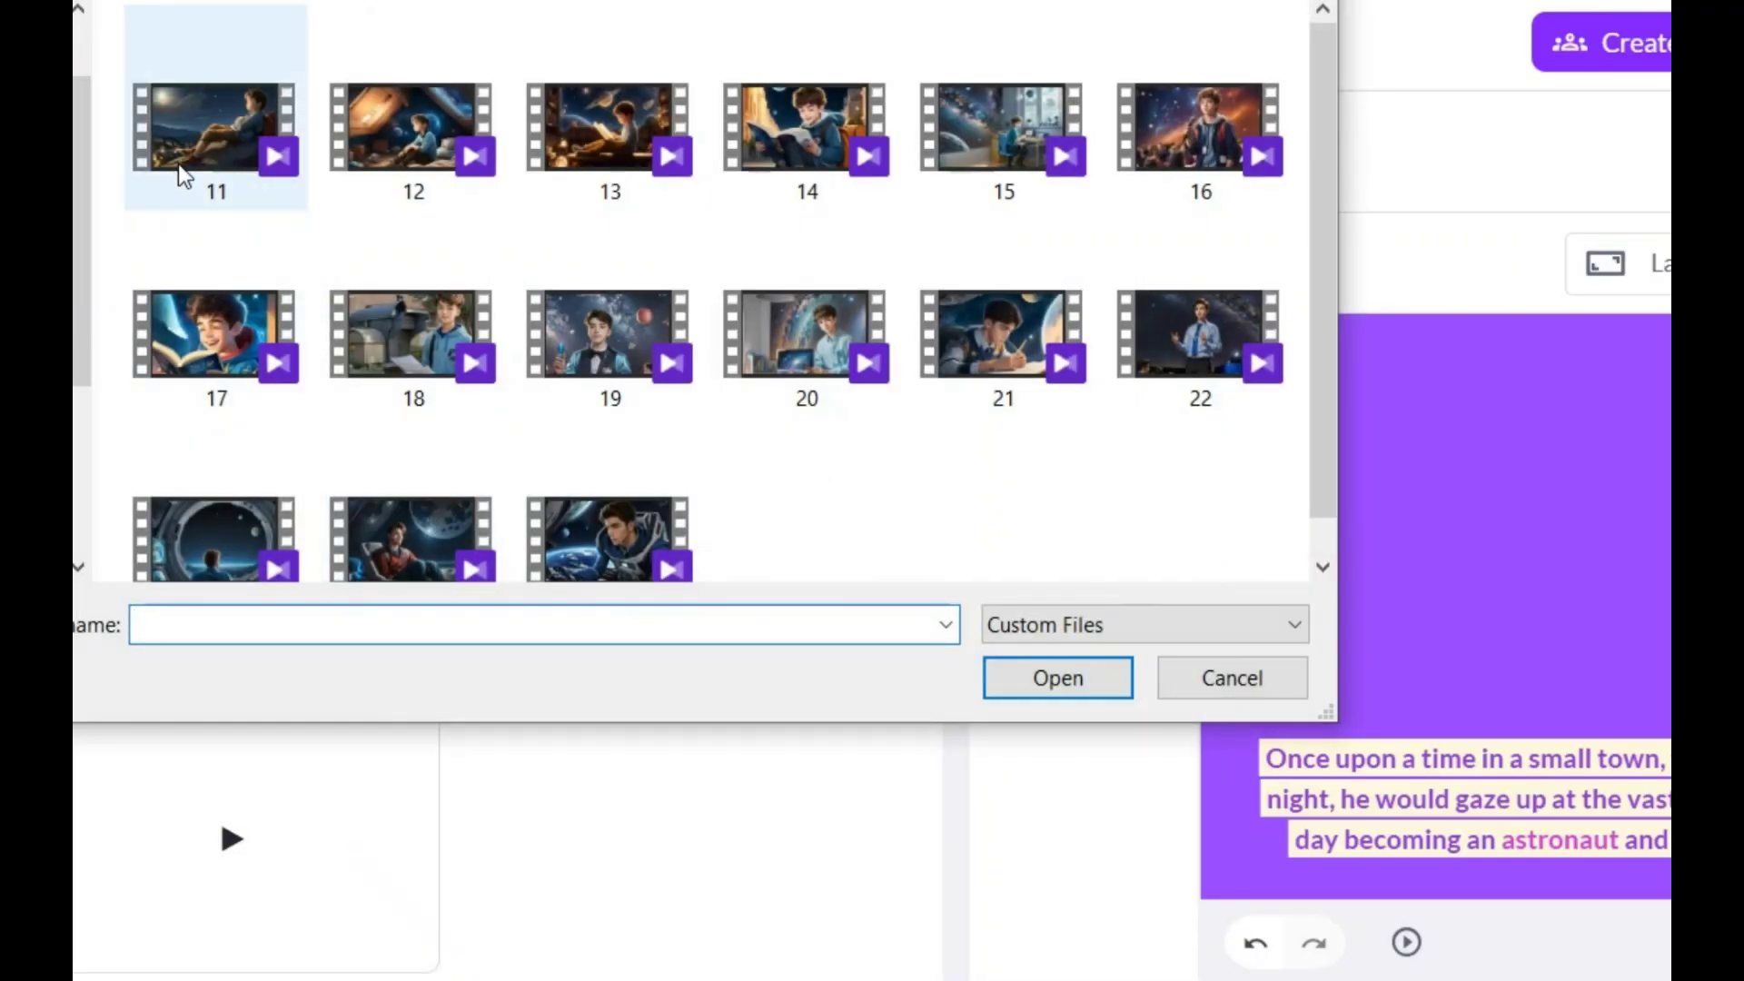
{"action": "left_click", "coordinate": [178, 164]}
{"action": "key", "text": "ctrl+a"}
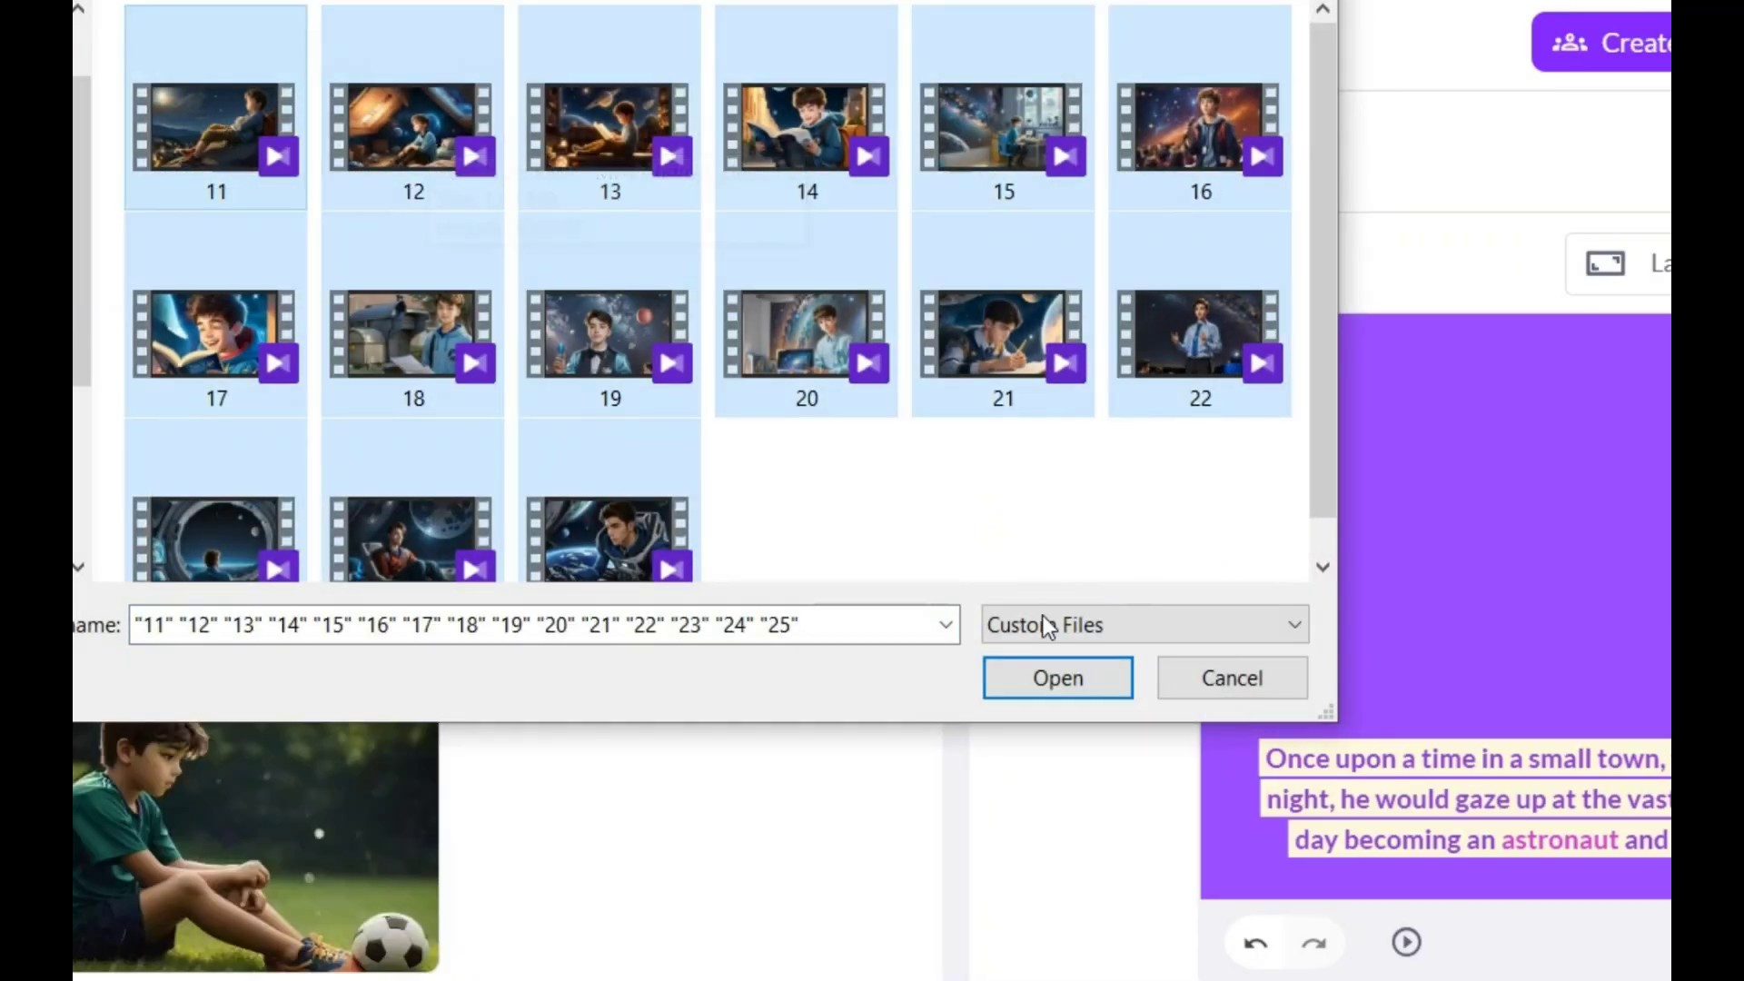
{"action": "left_click", "coordinate": [1058, 677]}
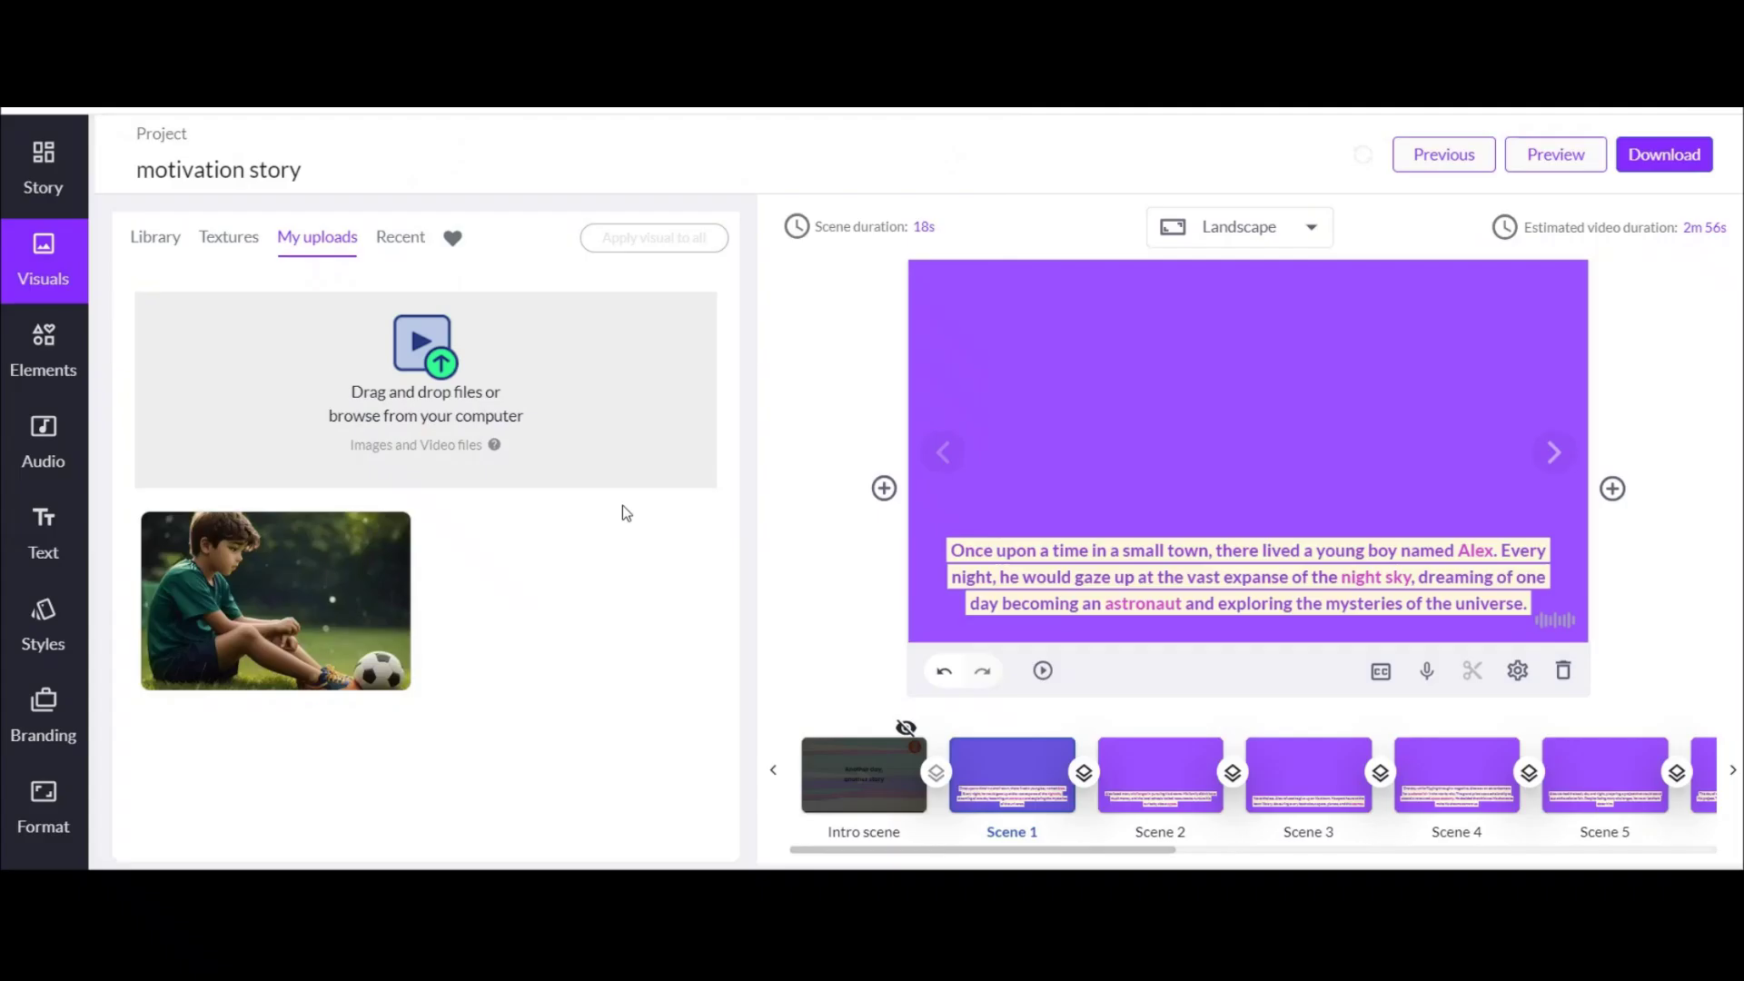
{"action": "left_click", "coordinate": [619, 658]}
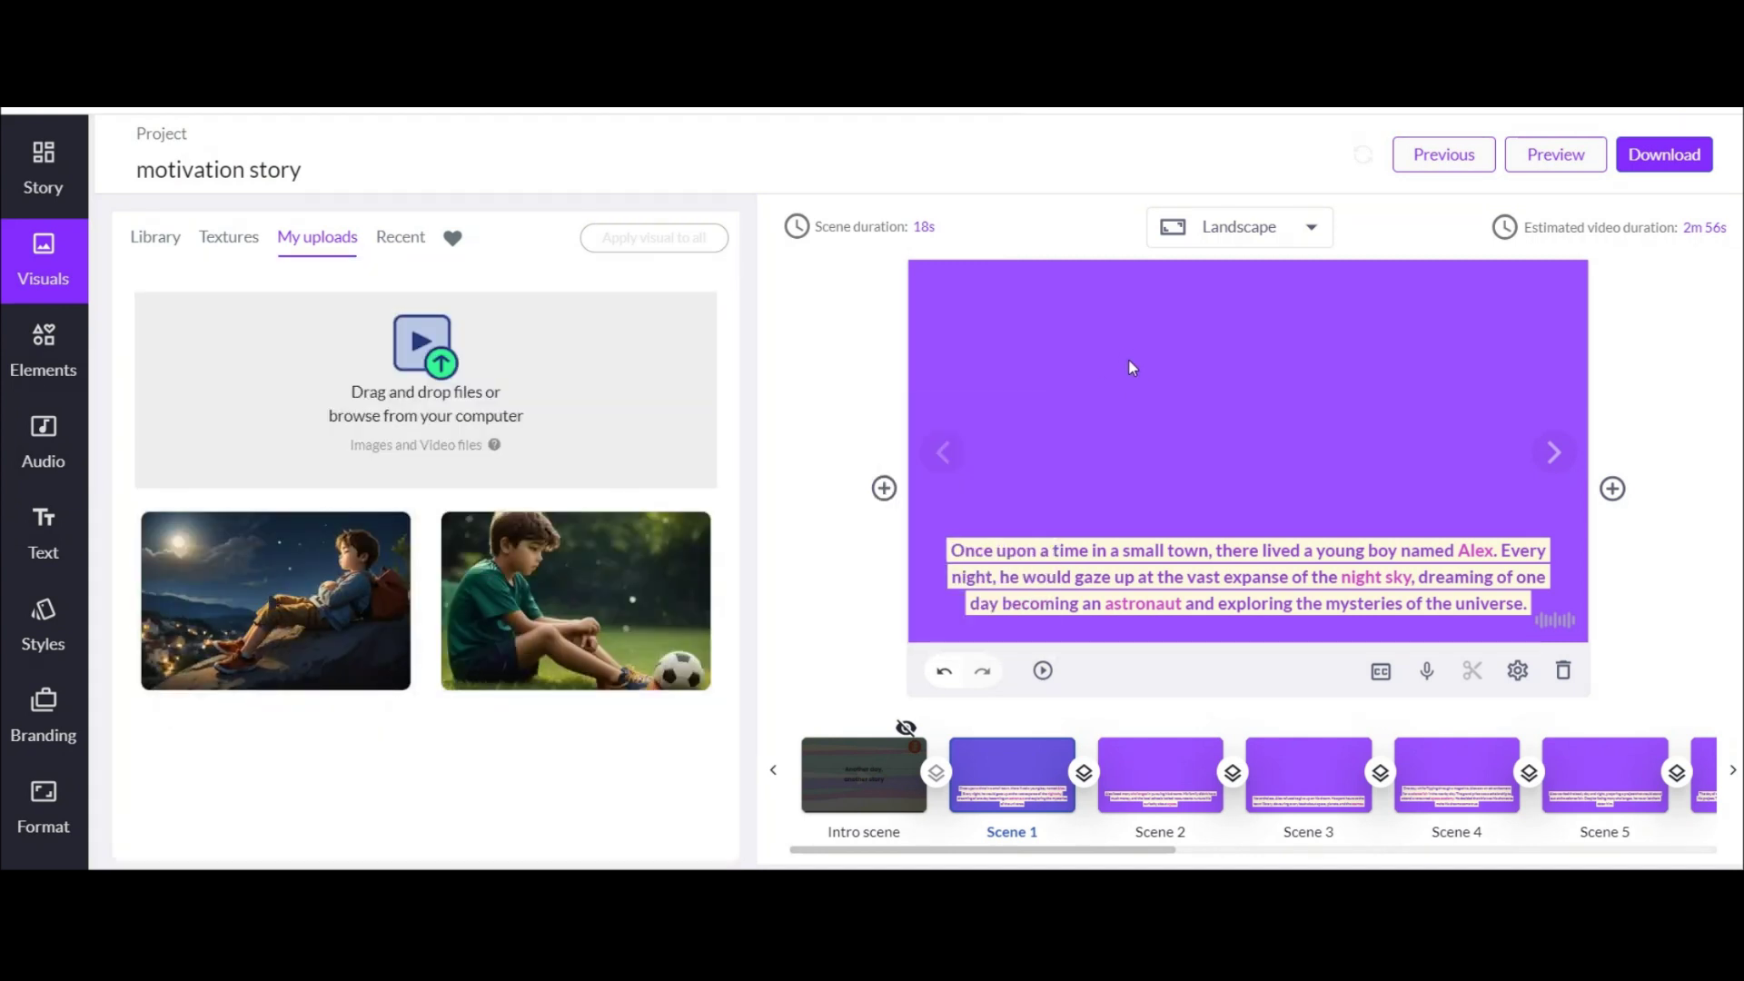
Assign the night-sky boy clip to Scene 1 and the attic clip to Scene 2, then review later scenes
{"action": "left_click", "coordinate": [296, 586]}
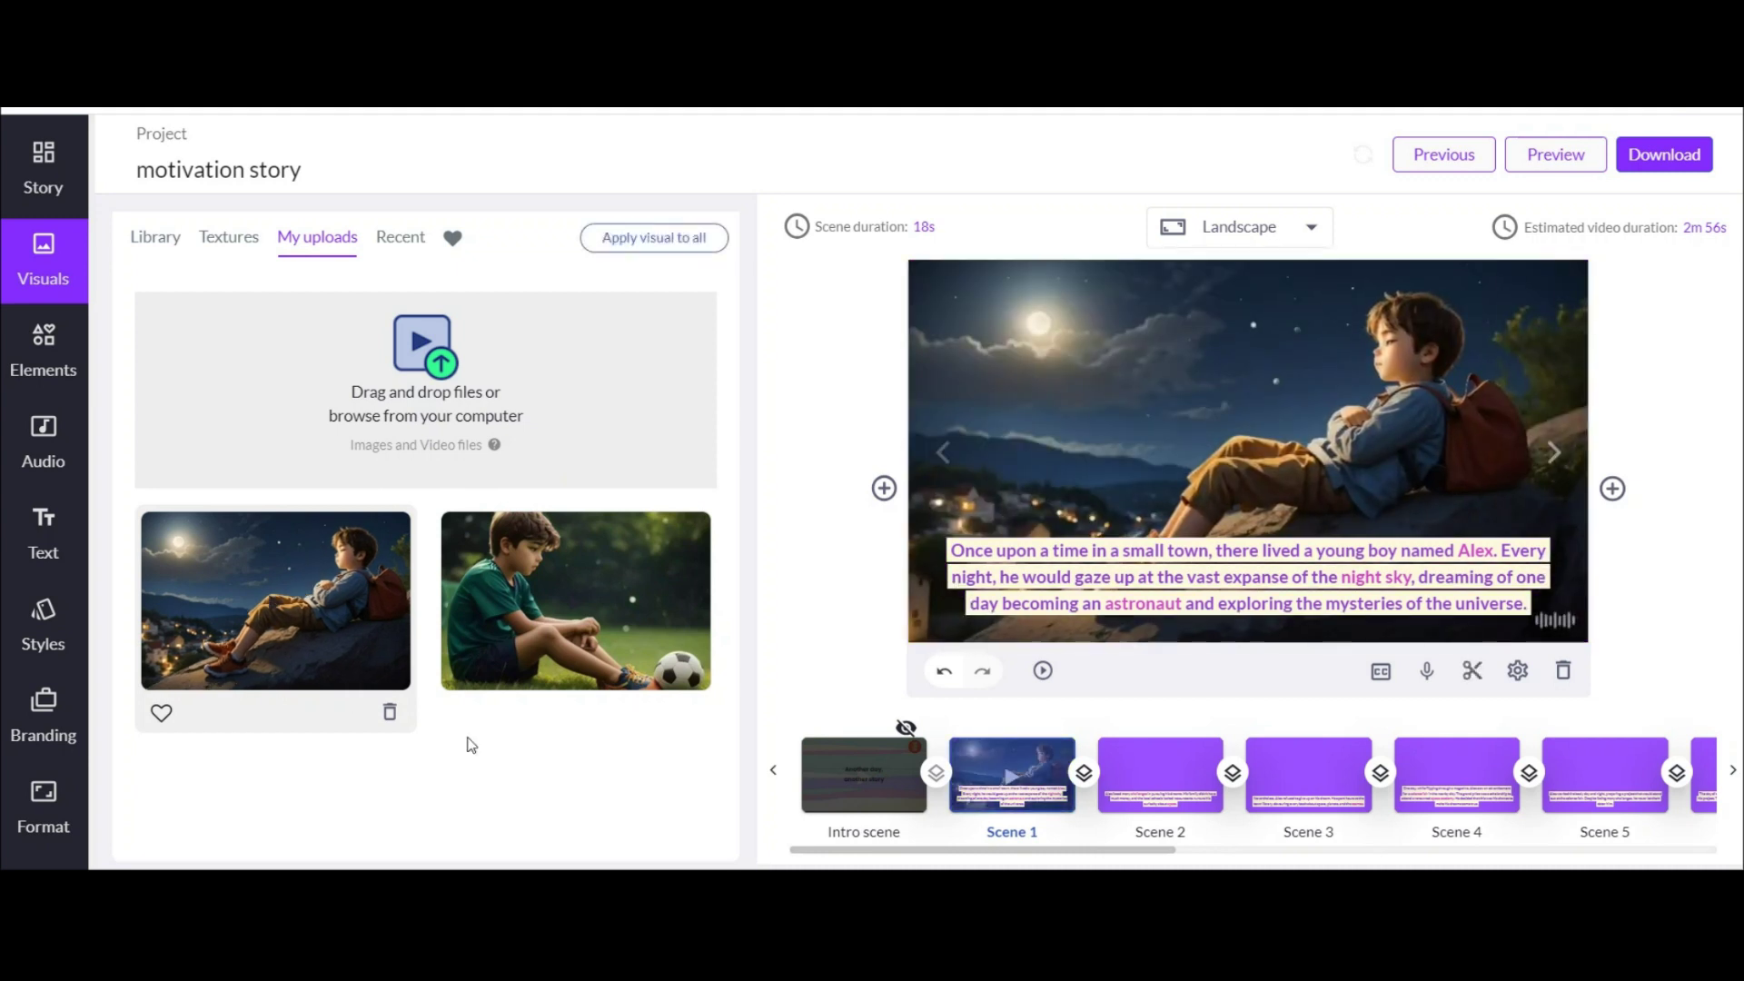
{"action": "left_click", "coordinate": [1151, 768]}
{"action": "left_click_drag", "start_coordinate": [449, 380], "coordinate": [445, 386]}
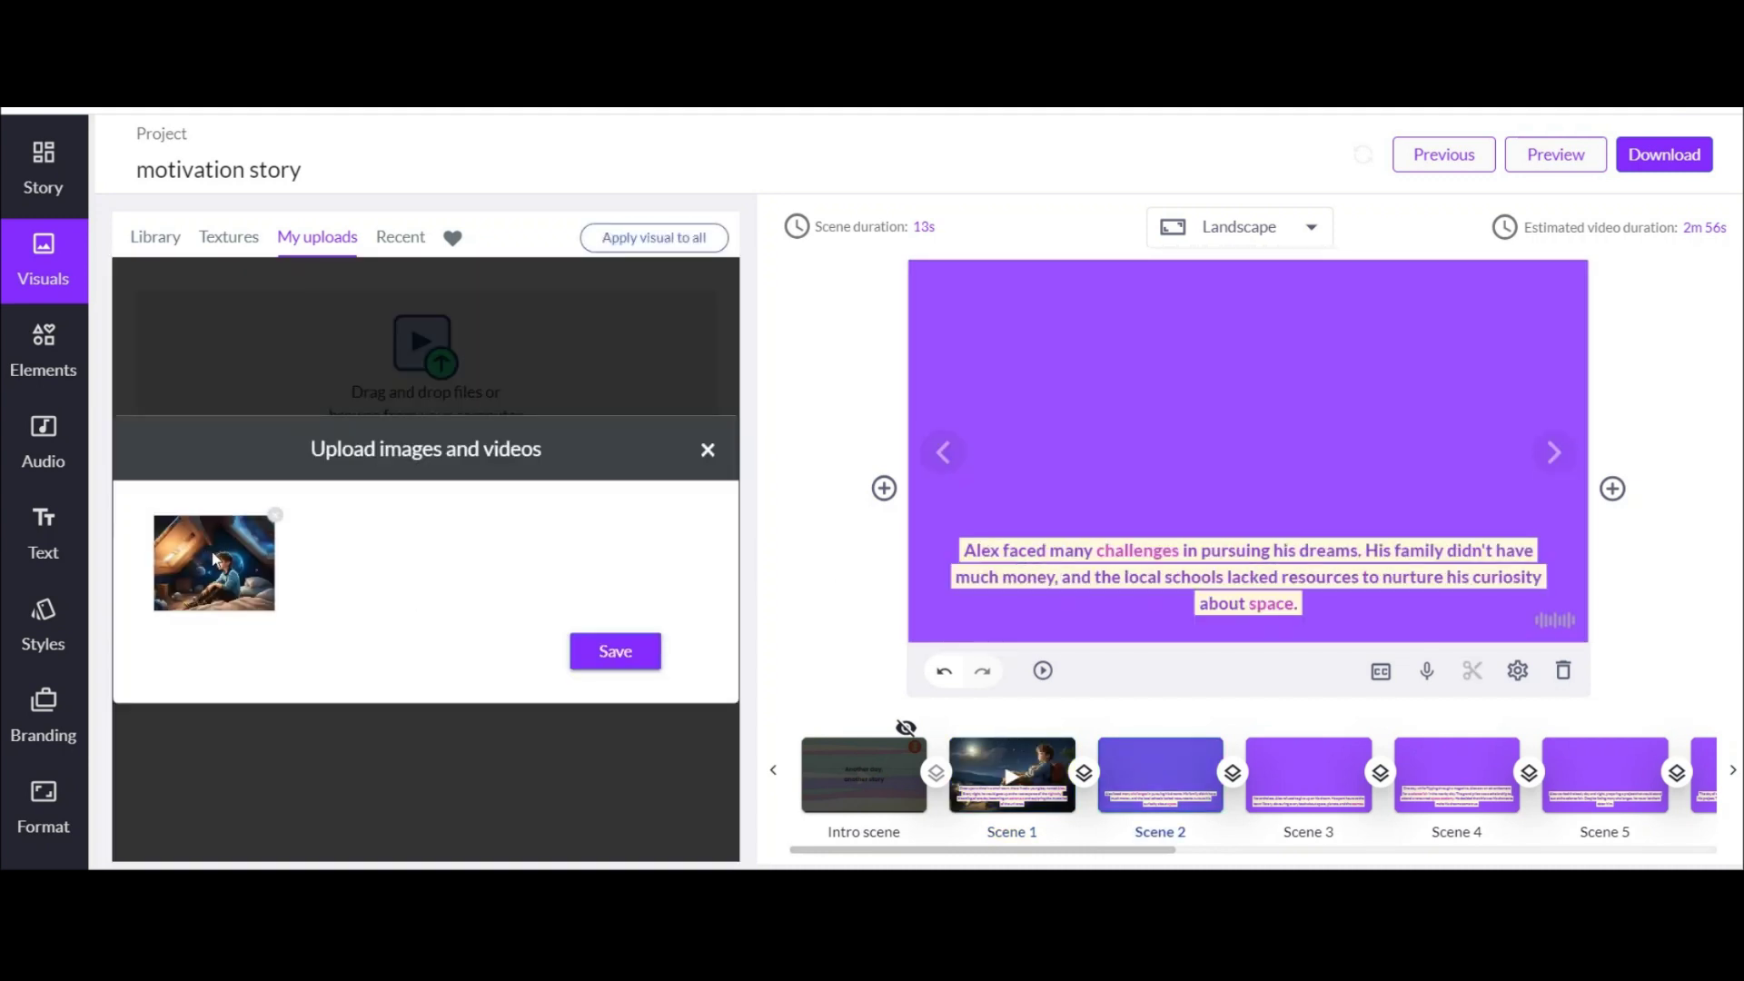
{"action": "left_click", "coordinate": [623, 652]}
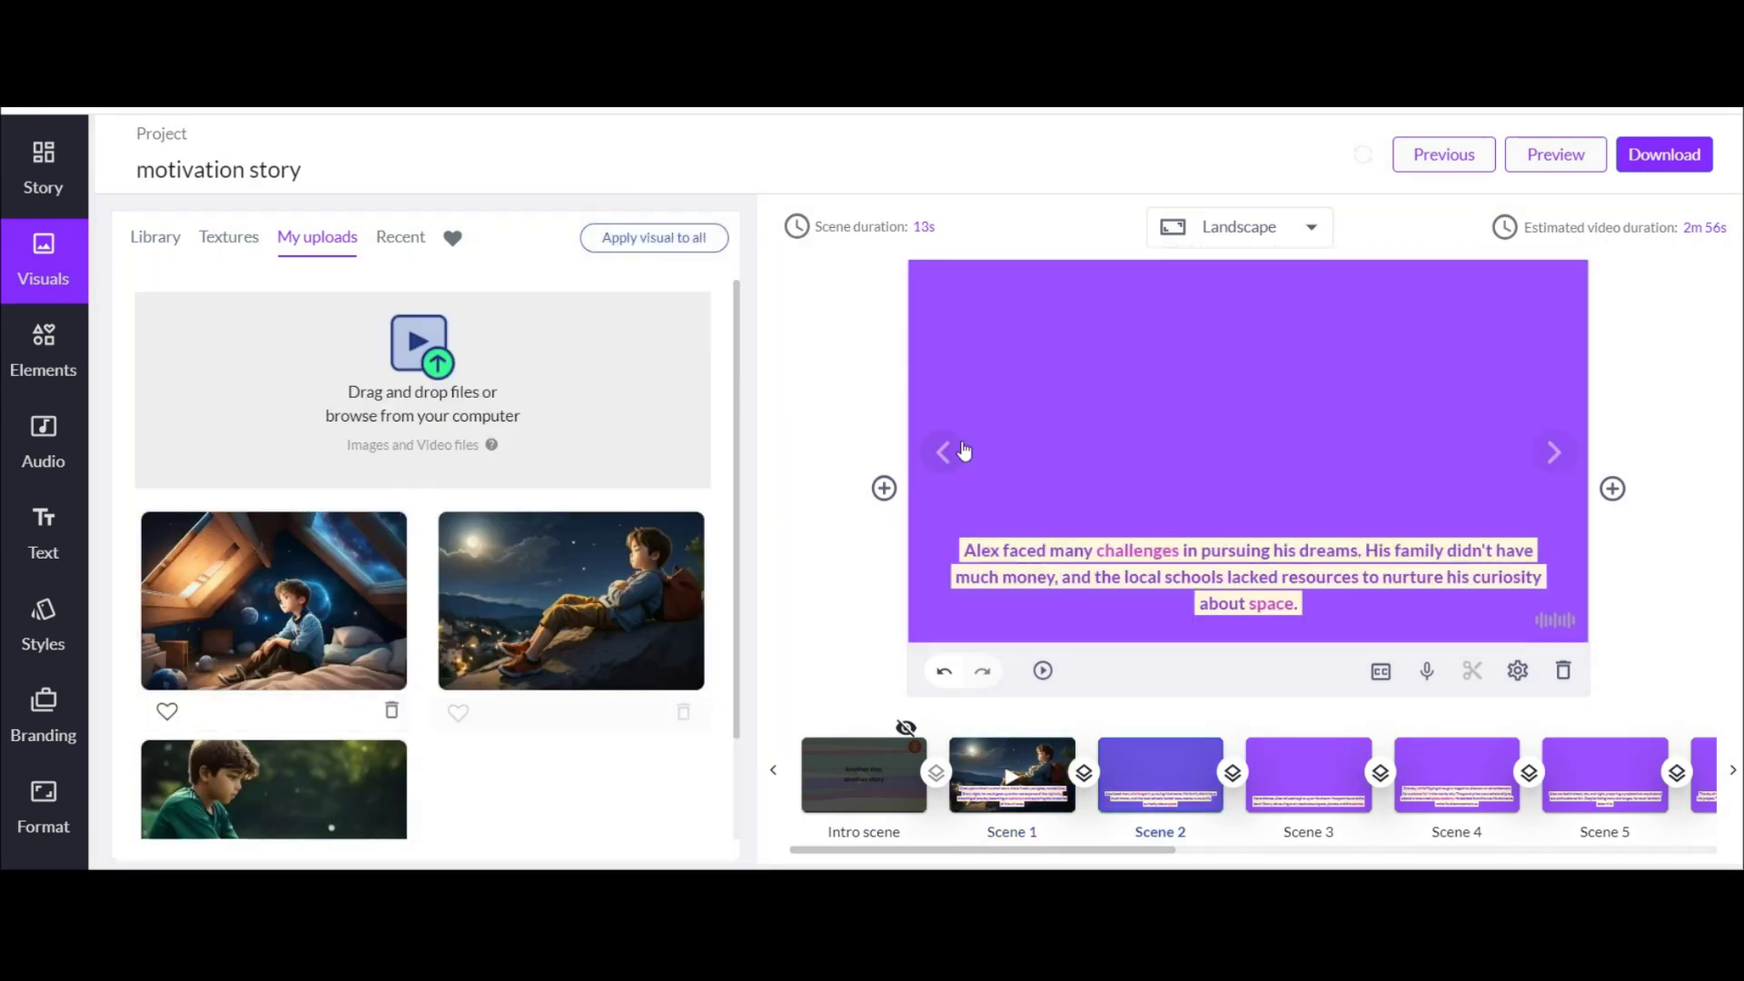
{"action": "left_click", "coordinate": [305, 586]}
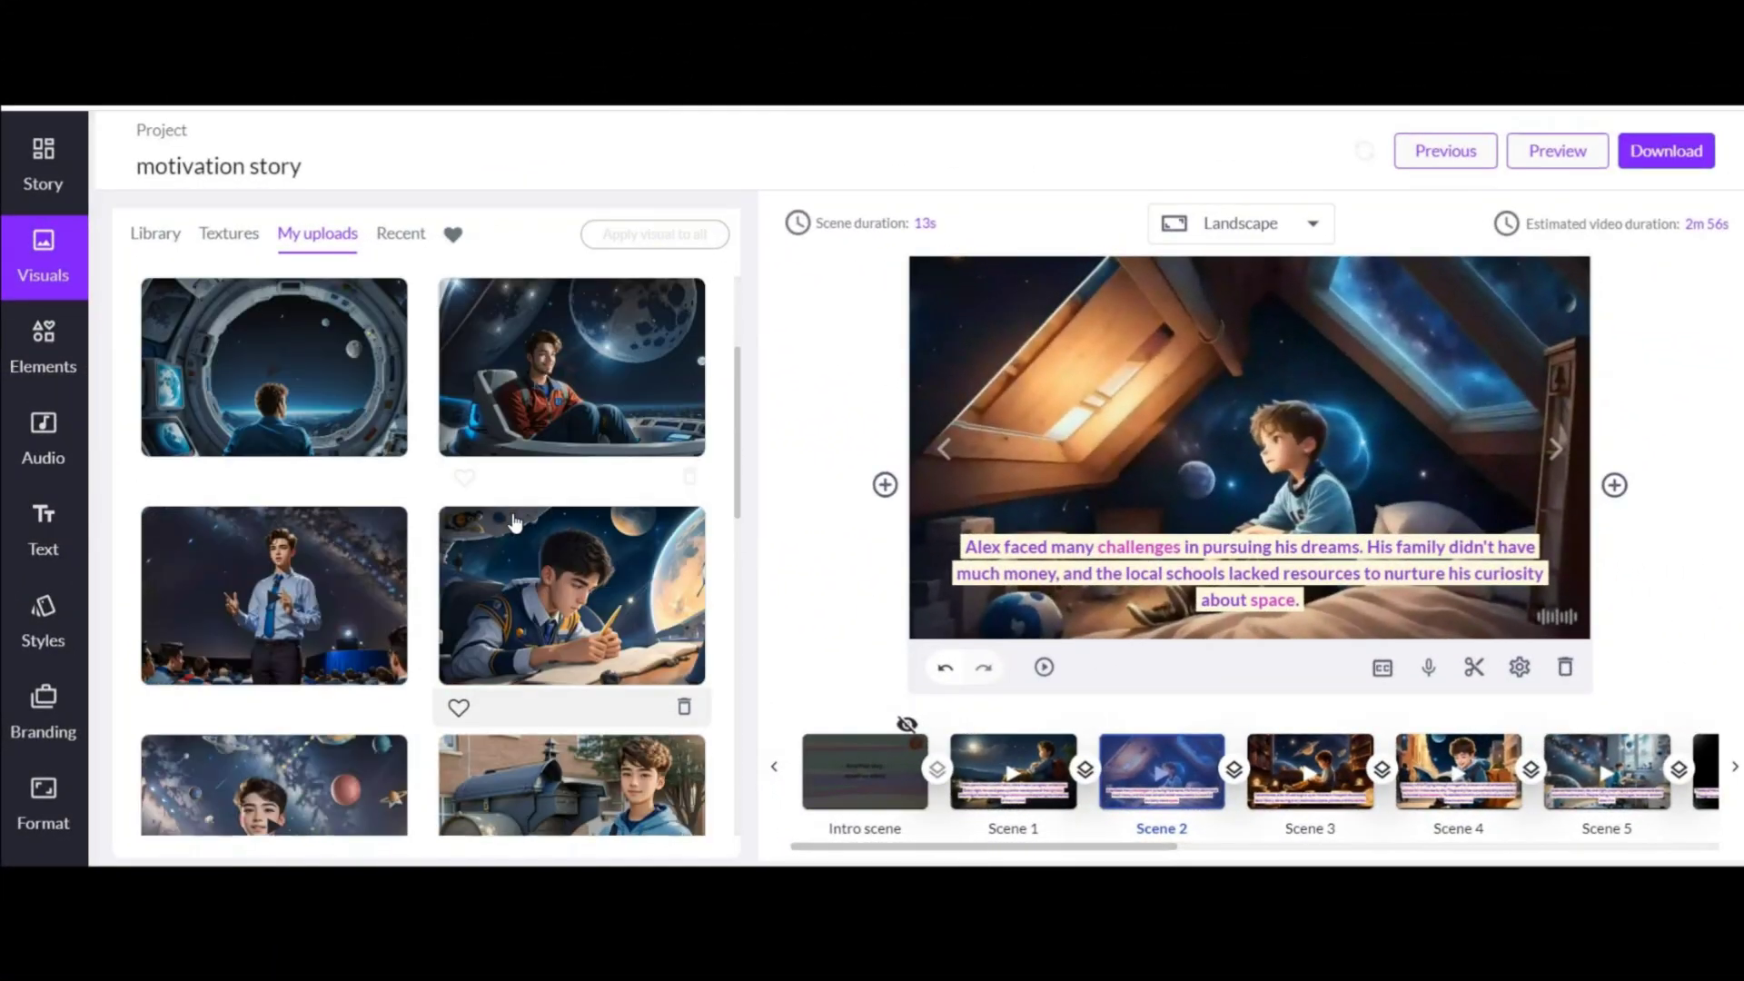
{"action": "scroll", "coordinate": [513, 522], "scroll_direction": "down", "scroll_amount": 8}
{"action": "scroll", "coordinate": [1180, 772], "scroll_direction": "right", "scroll_amount": 5}
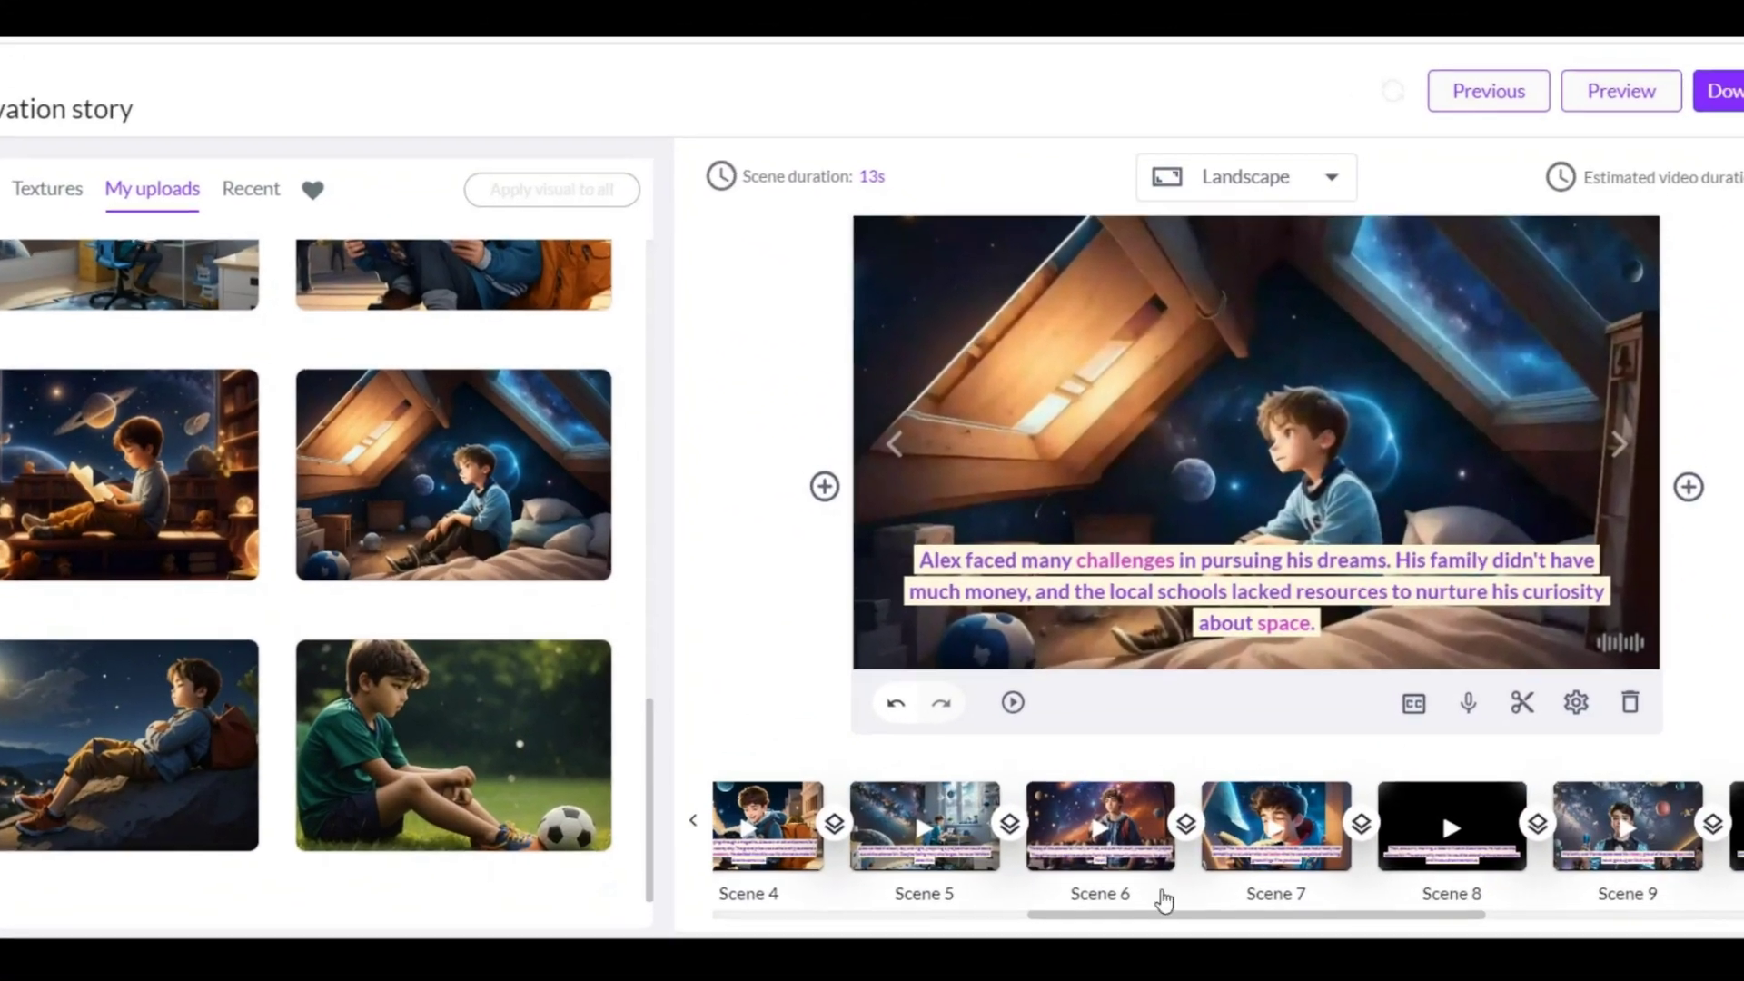
{"action": "left_click", "coordinate": [1144, 772]}
{"action": "scroll", "coordinate": [1180, 867], "scroll_direction": "right", "scroll_amount": 6}
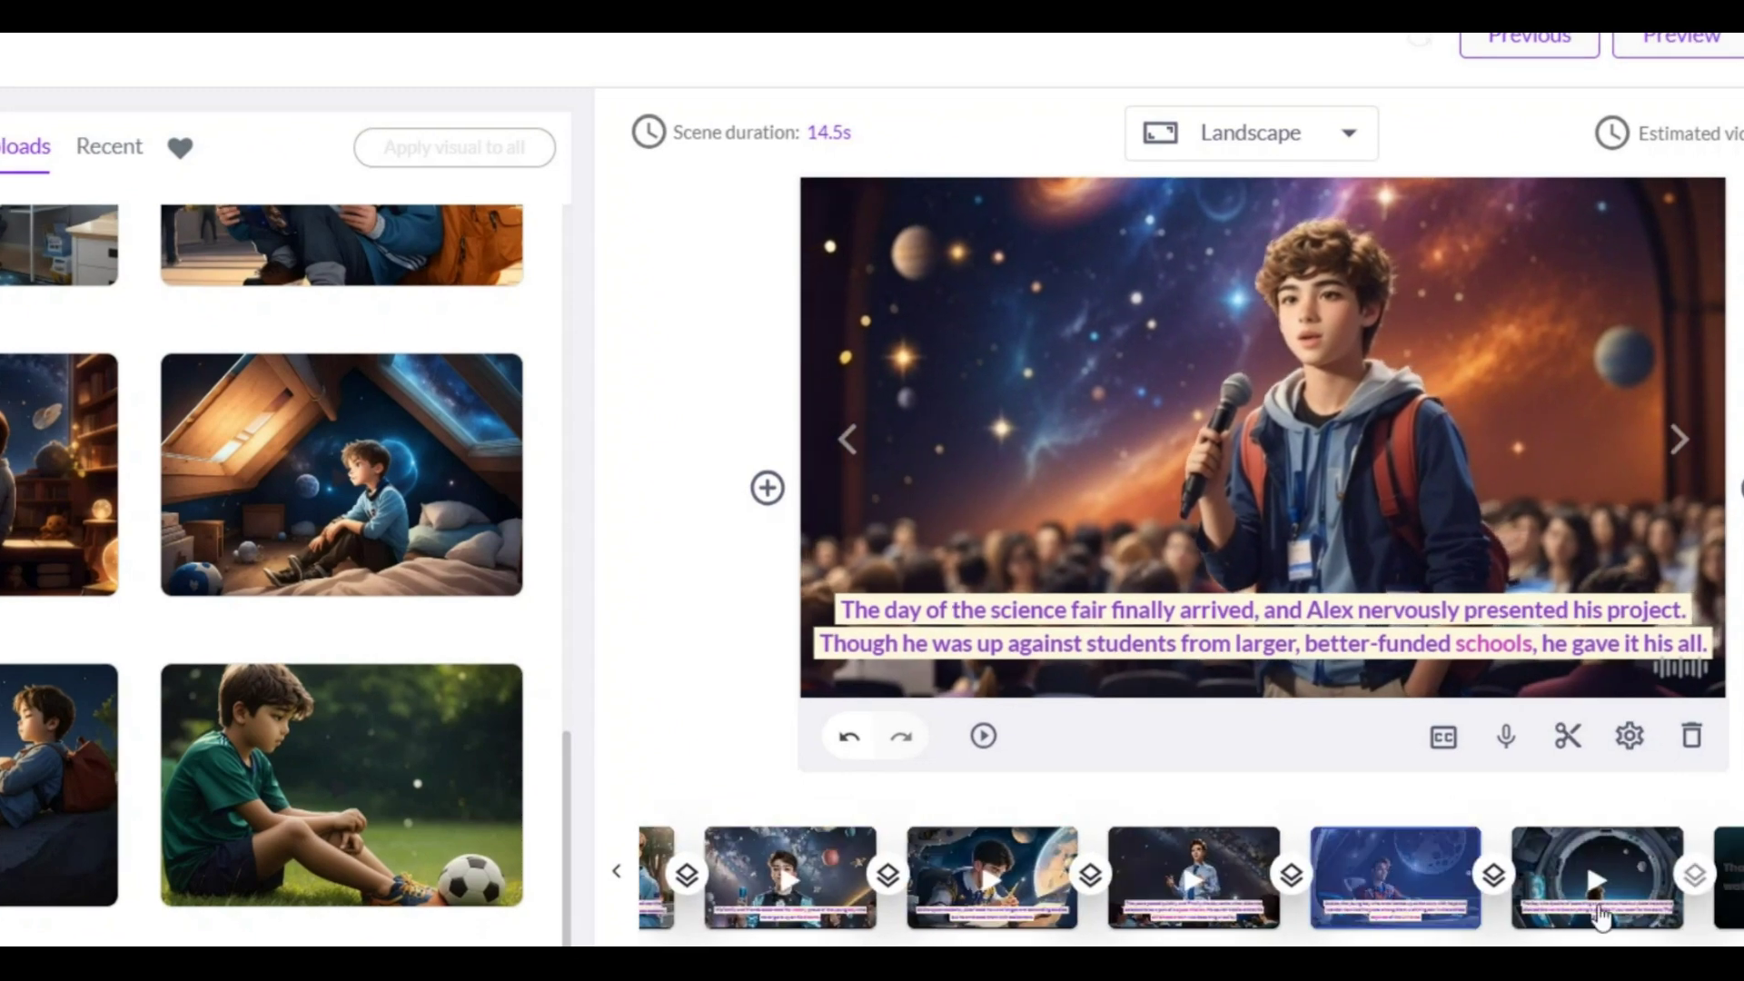
{"action": "left_click", "coordinate": [1592, 906]}
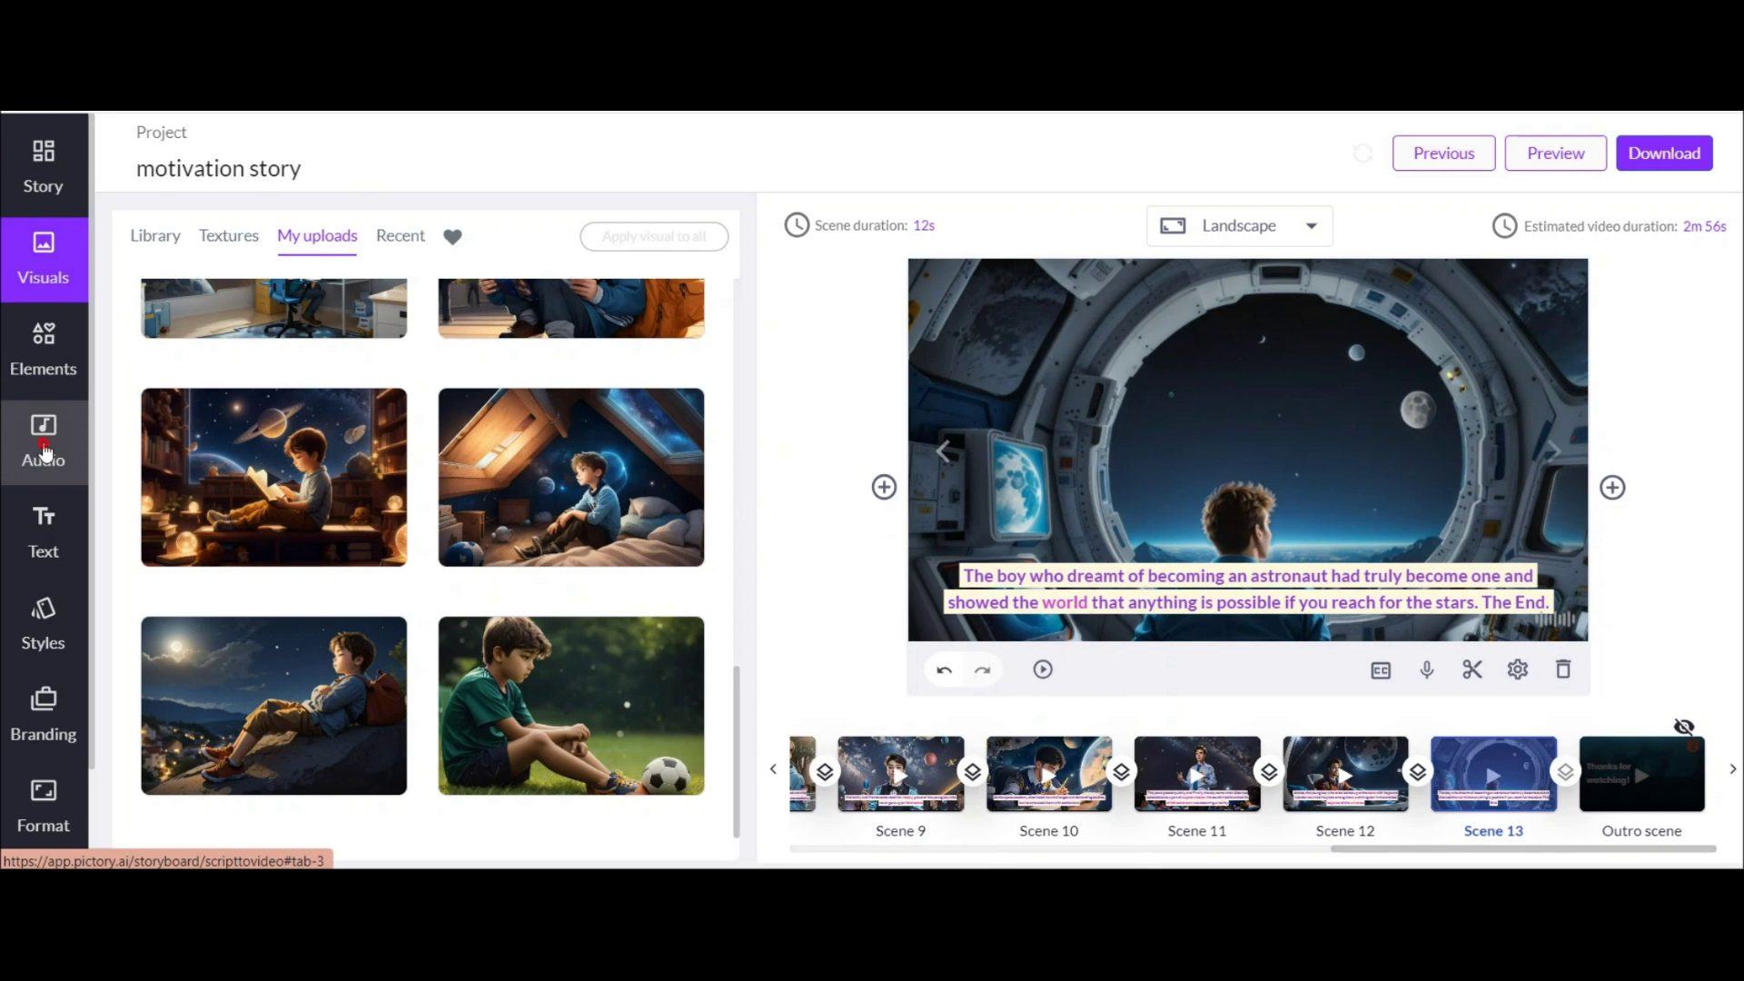
{"action": "left_click", "coordinate": [45, 445]}
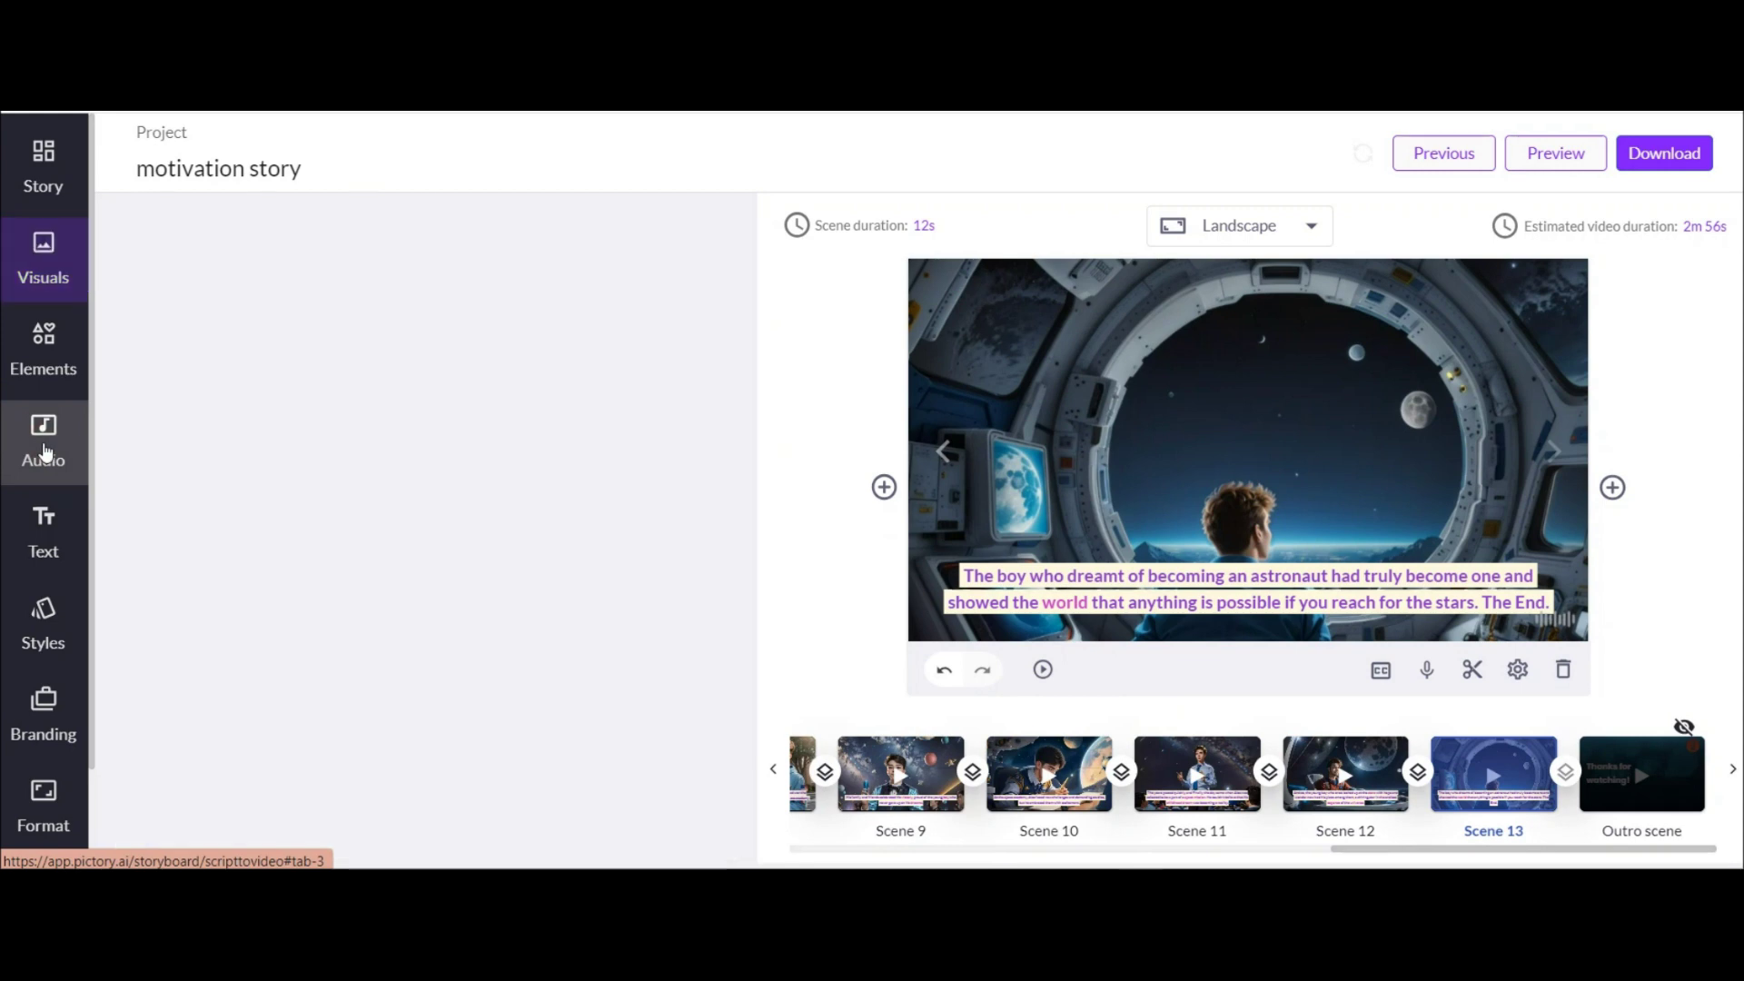
Browse the voice-over voices, trying the male and female filters
{"action": "left_click", "coordinate": [312, 245]}
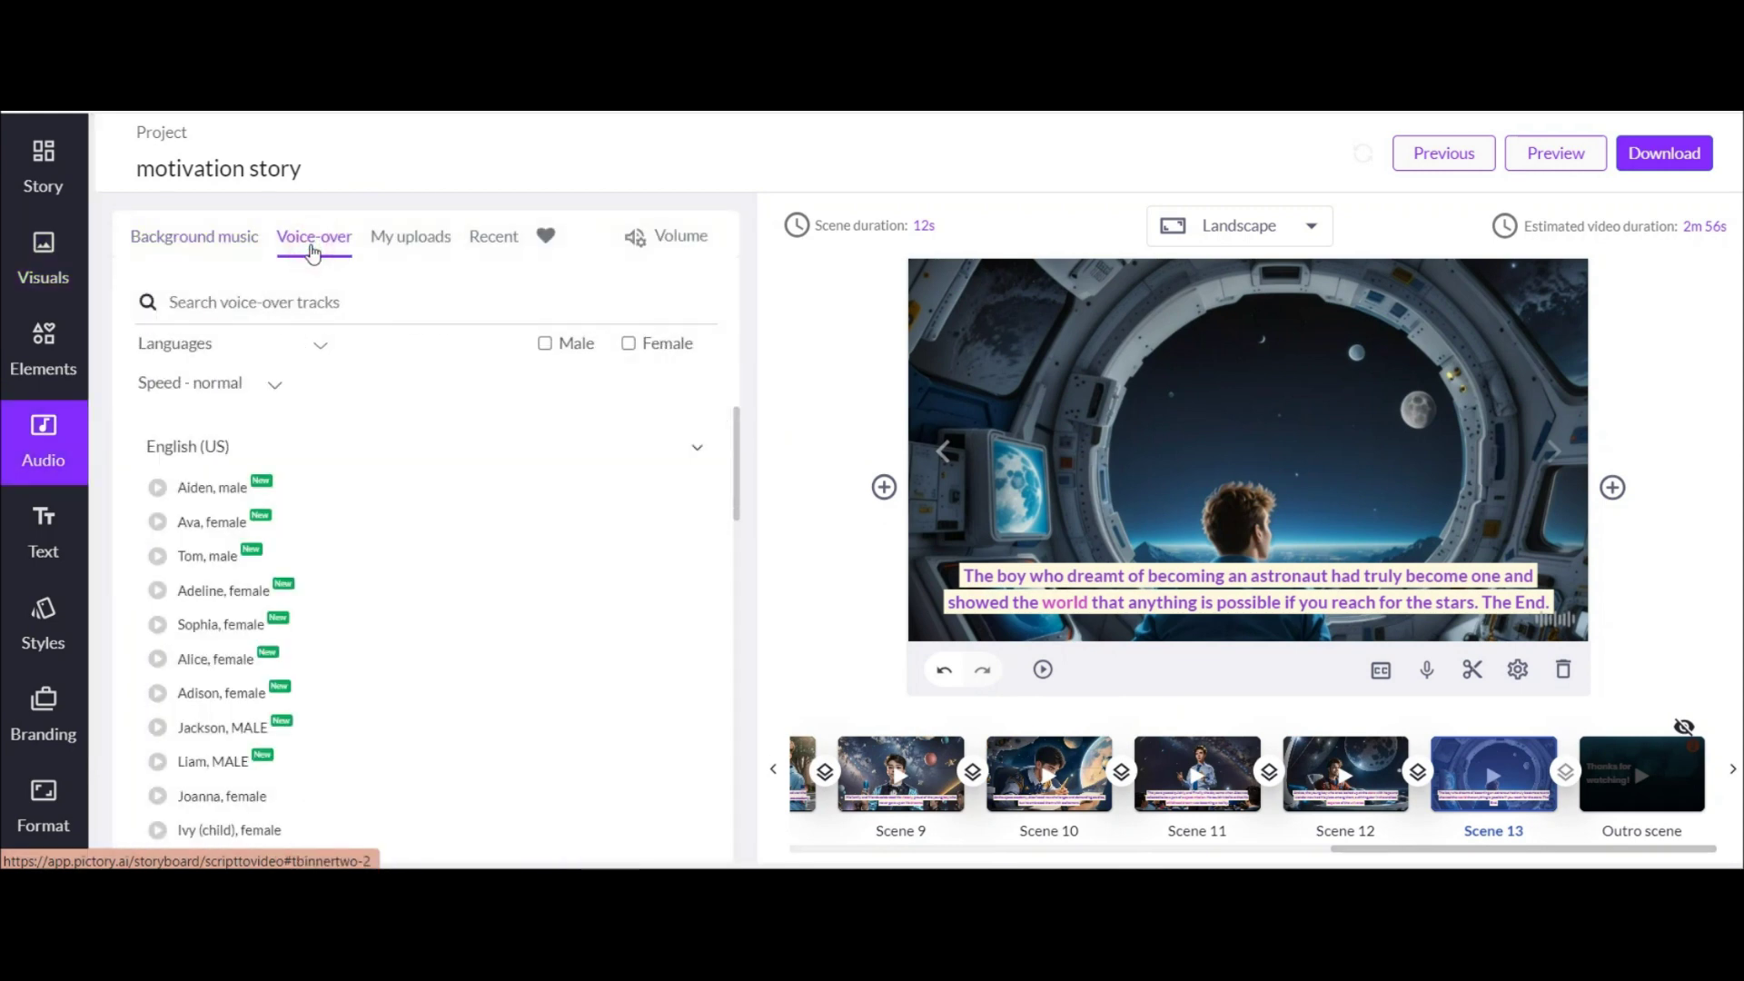
{"action": "scroll", "coordinate": [364, 545], "scroll_direction": "down", "scroll_amount": 10}
{"action": "scroll", "coordinate": [302, 667], "scroll_direction": "up", "scroll_amount": 1}
{"action": "scroll", "coordinate": [303, 668], "scroll_direction": "up", "scroll_amount": 5}
{"action": "left_click", "coordinate": [545, 343]}
{"action": "left_click", "coordinate": [545, 343]}
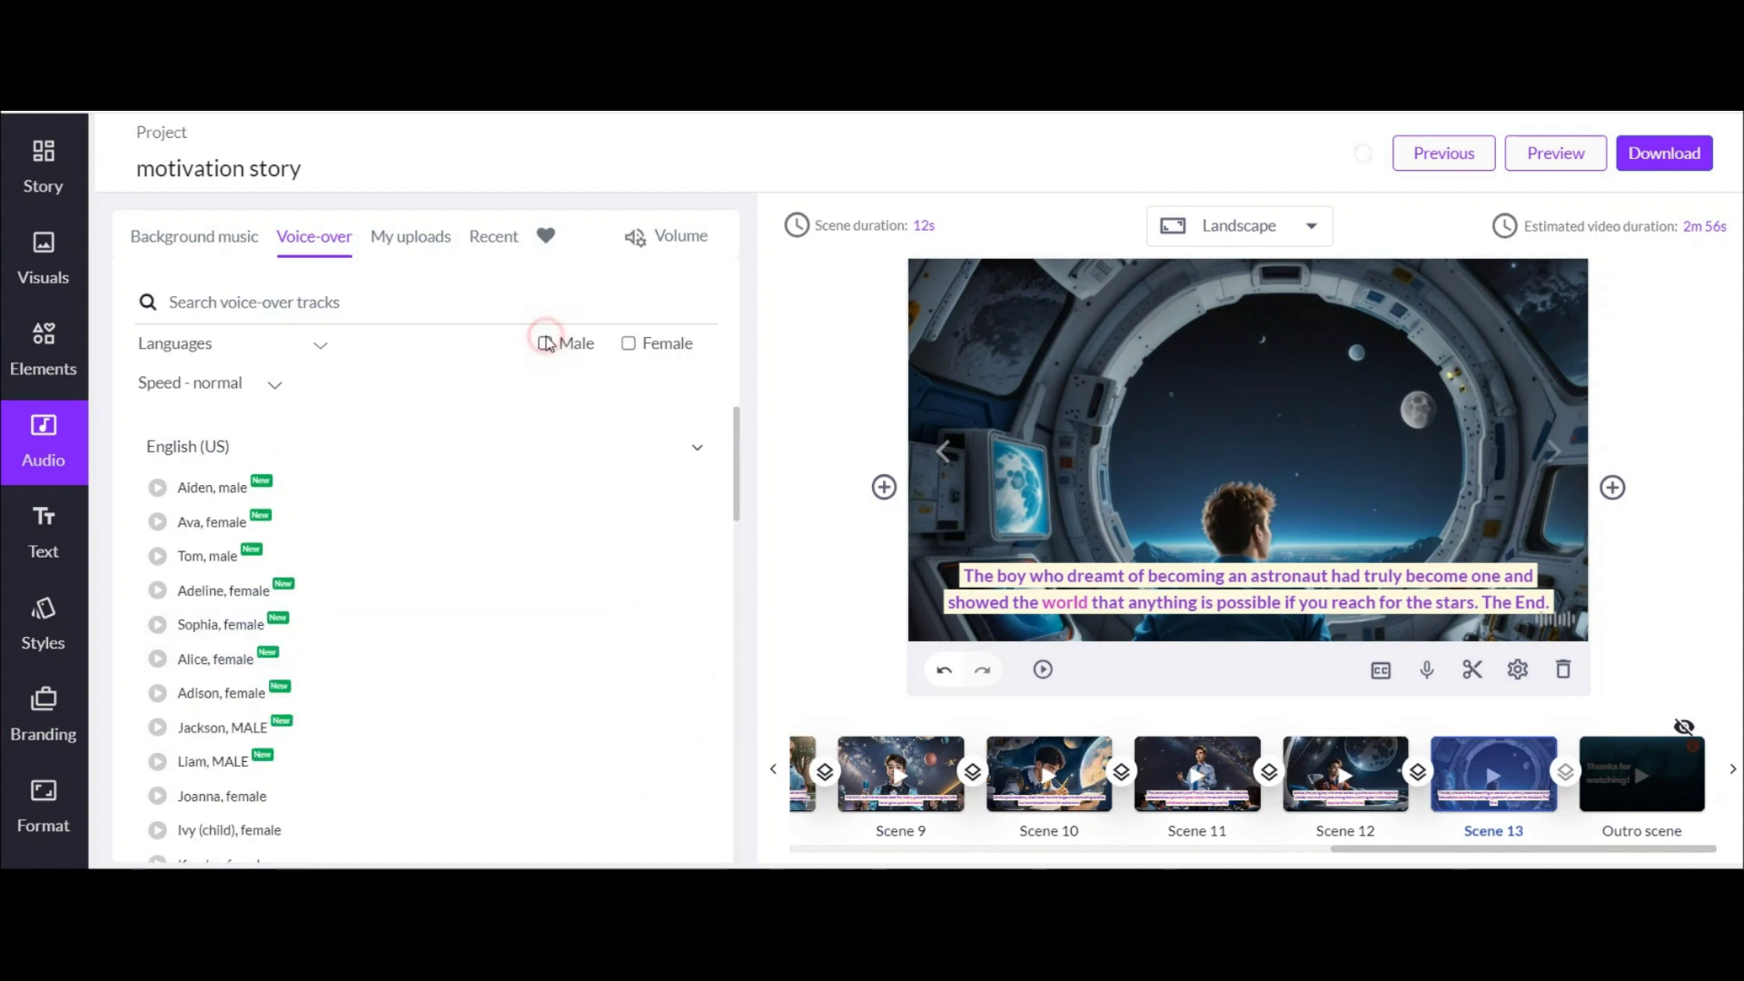
{"action": "left_click", "coordinate": [627, 343]}
{"action": "left_click", "coordinate": [628, 343]}
Preview the Aiden and Ava voices, then apply Ava, female as the voice-over
{"action": "left_click", "coordinate": [159, 491]}
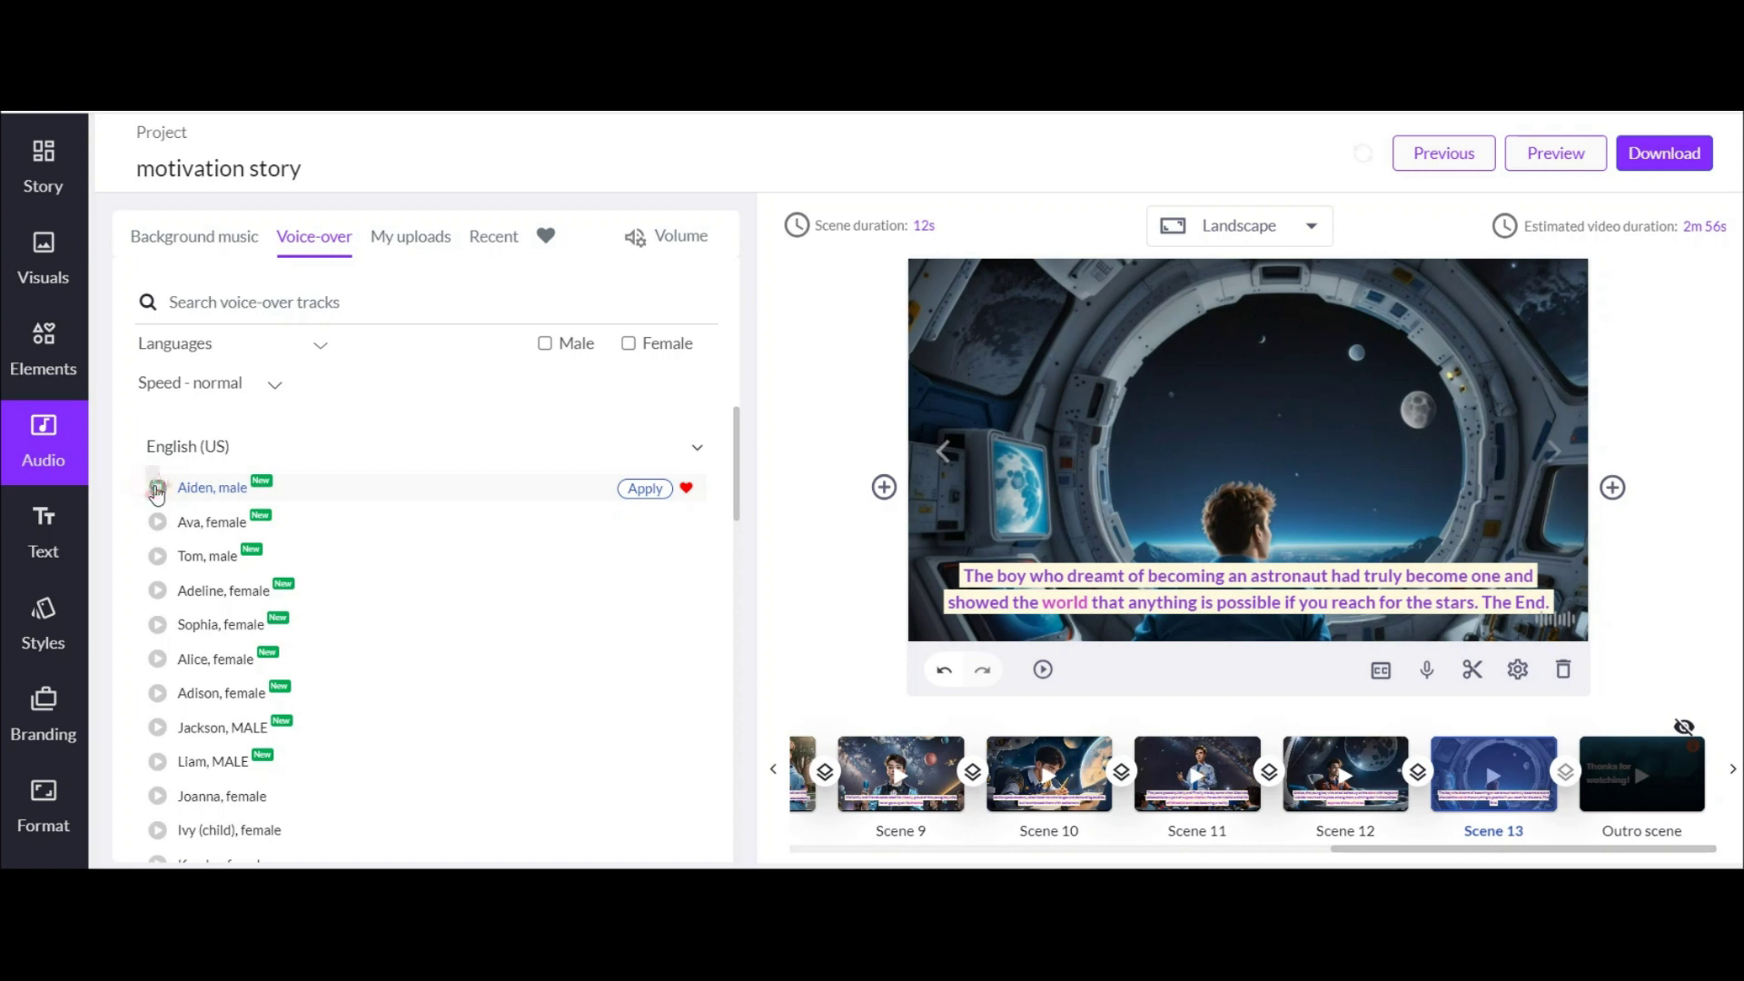
{"action": "left_click", "coordinate": [157, 524]}
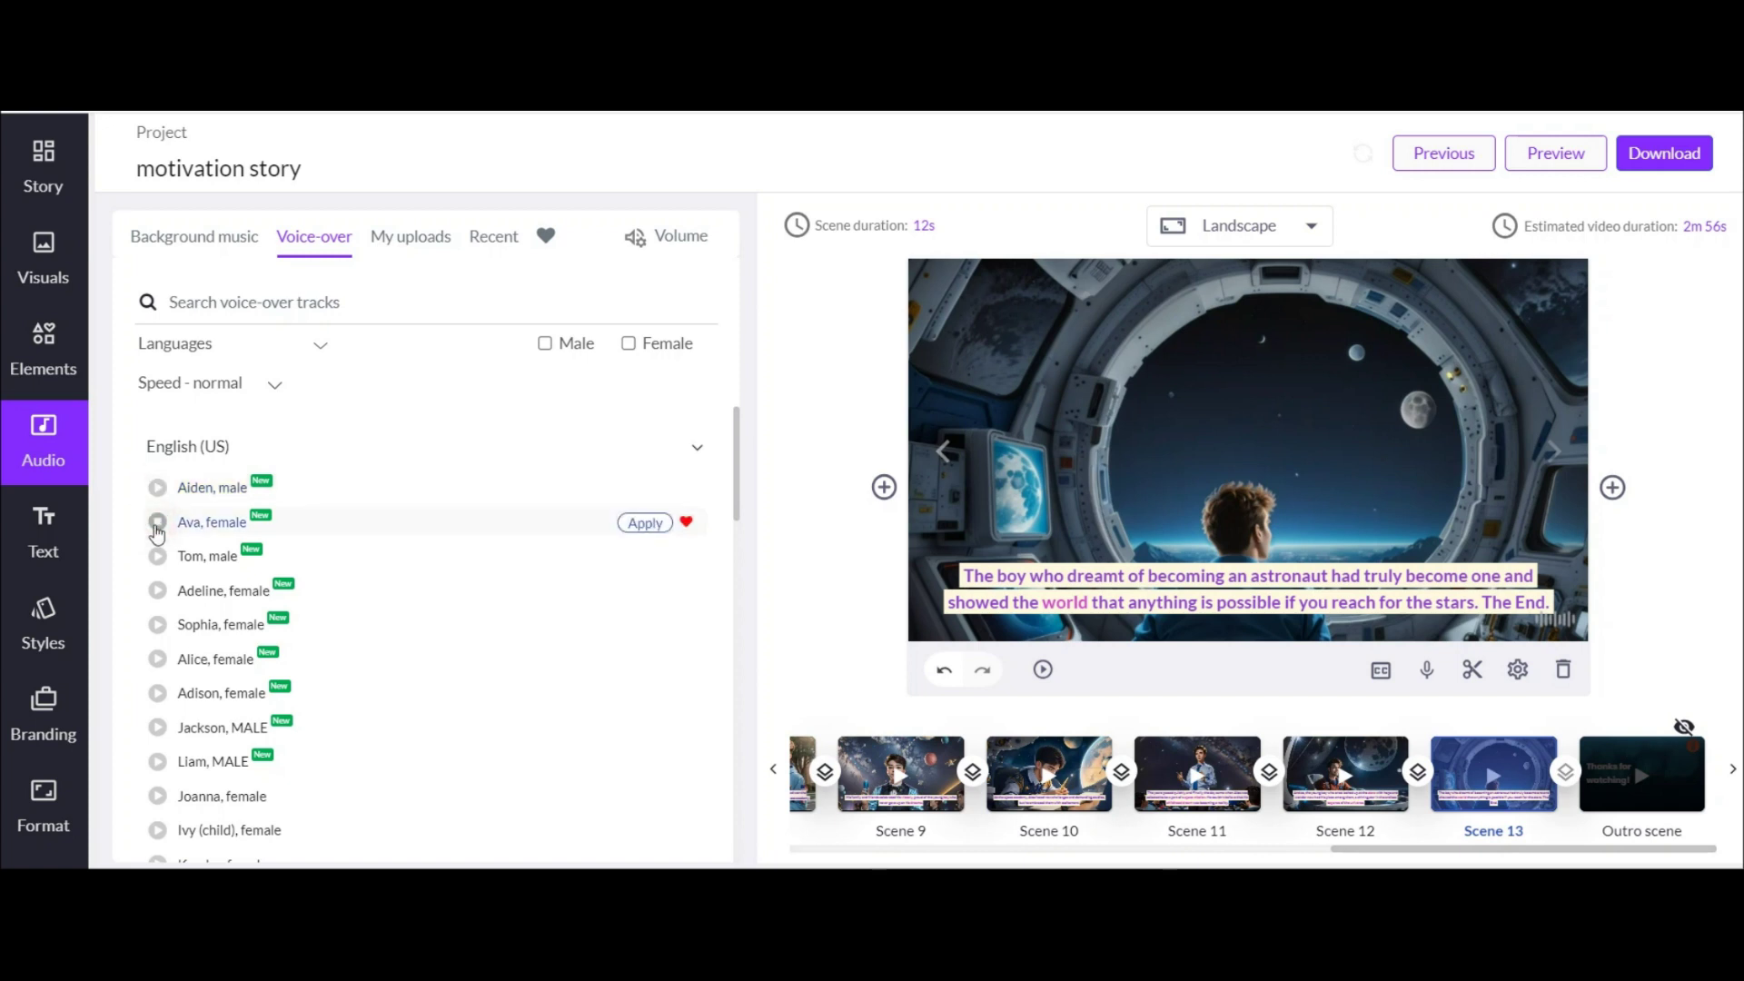
{"action": "left_click", "coordinate": [158, 526]}
{"action": "left_click", "coordinate": [645, 524]}
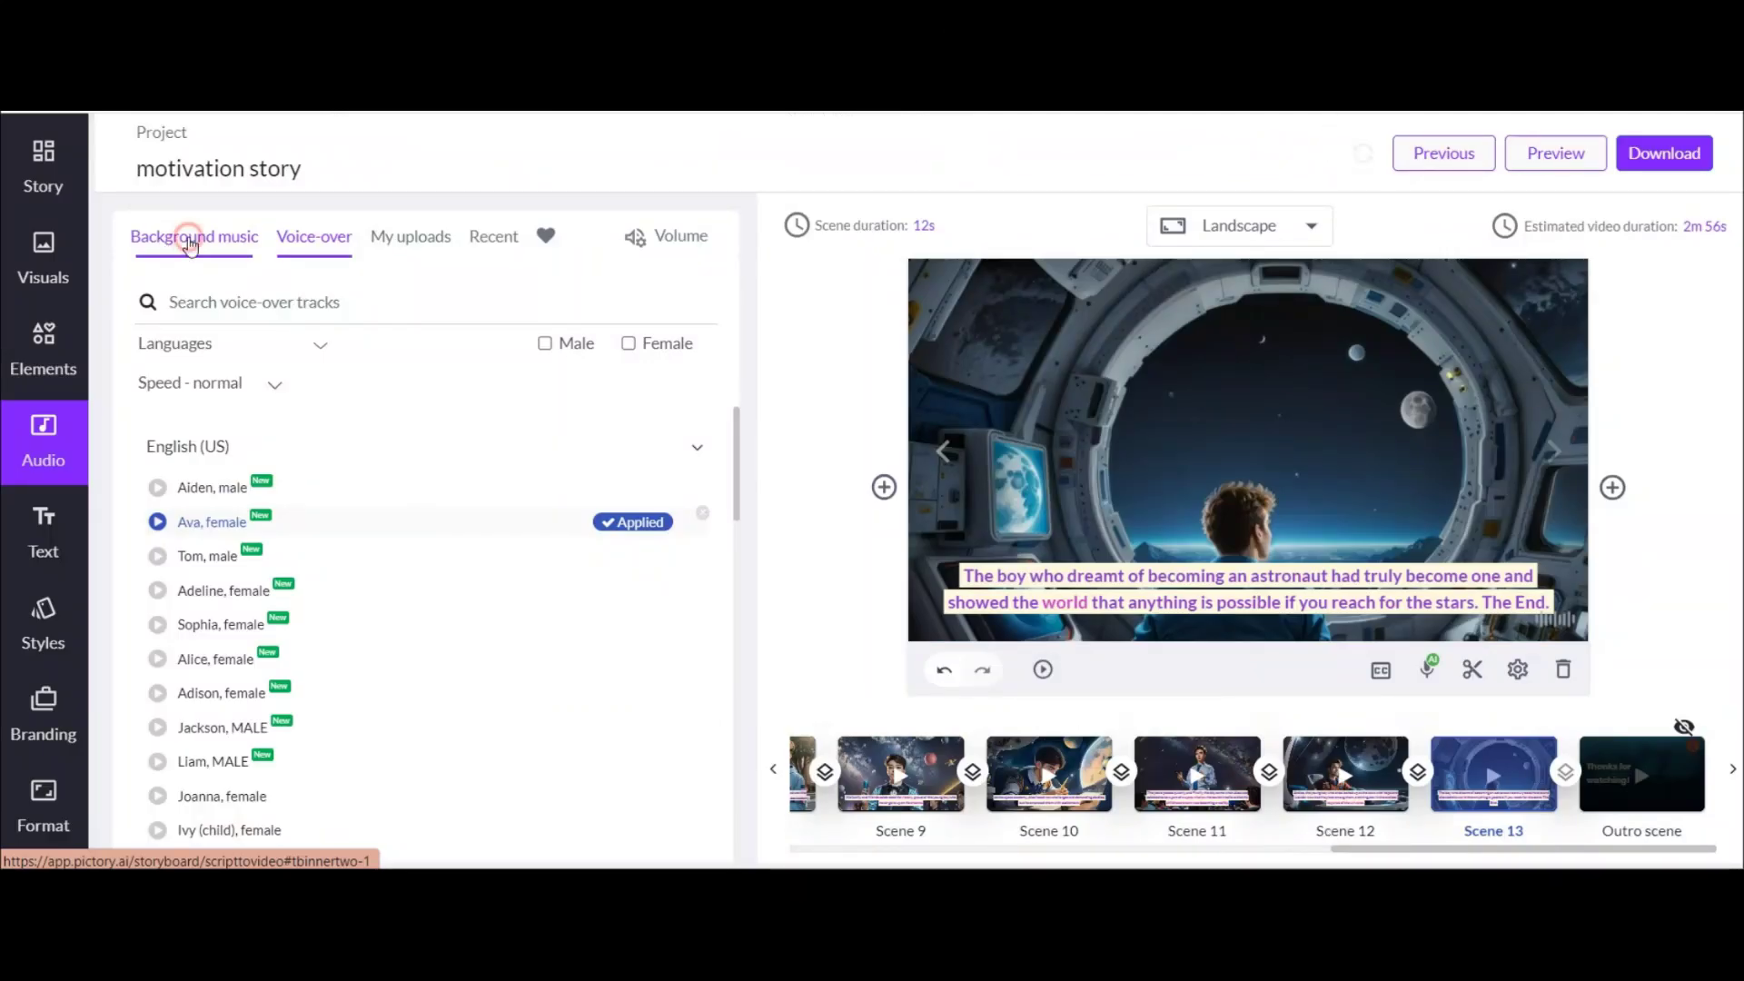
Browse the background music tracks through the Mood, Purpose and Genre filters
{"action": "left_click", "coordinate": [191, 242]}
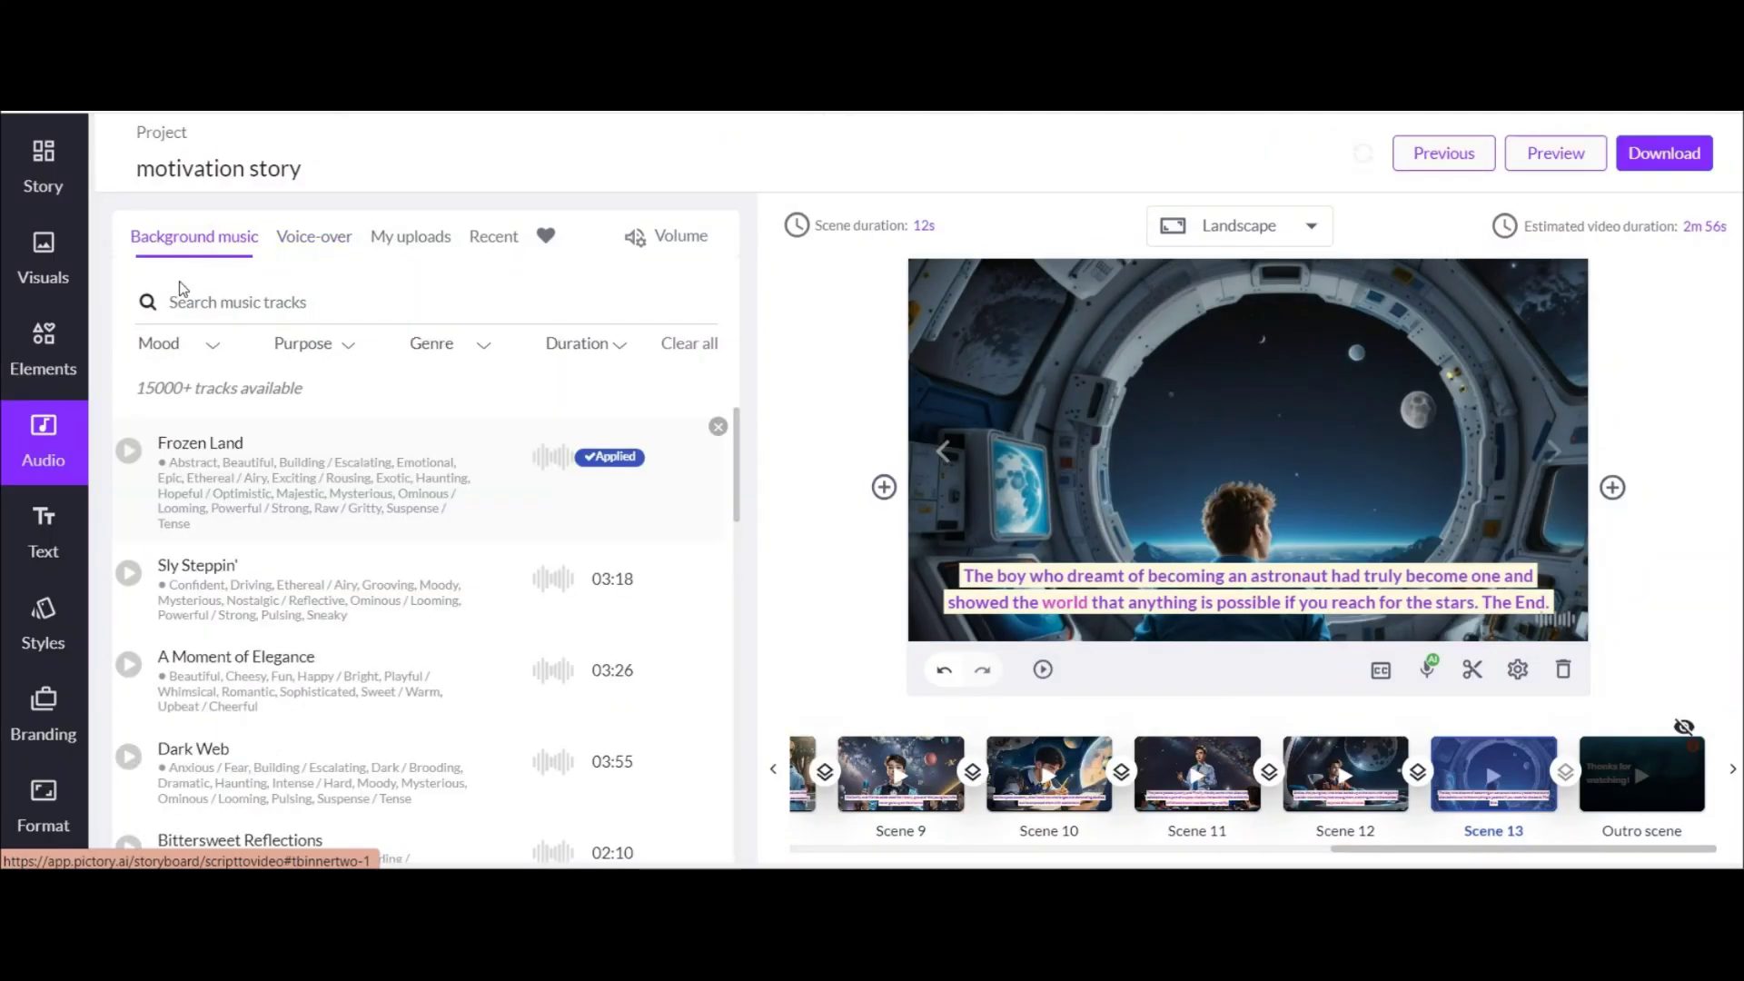
{"action": "scroll", "coordinate": [203, 581], "scroll_direction": "down", "scroll_amount": 10}
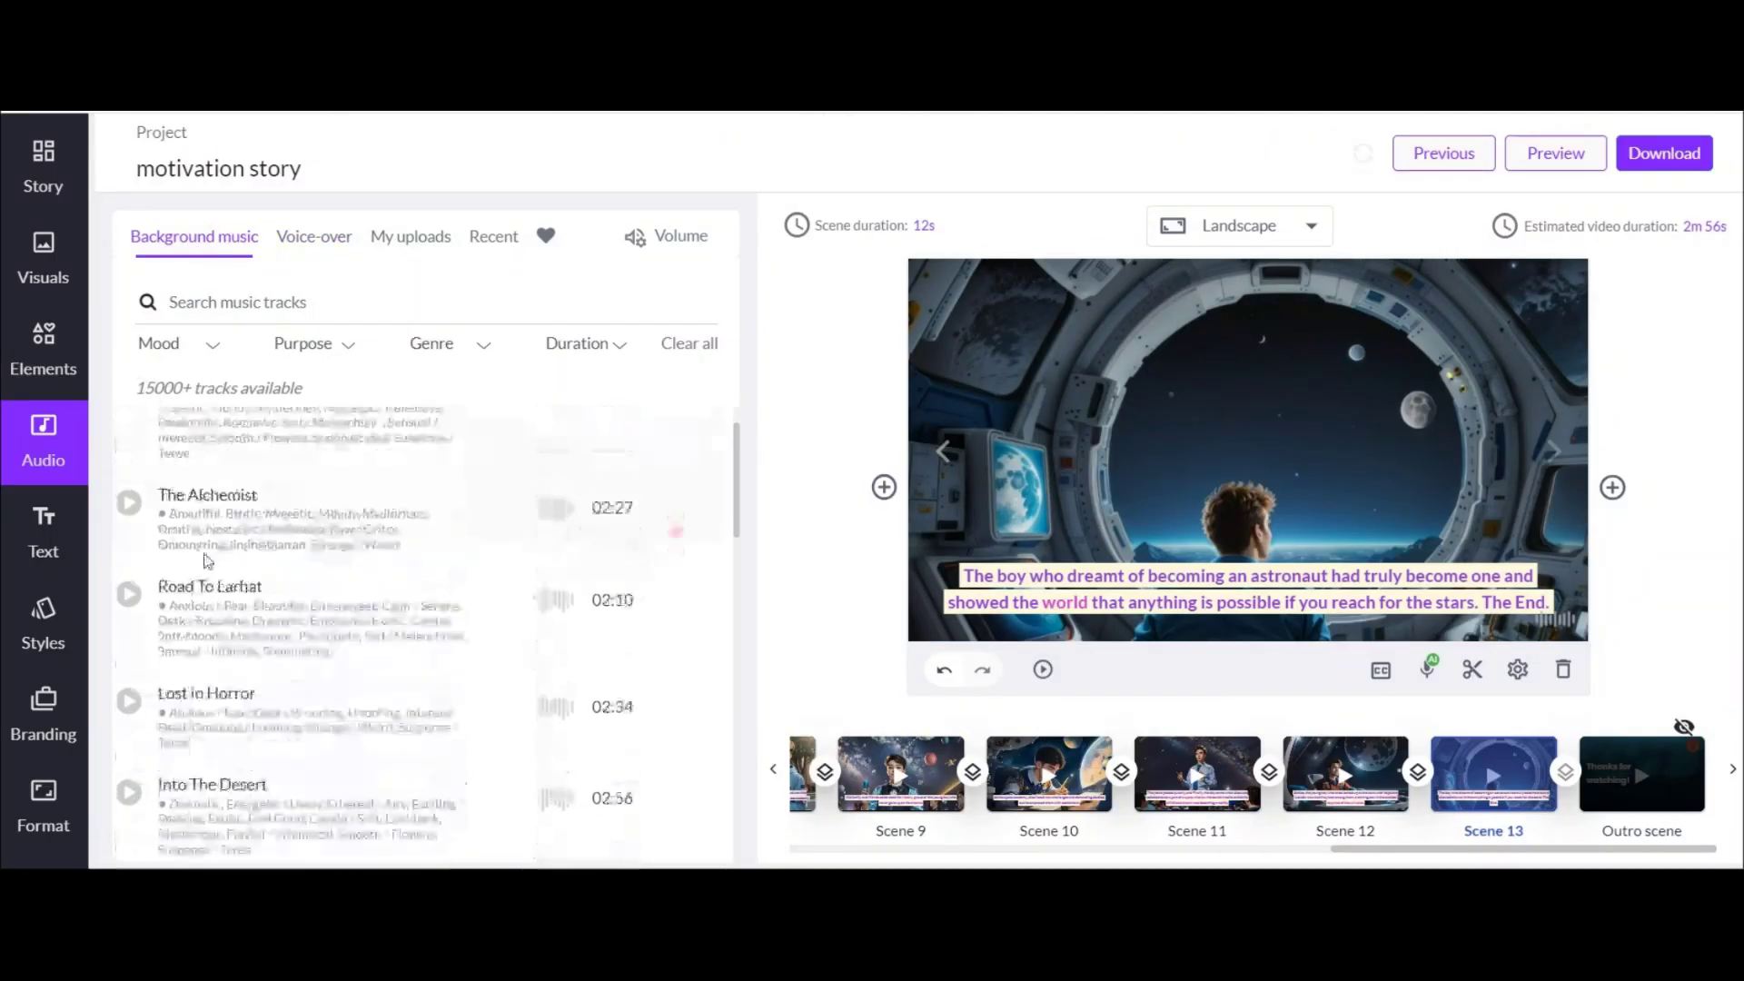
{"action": "scroll", "coordinate": [216, 621], "scroll_direction": "up", "scroll_amount": 10}
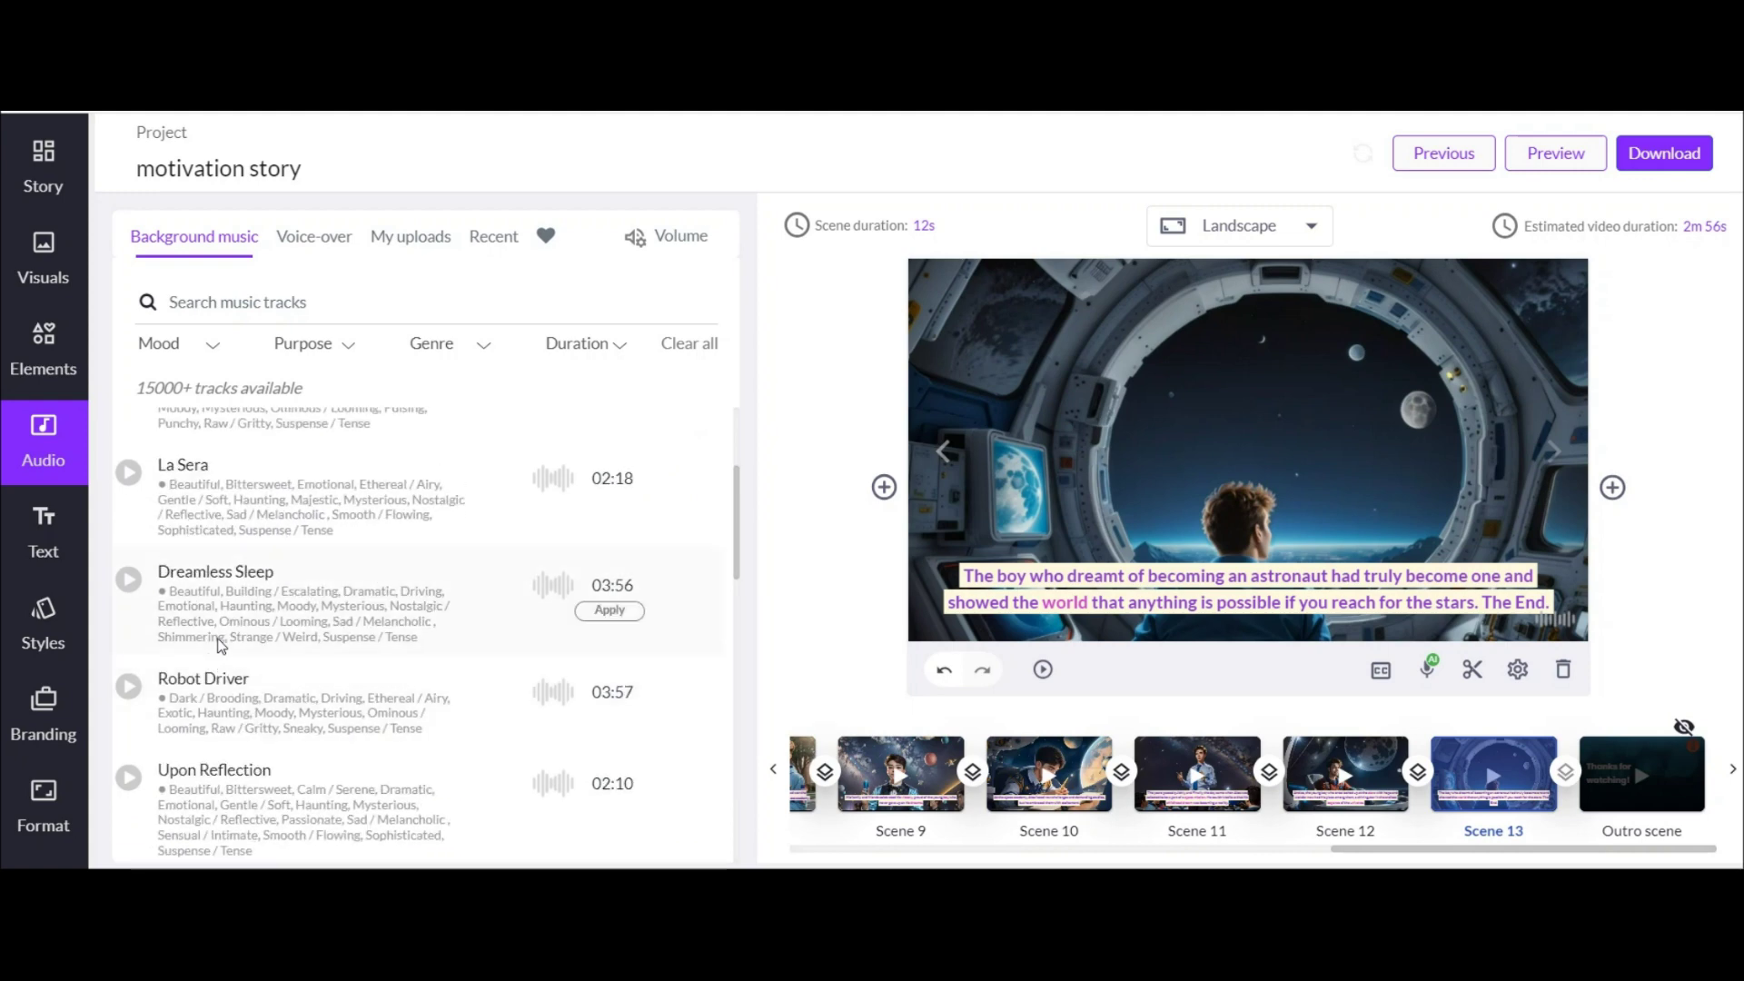
{"action": "left_click", "coordinate": [171, 343]}
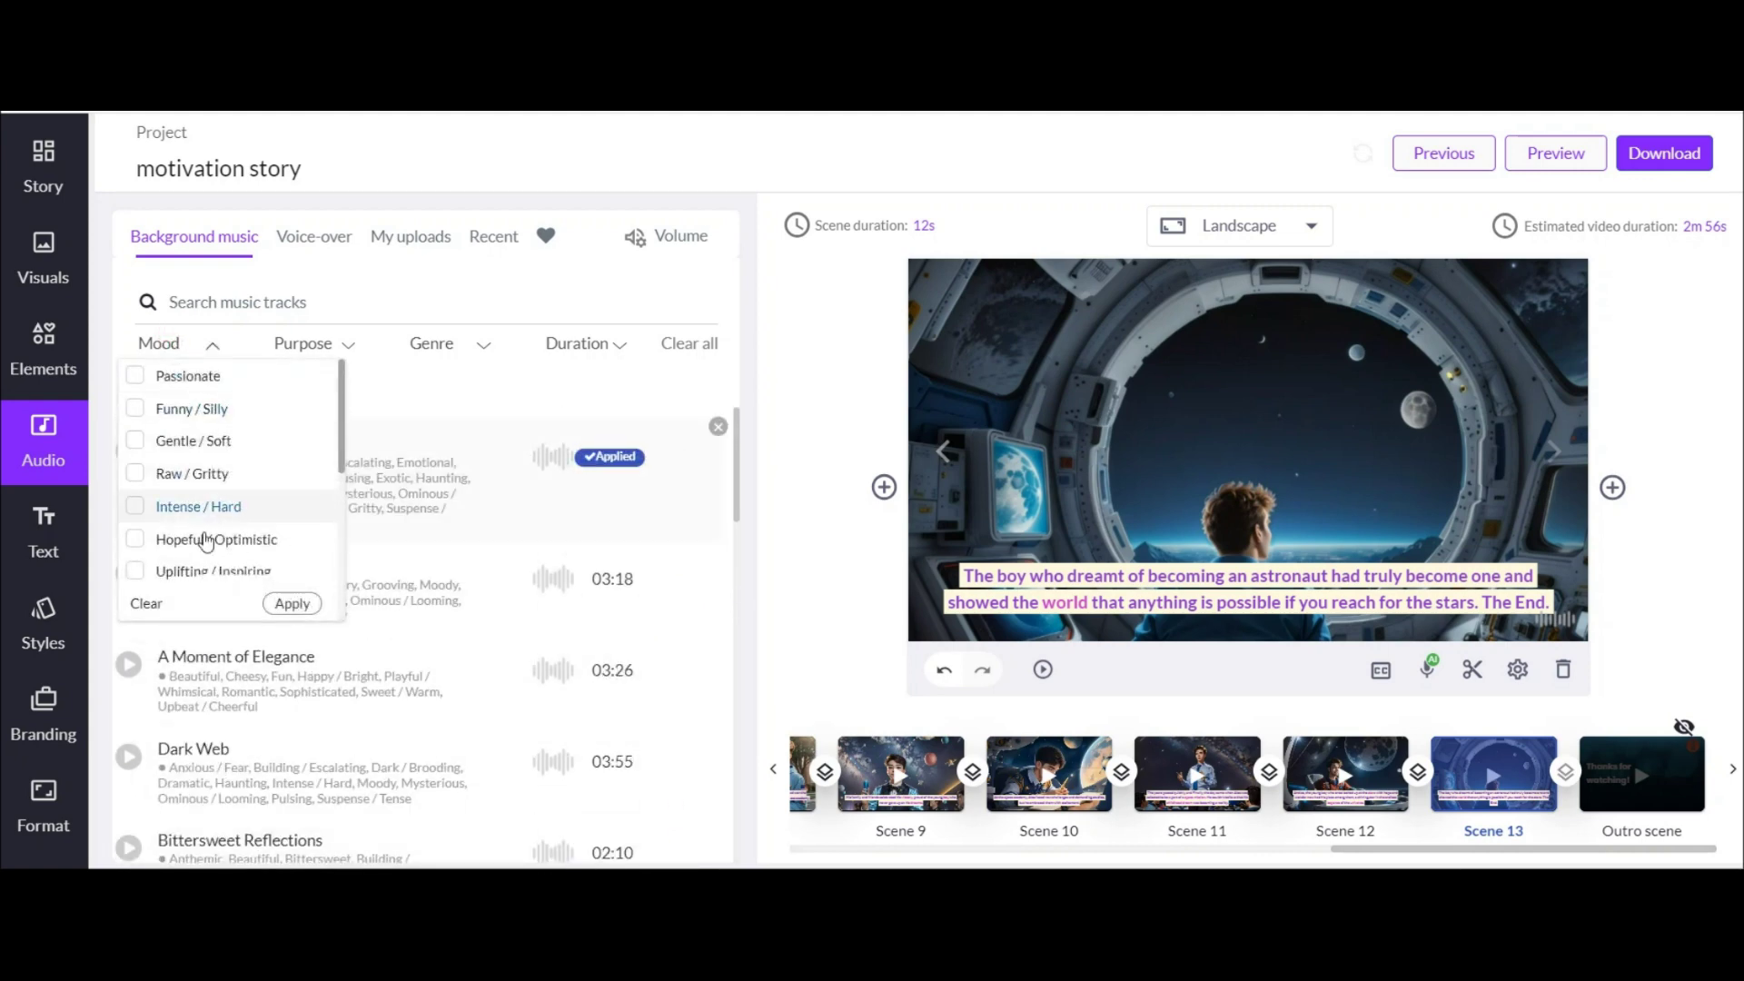
{"action": "left_click", "coordinate": [331, 342]}
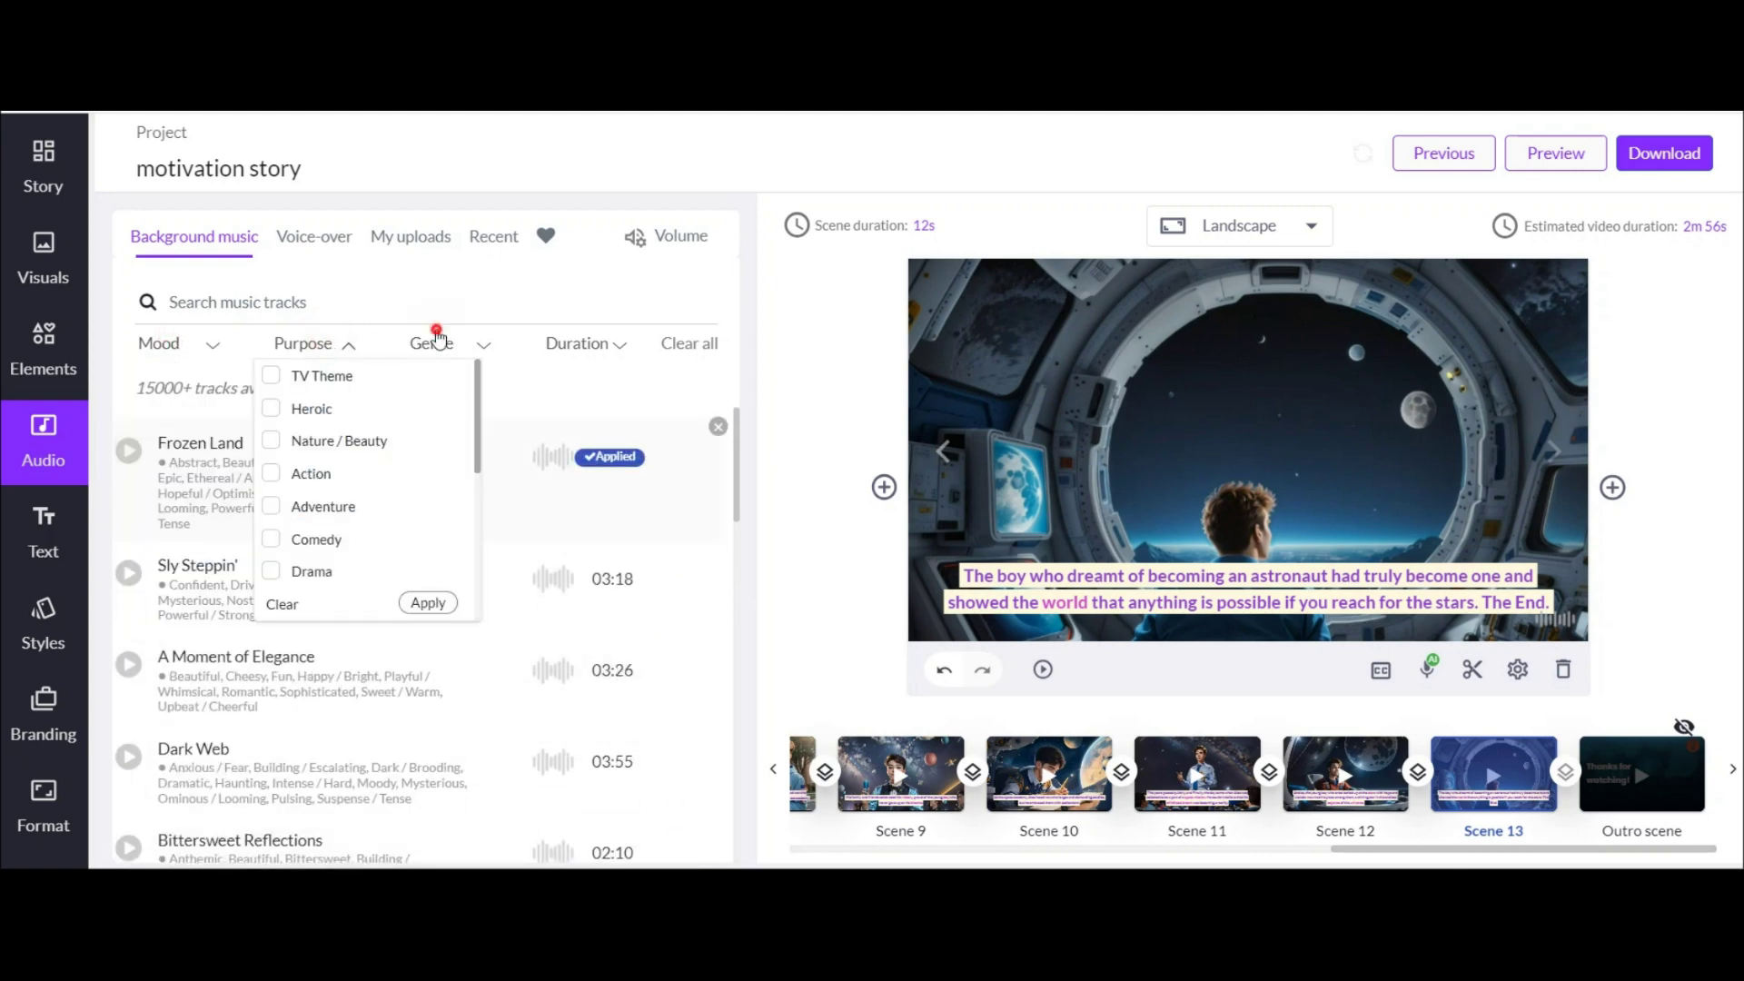
{"action": "left_click", "coordinate": [434, 342]}
{"action": "left_click", "coordinate": [201, 379]}
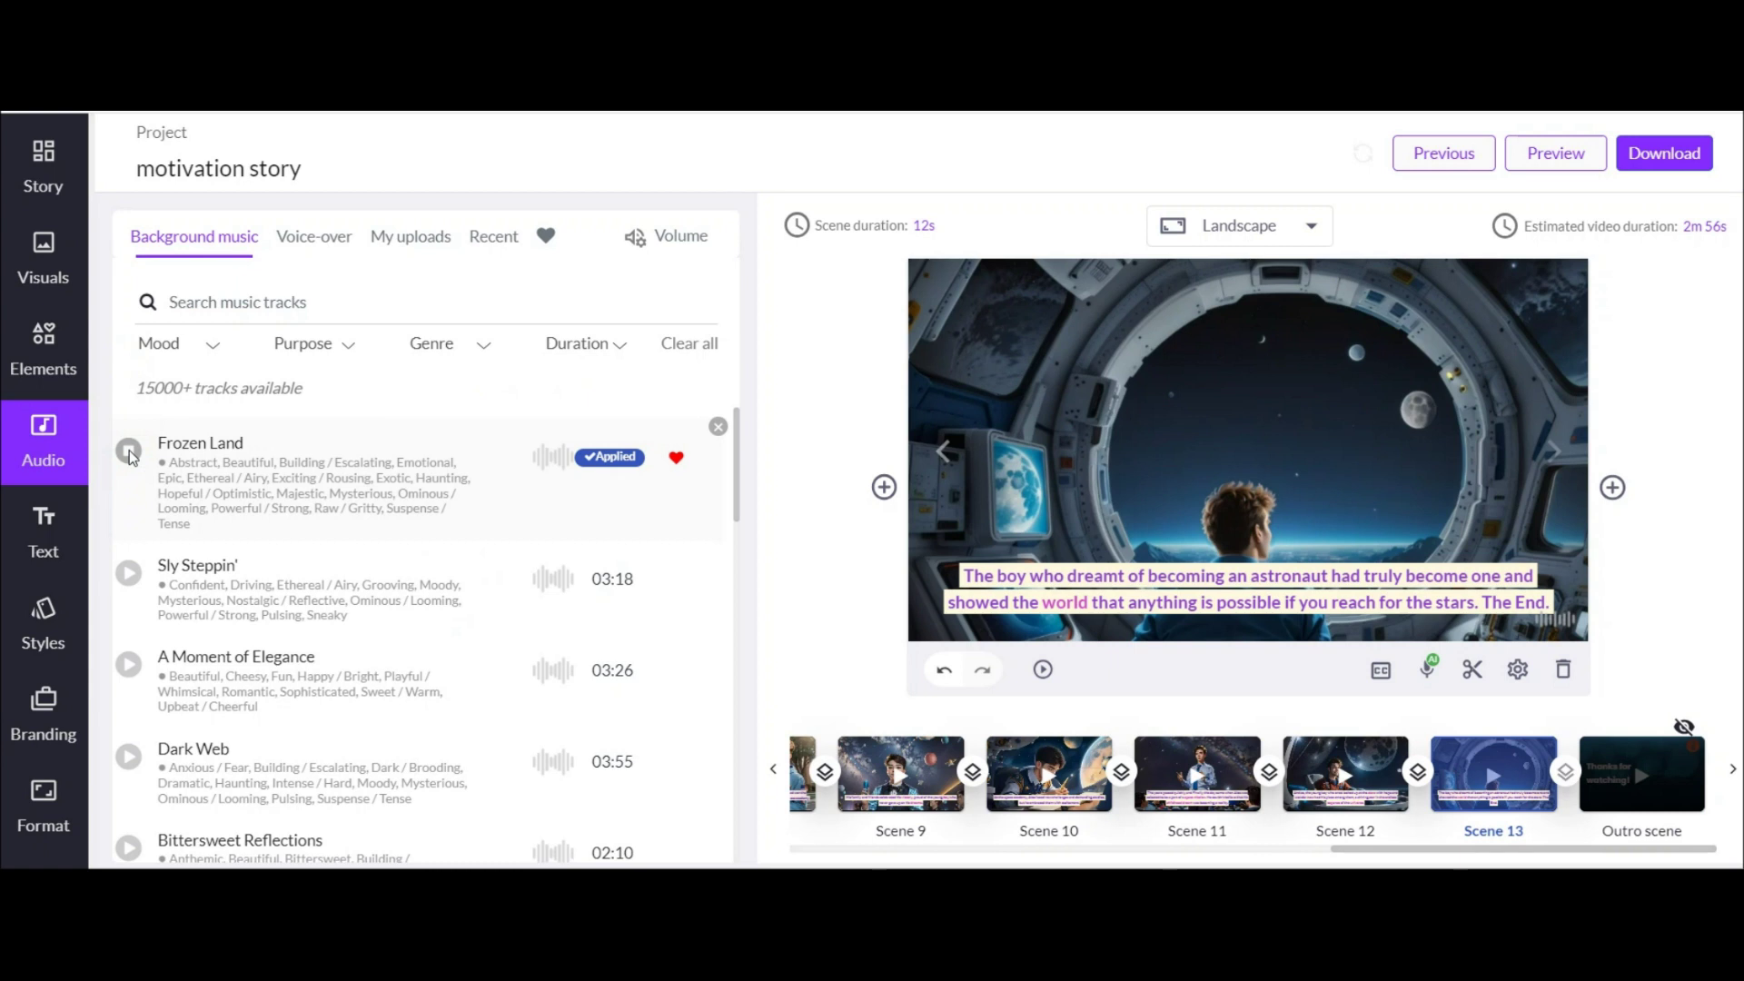
Preview Frozen Land and lower the background music volume to about 3%
{"action": "left_click", "coordinate": [136, 456]}
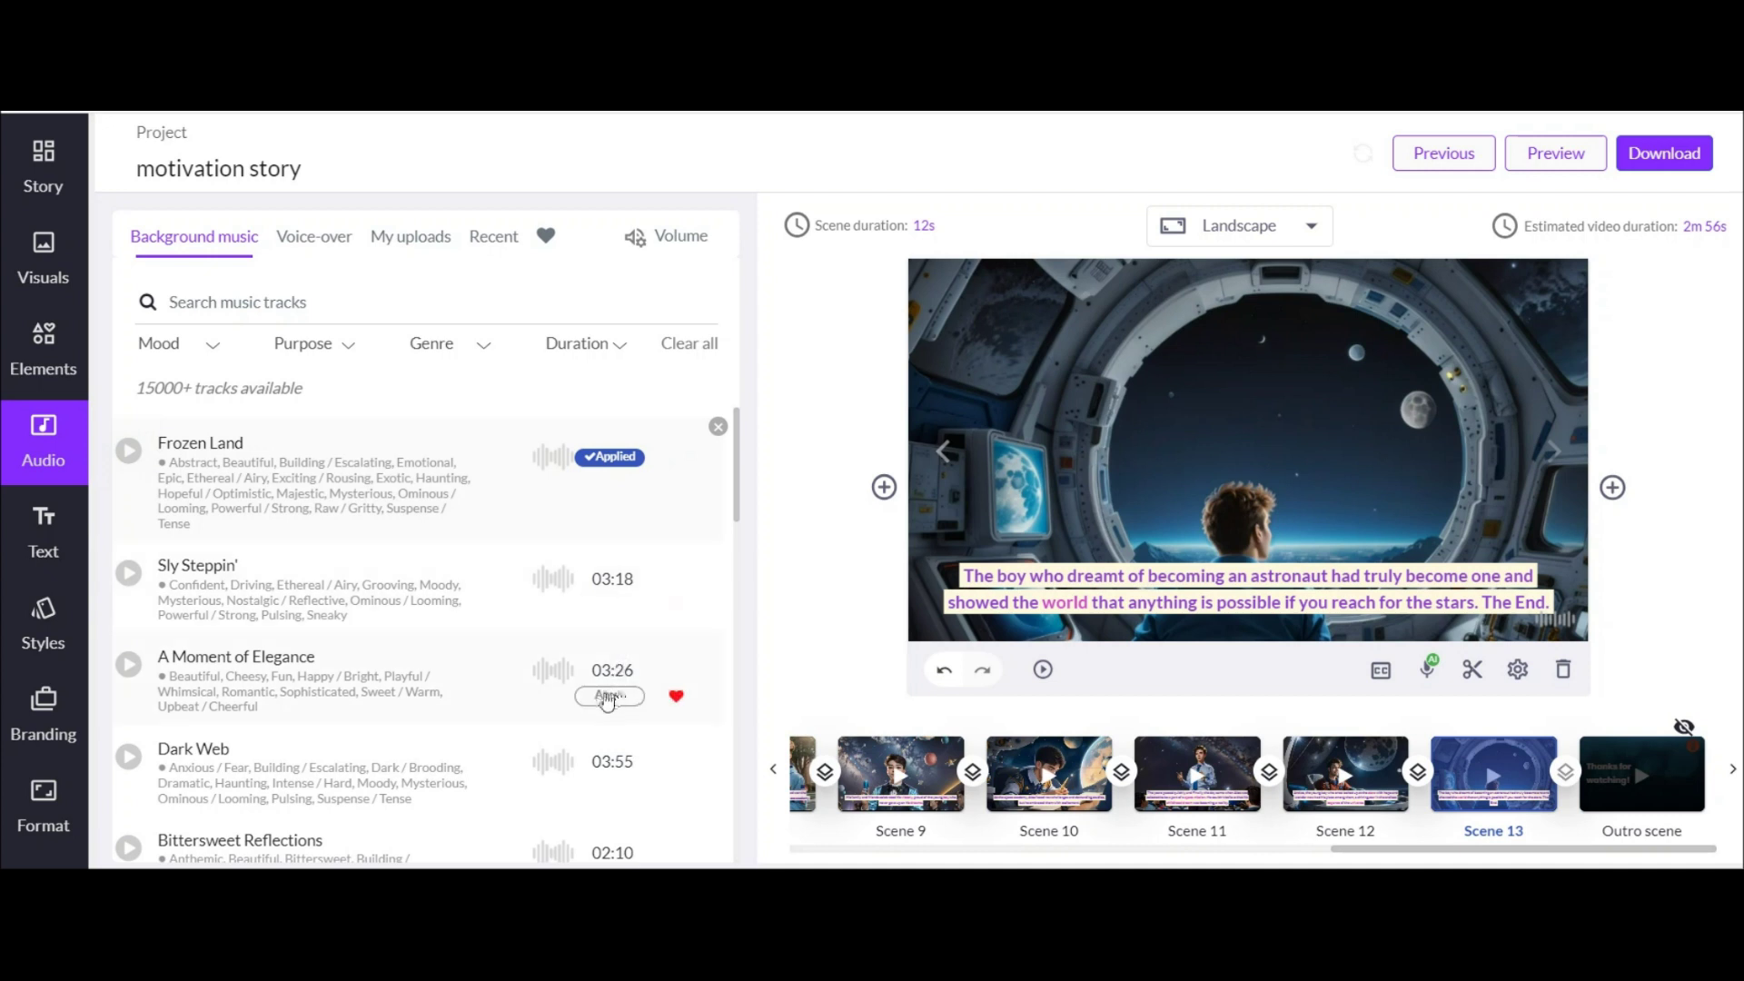
{"action": "left_click", "coordinate": [706, 242]}
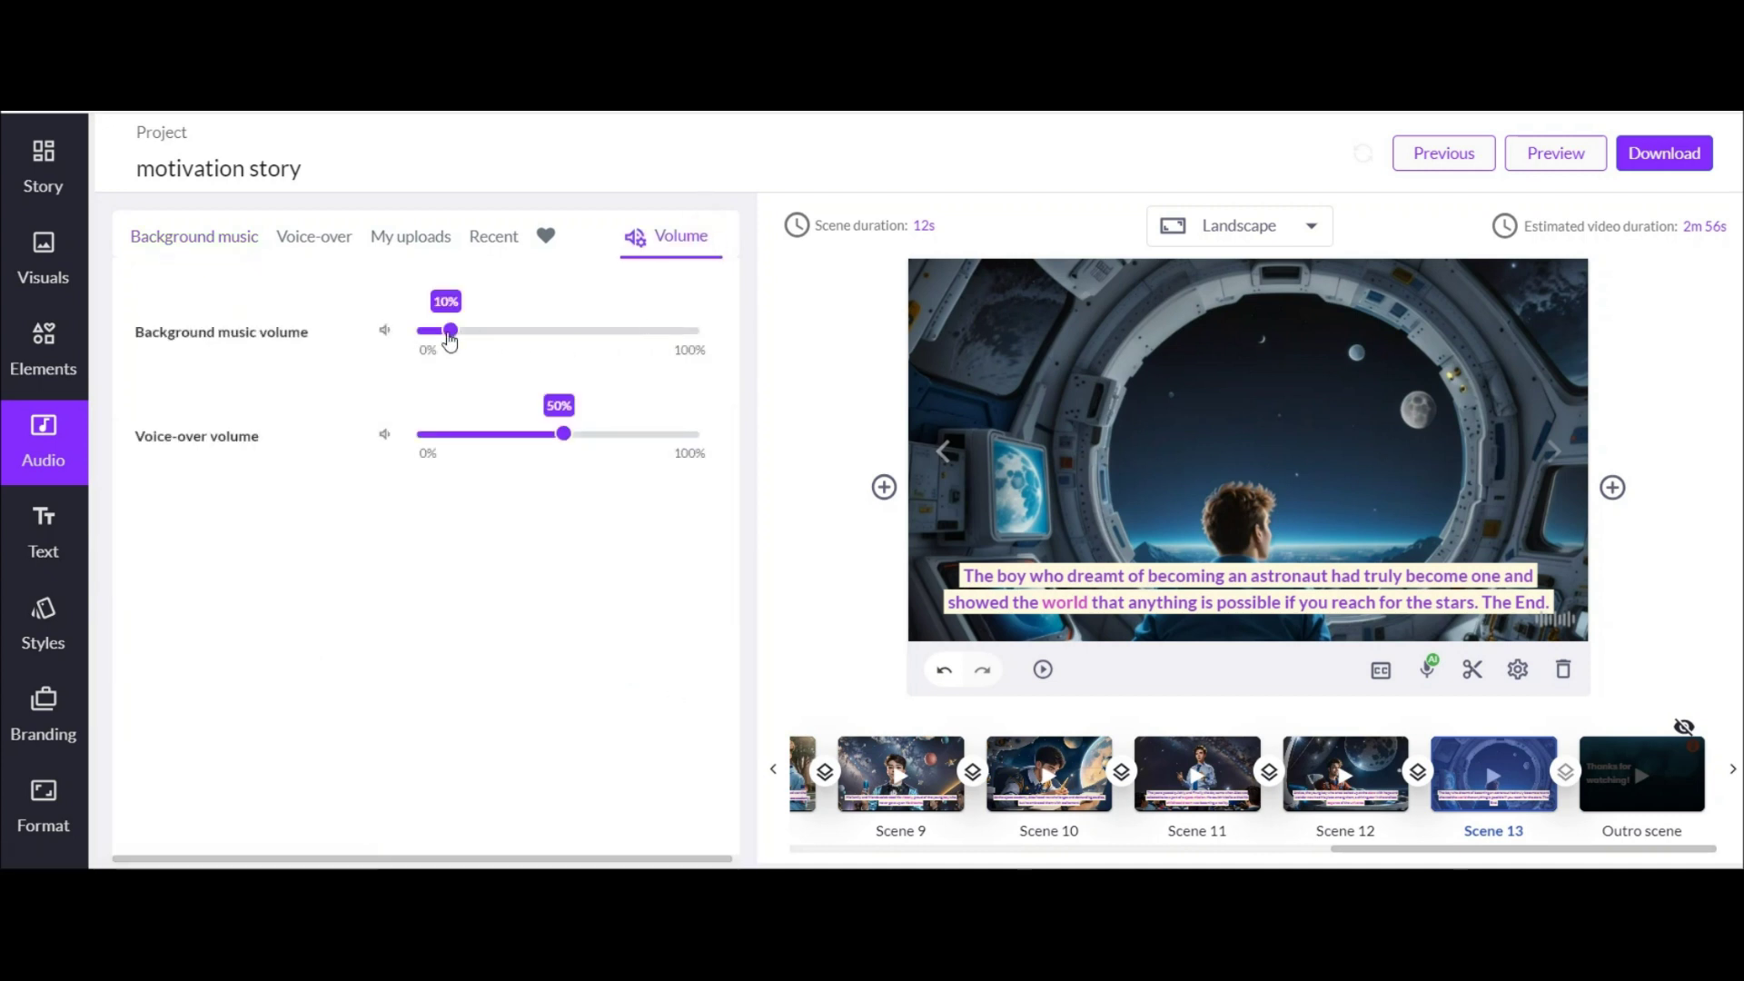
{"action": "mouse_move", "coordinate": [450, 332]}
{"action": "left_mouse_down"}
{"action": "mouse_move", "coordinate": [634, 339]}
{"action": "mouse_move", "coordinate": [432, 346]}
{"action": "mouse_move", "coordinate": [449, 342]}
{"action": "left_mouse_up"}
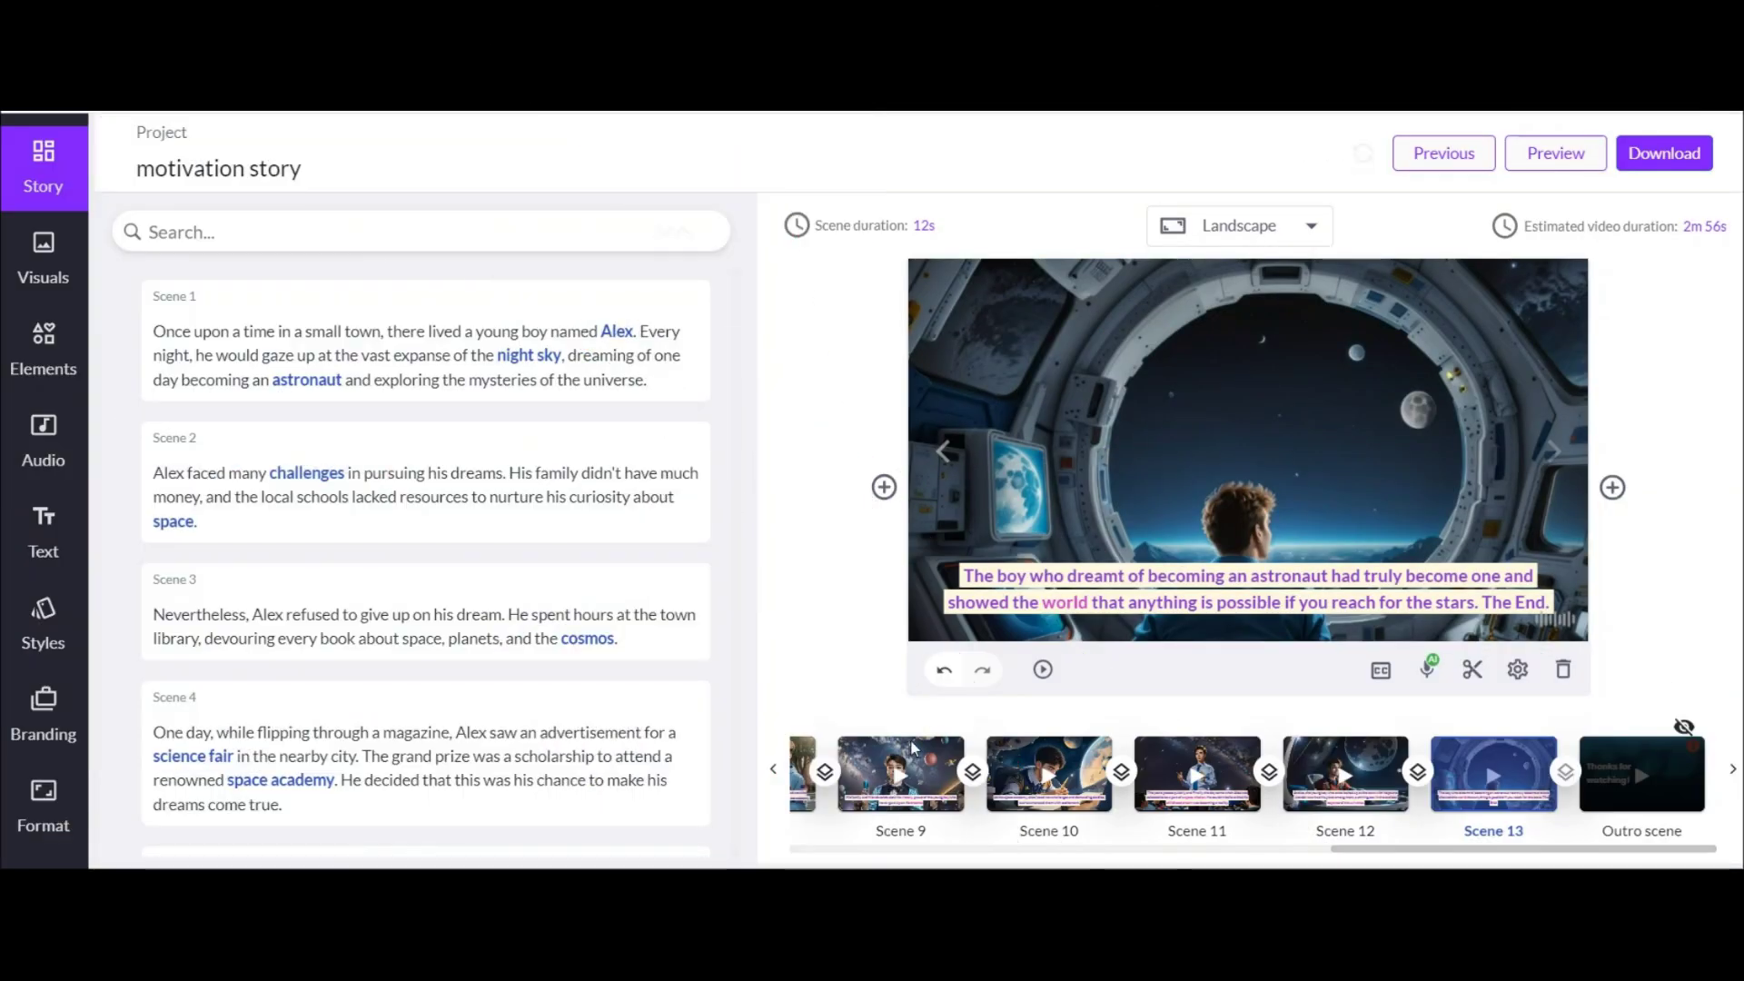
Return to Scene 1 and show the Download menu's output options
{"action": "scroll", "coordinate": [949, 849], "scroll_direction": "left", "scroll_amount": 10}
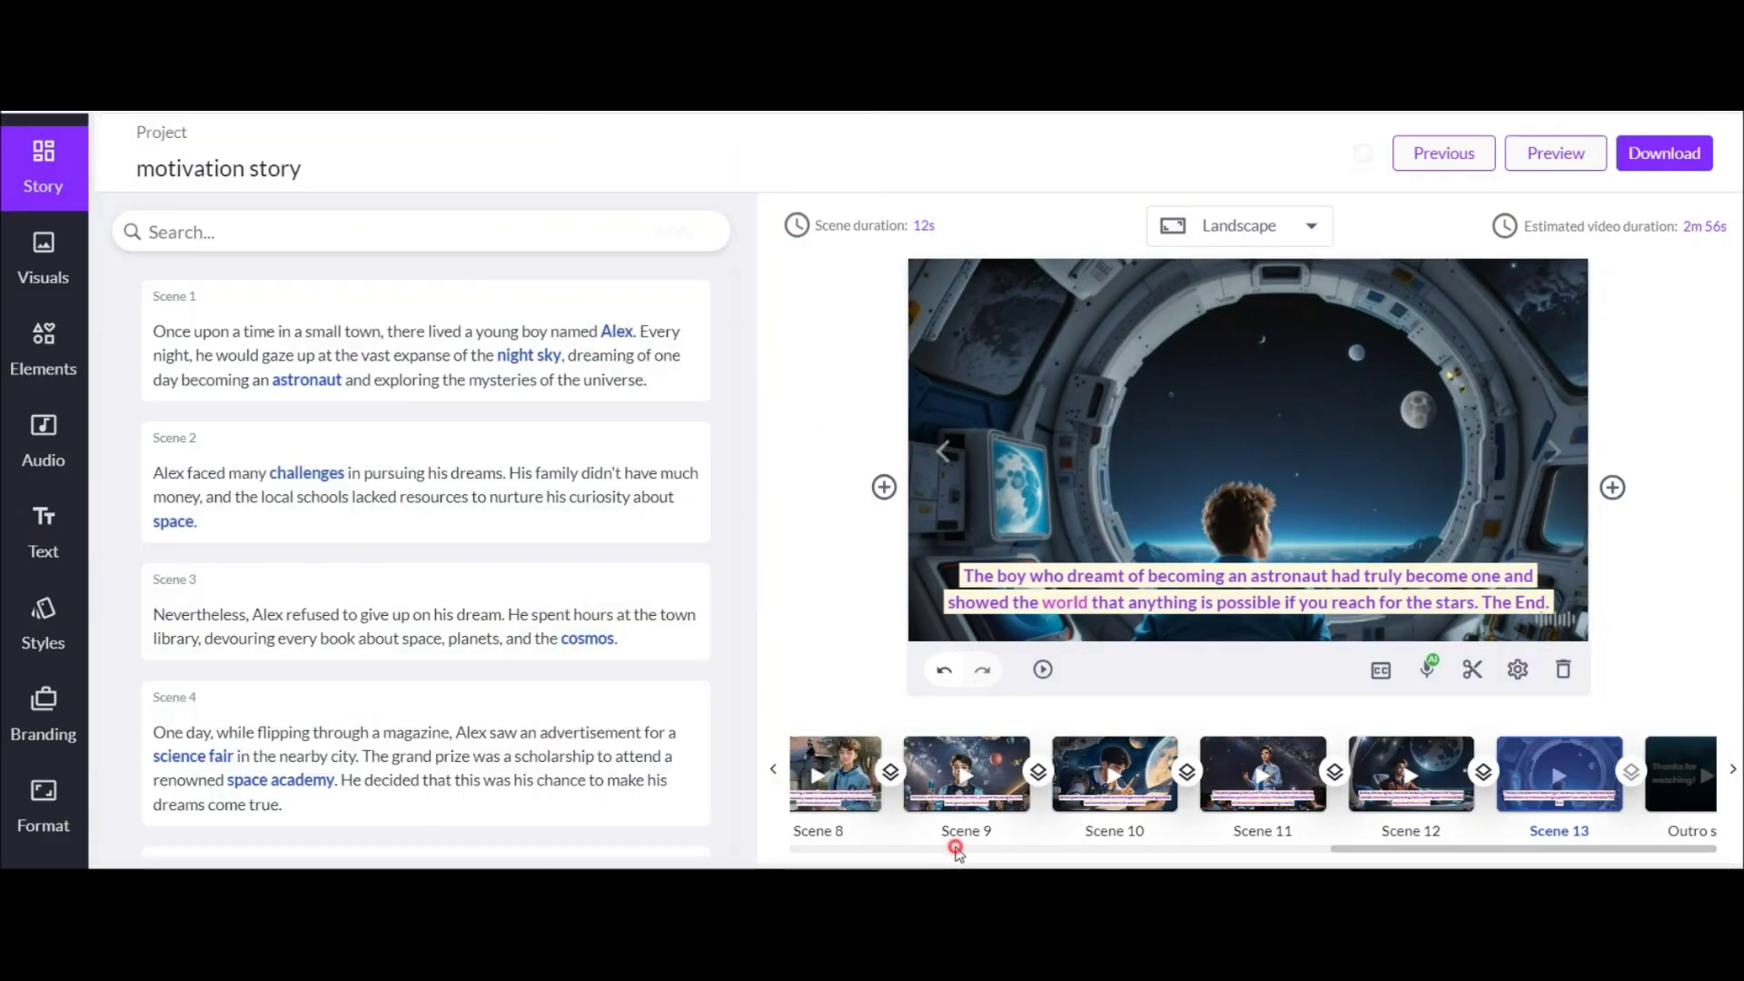
{"action": "left_click", "coordinate": [1012, 774]}
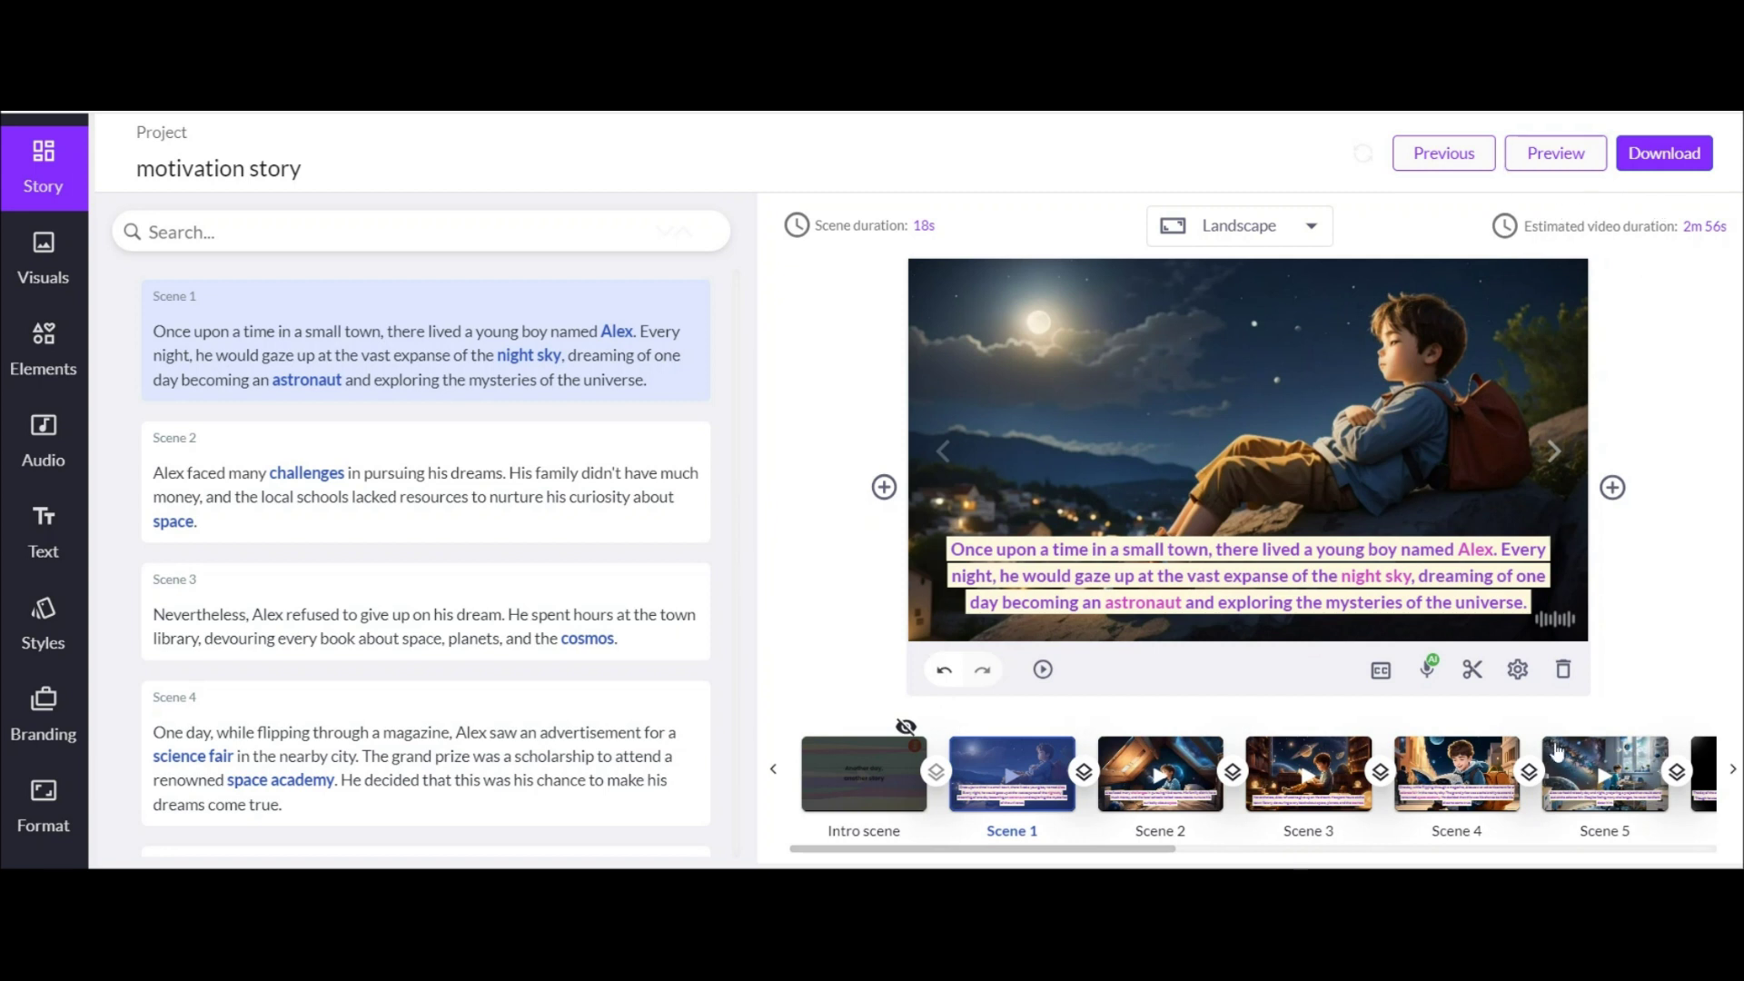
{"action": "left_click", "coordinate": [1661, 162]}
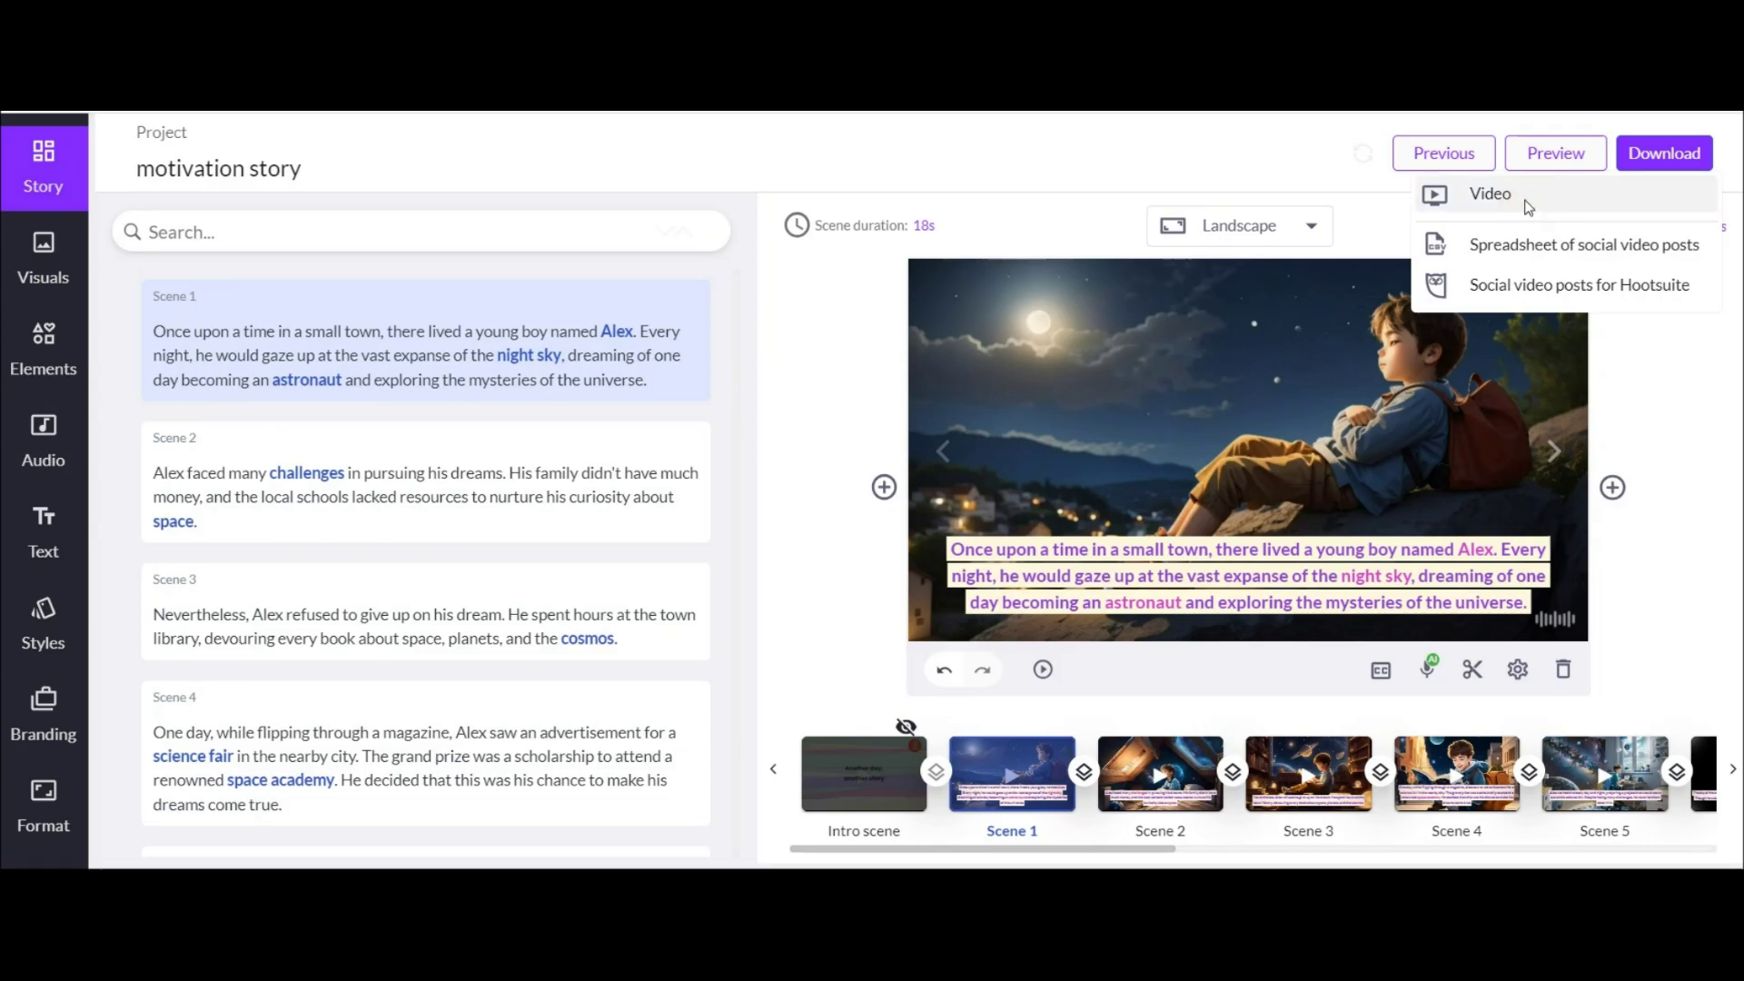